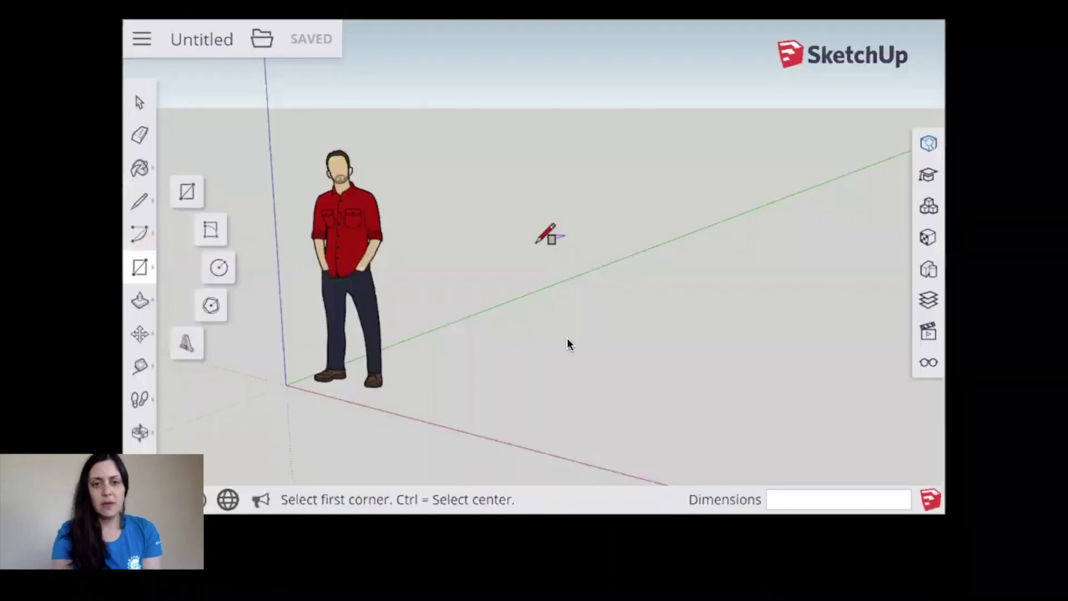
Step: Advance the slides past the Dolce Bar sheet toward the SketchUp Tools overview
mouse_move(567, 345)
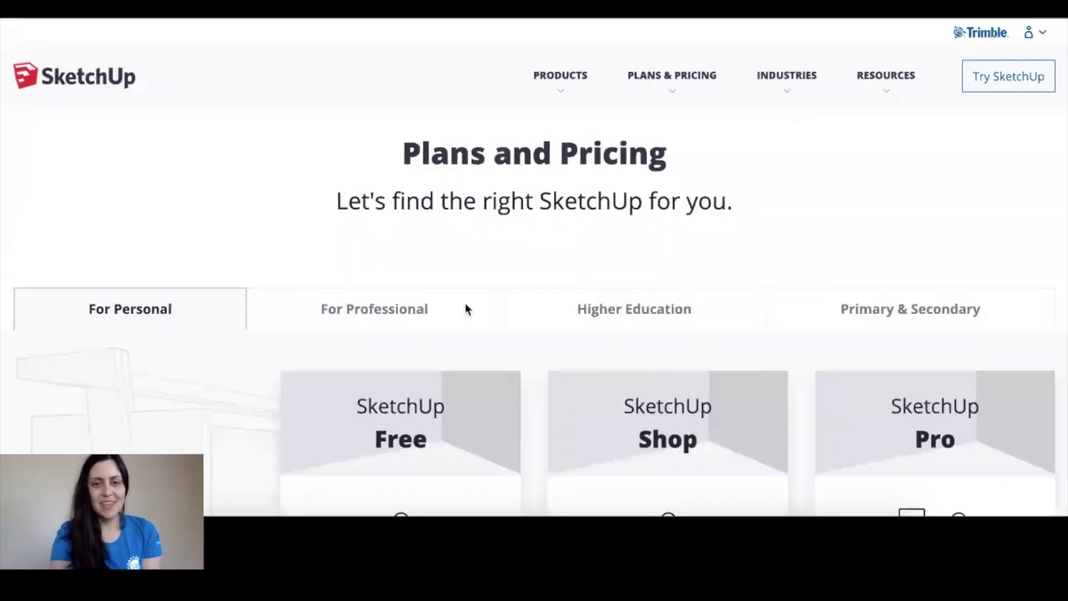
Step: Launch the SketchUp Free web app and show the new-model template choices
scroll(465, 267, "down", 5)
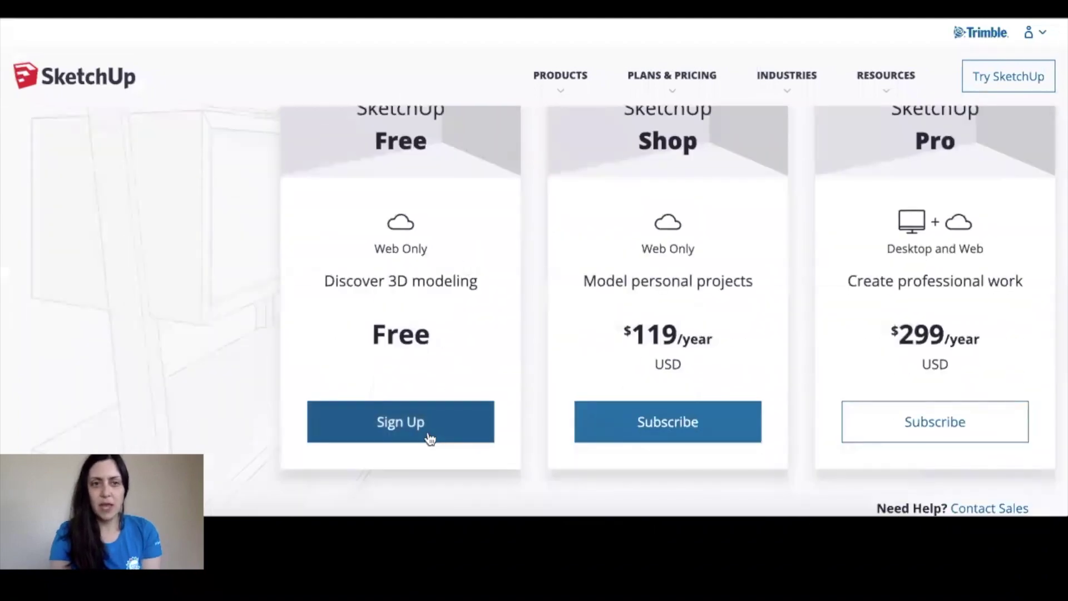
left_click(430, 439)
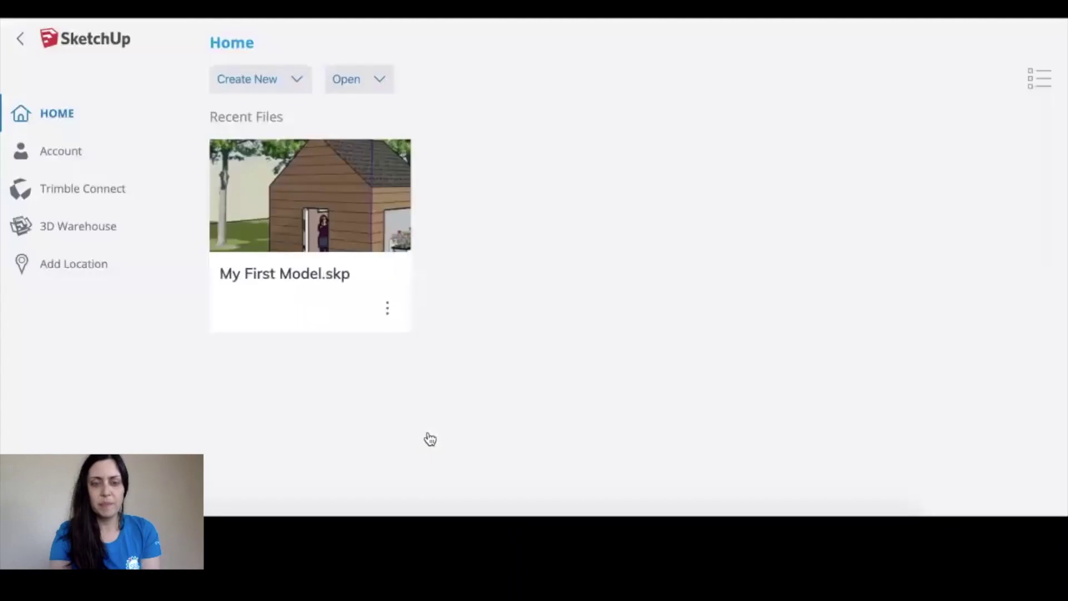
left_click(266, 89)
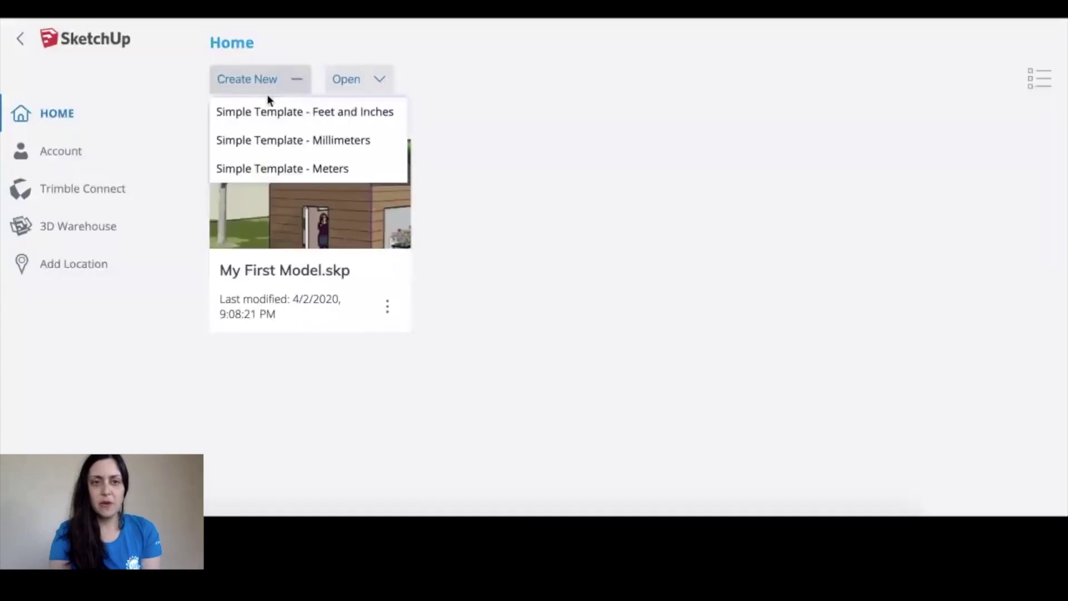
Step: Start a feet-and-inches model and save it as 'My 3D Model Home' in Projects > SketchUp
left_click(272, 123)
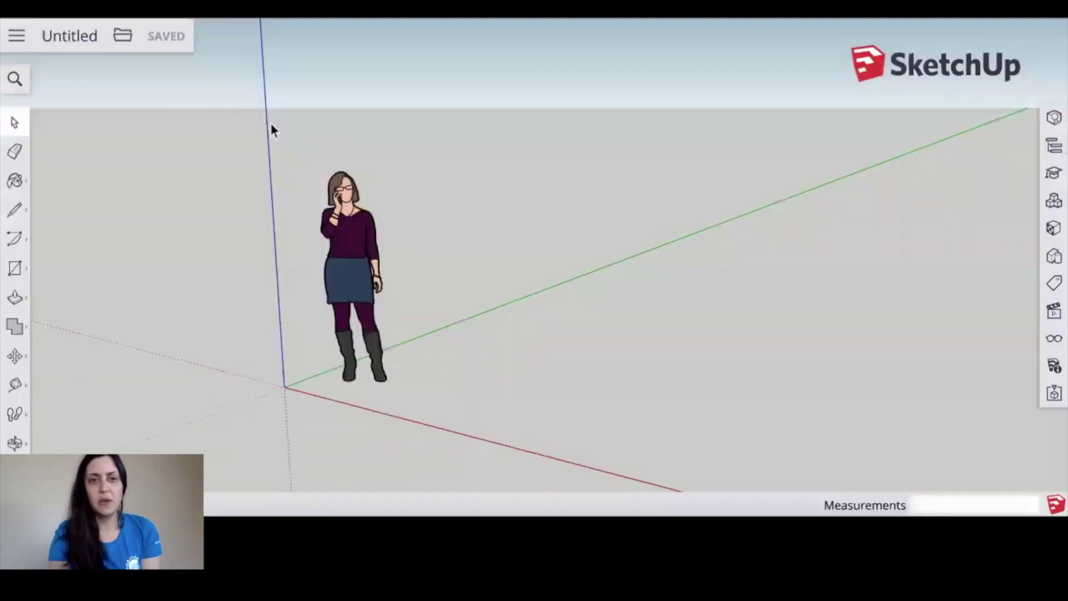
left_click(70, 37)
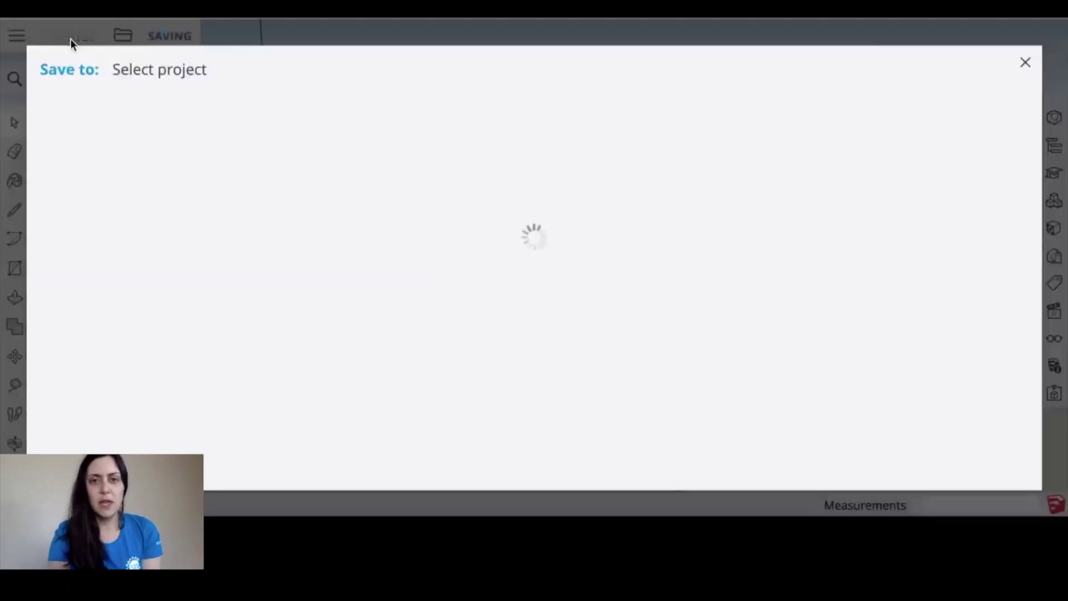
left_click(138, 181)
type("My")
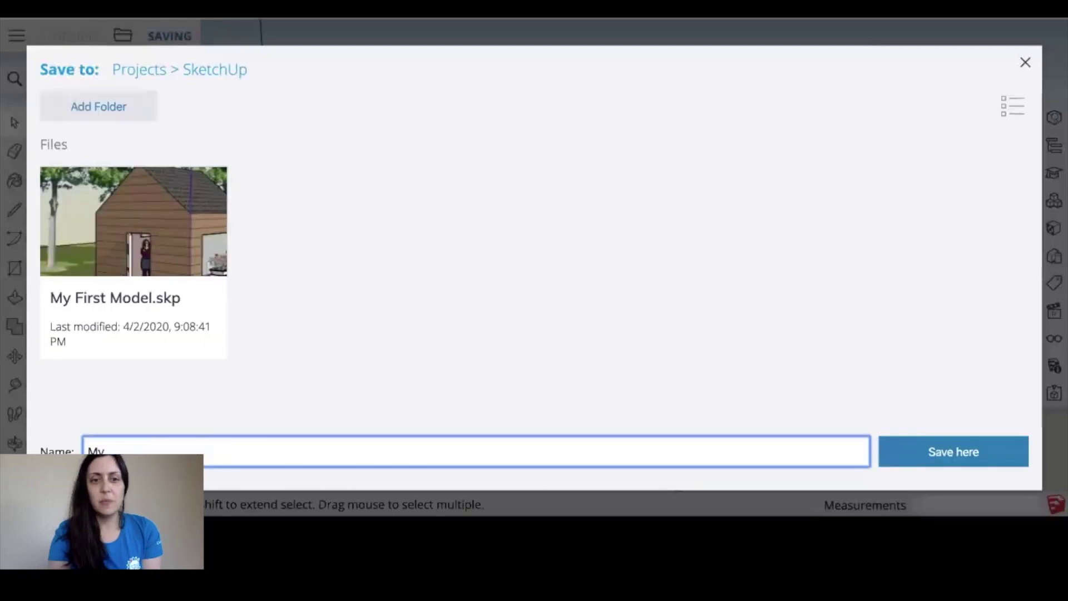
type(" 3D Model")
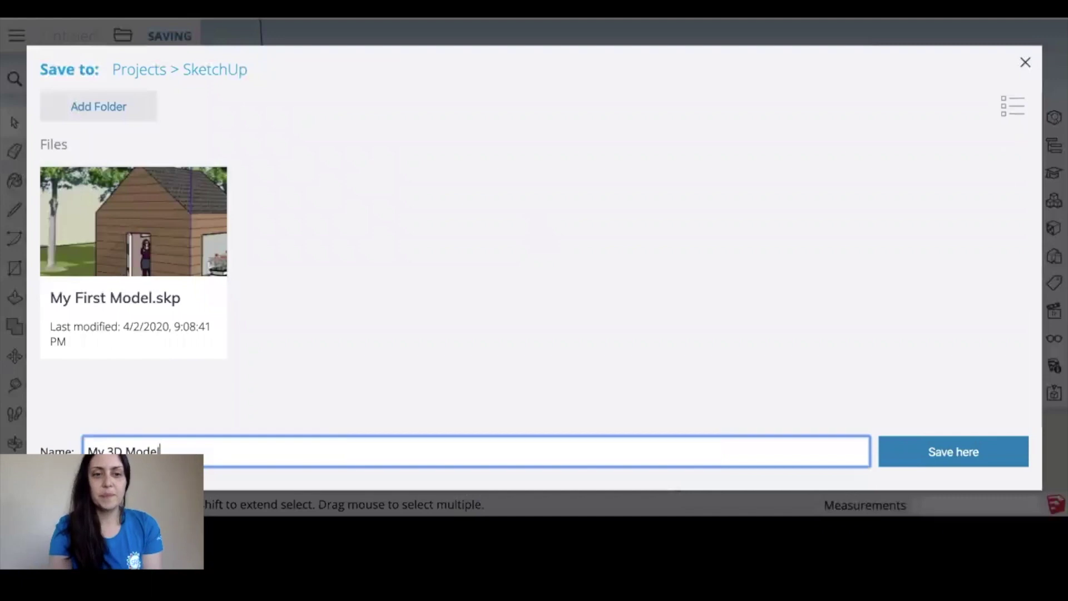
type(" Home")
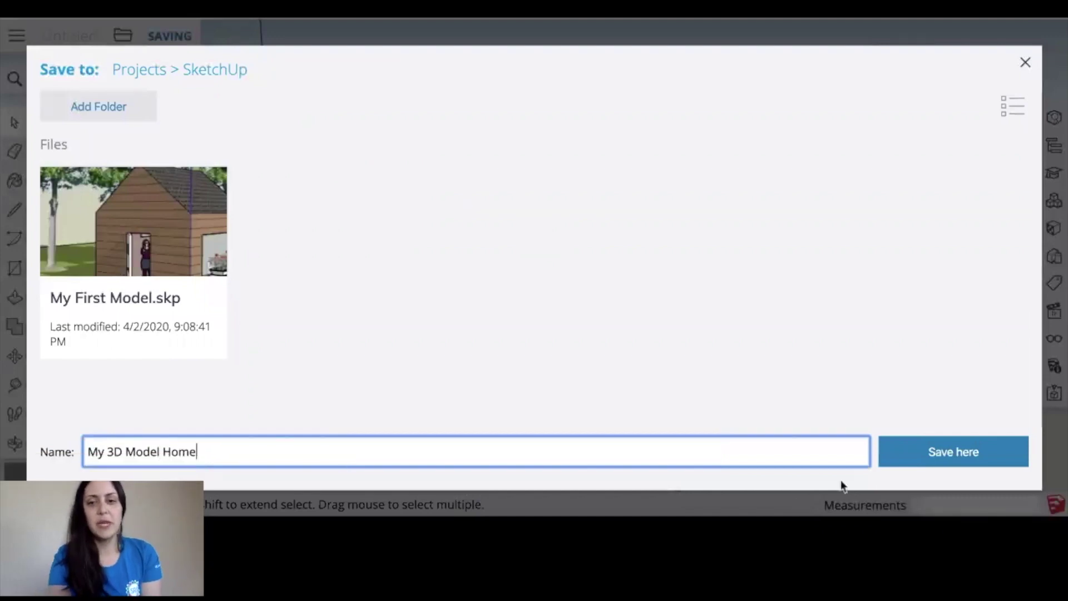
left_click(944, 456)
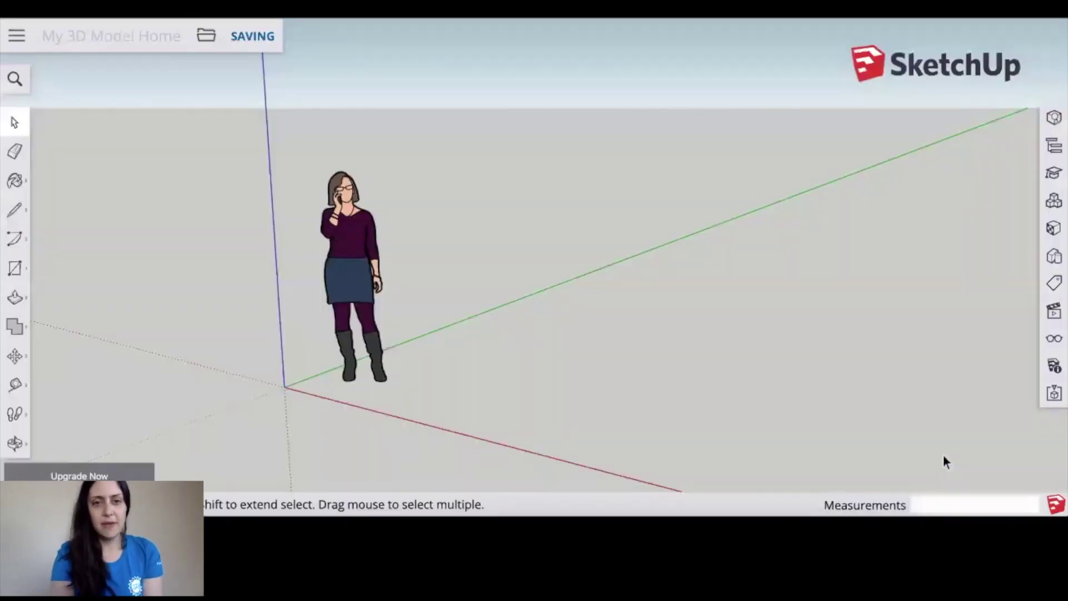
left_click(366, 255)
Step: Draw a 12' × 12' rectangle on the ground with its first corner at the origin
left_click(258, 267)
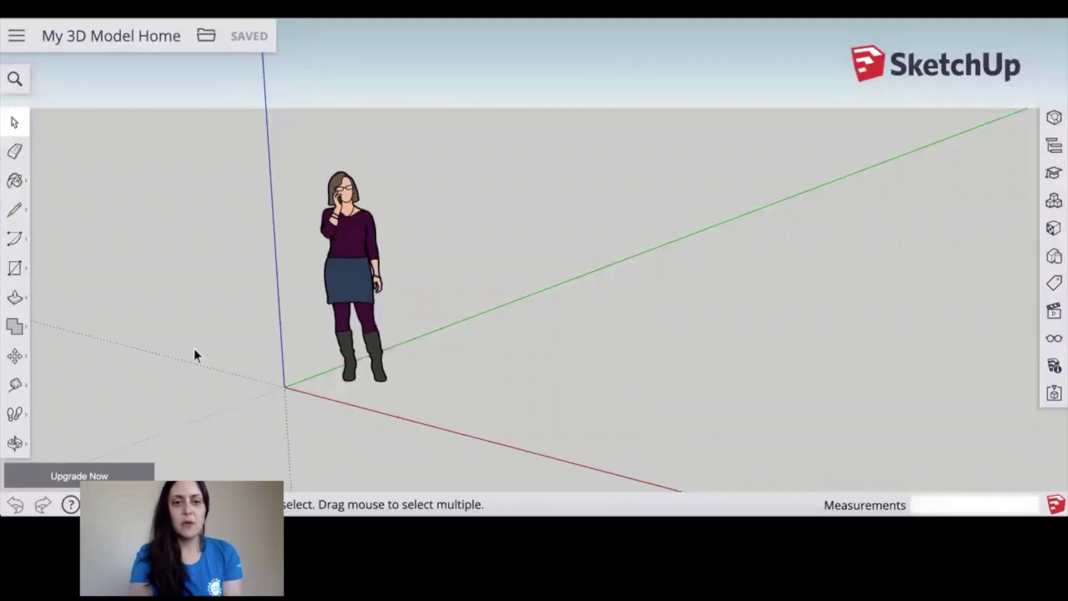
left_click(13, 271)
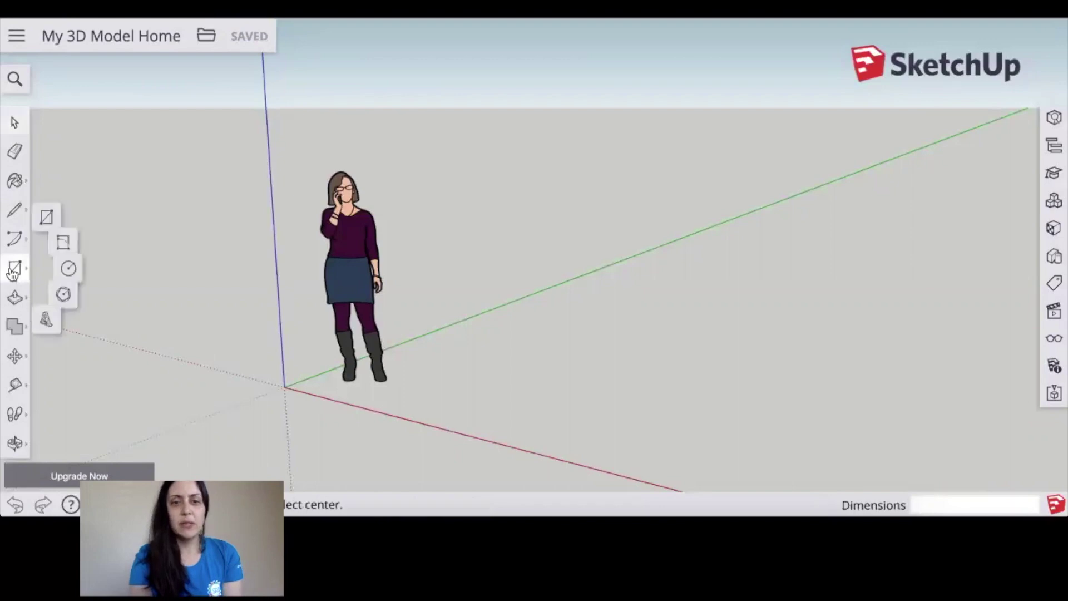
left_click(51, 211)
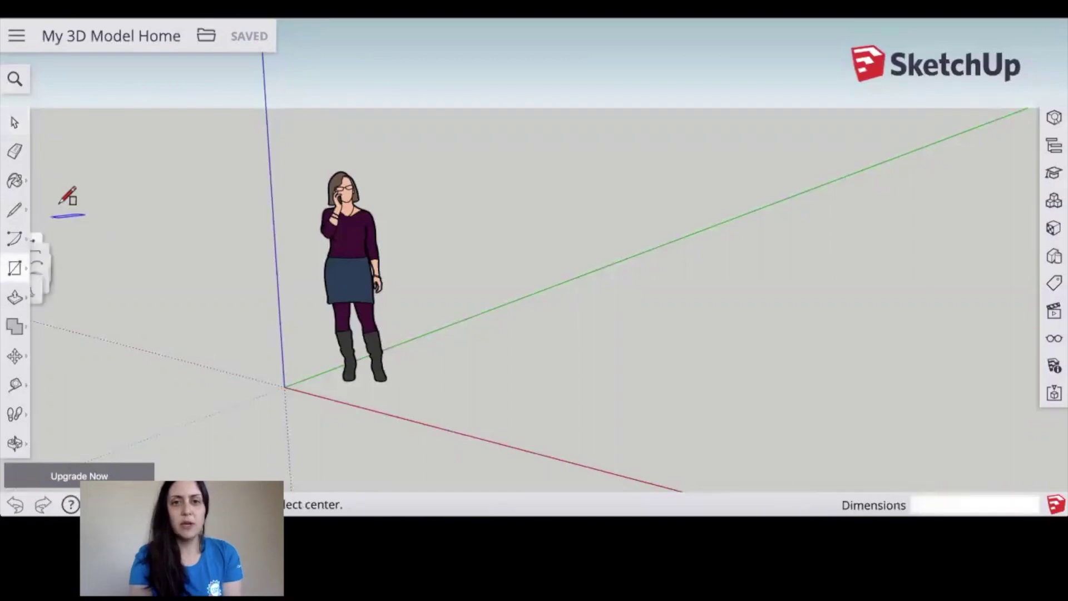
left_click(284, 387)
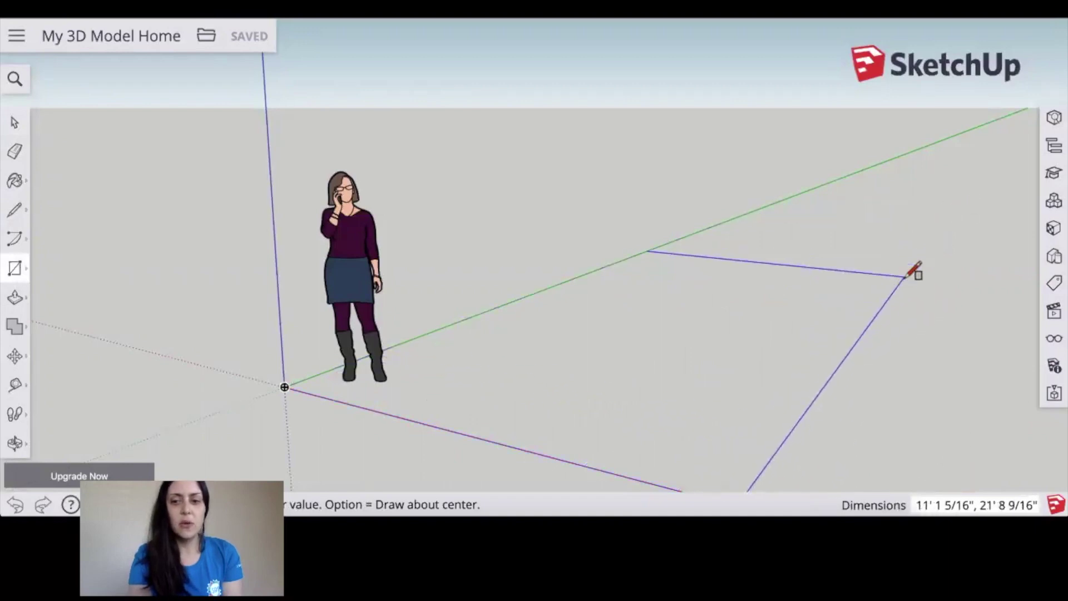
type("12',12")
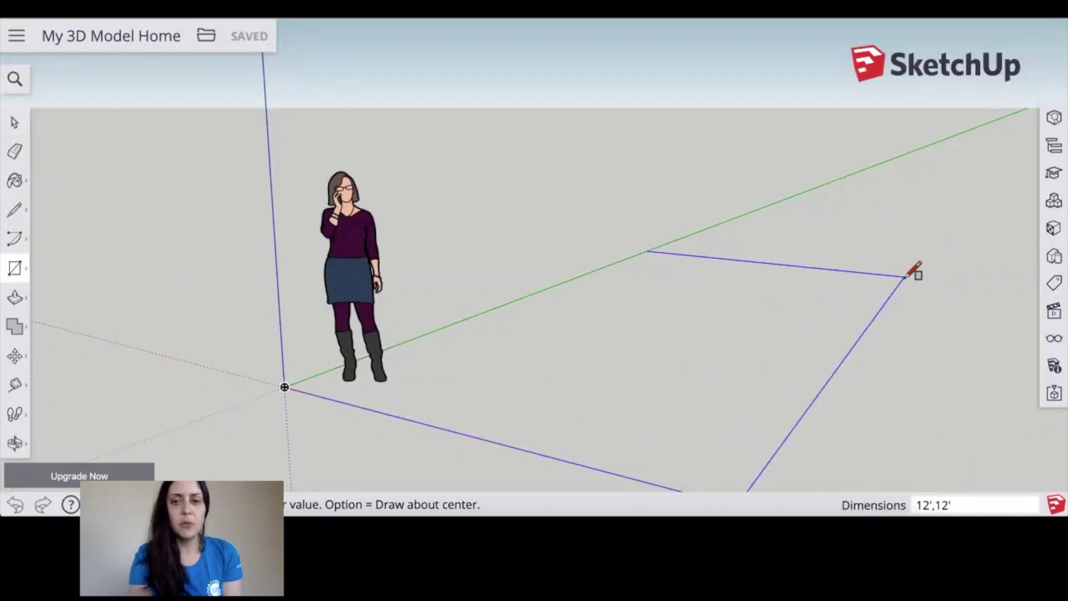
key("Return")
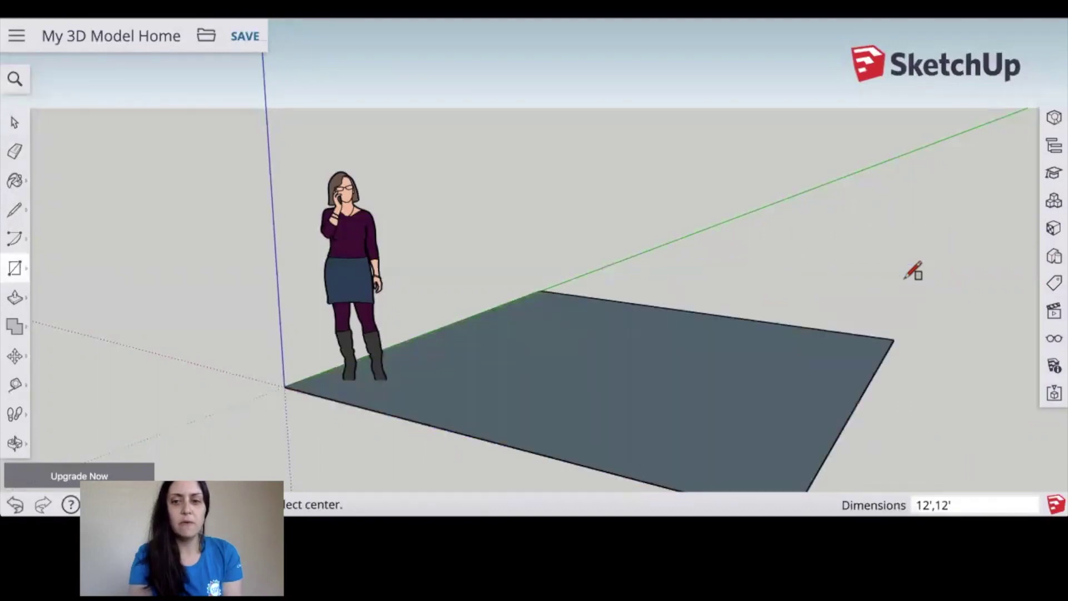
Step: Push/Pull the square up 8' into a box and view it from higher up
left_click(15, 298)
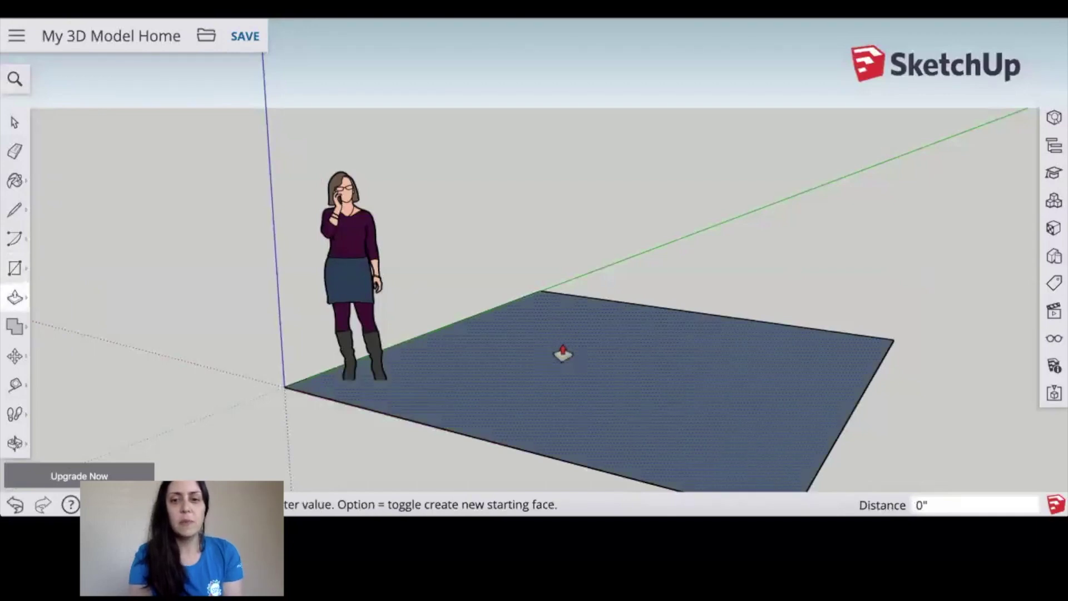
left_click_drag(563, 353, 581, 224)
type("8")
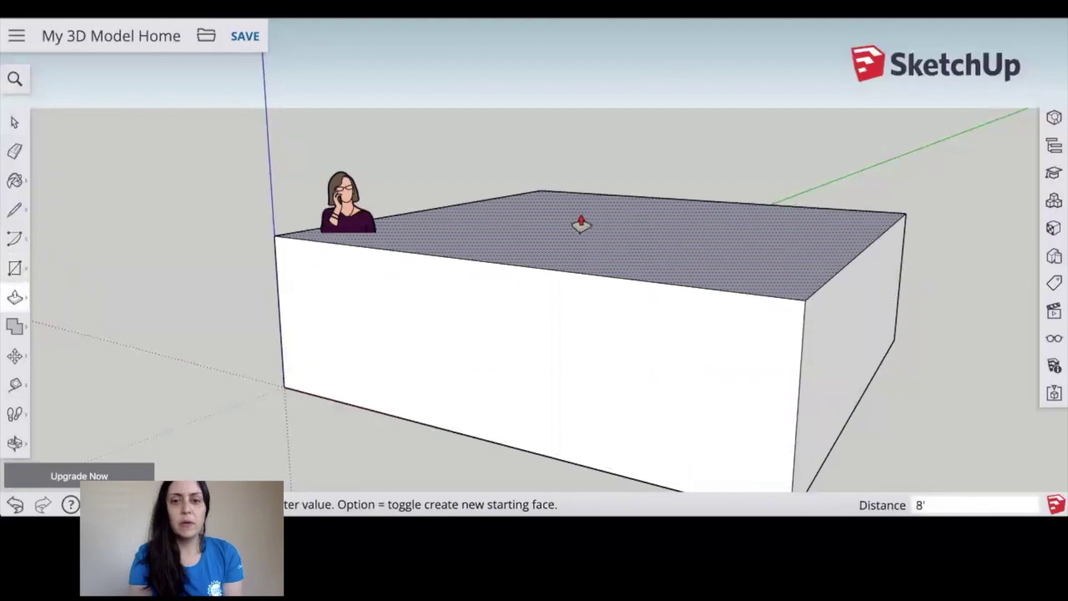
key("Return")
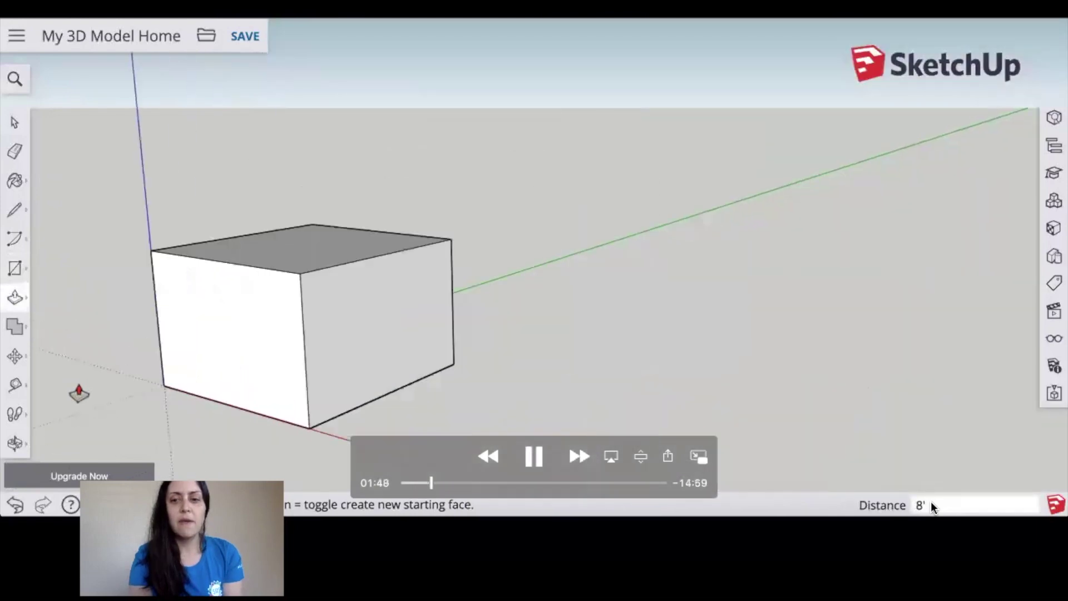
left_click(28, 443)
left_click_drag(105, 396, 319, 412)
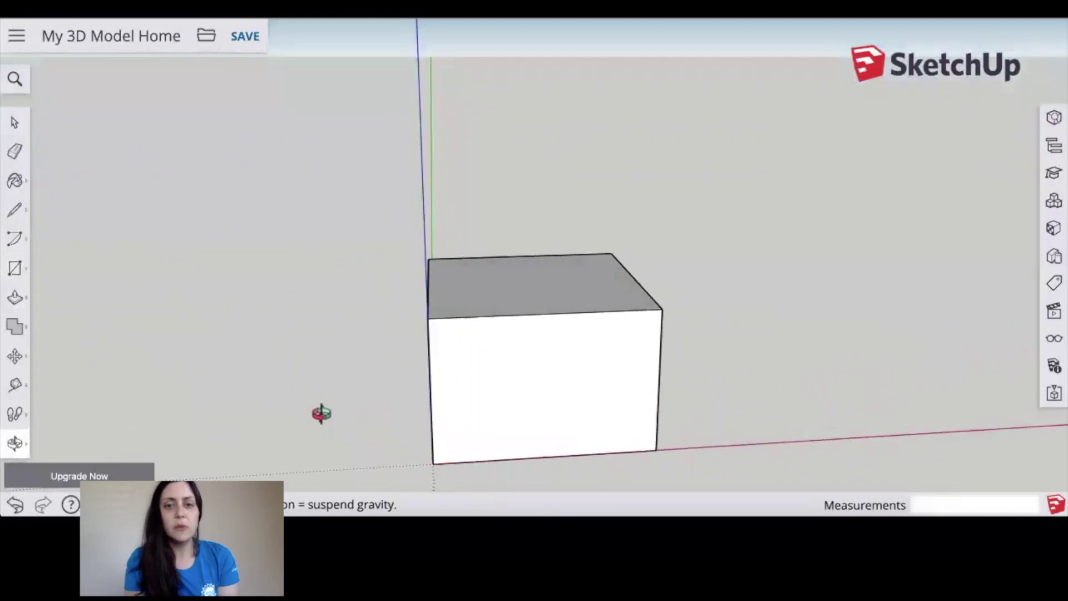
Step: In Top view, draw a line between the top face's edge midpoints, then return to Iso view
key("l")
left_click(1053, 310)
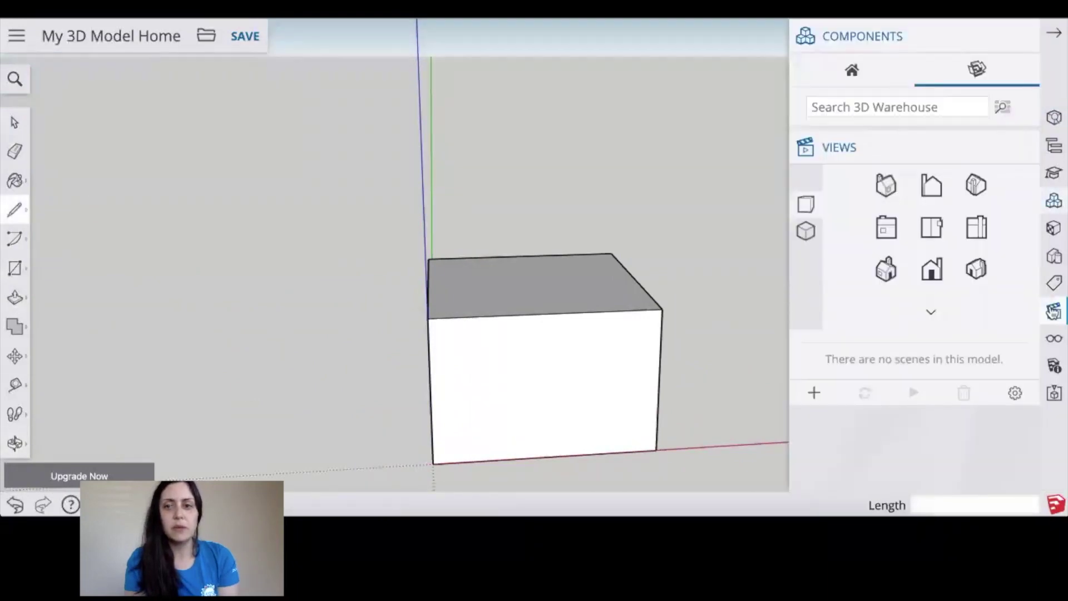
left_click(926, 205)
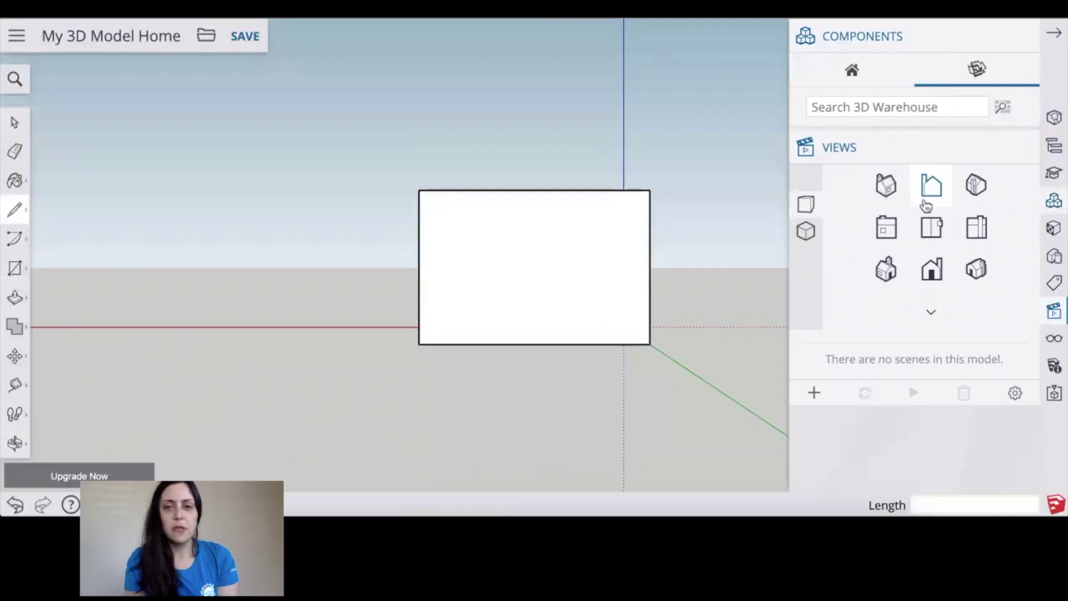
left_click(930, 228)
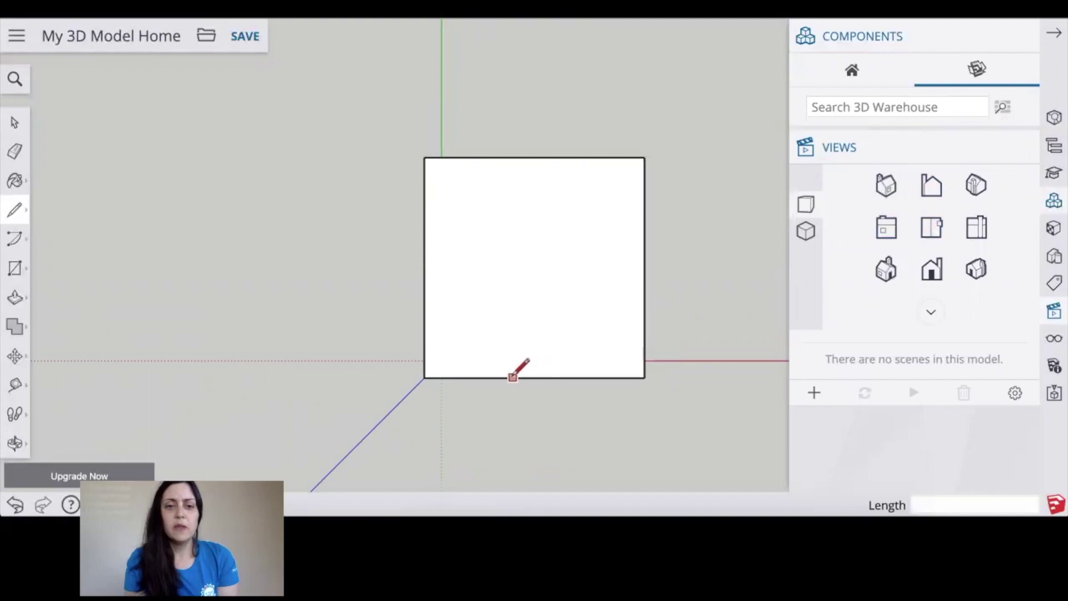
left_click(534, 378)
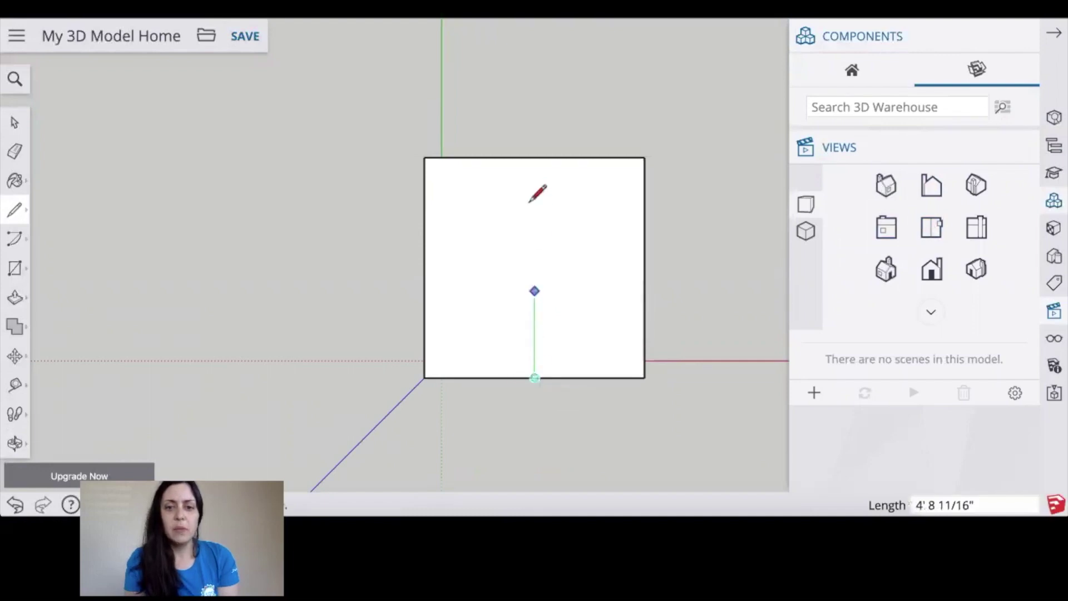
left_click(534, 158)
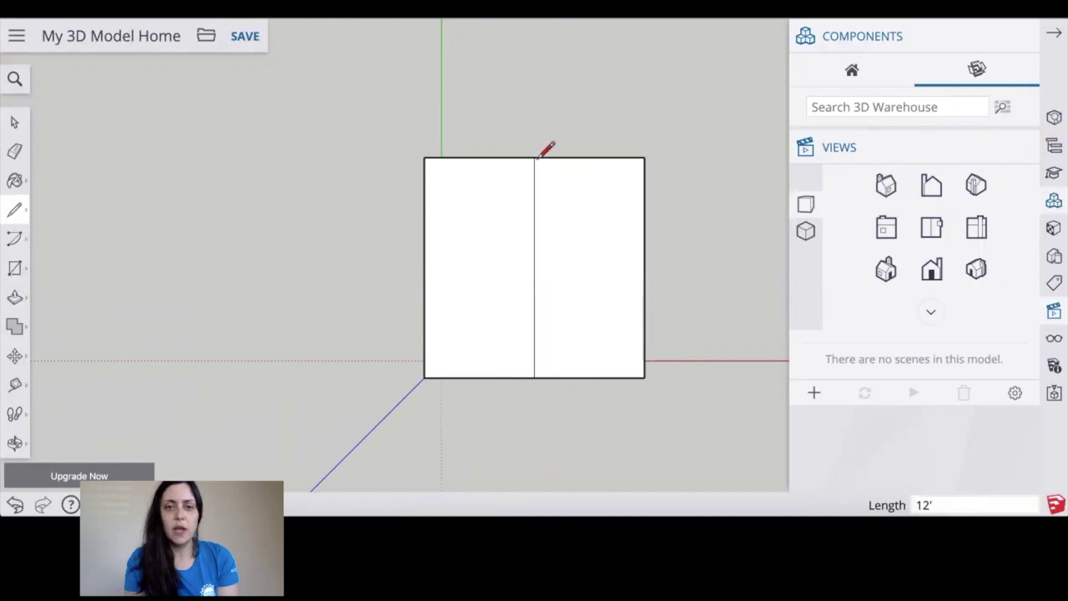
left_click(876, 268)
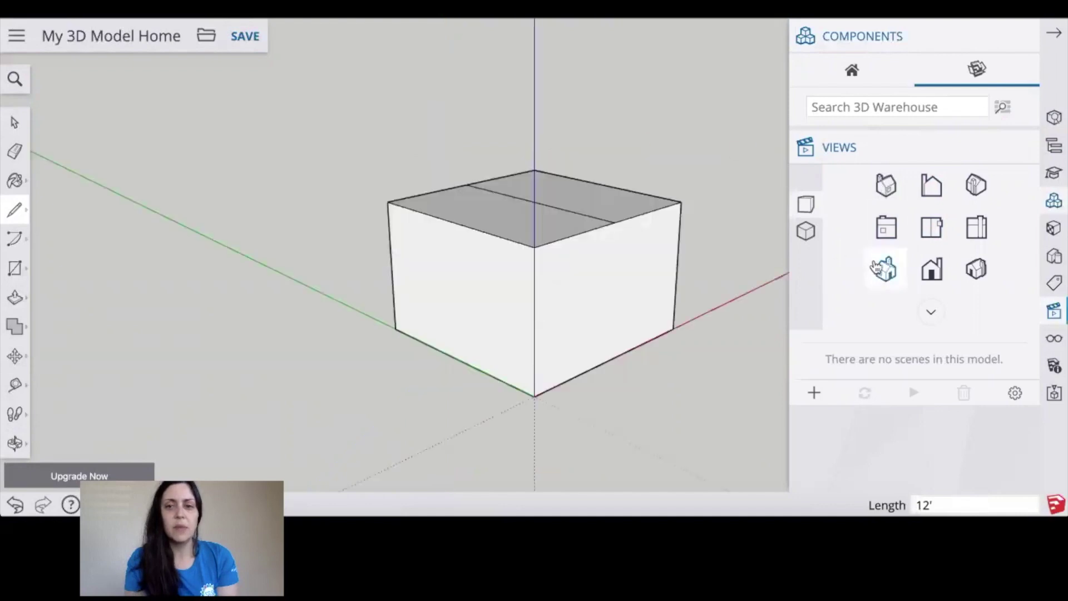
left_click(15, 355)
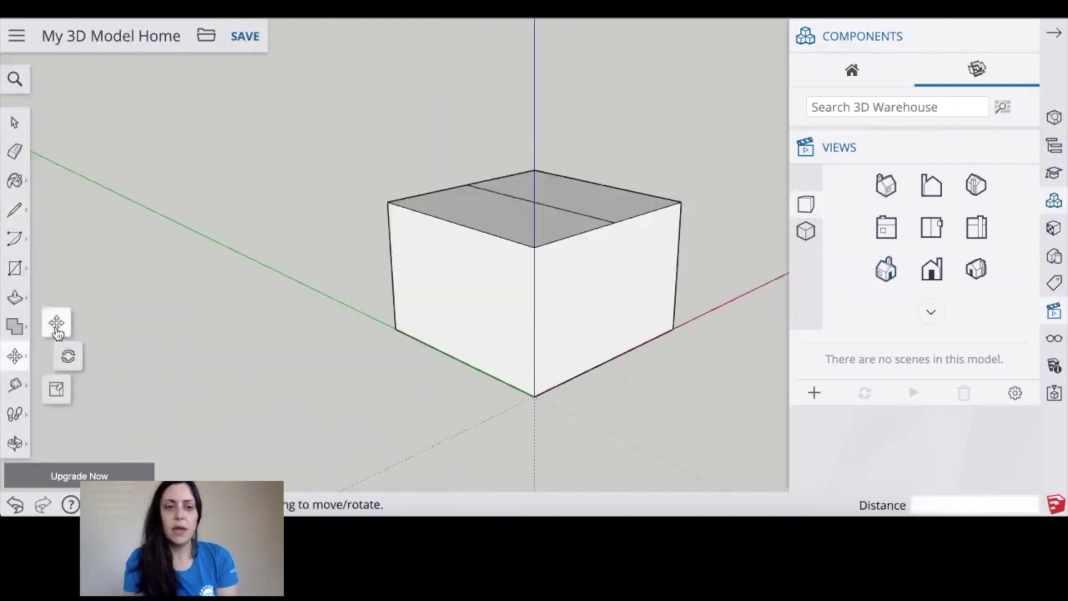
Step: Move the middle line straight up 4' to form the gable roof ridge
left_click(57, 332)
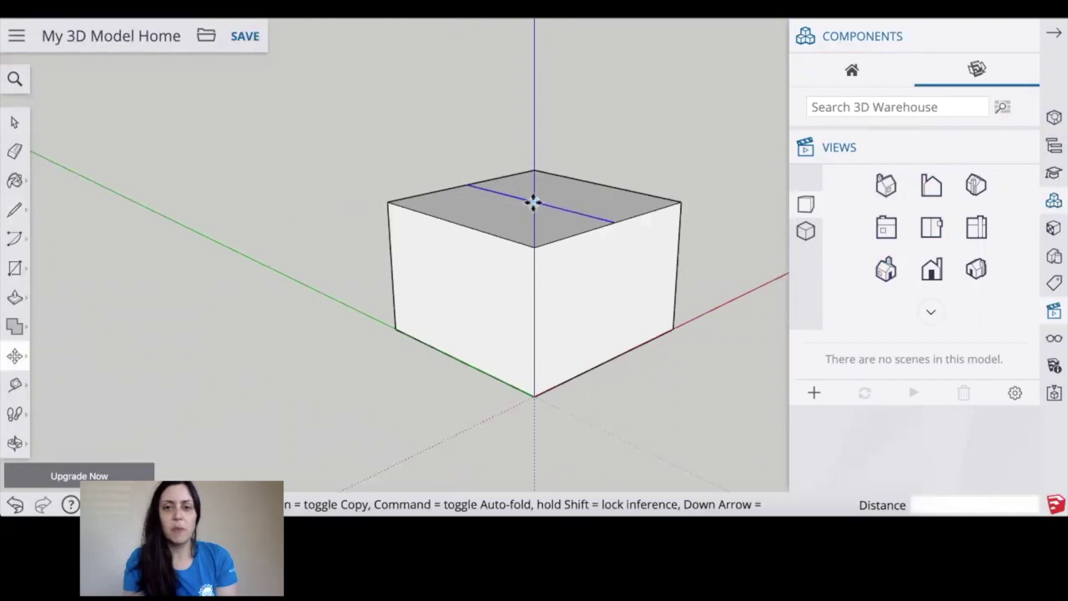
left_click(532, 202)
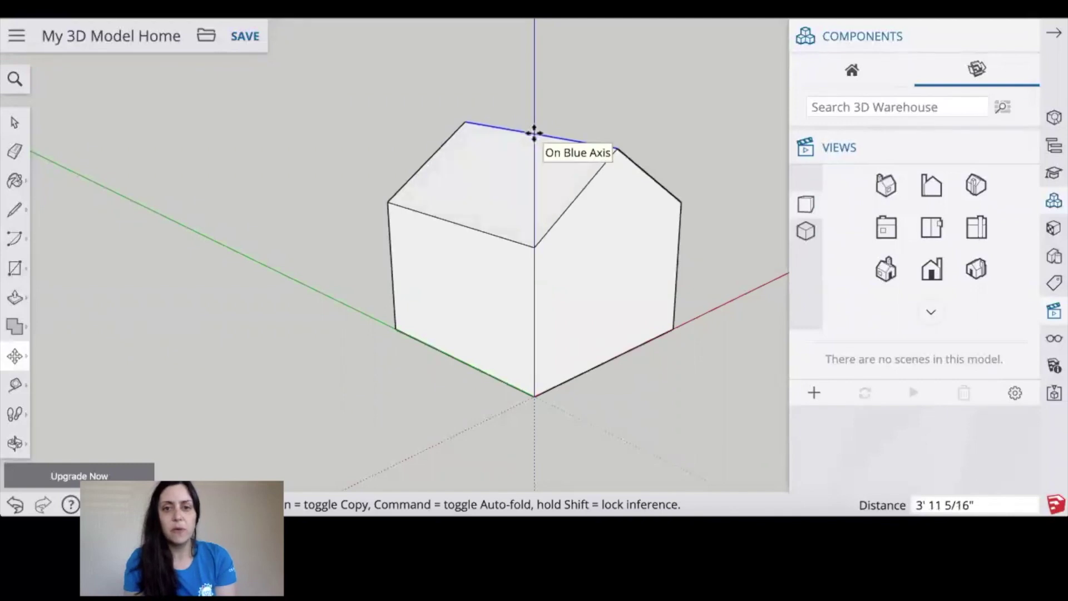
type("4'")
key("Return")
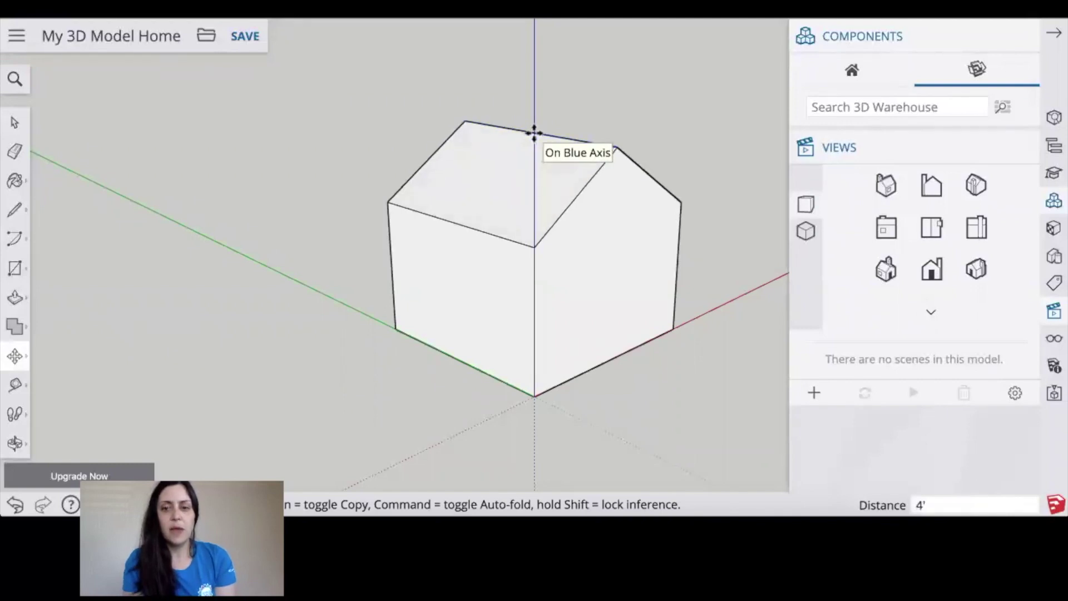
left_click(17, 123)
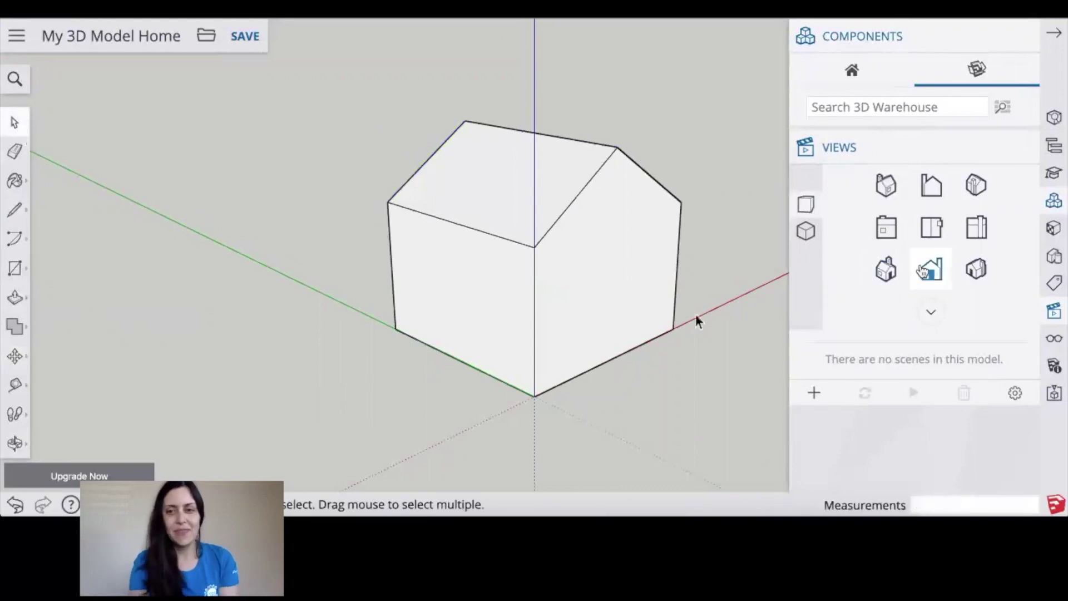
left_click(933, 269)
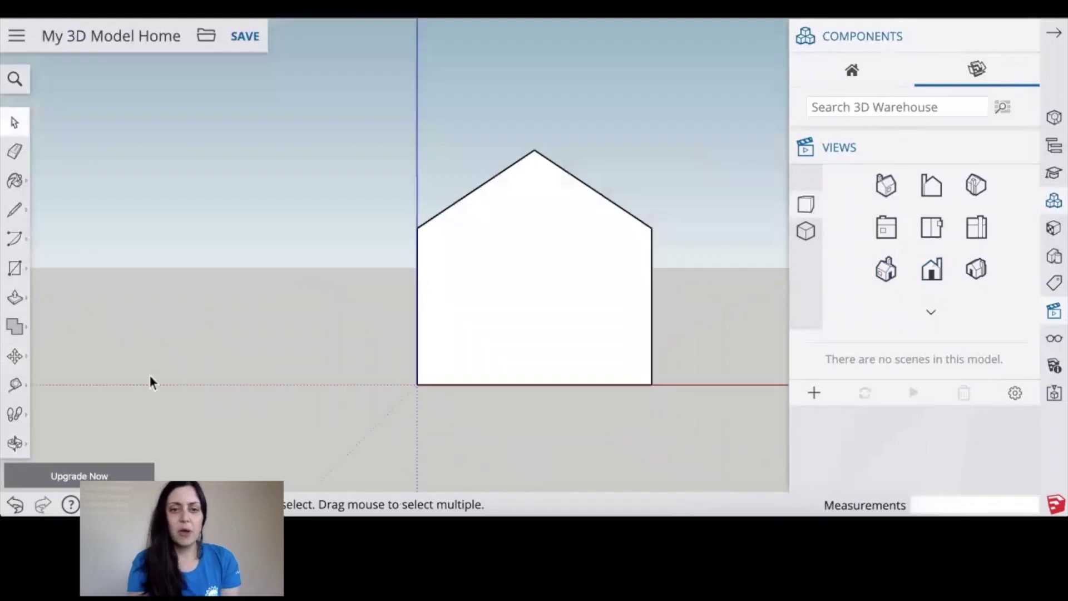
Step: Place Tape Measure guides 4' in from each side wall and 7' above the ground
left_click(17, 385)
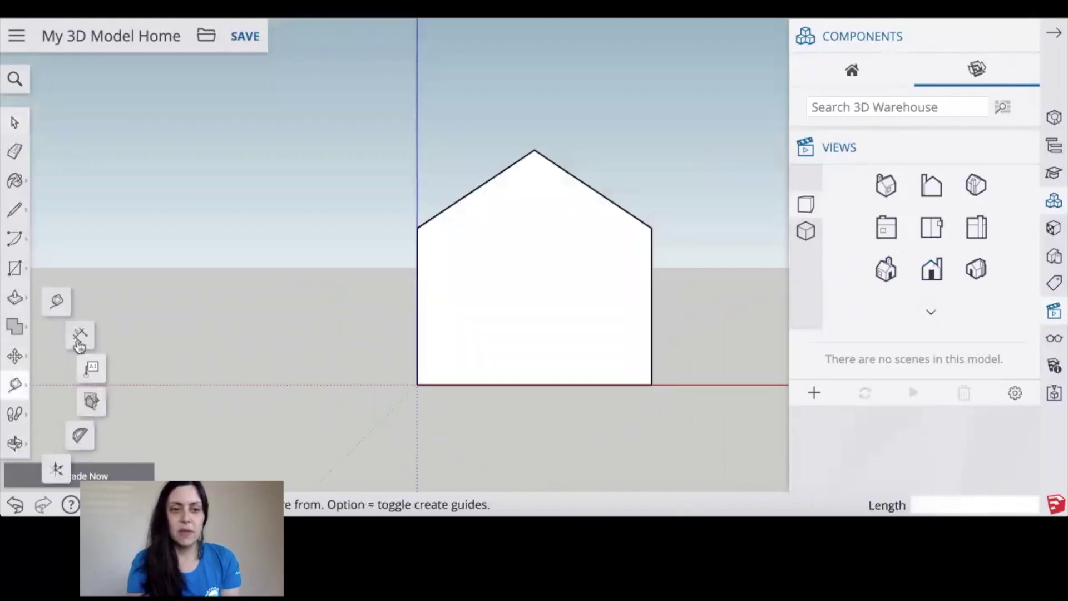
left_click(64, 308)
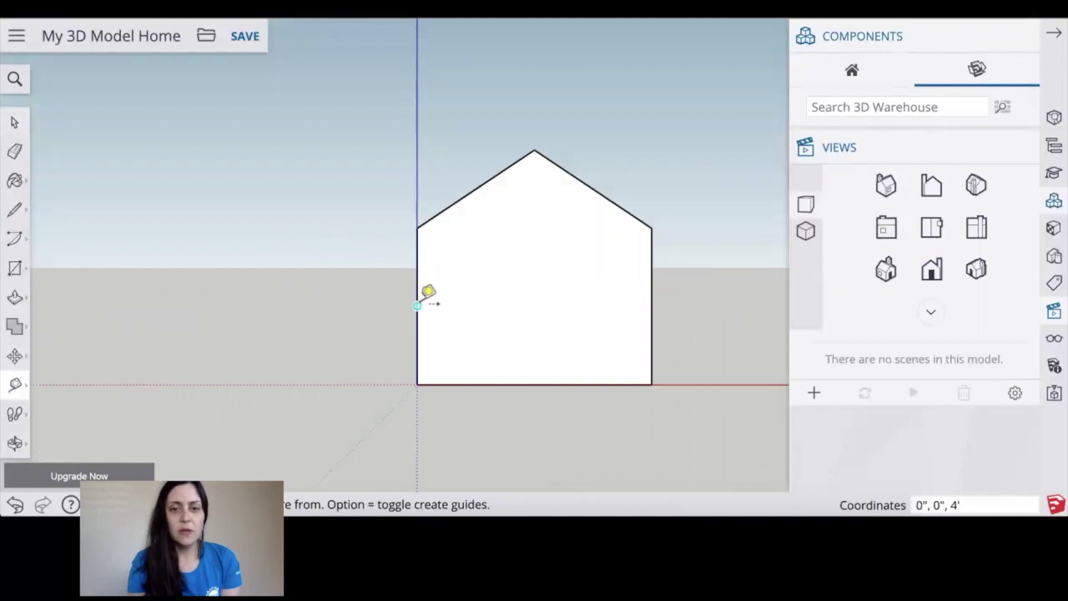
left_click(417, 306)
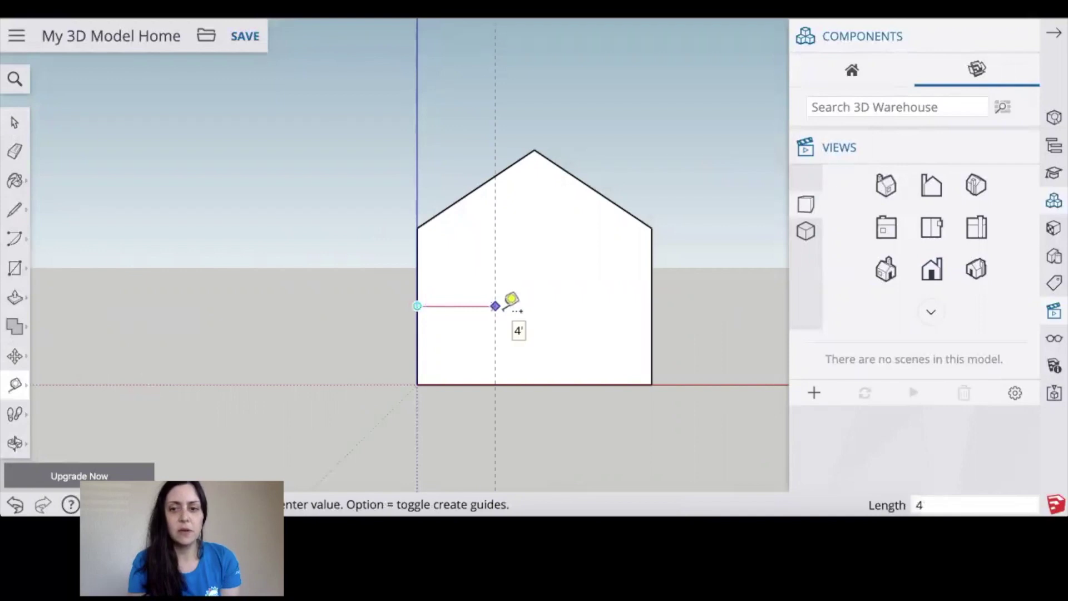
left_click(504, 307)
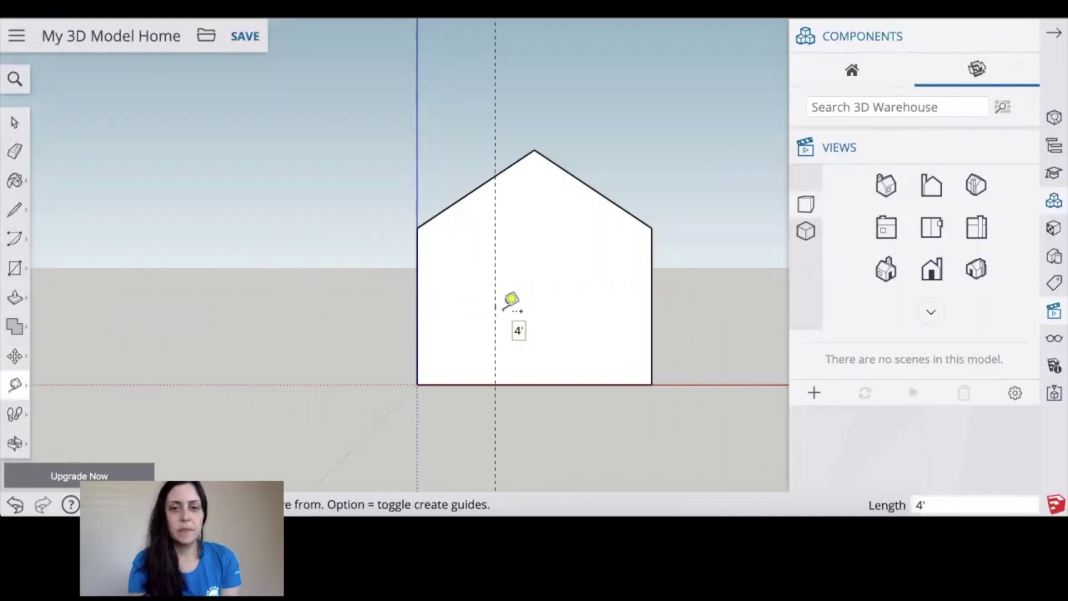
left_click(652, 292)
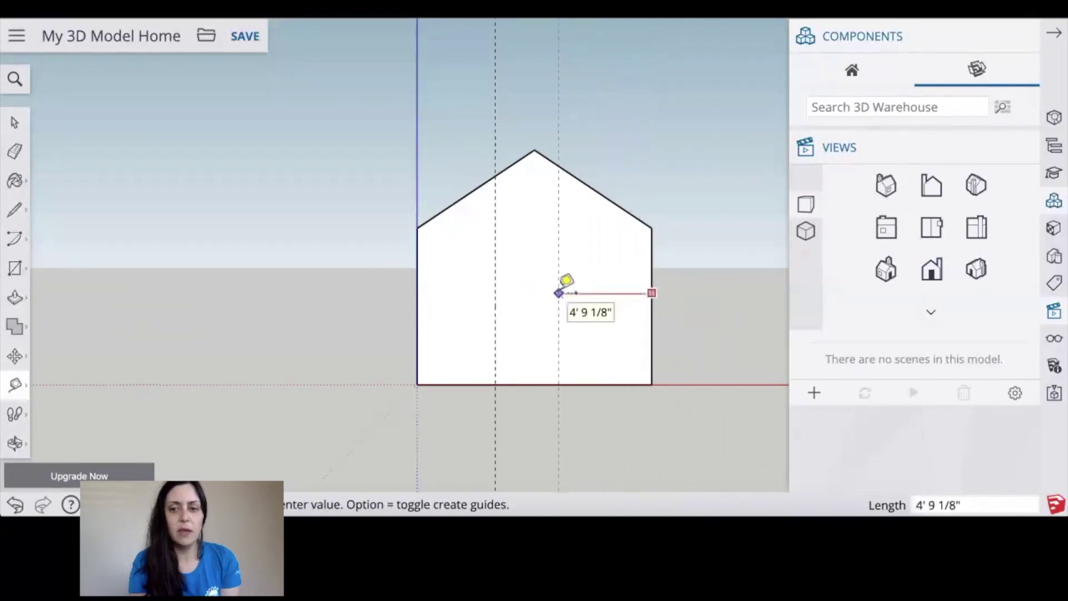
type("4'")
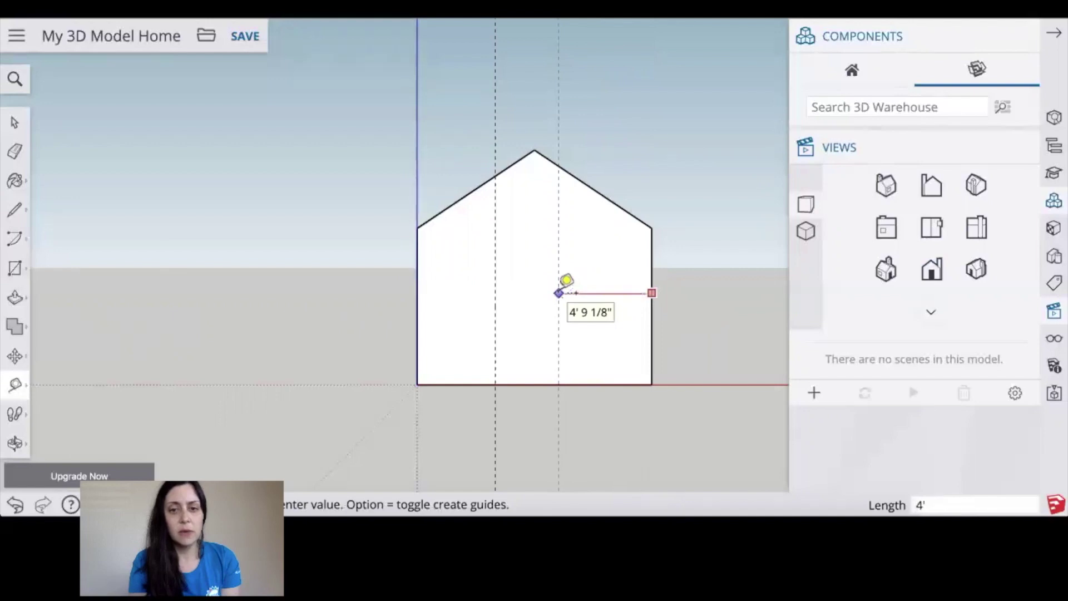
key("Return")
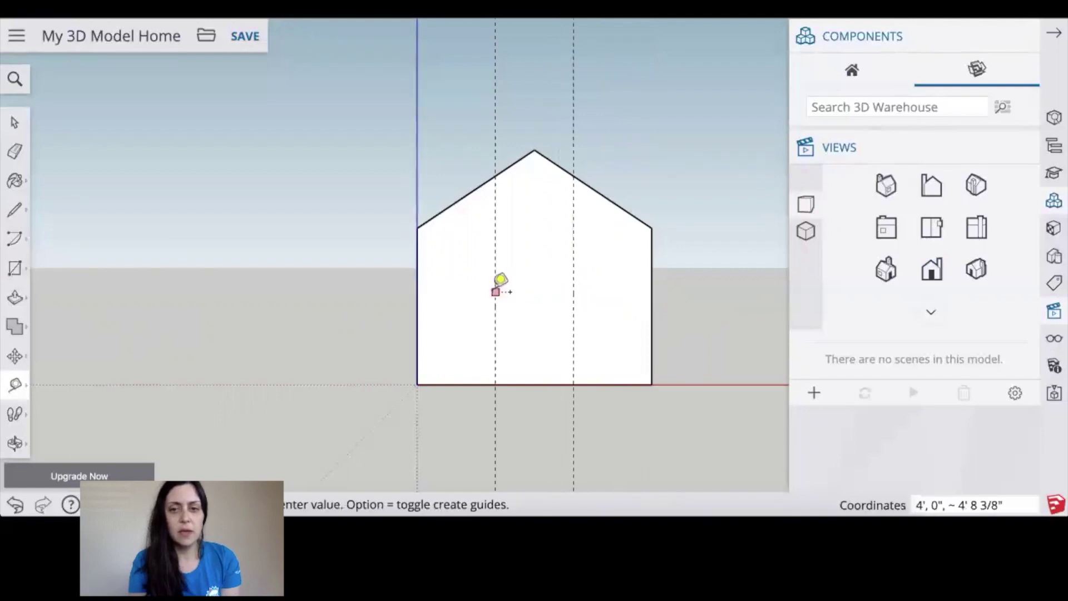
left_click(495, 291)
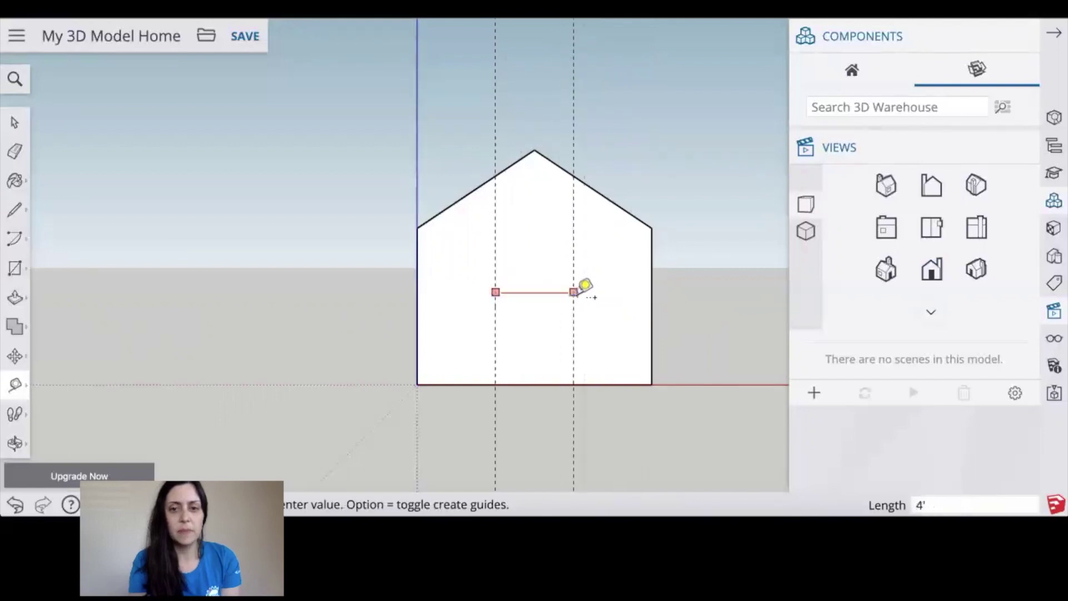
left_click(574, 291)
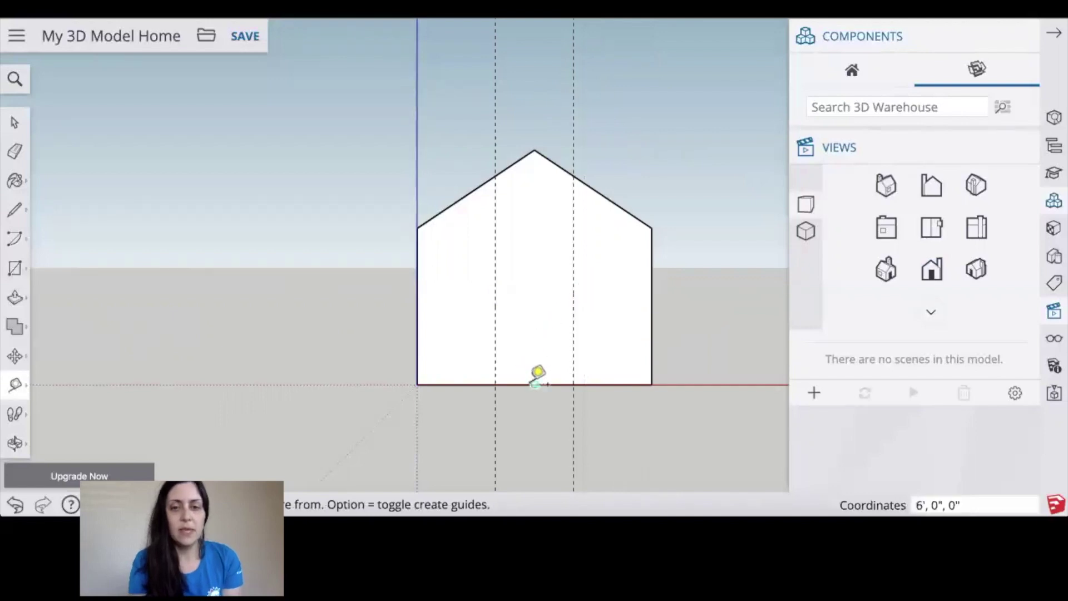
left_click(535, 383)
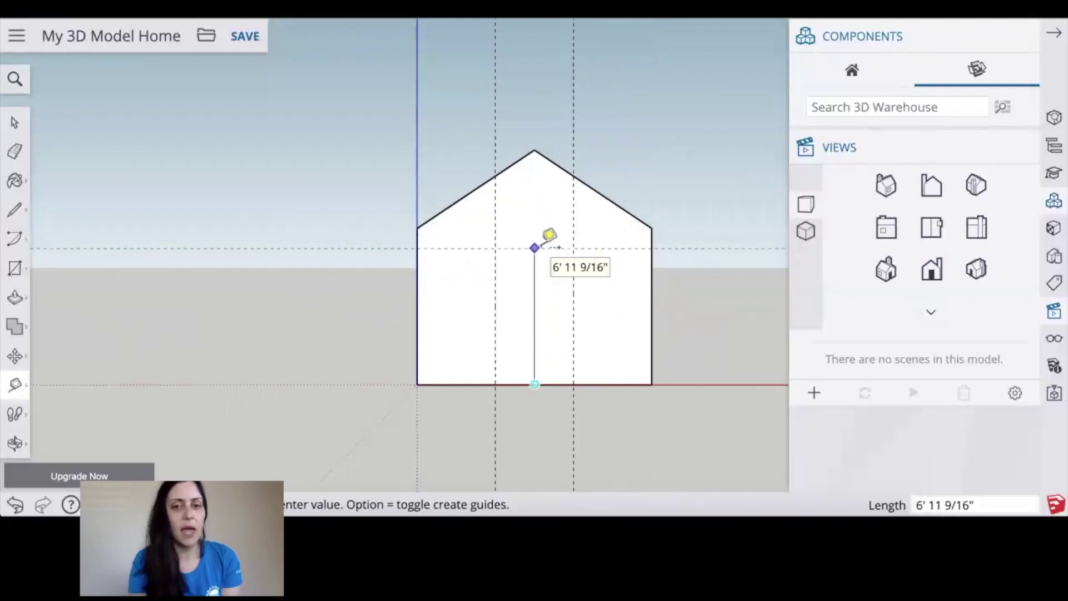
type("7")
key("Return")
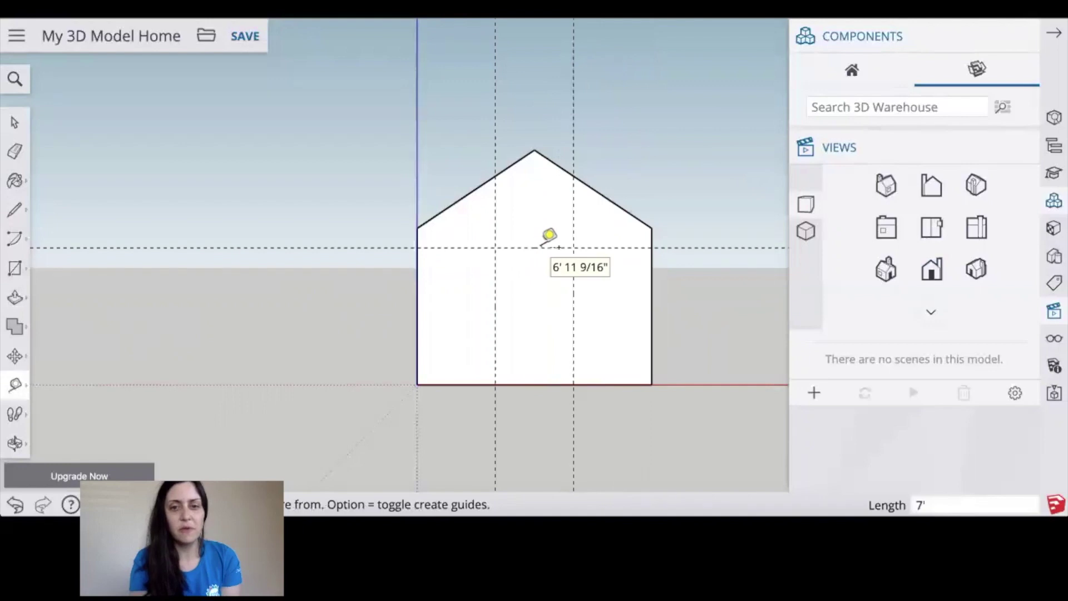
Step: Draw the 4' by 7' door rectangle between the guide intersections
key("c")
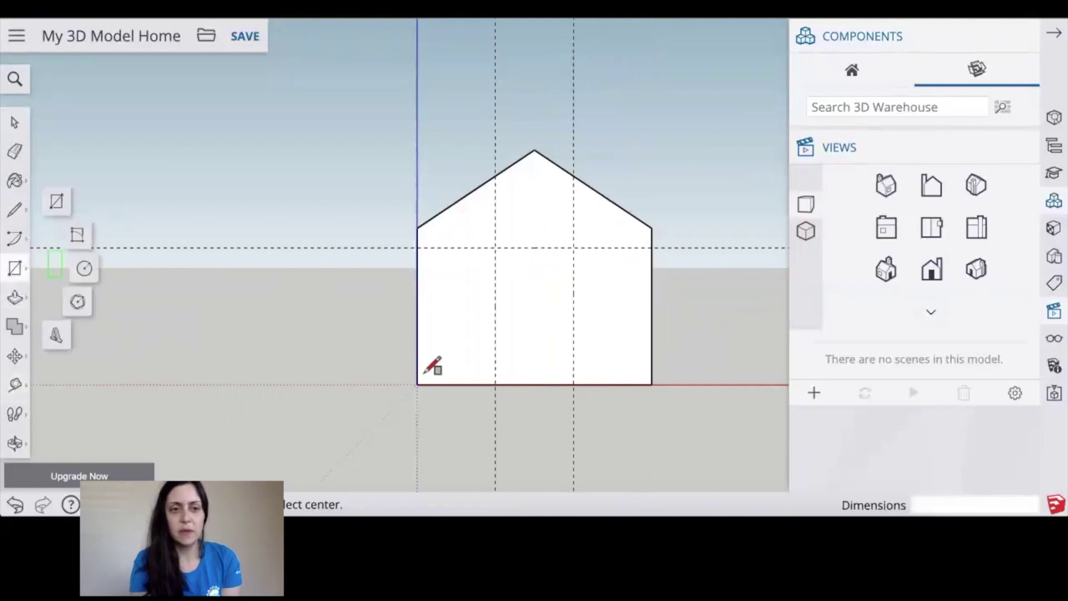
left_click(495, 384)
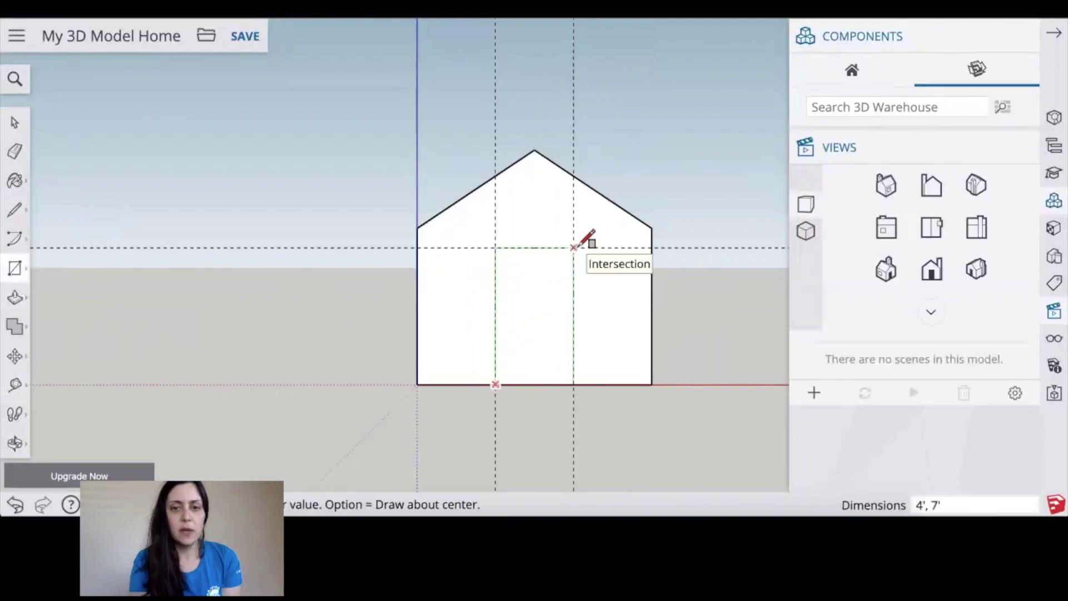
left_click(574, 247)
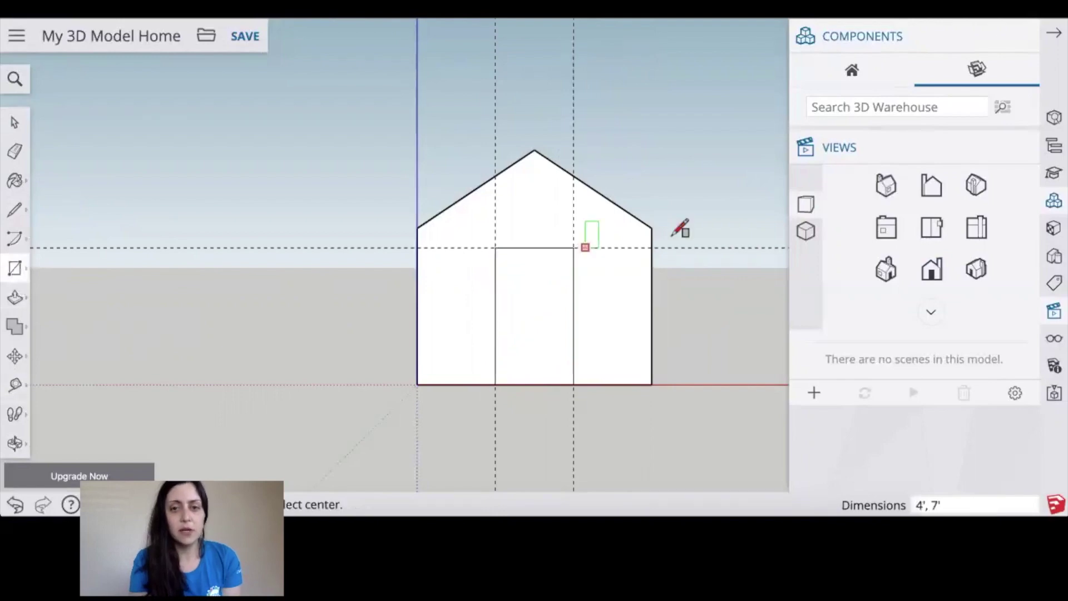
left_click(886, 268)
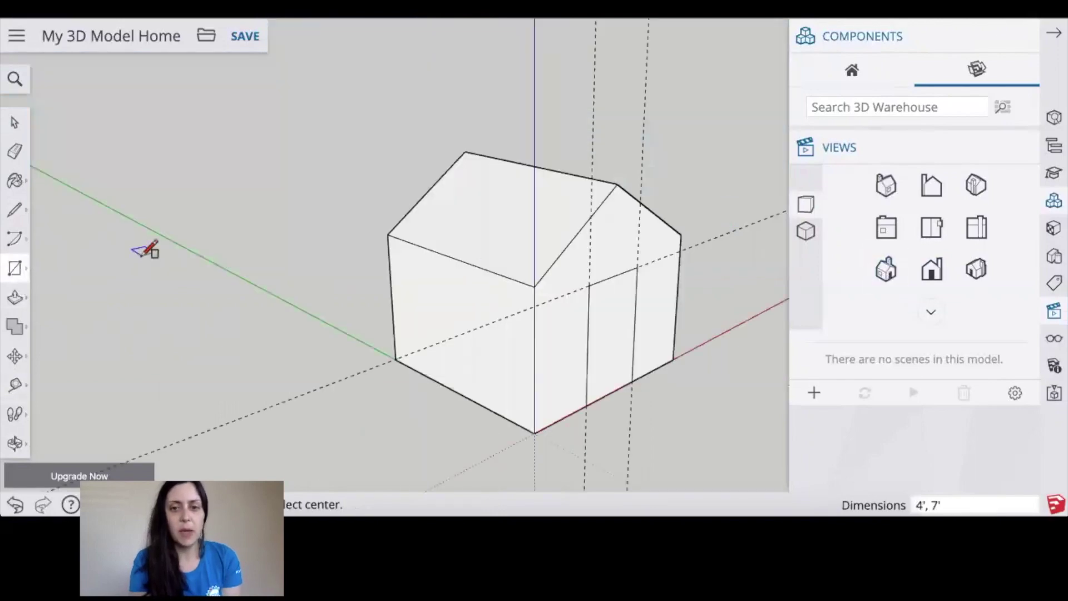
Step: Push the door rectangle 6 inches into the wall
left_click(15, 297)
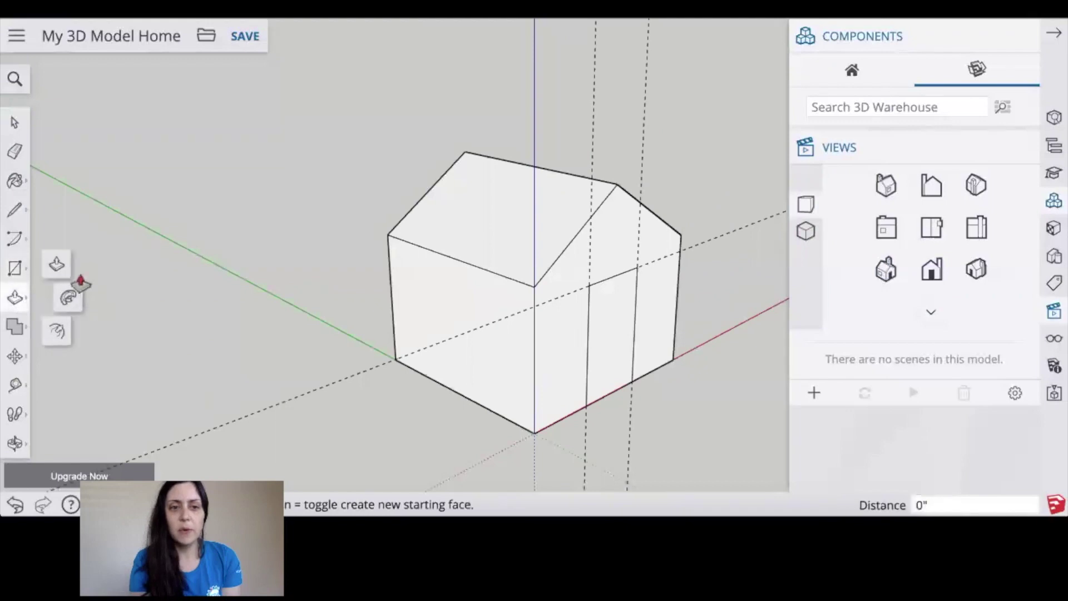
left_click(56, 264)
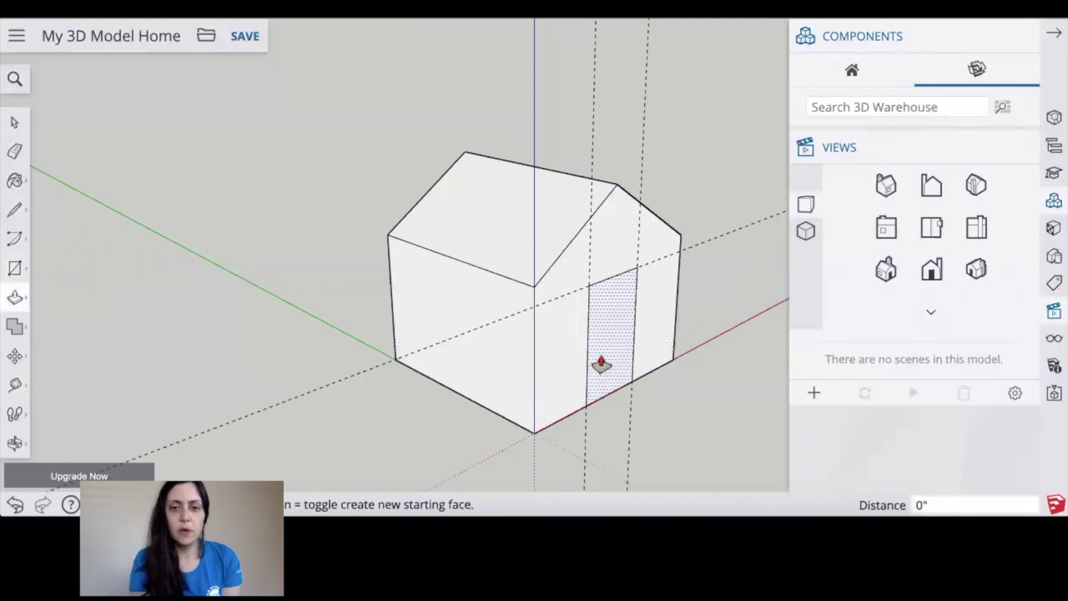
left_click(613, 356)
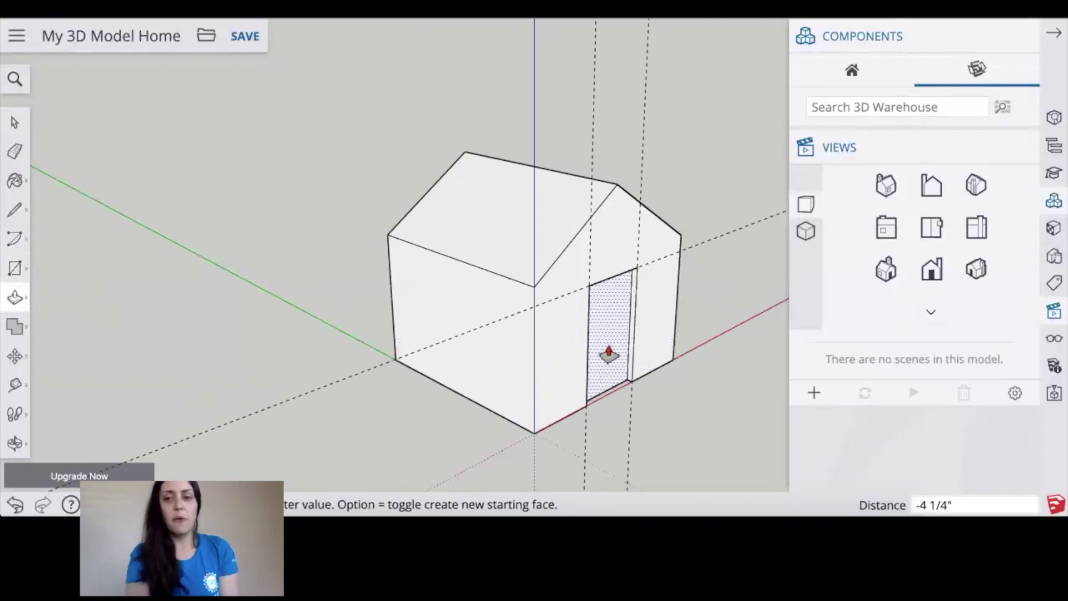
type("6")
key("Return")
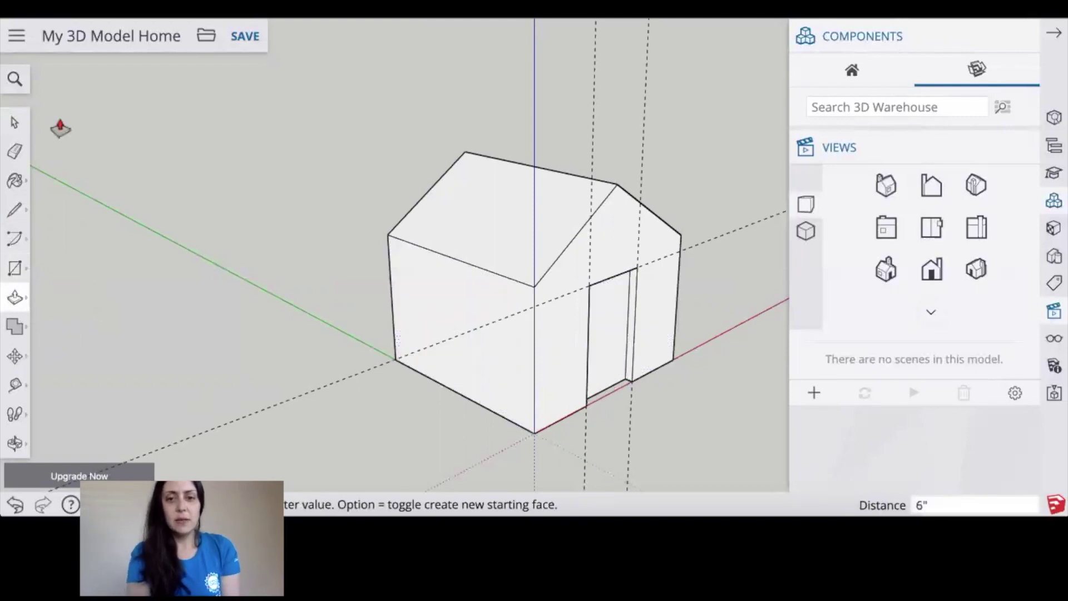
left_click(17, 123)
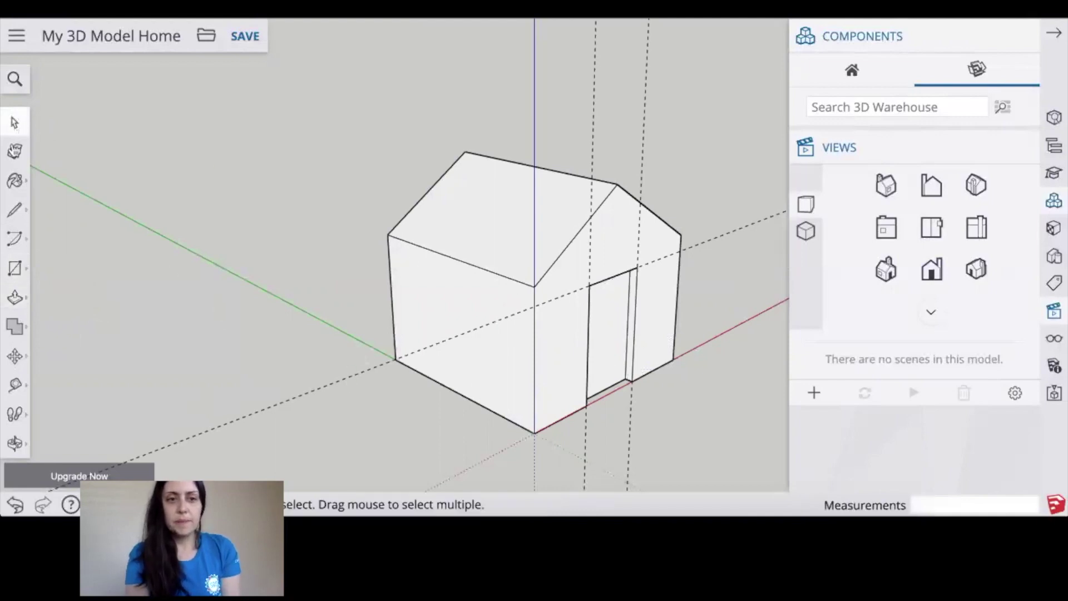
Step: Erase the diagonal and vertical guide lines, then select the door face
left_click(15, 150)
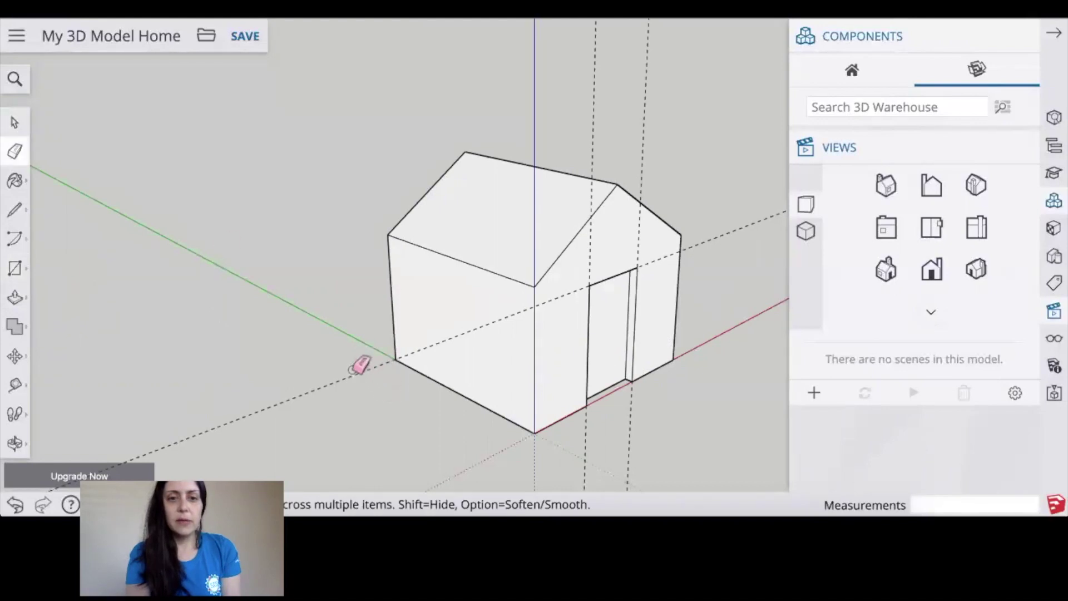
left_click(353, 370)
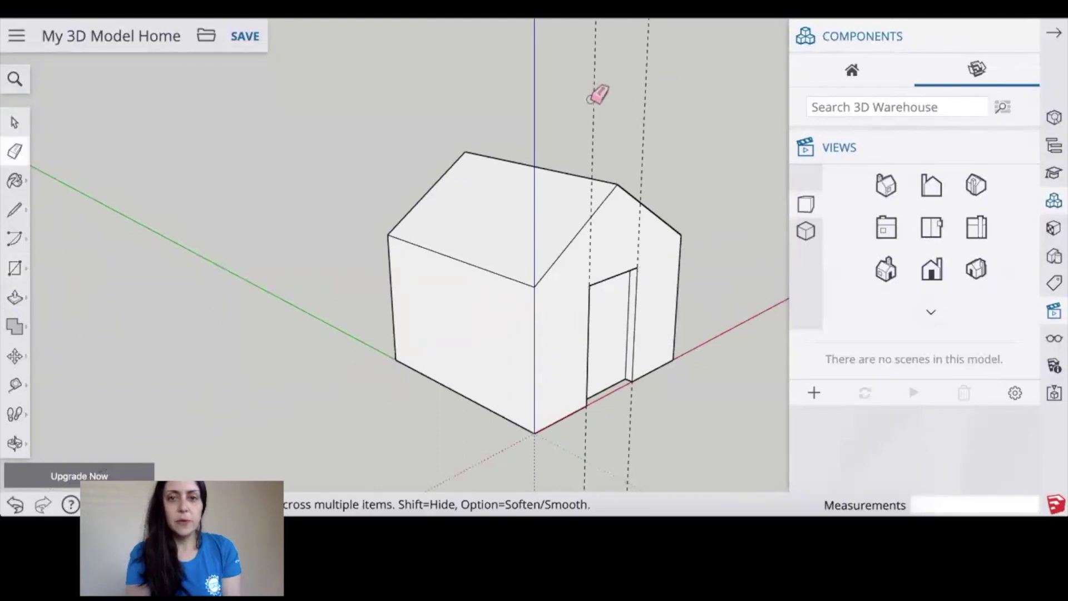
left_click_drag(647, 93, 592, 92)
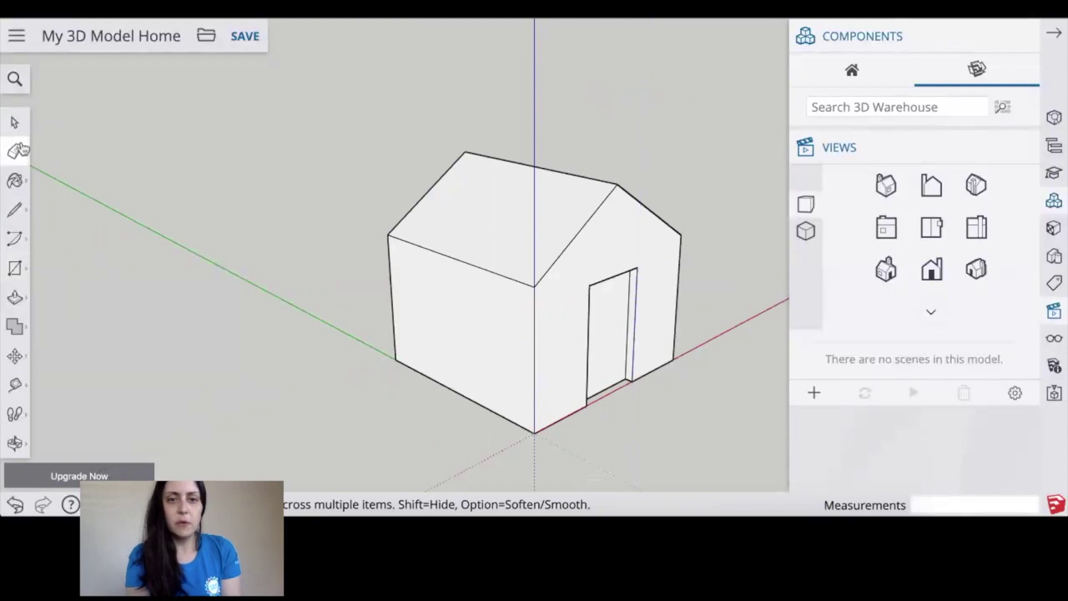
left_click(14, 121)
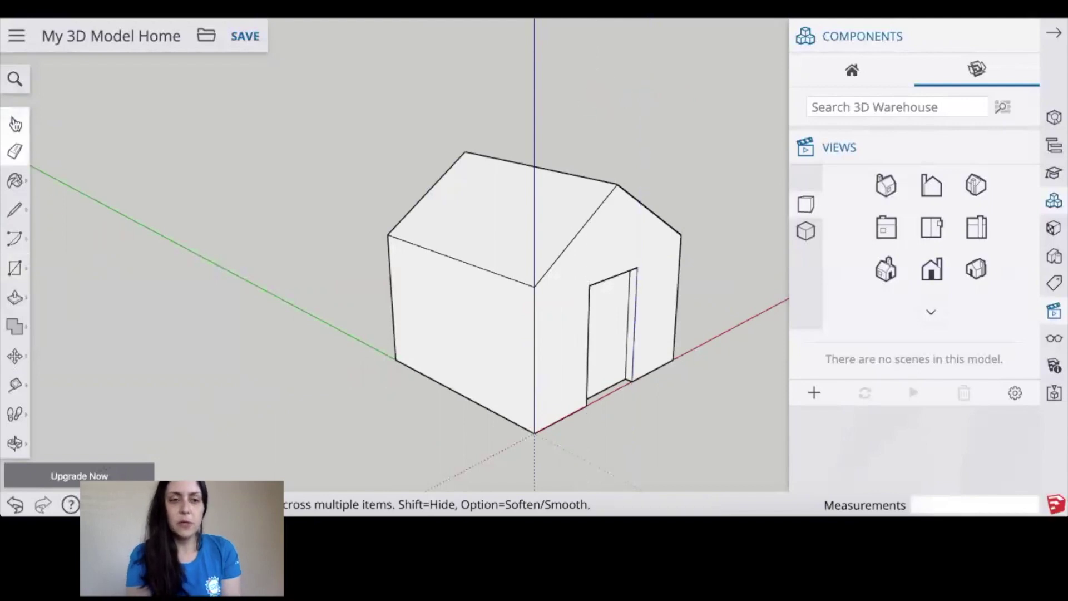
left_click(621, 312)
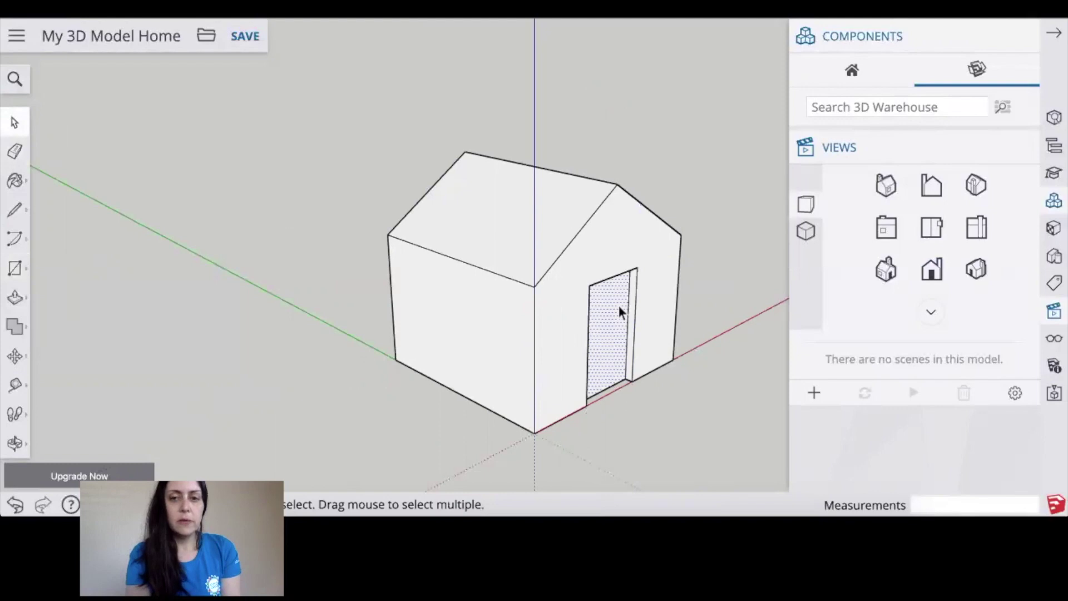
Step: Delete the door face to open the doorway and paste the door panel in front of the left wall
key("Delete")
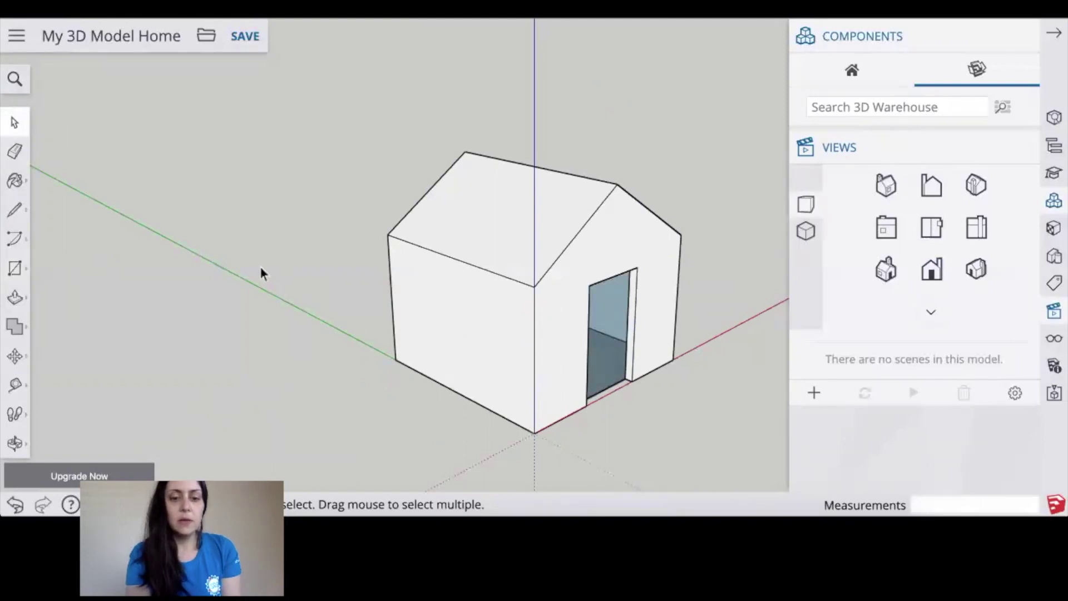
key("ctrl+v")
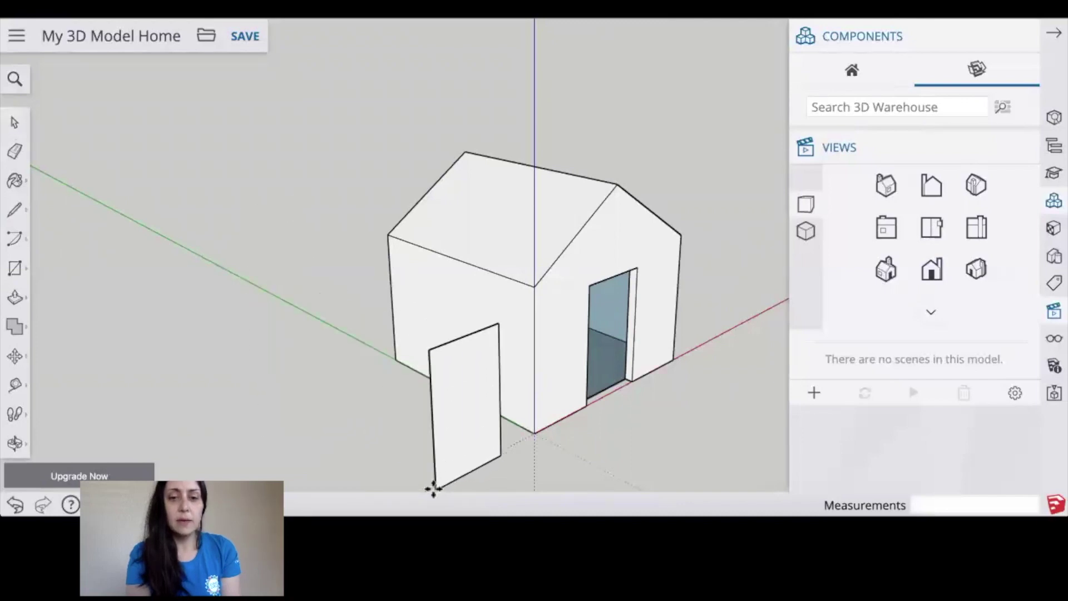
left_click(431, 487)
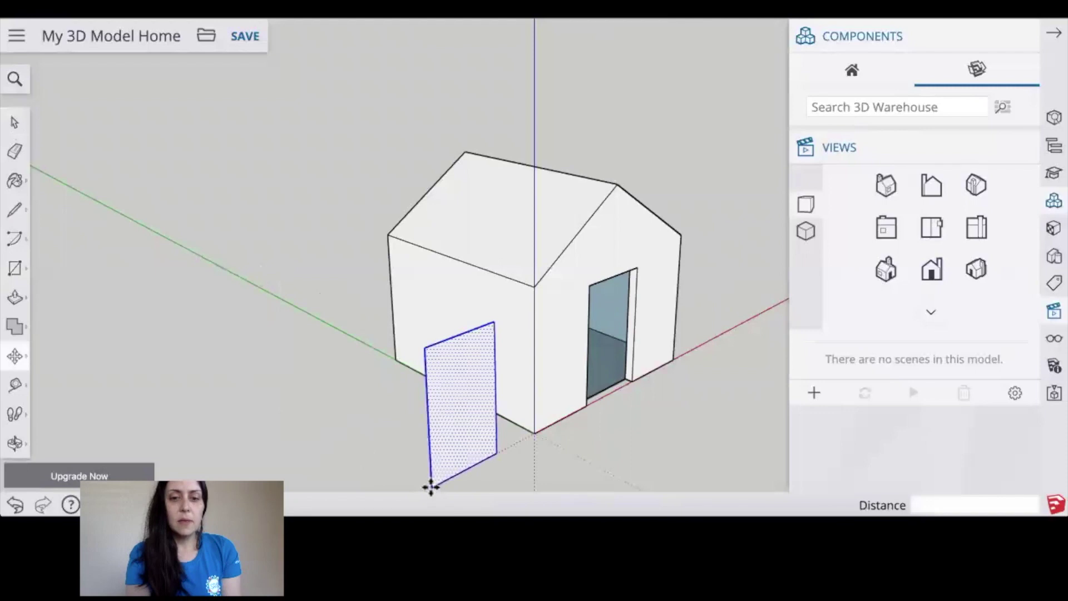
left_click(19, 124)
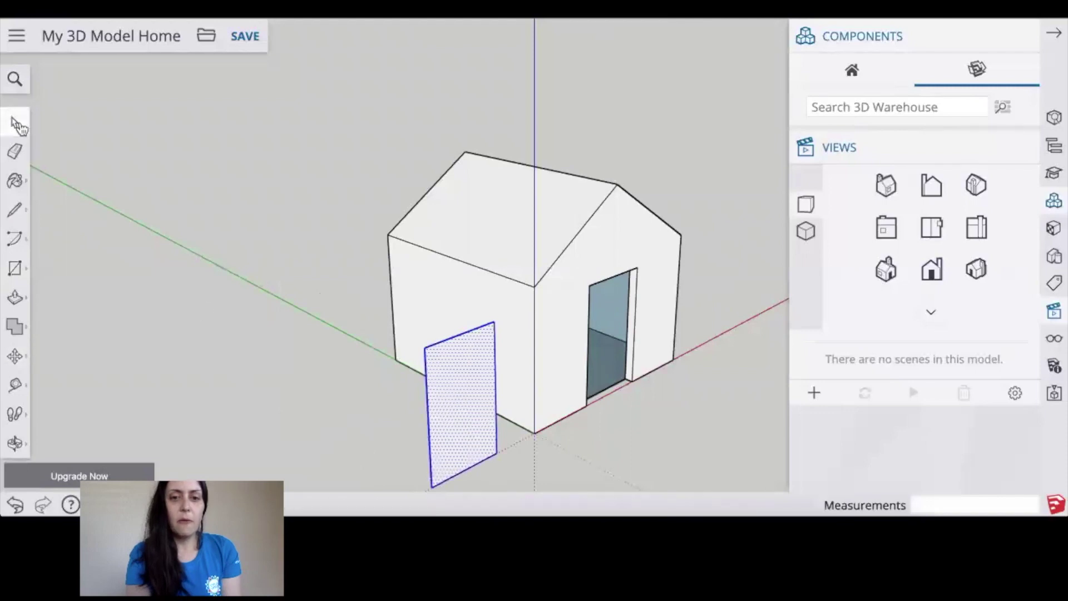
Step: Orbit to view the doorway at an angle and select the person figure standing in it
left_click(15, 443)
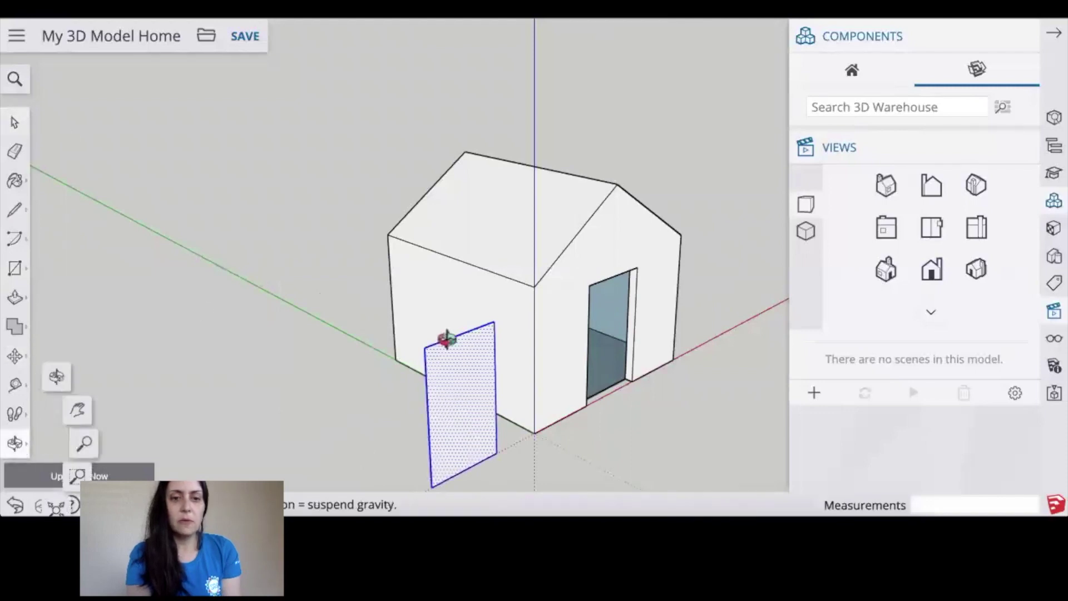
left_click(931, 269)
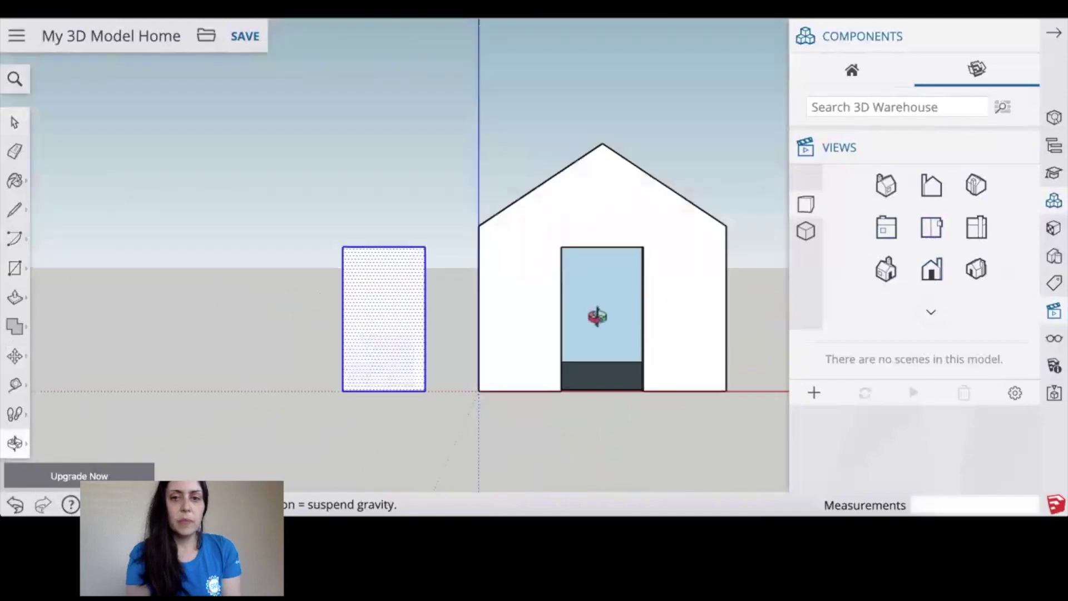
scroll(597, 312, "up", 5)
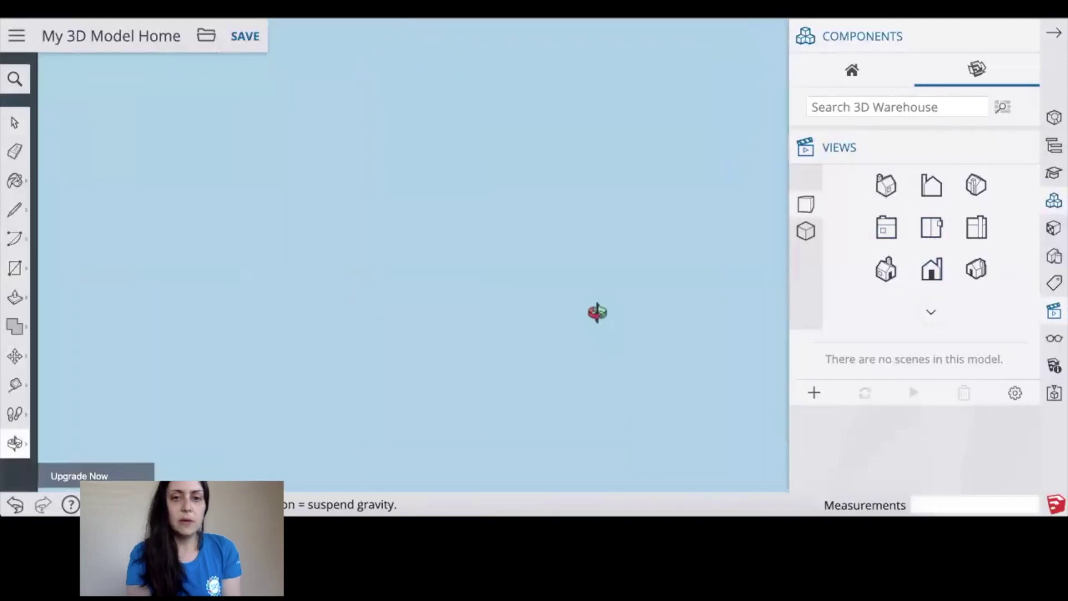
scroll(597, 312, "down", 1)
scroll(597, 312, "down", 3)
left_click_drag(567, 317, 266, 318)
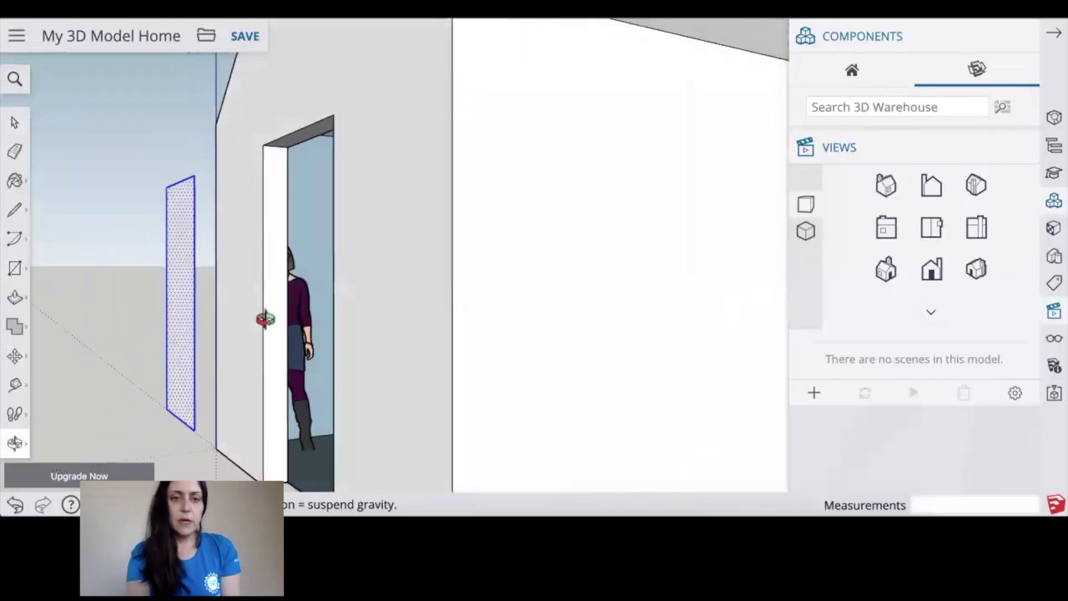
key("space")
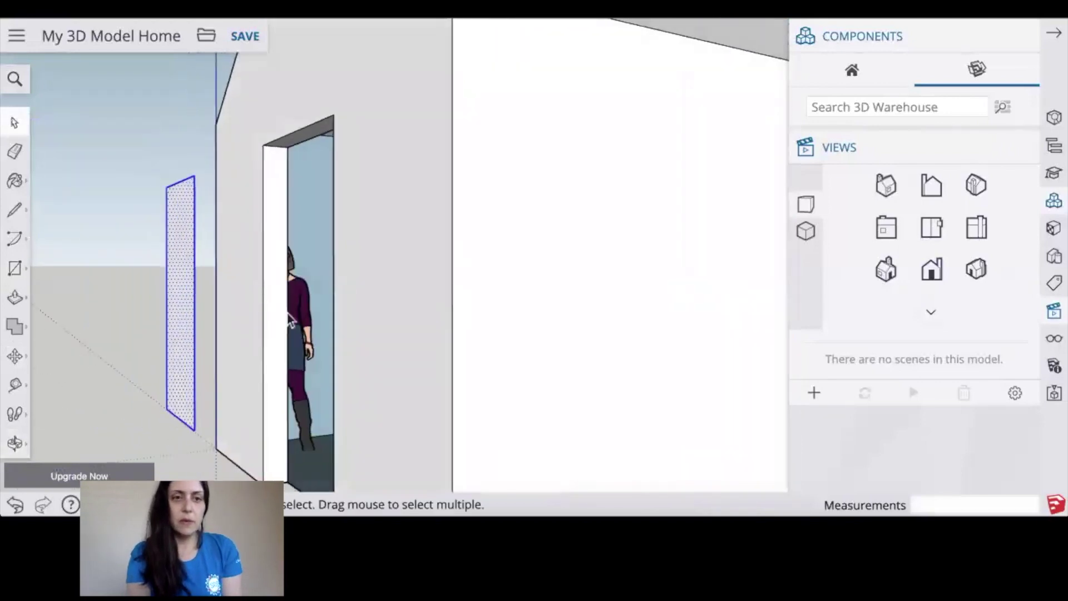
left_click(294, 315)
Step: Move the figure 15' 10 7/16" along the red axis beside the house and check it in Front view
scroll(293, 316, "down", 5)
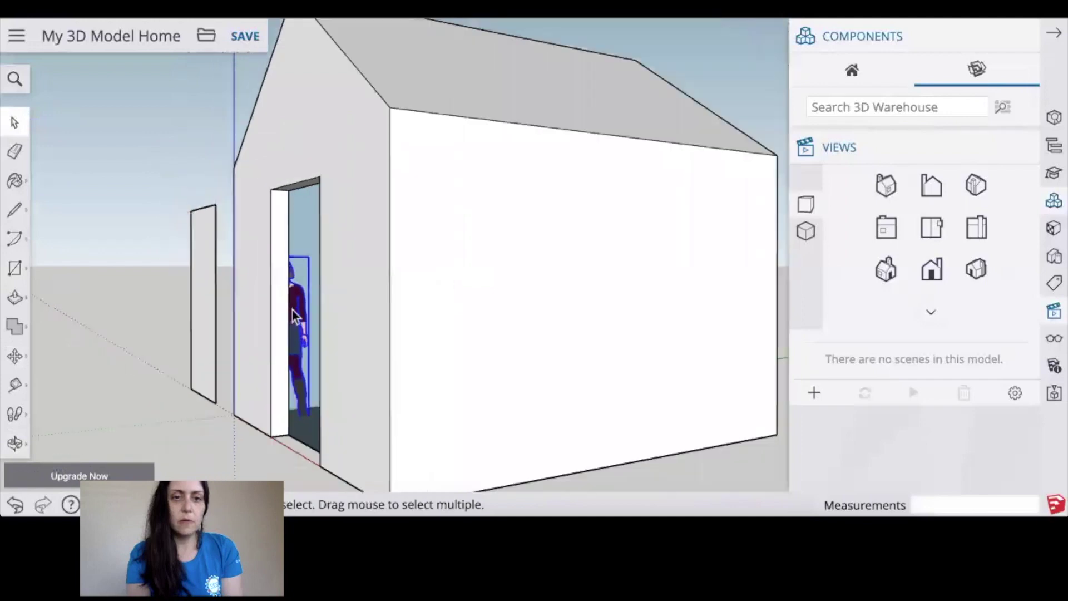
left_click(15, 356)
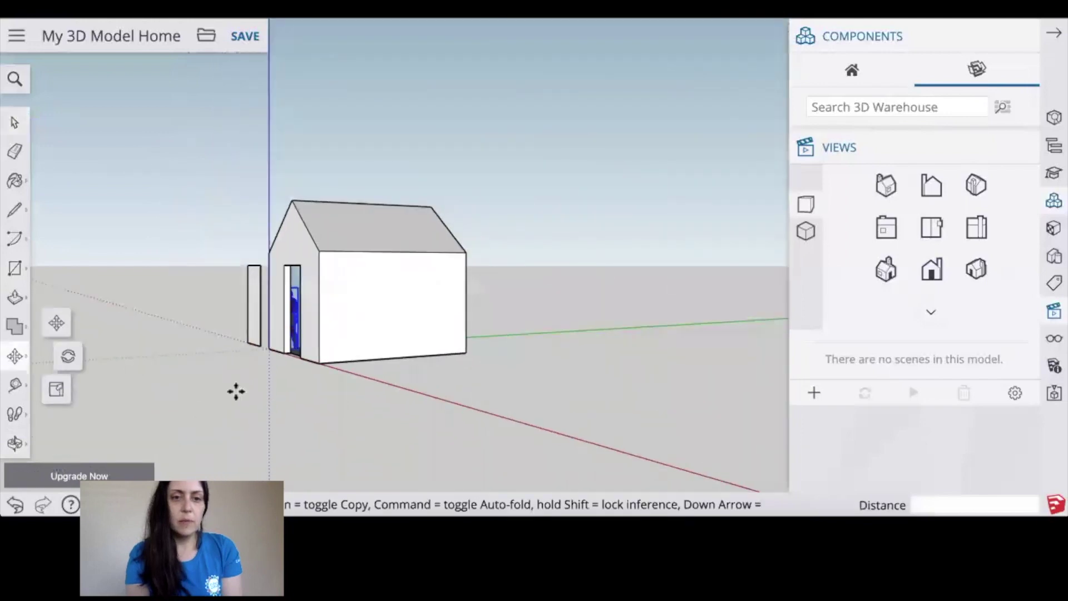
left_click(295, 352)
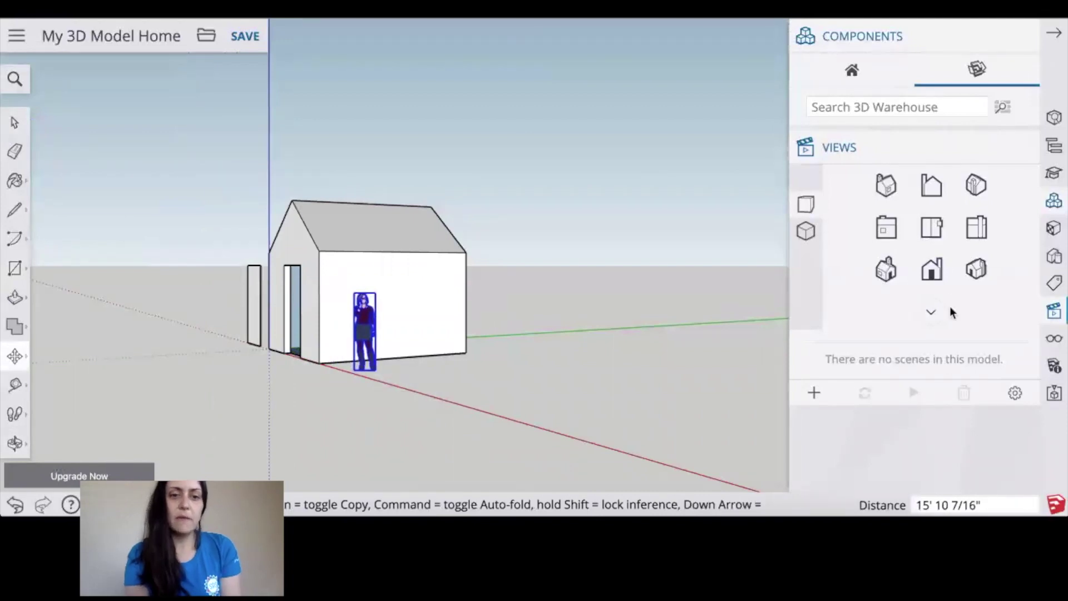
left_click(941, 278)
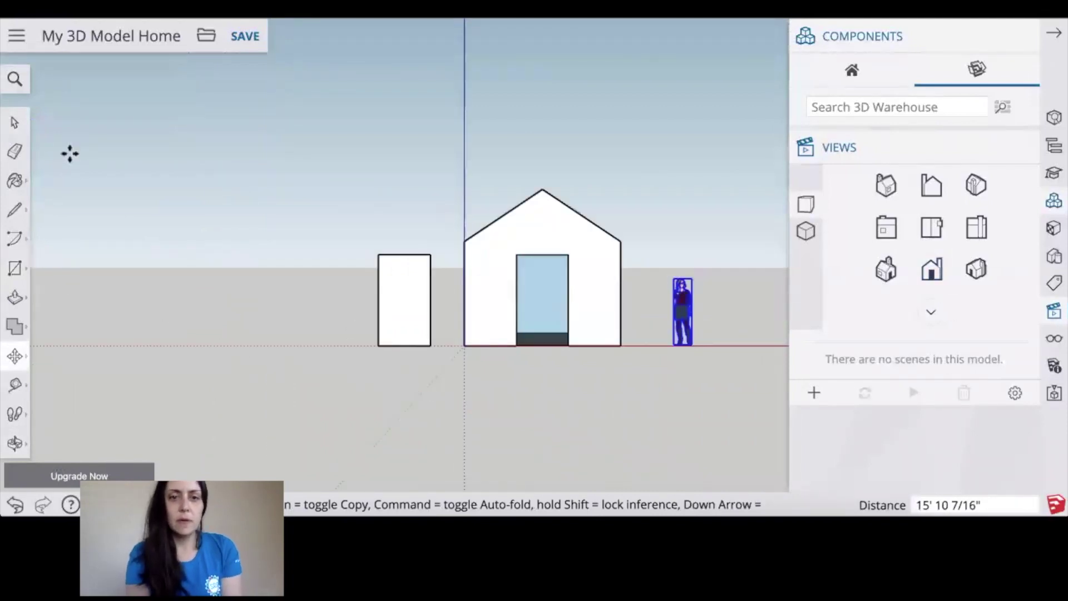
left_click(23, 133)
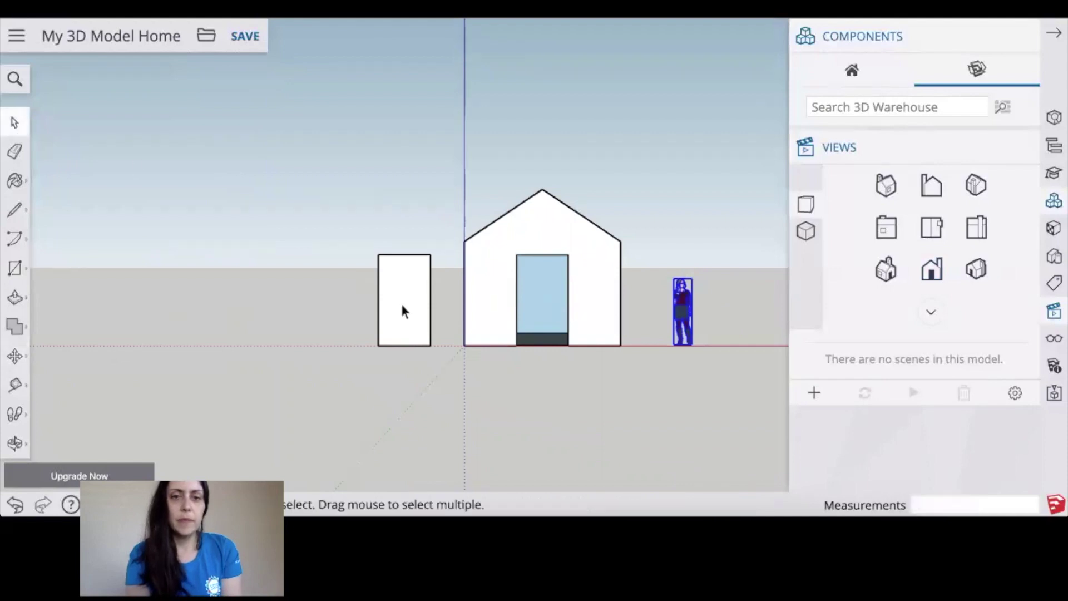
Step: From the Iso view, push/pull the door panel face out to a 3" thickness
left_click(886, 270)
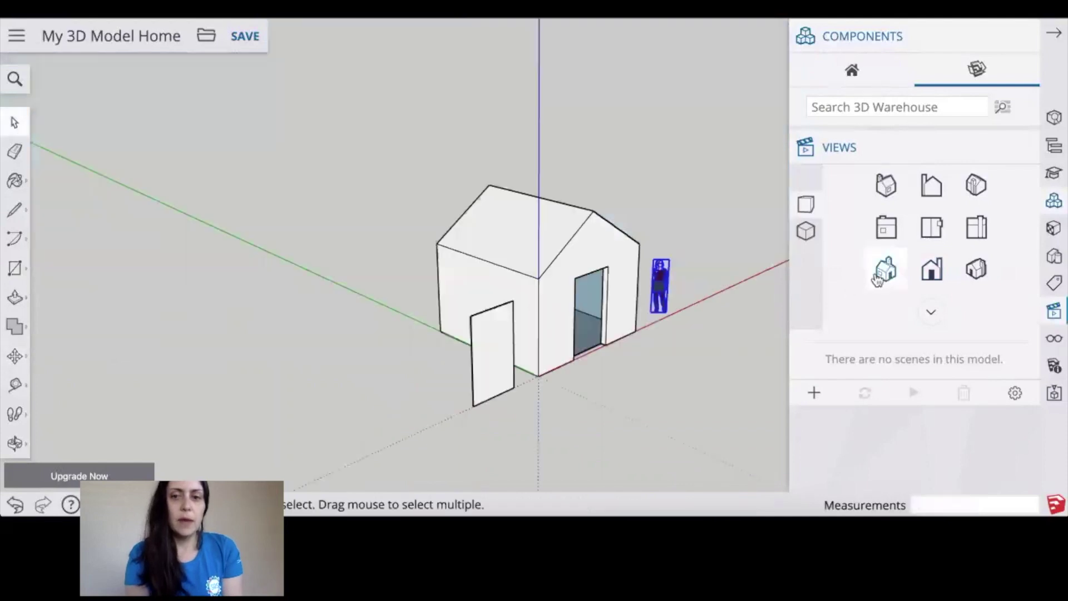
left_click(483, 350)
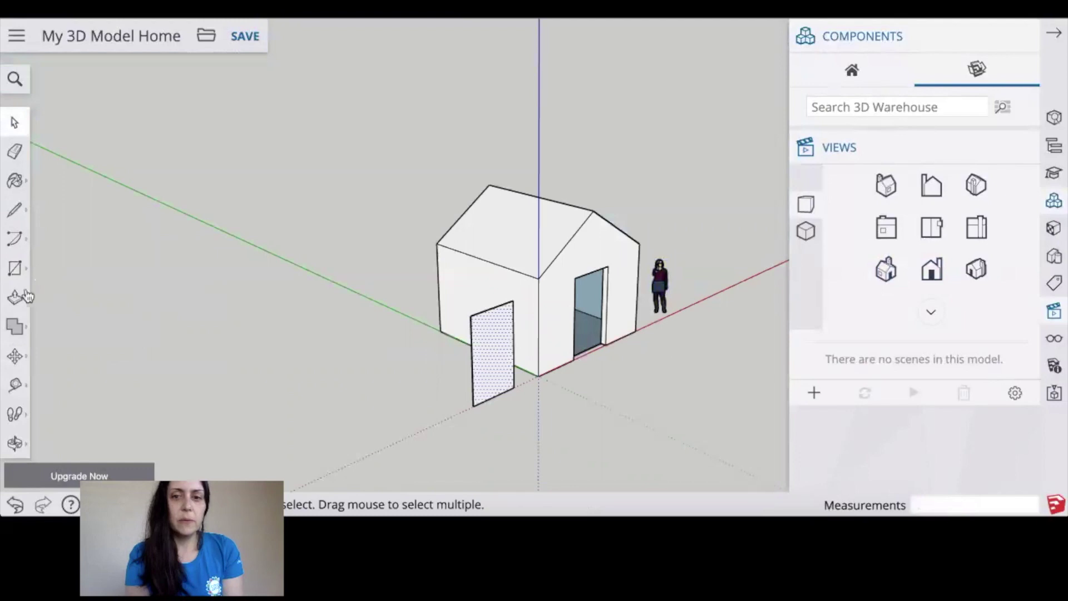
left_click(27, 296)
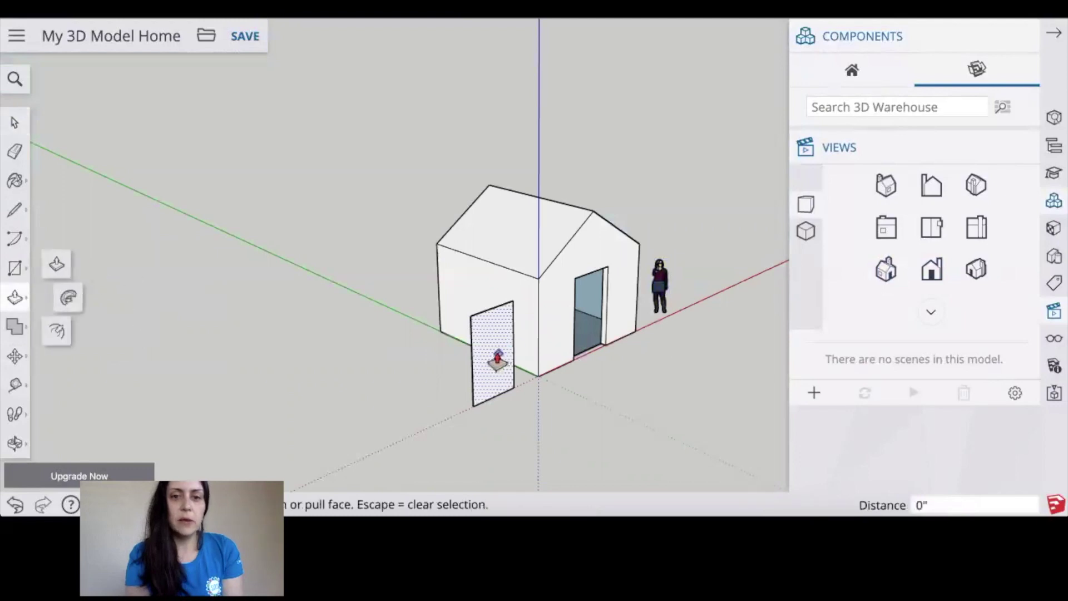
left_click(496, 359)
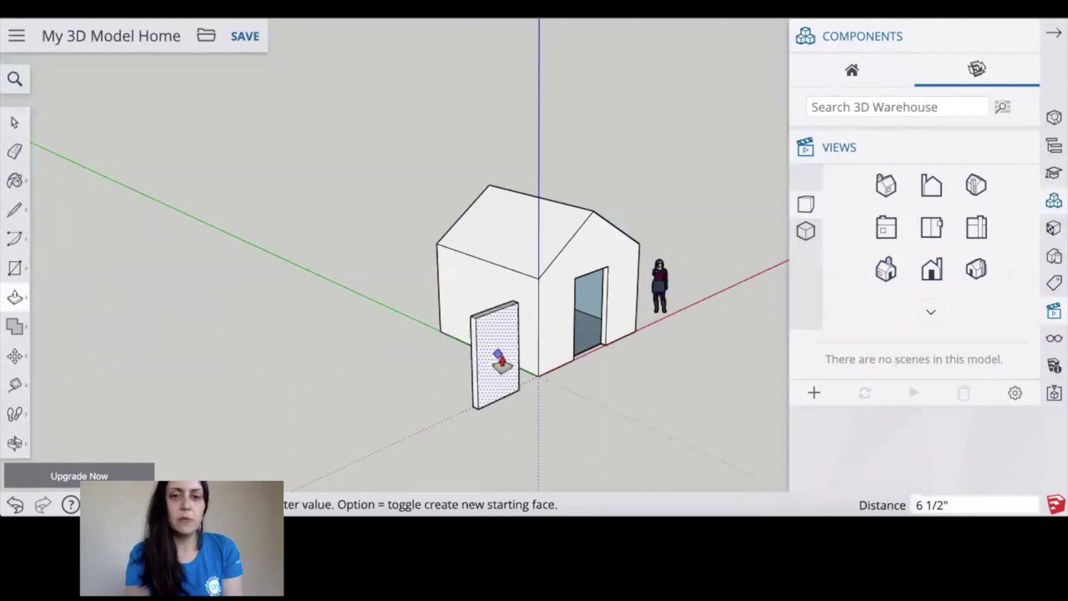
type("3\"")
key("Return")
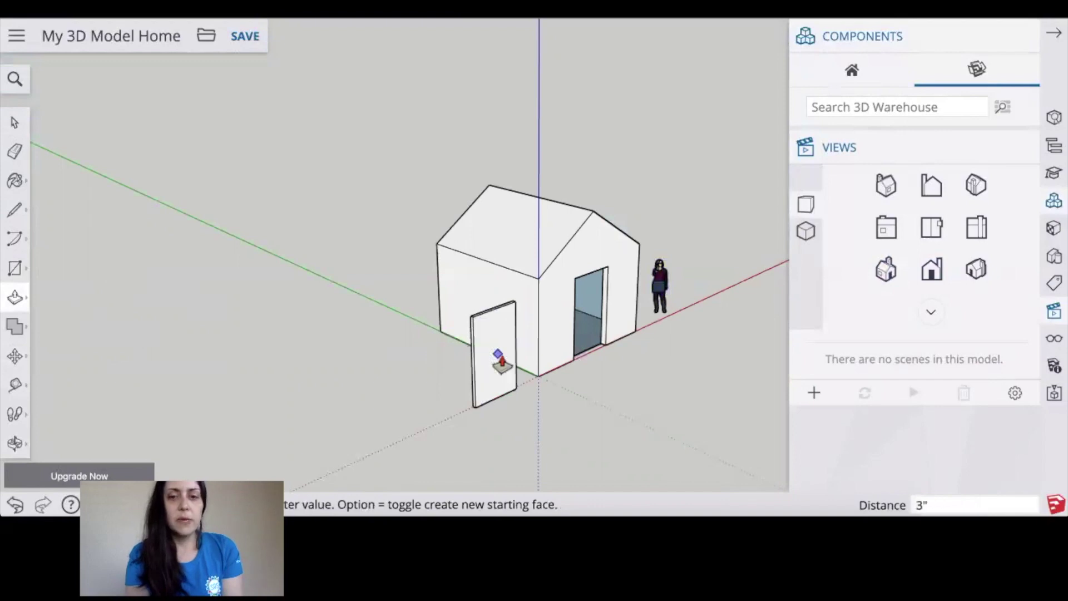
scroll(501, 356, "up", 10)
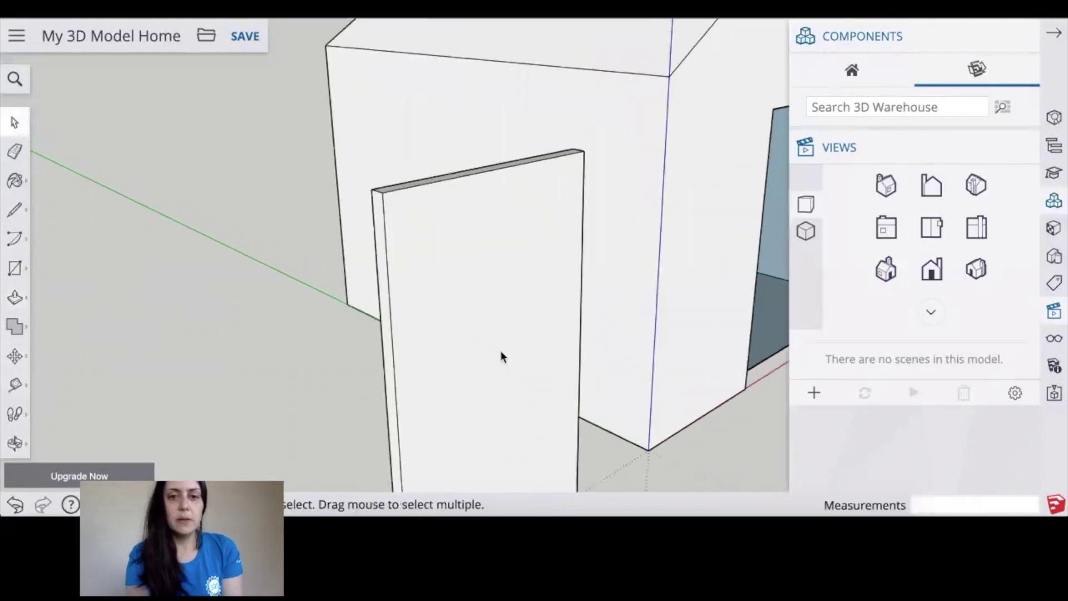
scroll(501, 356, "down", 10)
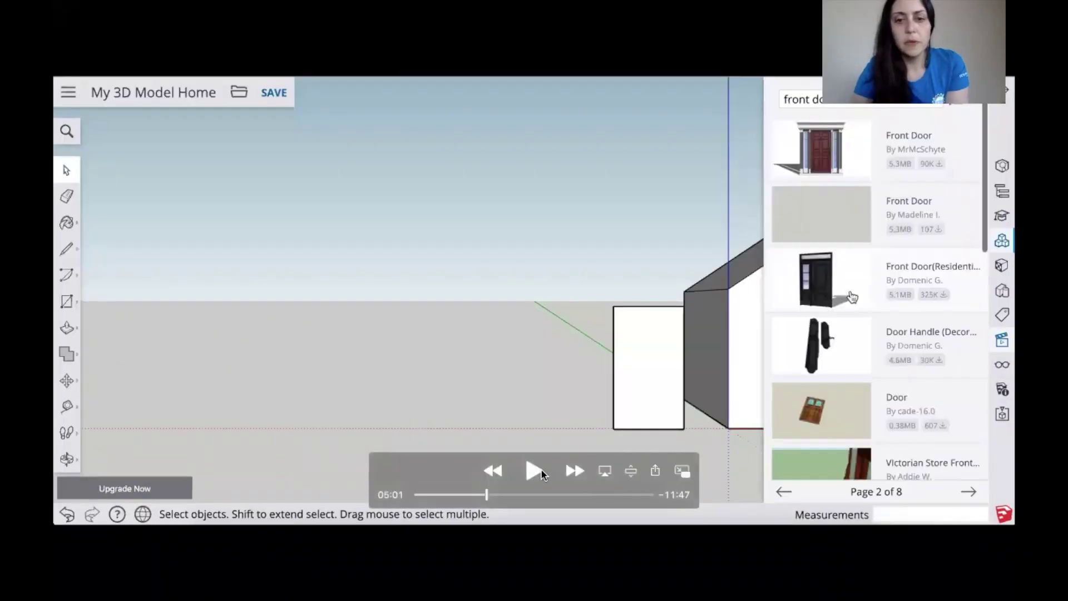
Step: Insert the Door Handle component from the 'front door knob' results and open its context menu
left_click(534, 470)
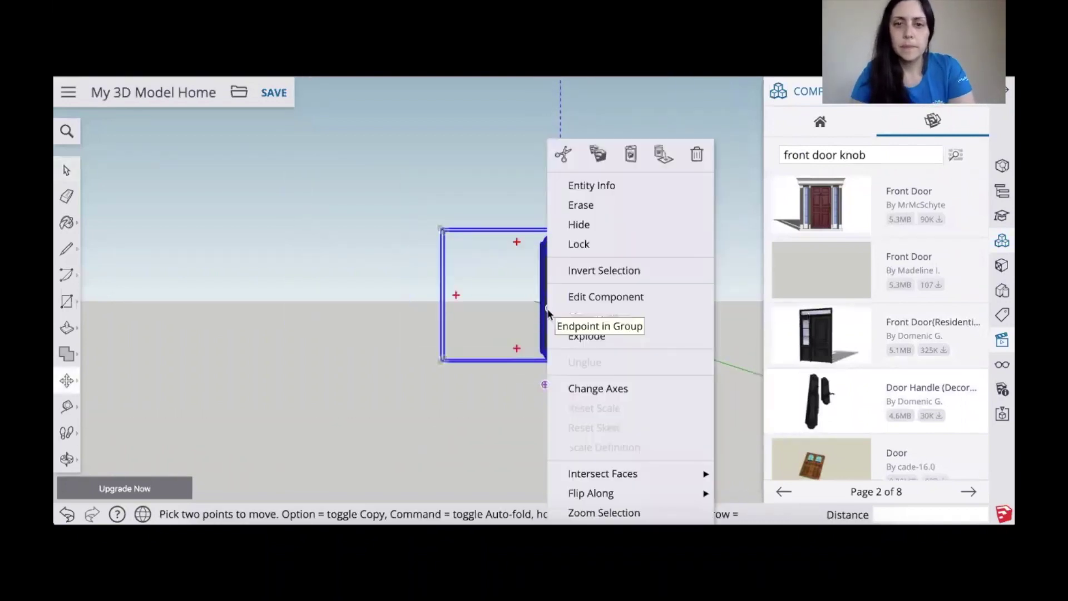
left_click(585, 296)
Step: Select the door handle group and bring up its context actions
key("q")
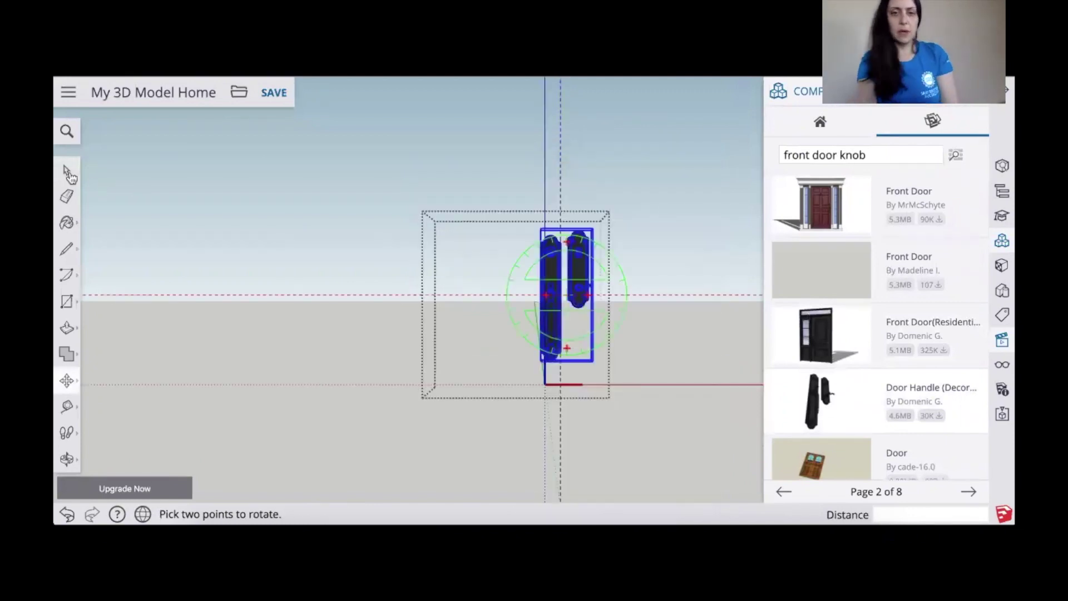
left_click(67, 170)
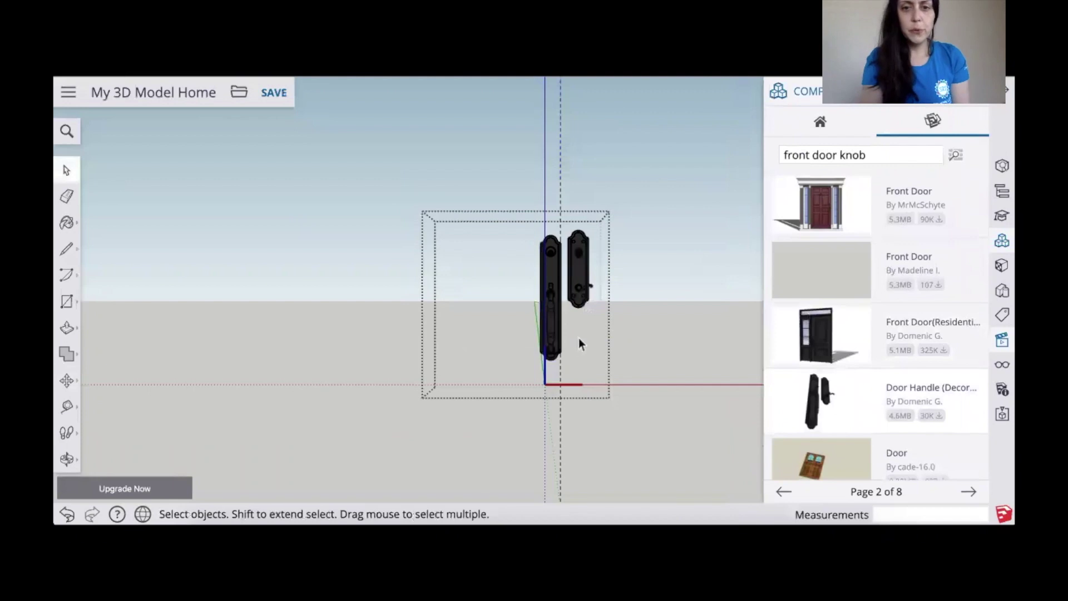
left_click_drag(564, 369, 516, 218)
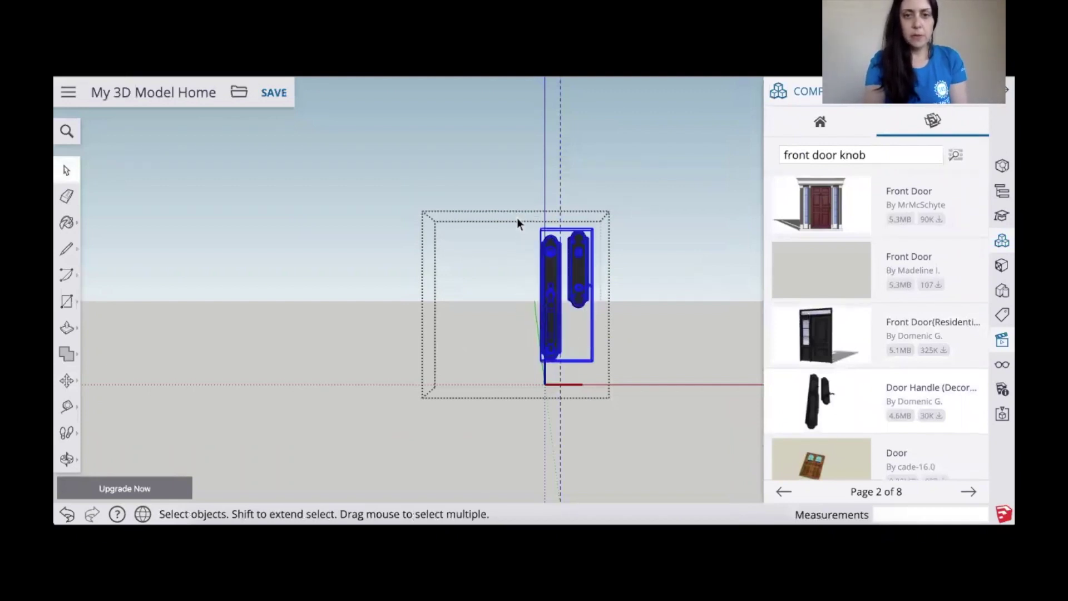
left_click(679, 272)
left_click(579, 262)
right_click(579, 262)
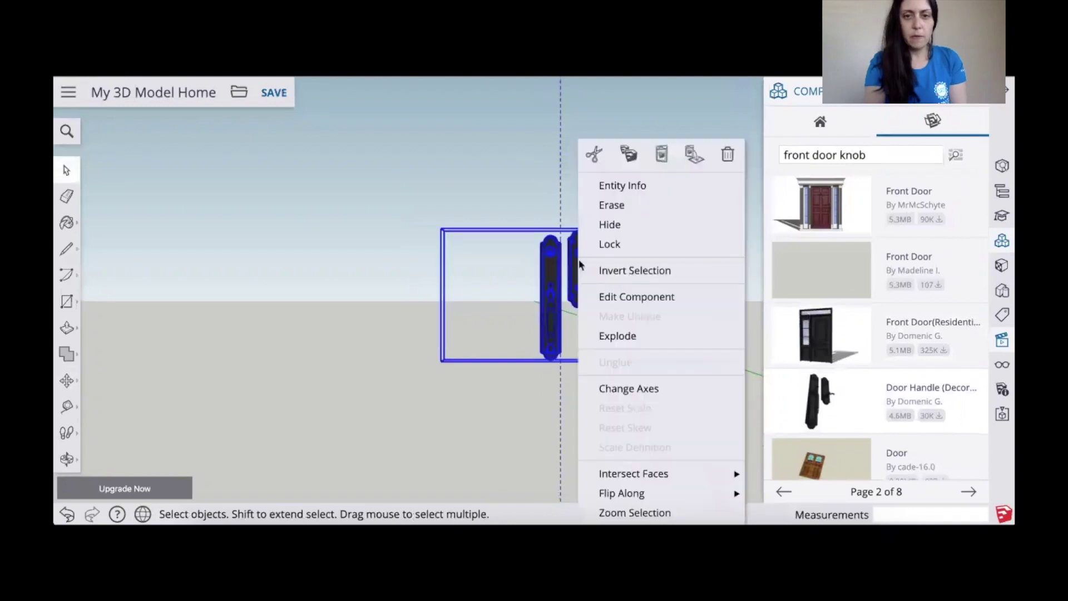
left_click(610, 295)
left_click(579, 259)
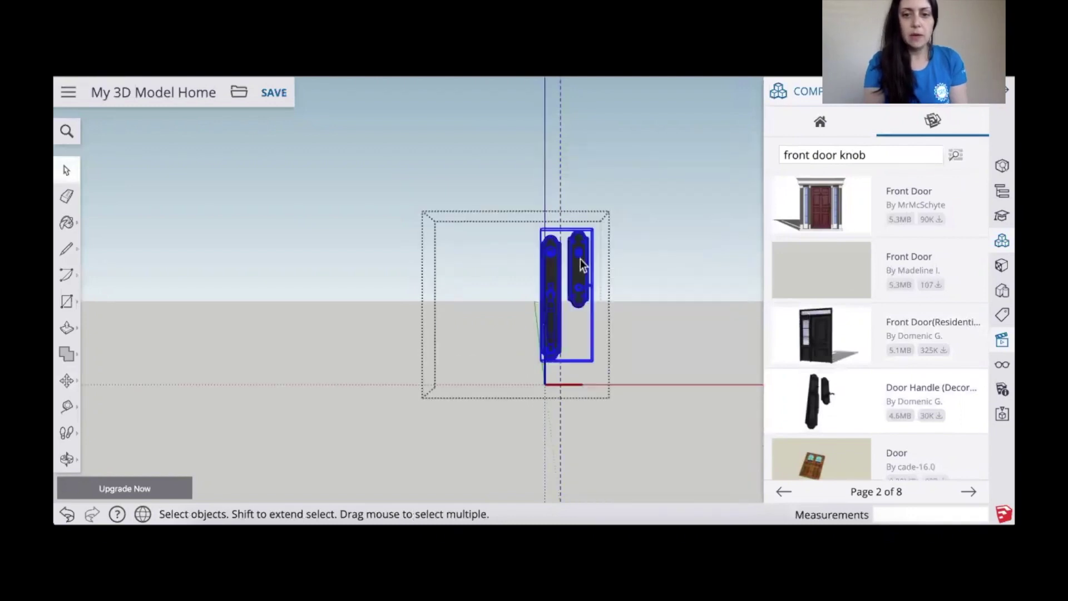
right_click(579, 258)
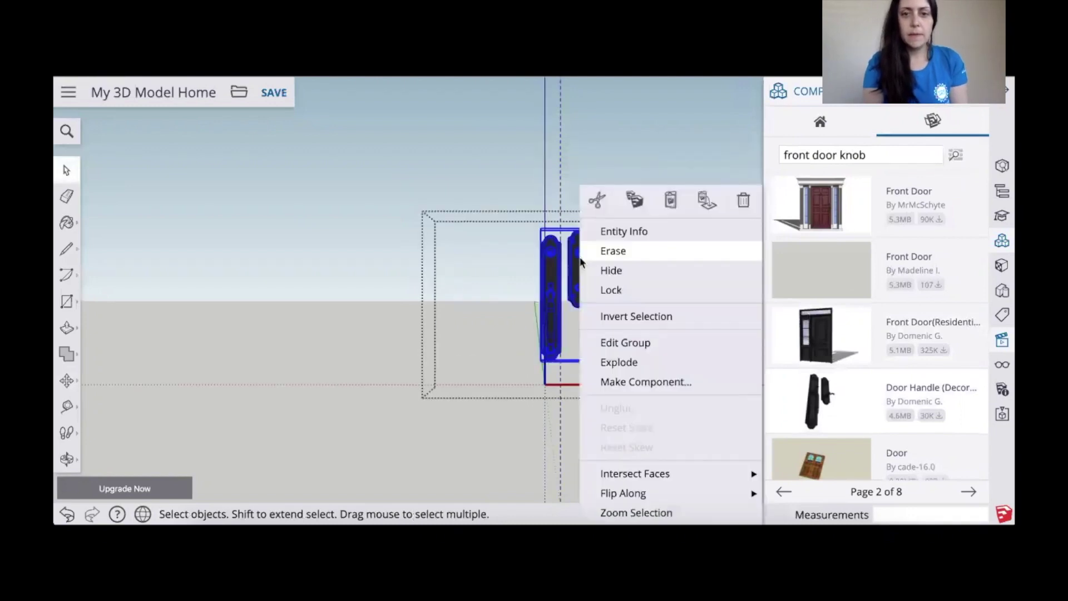
Step: Open the handle group for editing and select the right-hand blue plate
left_click(620, 343)
left_click(583, 276)
right_click(582, 276)
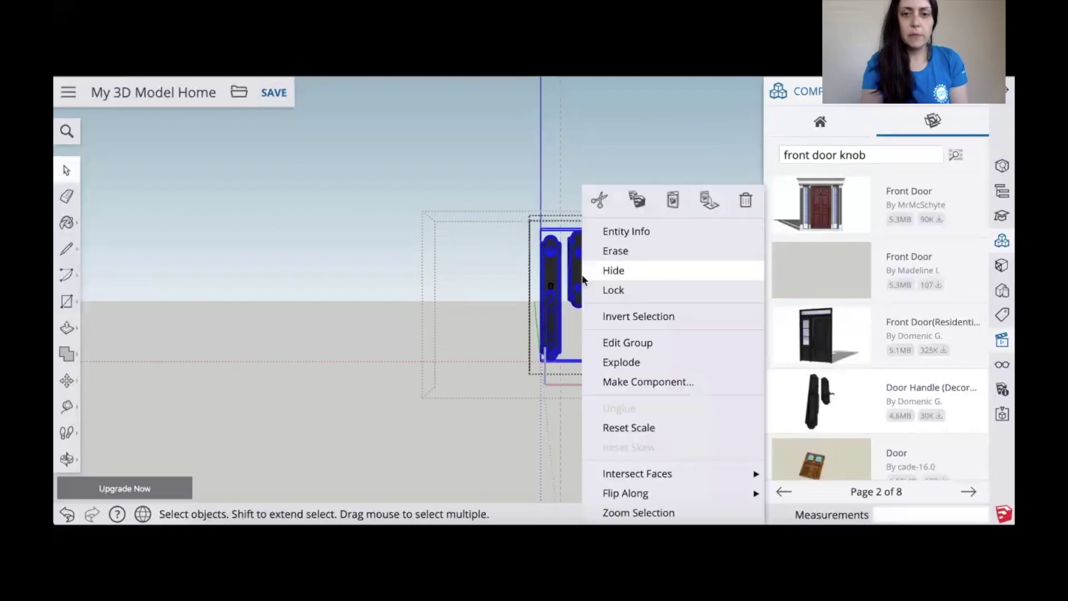
left_click(619, 341)
left_click(582, 281)
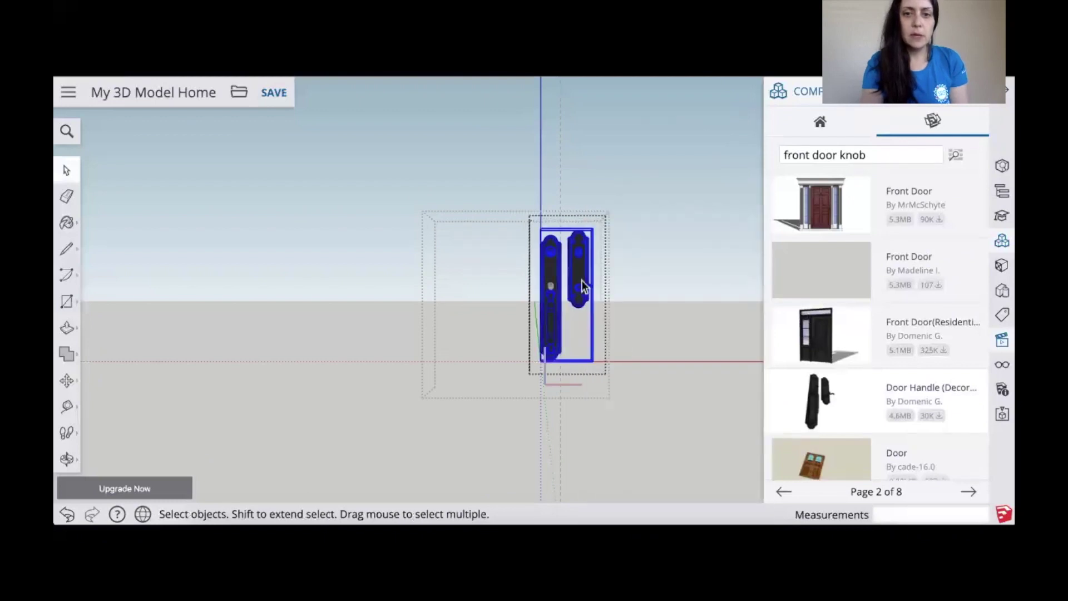
right_click(582, 279)
left_click(610, 342)
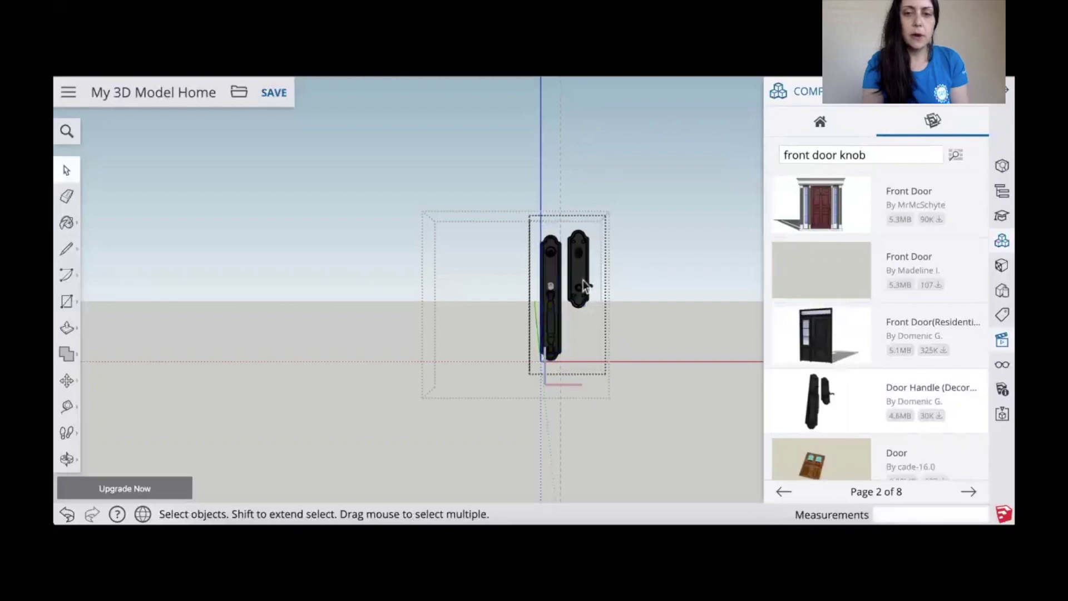
left_click(582, 280)
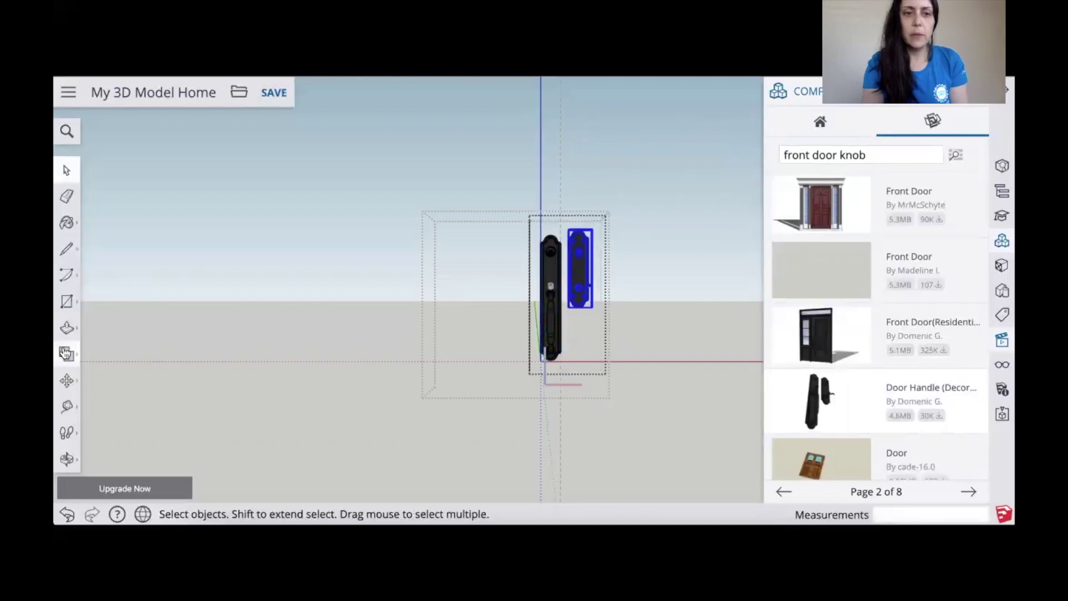
Step: Move the extra blue plate out beside the handle and remove it
left_click(66, 380)
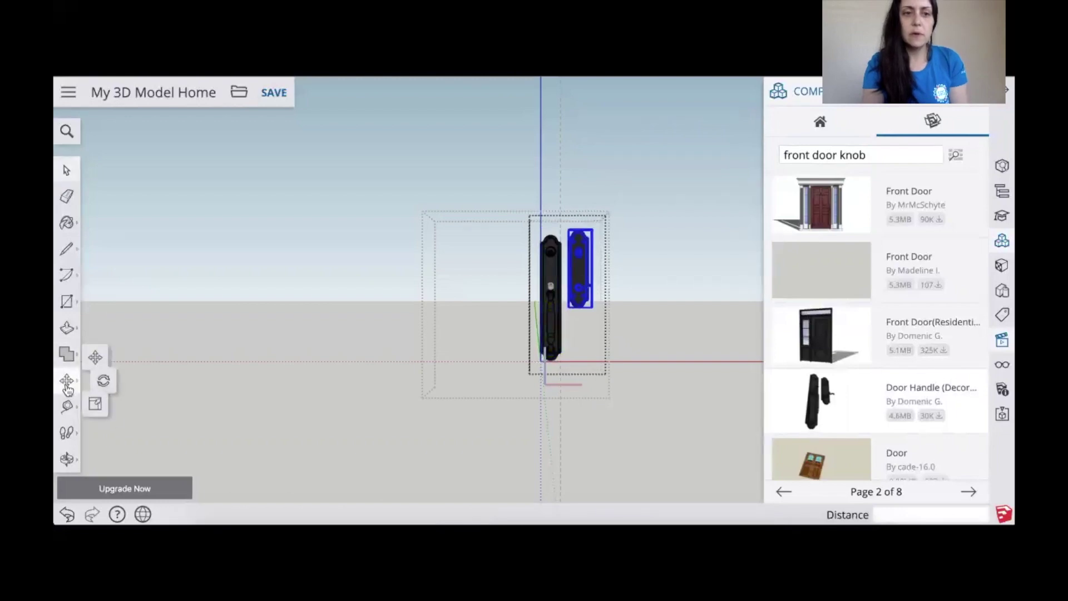
left_click(591, 309)
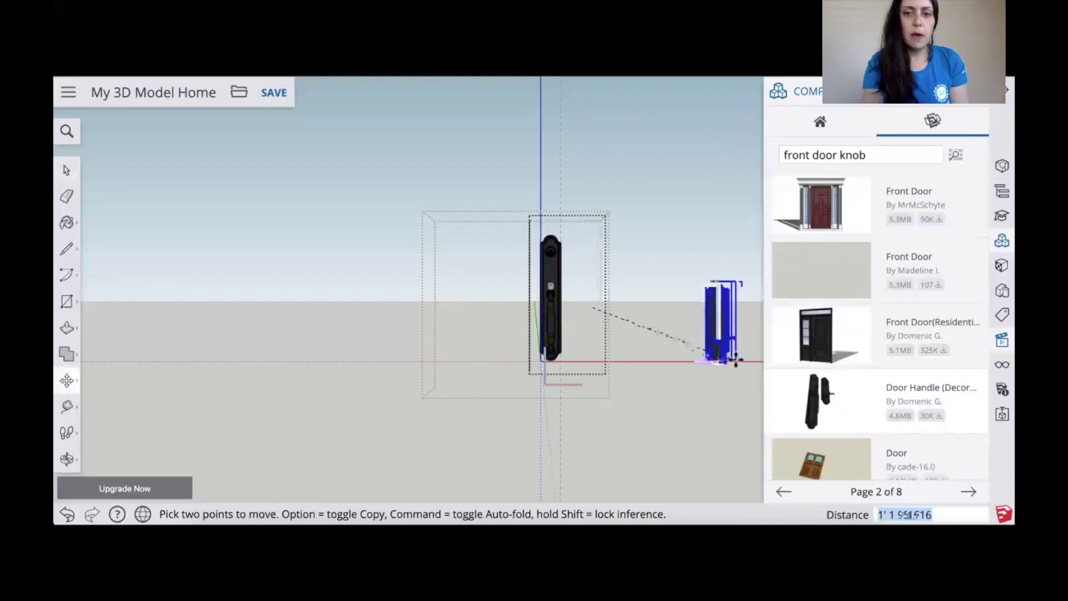
left_click(720, 363)
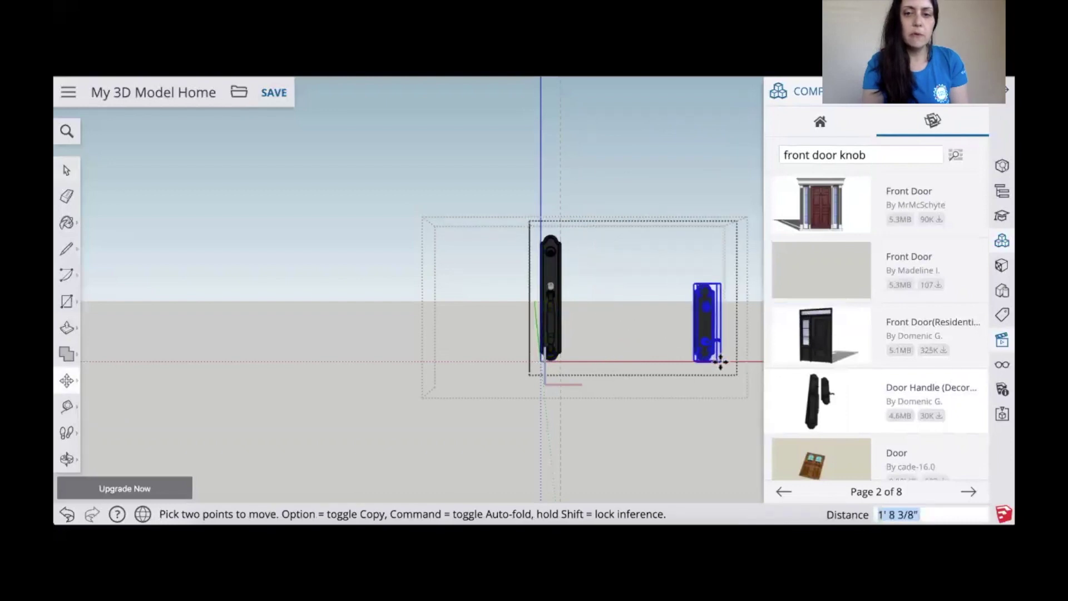
key("super+z")
scroll(622, 340, "down", 2)
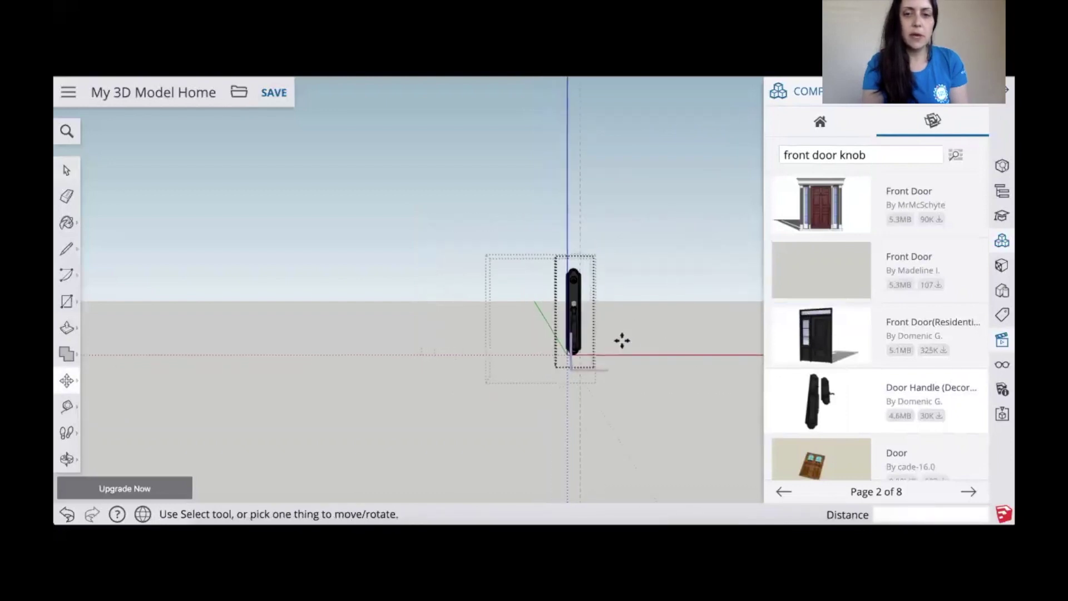
Step: Exit the handle group and select the whole door handle
left_click(66, 169)
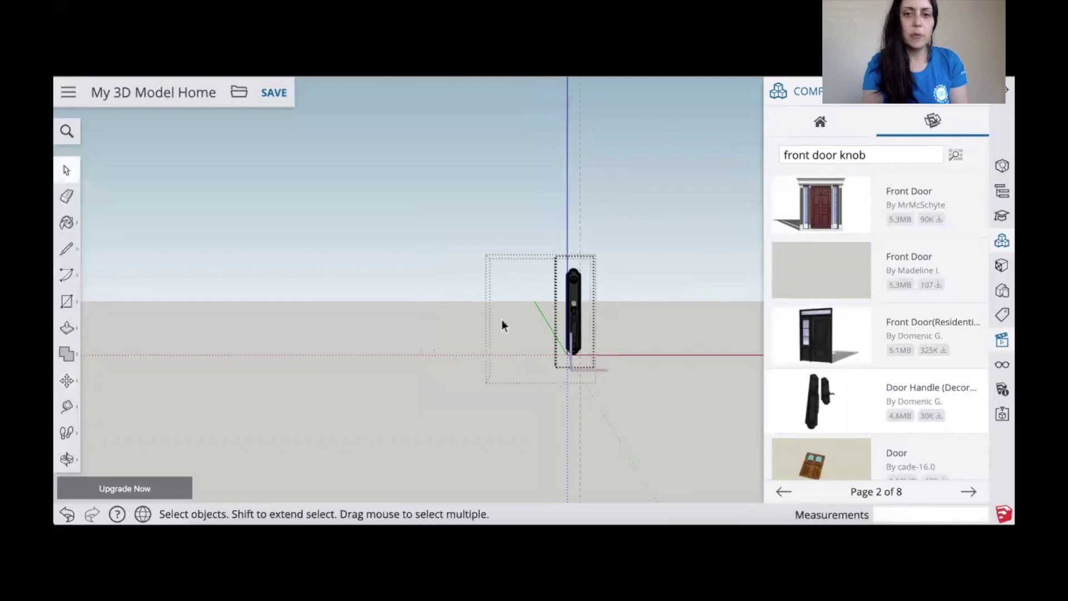
left_click(444, 303)
left_click(443, 302)
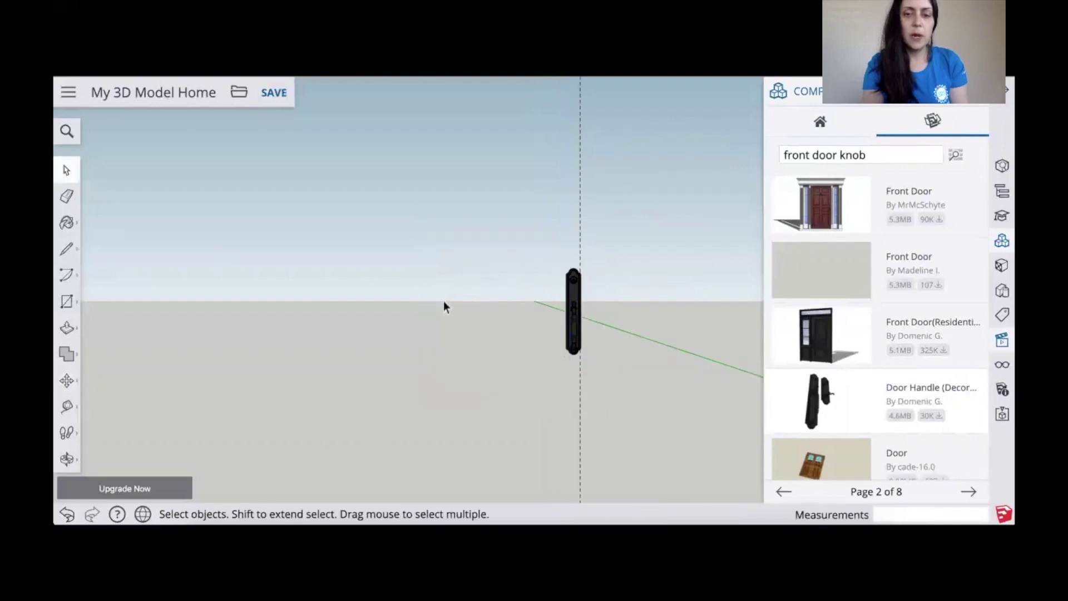
left_click(576, 303)
scroll(576, 303, "down", 4)
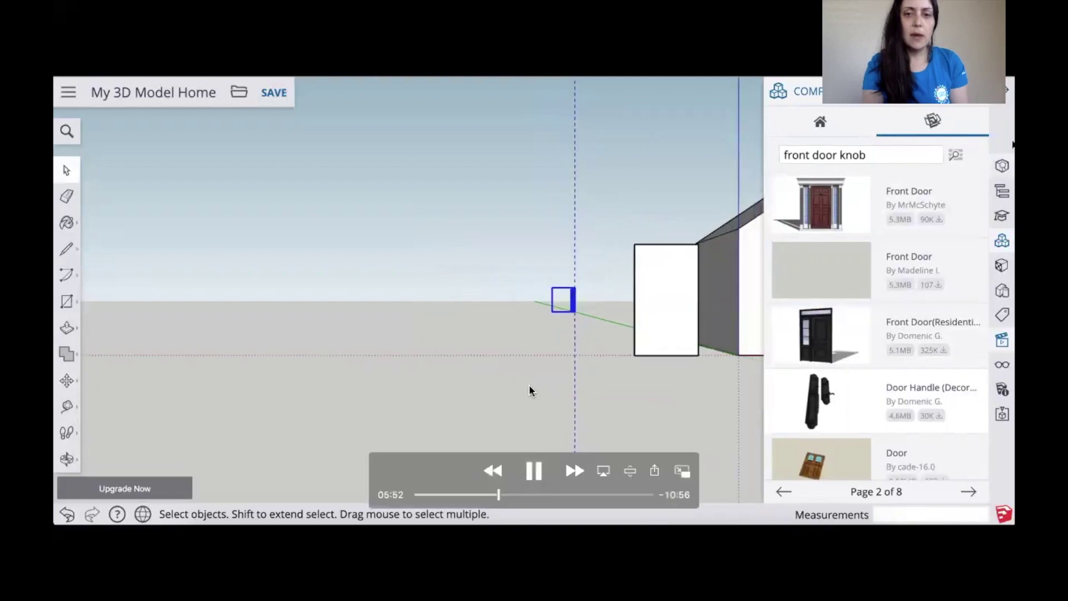
Step: Collapse the component results and switch to the Iso view from the Views panel
left_click(1007, 92)
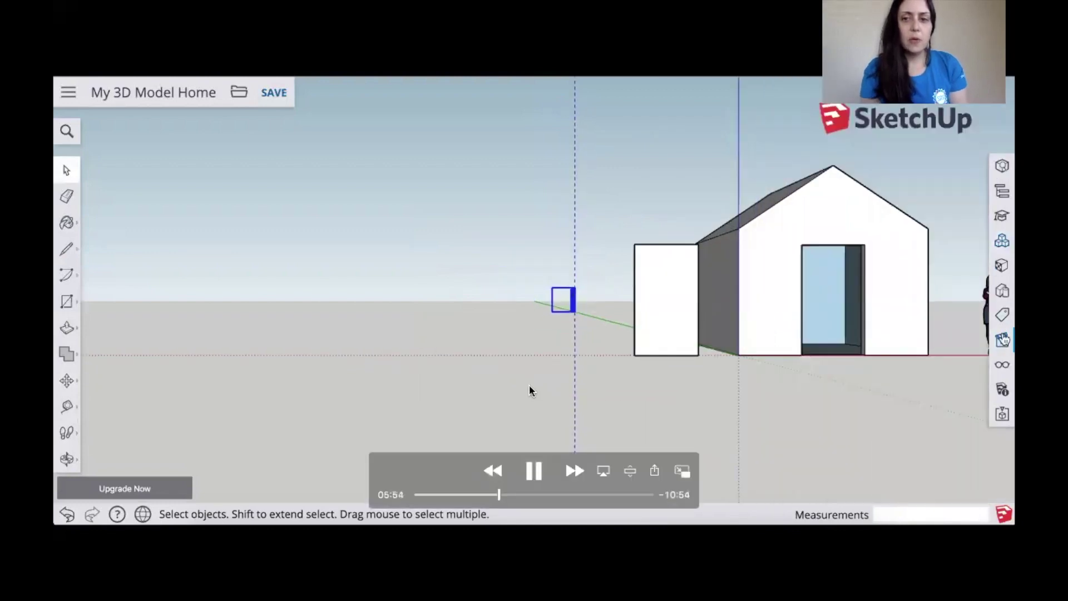
left_click(1003, 339)
left_click(856, 378)
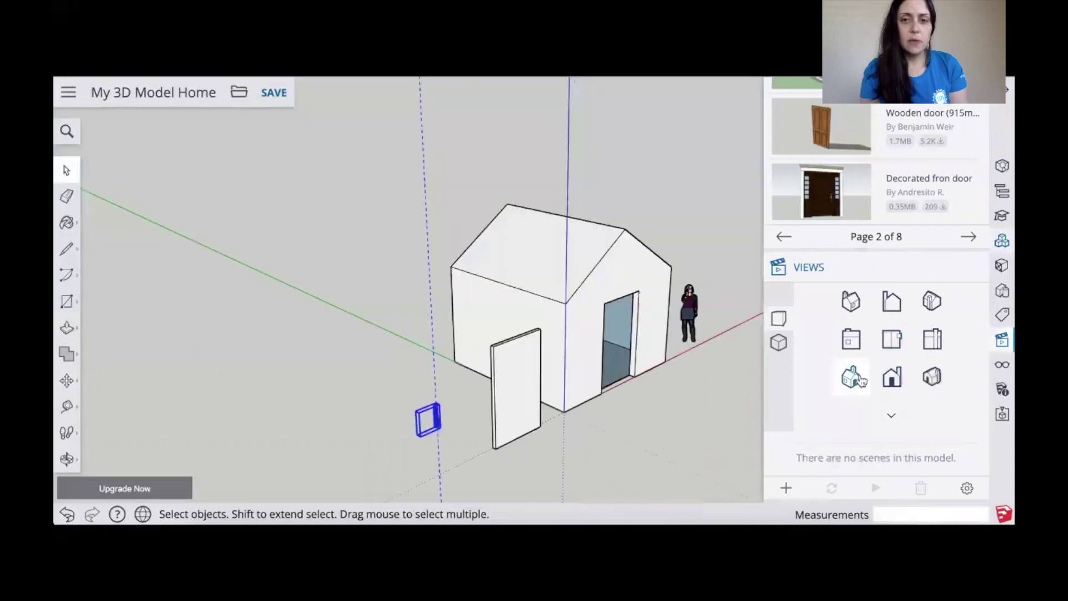
left_click(1009, 94)
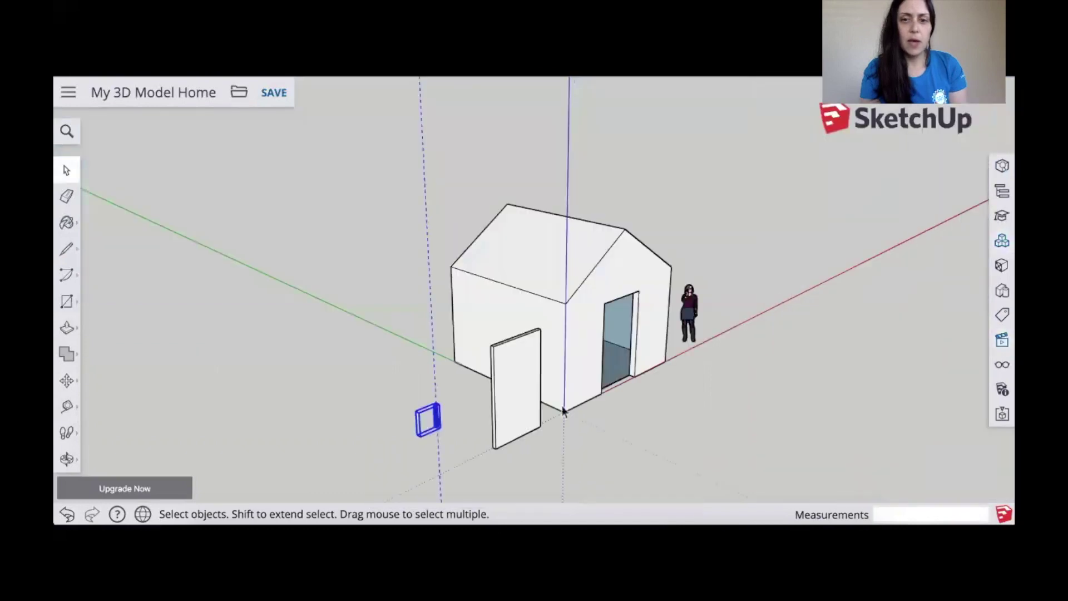
scroll(476, 424, "up", 3)
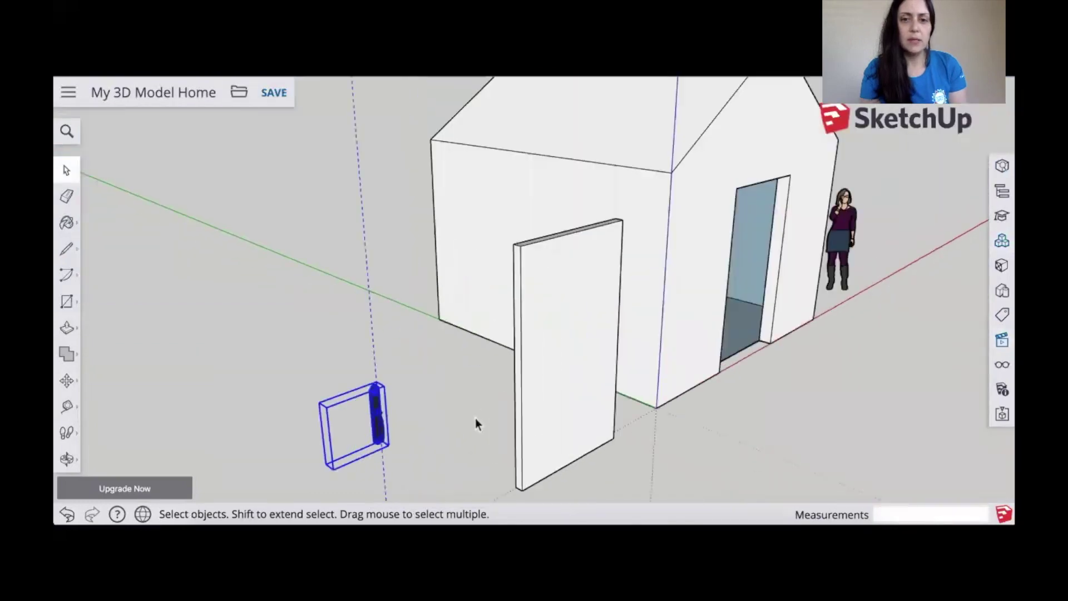
left_click(67, 381)
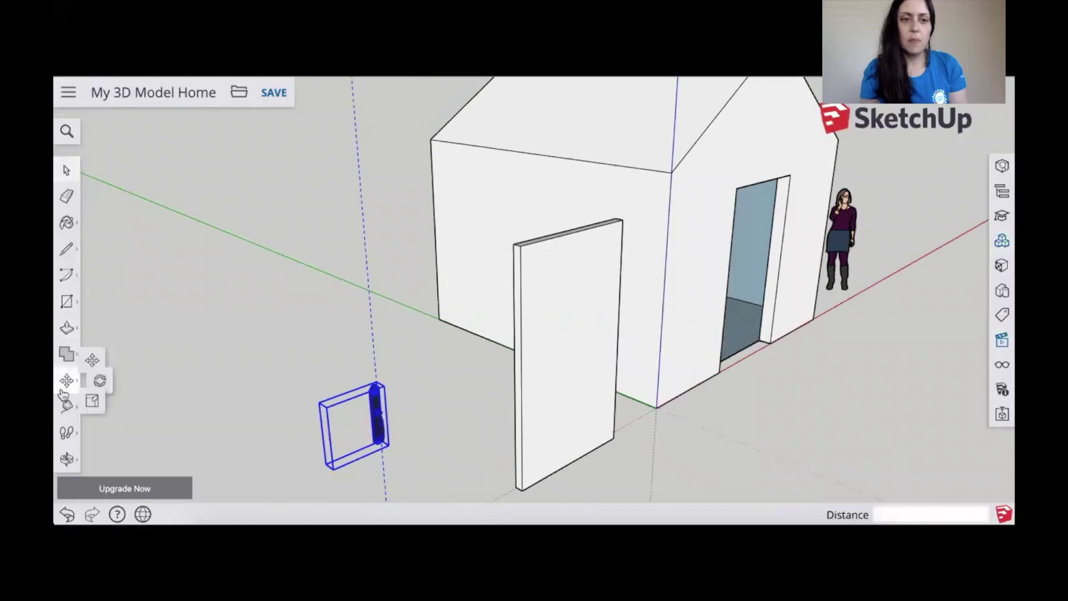
Step: Place the door handle on the door panel's front face and nudge it into position
left_click(375, 381)
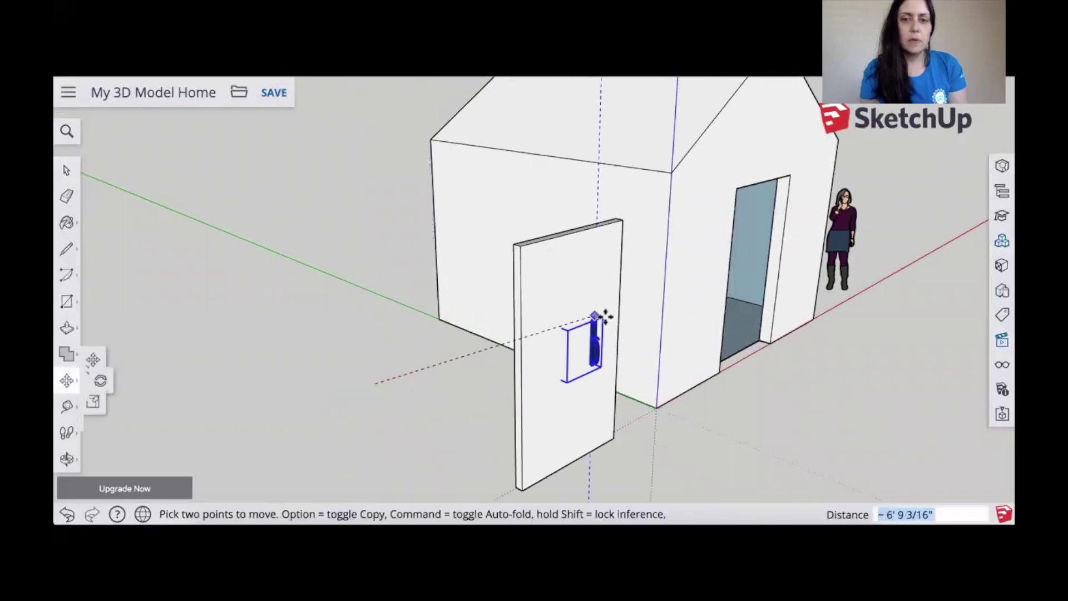
left_click(625, 323)
scroll(625, 323, "down", 3)
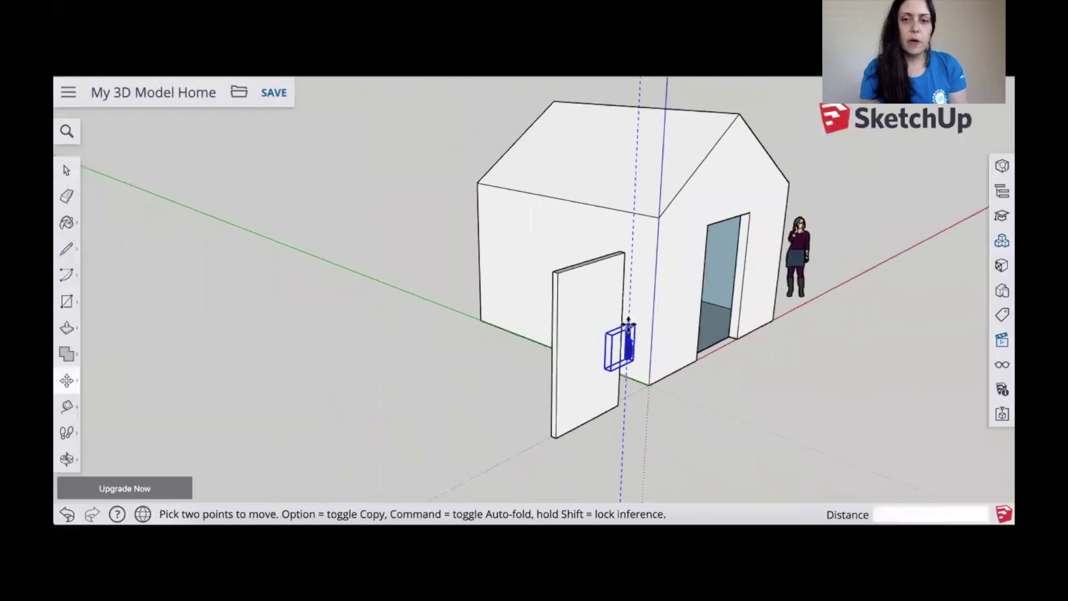
scroll(628, 323, "up", 5)
scroll(628, 324, "up", 6)
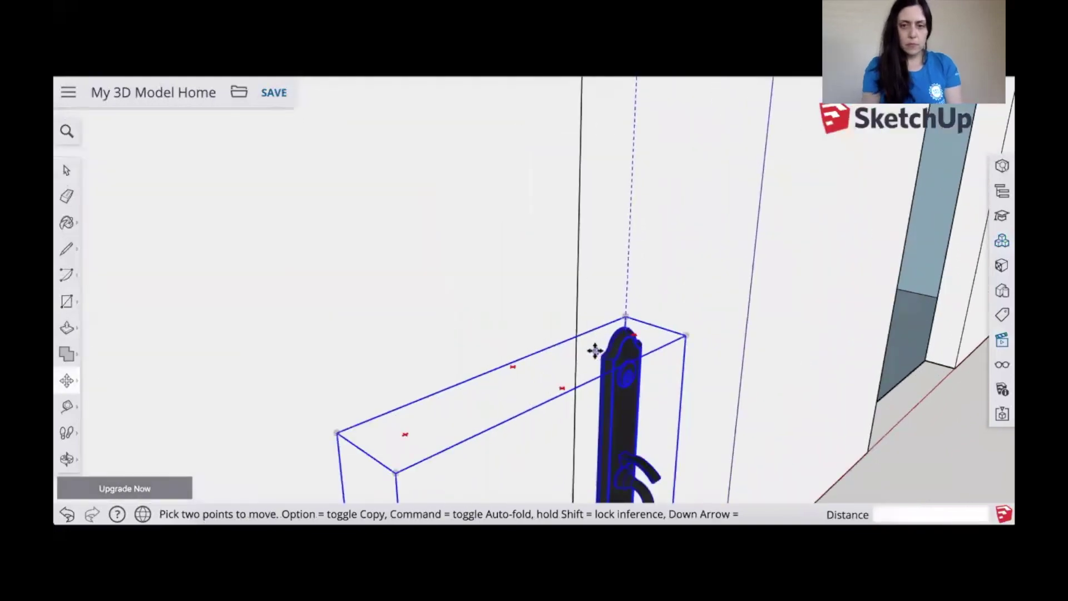
left_click(597, 355)
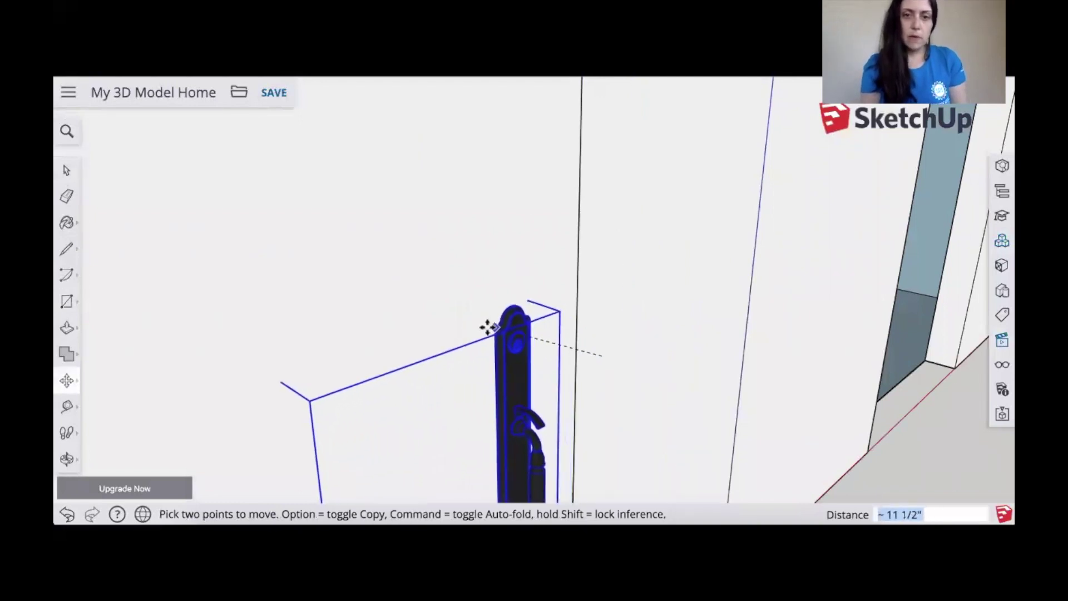
left_click(462, 338)
Step: Orbit around to the back of the door panel
scroll(448, 278, "down", 10)
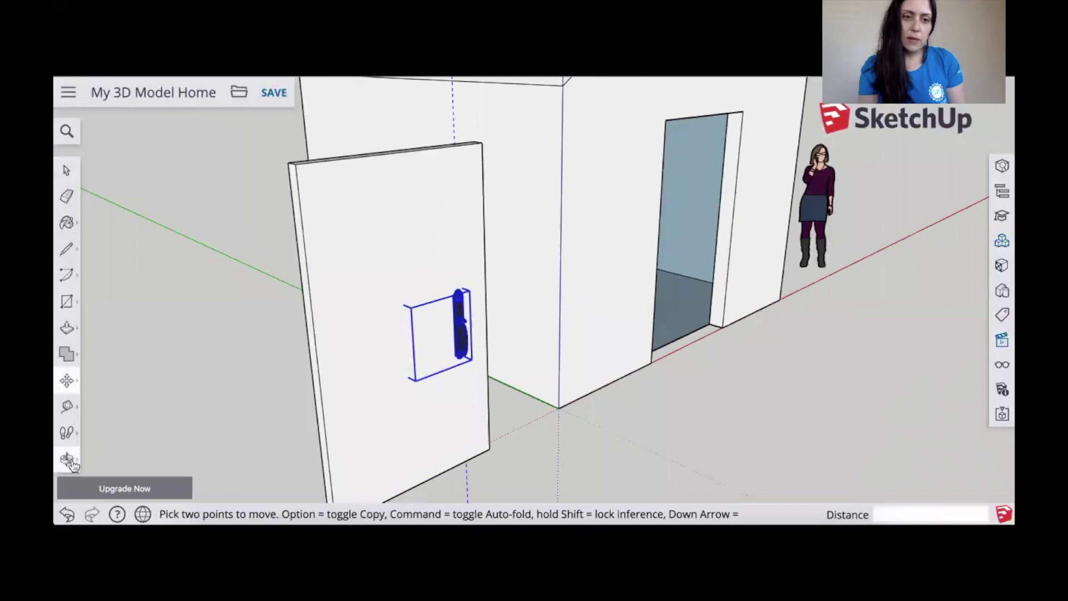
left_click(66, 458)
left_click_drag(248, 346, 783, 371)
Step: Copy the door handle and paste a second one onto the door's back face
key("m")
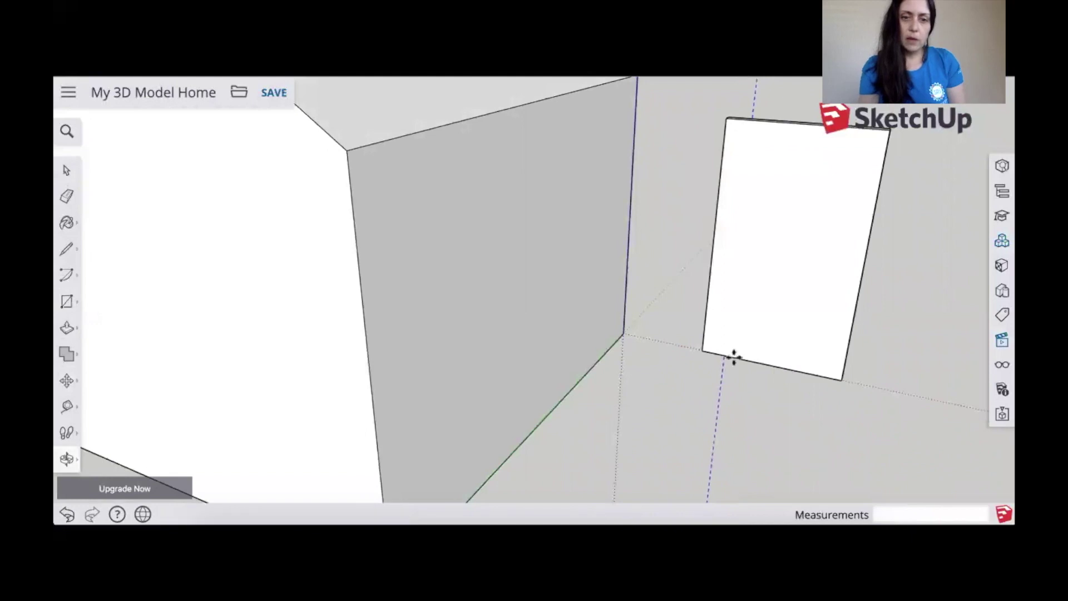
key("ctrl+v")
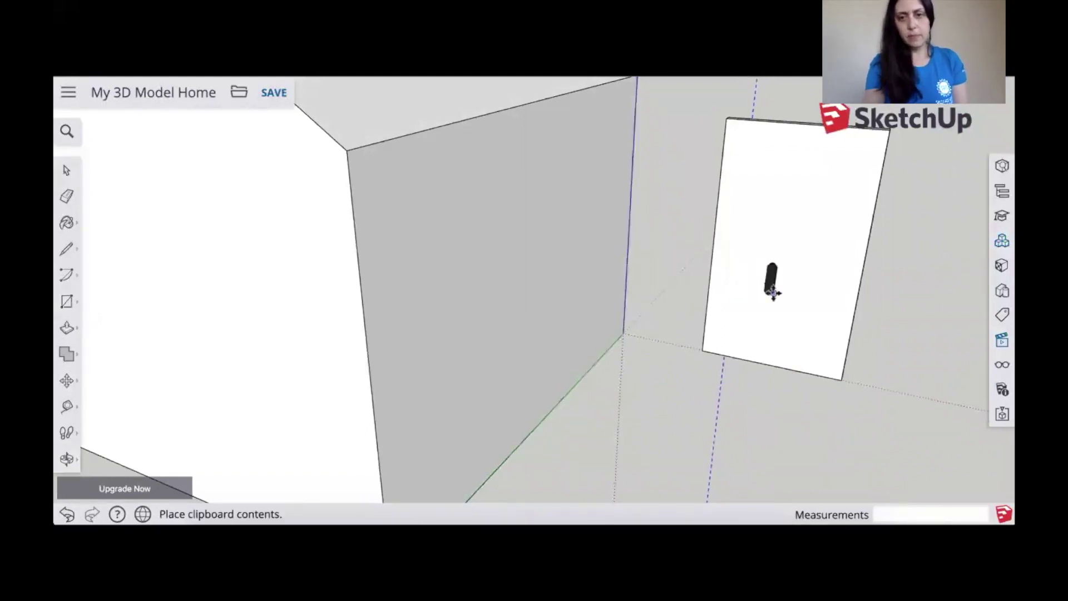
left_click(772, 290)
scroll(772, 291, "down", 3)
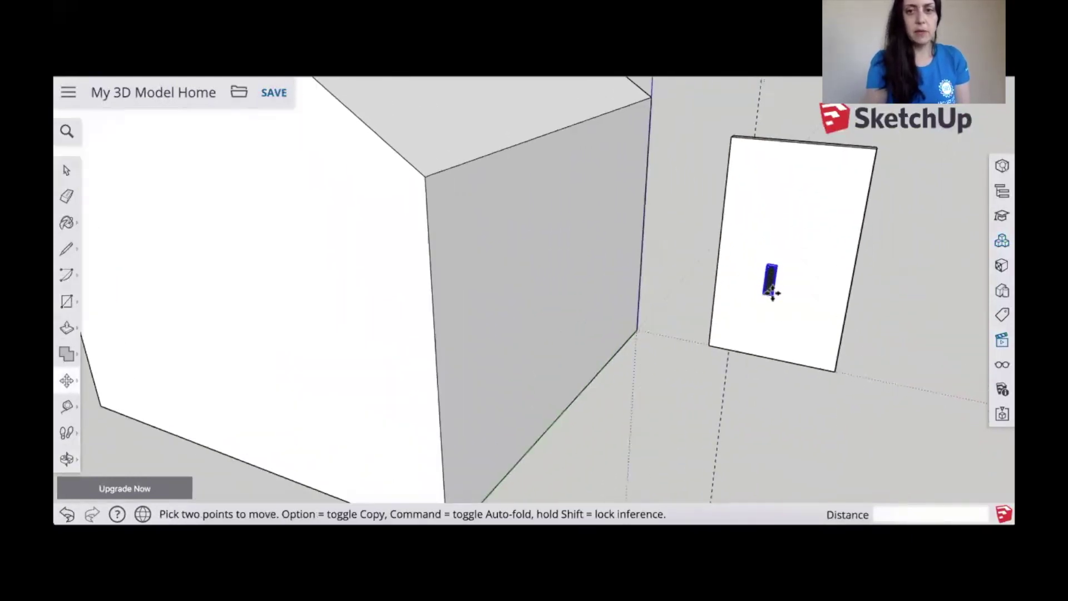
scroll(771, 289, "up", 5)
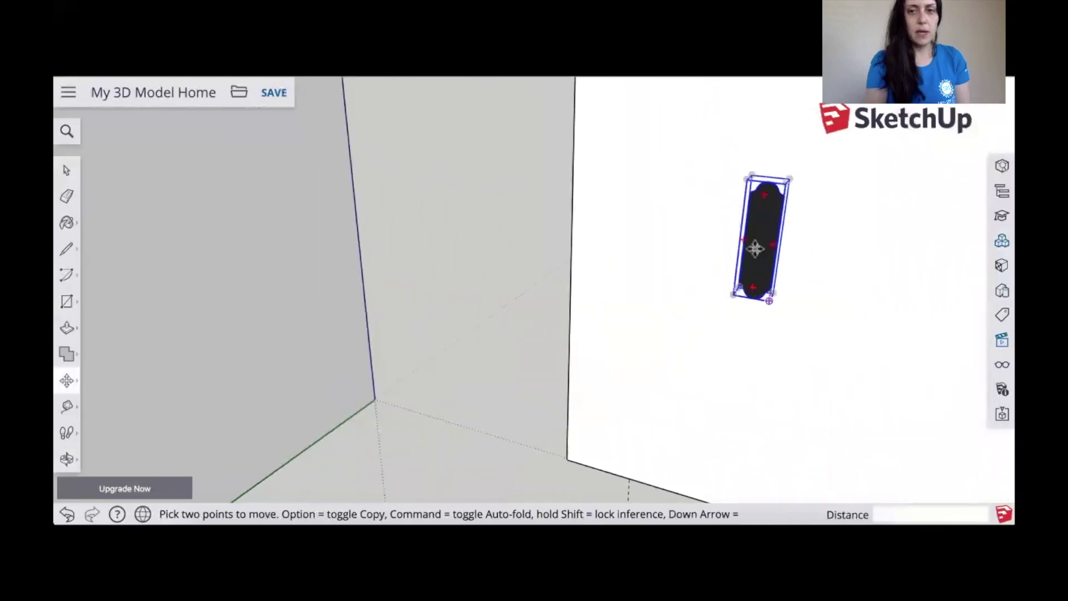
Step: Flip the pasted handle along the group's red axis and raise it higher on the door panel
right_click(754, 249)
mouse_move(807, 492)
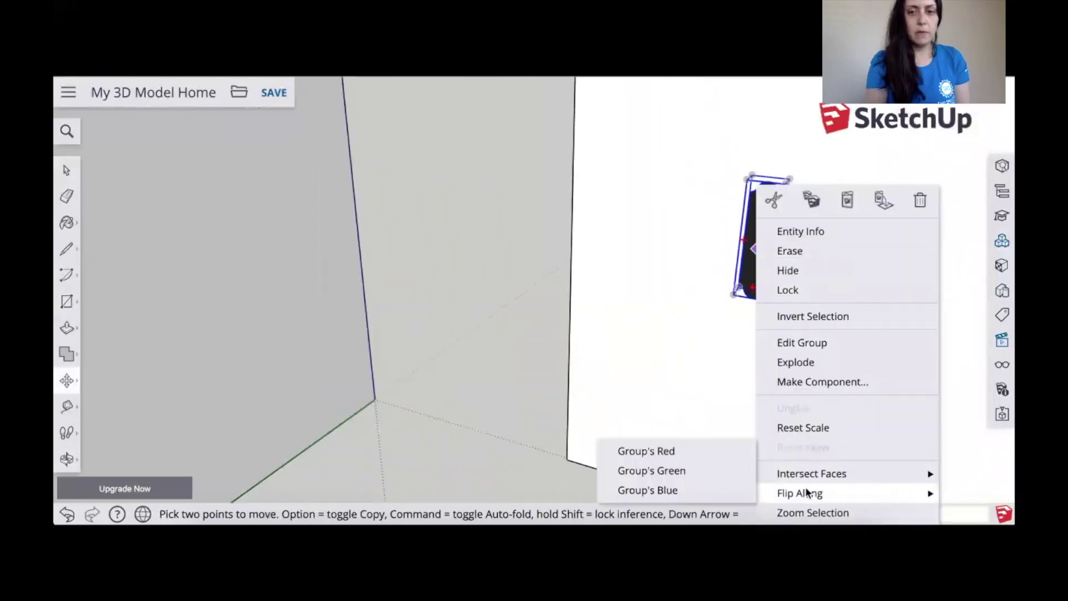
left_click(699, 452)
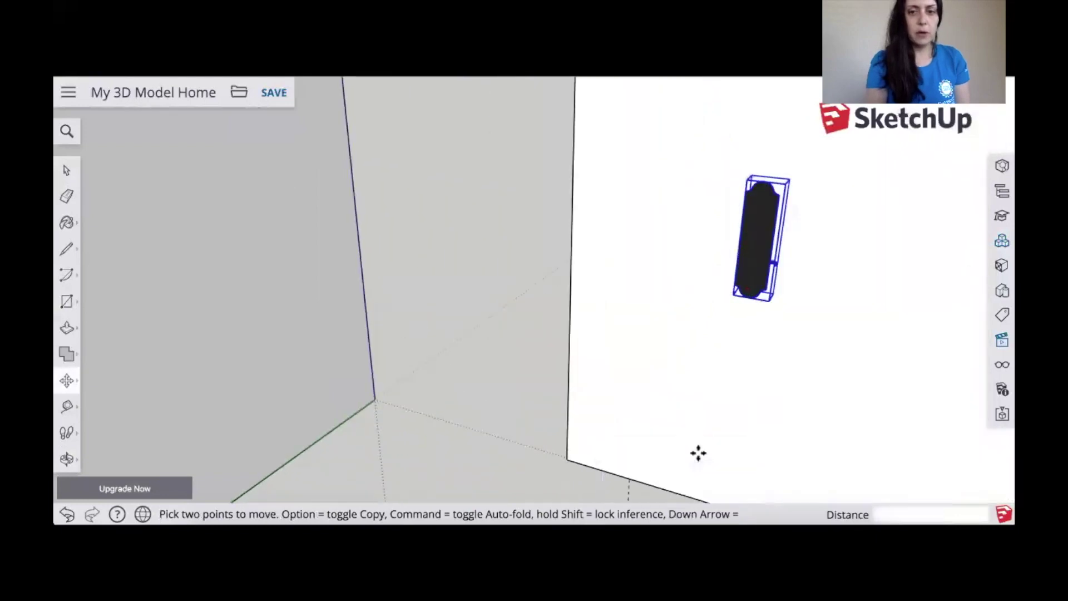
right_click(754, 284)
mouse_move(790, 493)
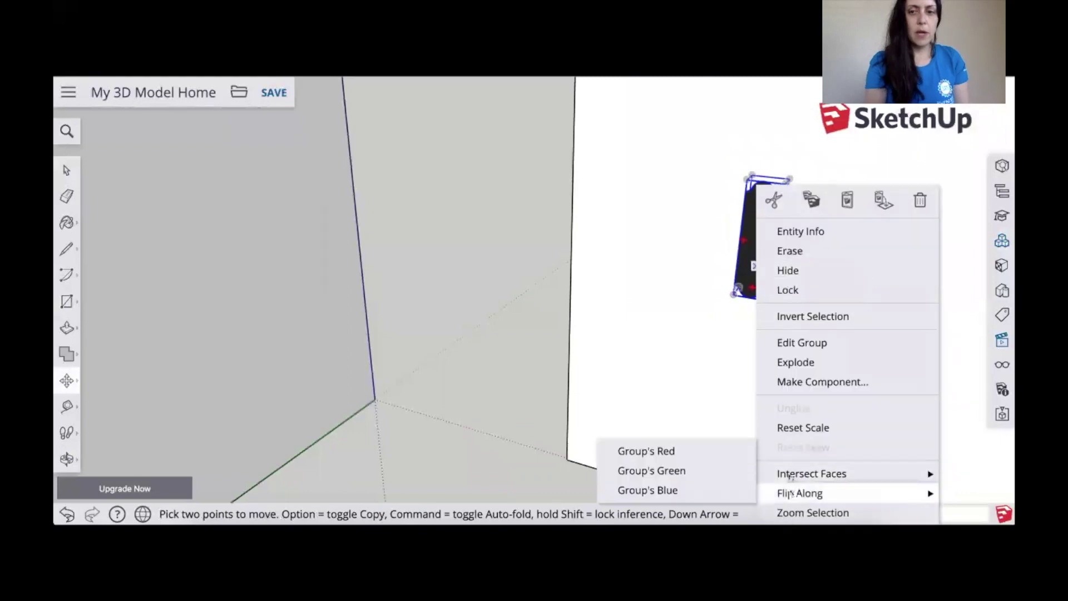
left_click(705, 472)
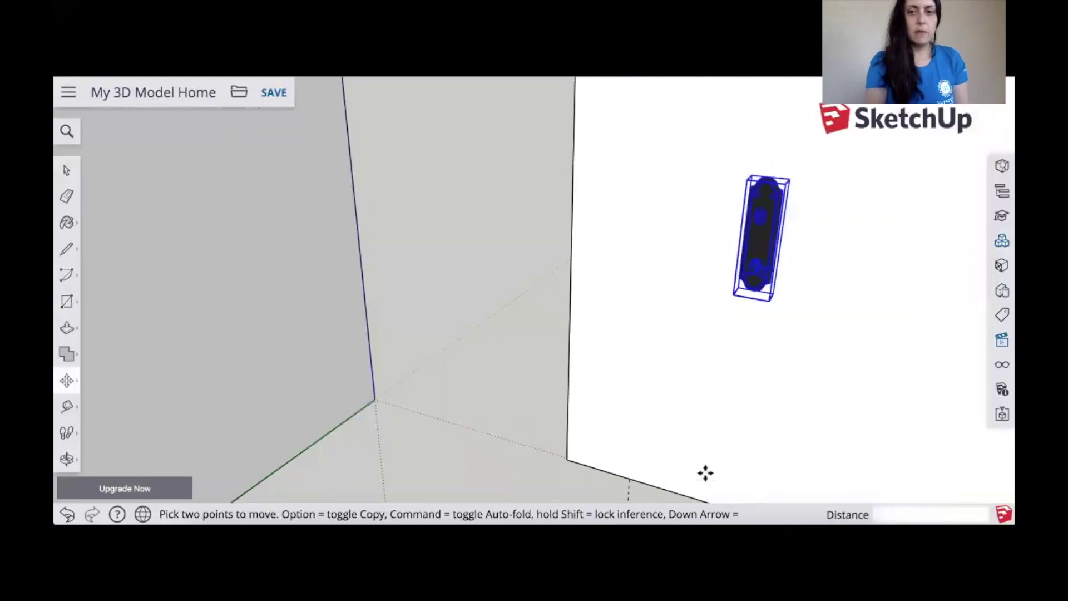
left_click(753, 167)
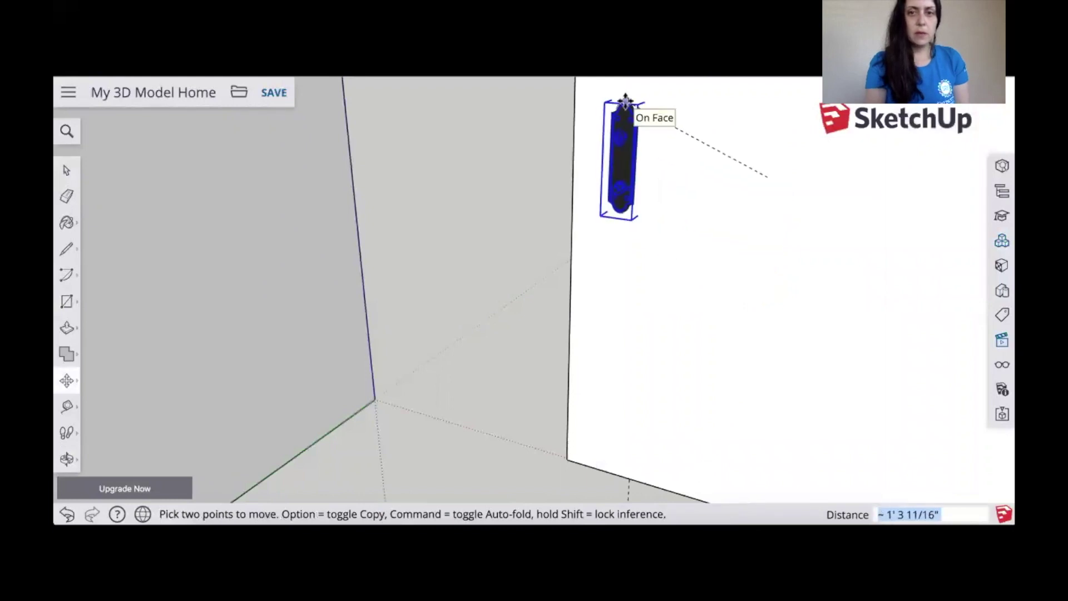
left_click(625, 102)
middle_click_drag(267, 241, 516, 138)
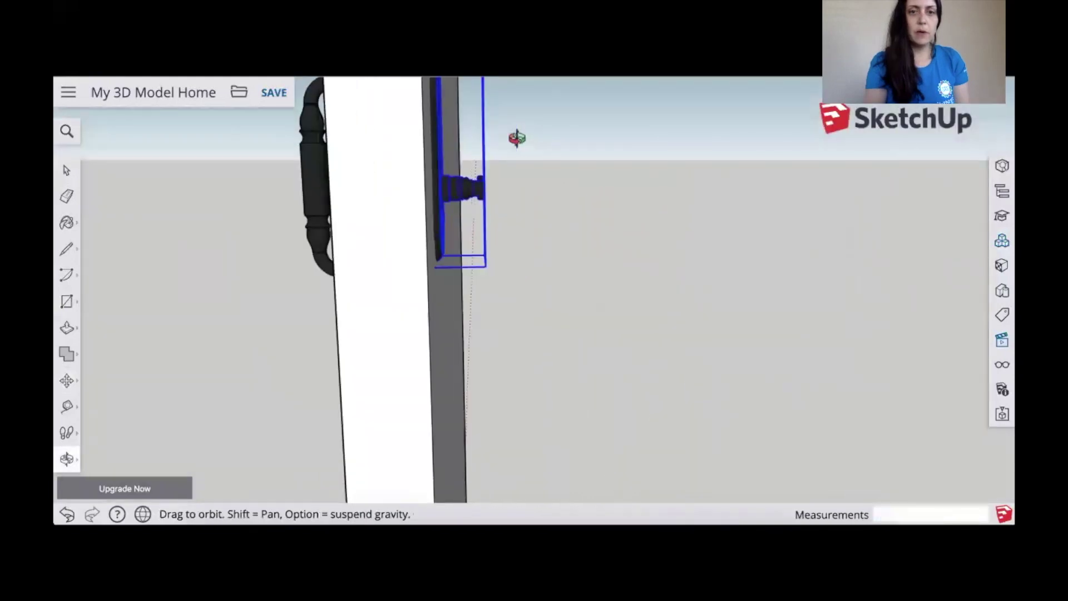
Step: Pan to show both handles and shift the back handle 2 1/8" along the blue axis, flush with the door
left_click(68, 459)
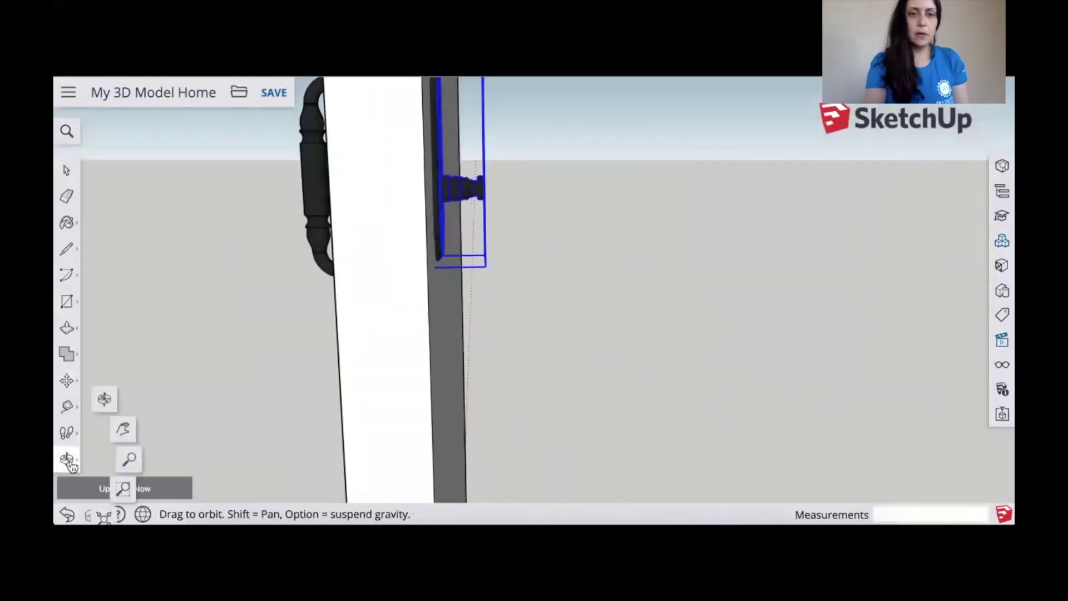
left_click(123, 431)
left_click_drag(419, 258, 420, 462)
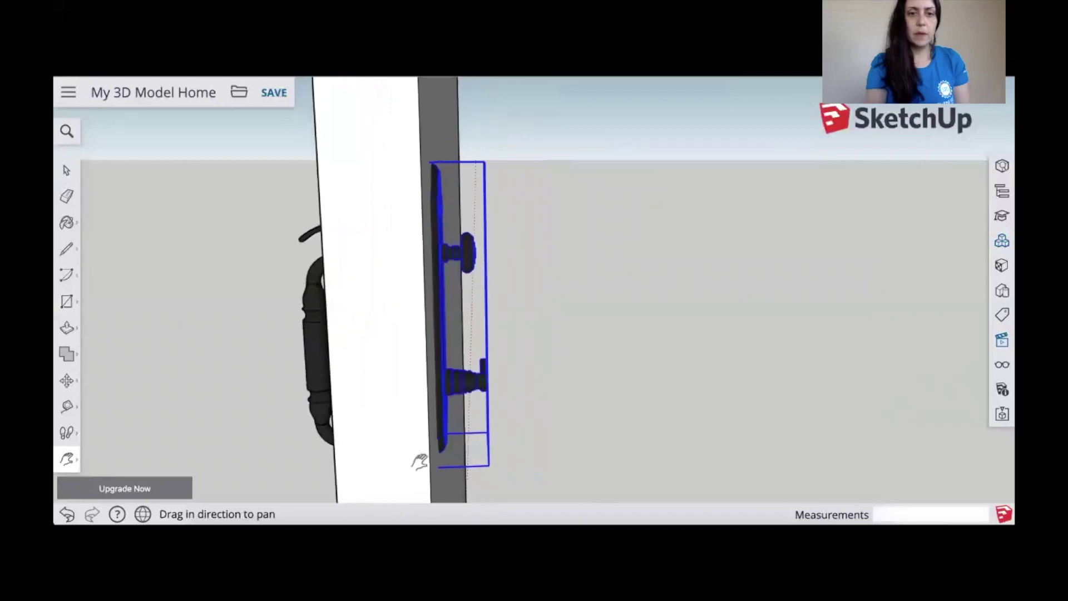
left_click(67, 458)
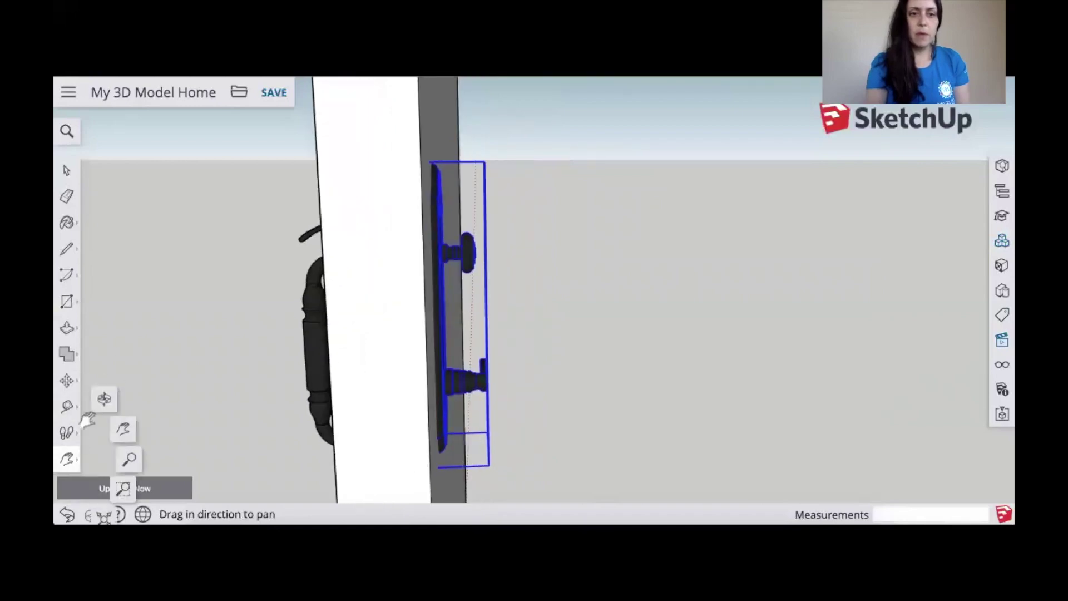
left_click(67, 380)
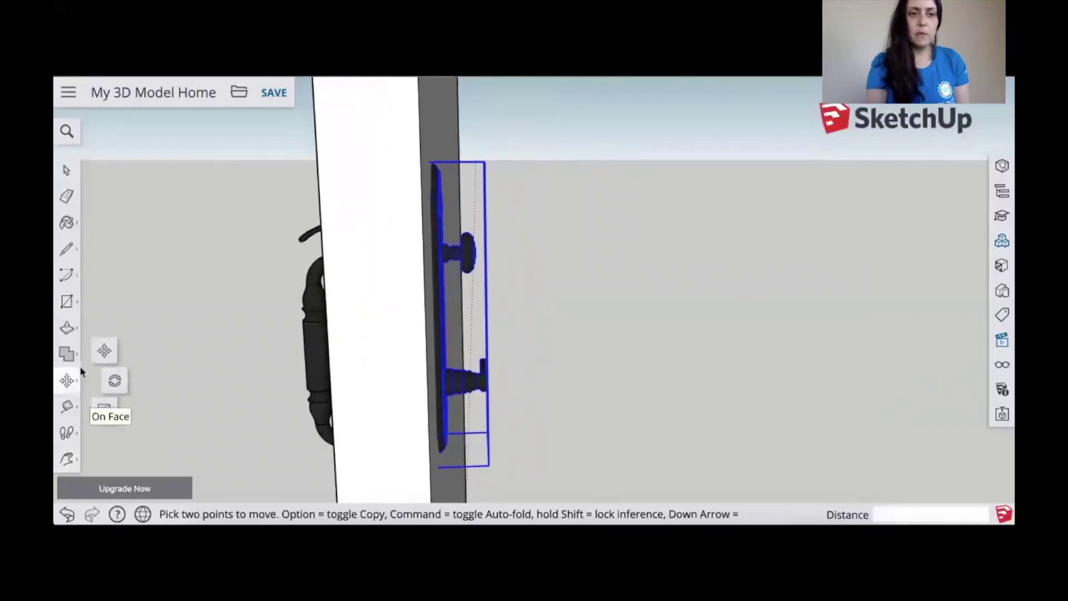
left_click(432, 162)
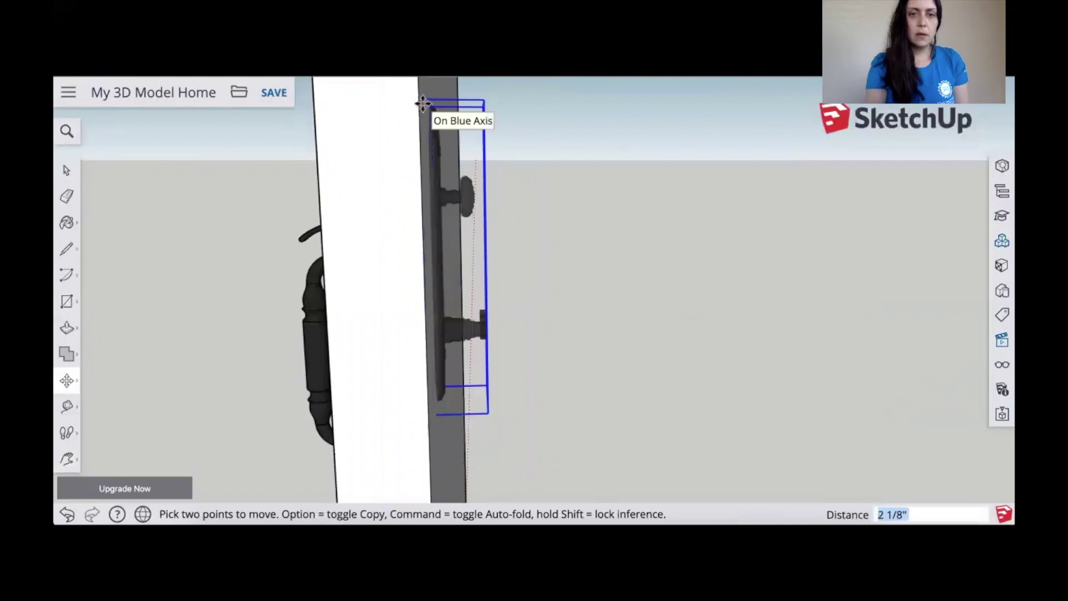
left_click(423, 103)
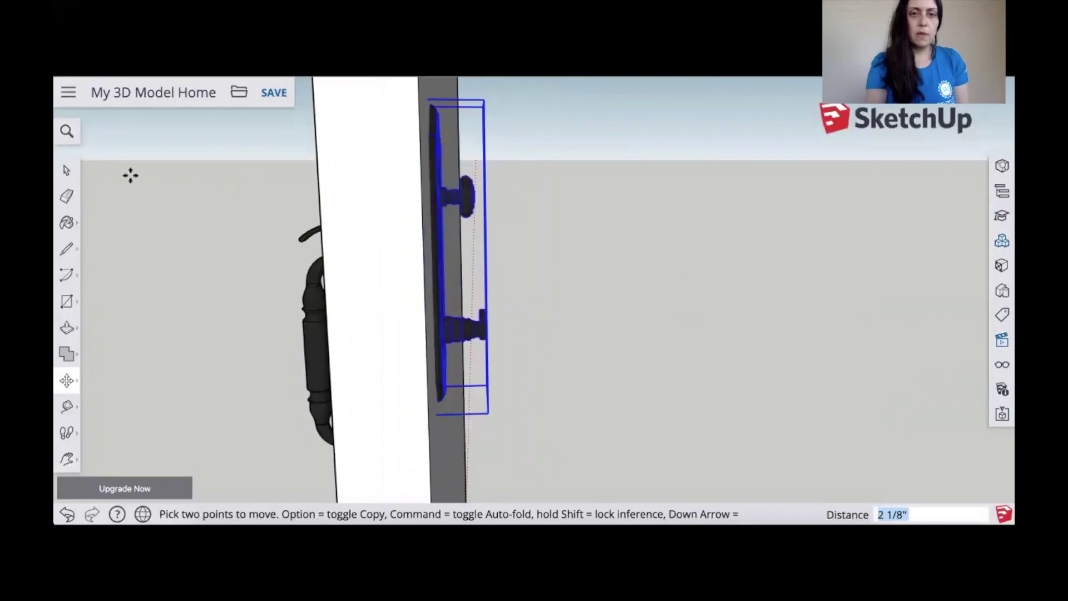
Step: Deselect the handle and switch to Front view from the standard views list
left_click(66, 170)
left_click(233, 204)
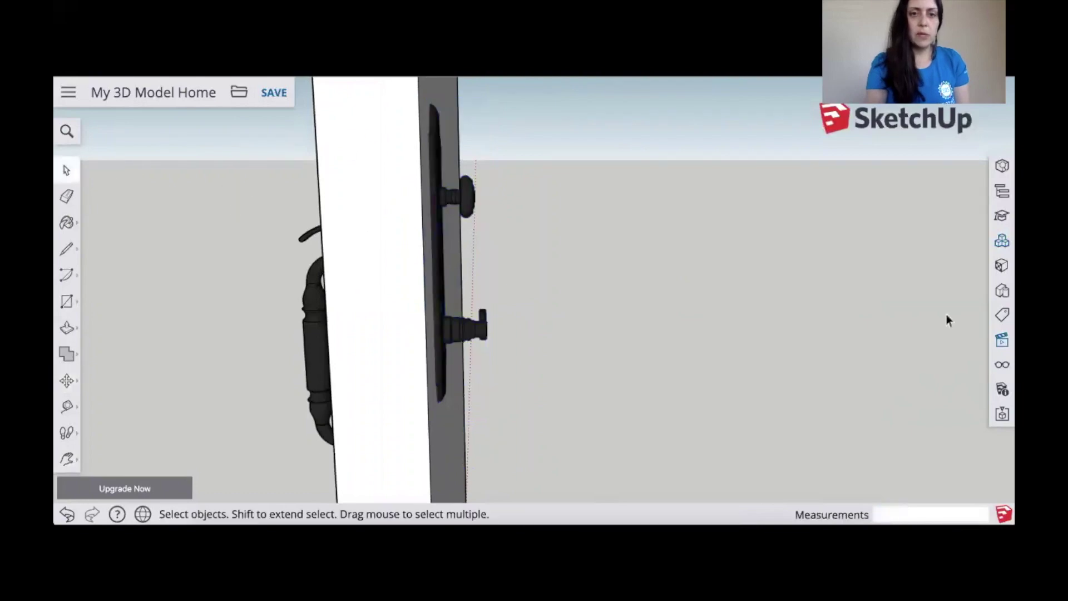
left_click(996, 344)
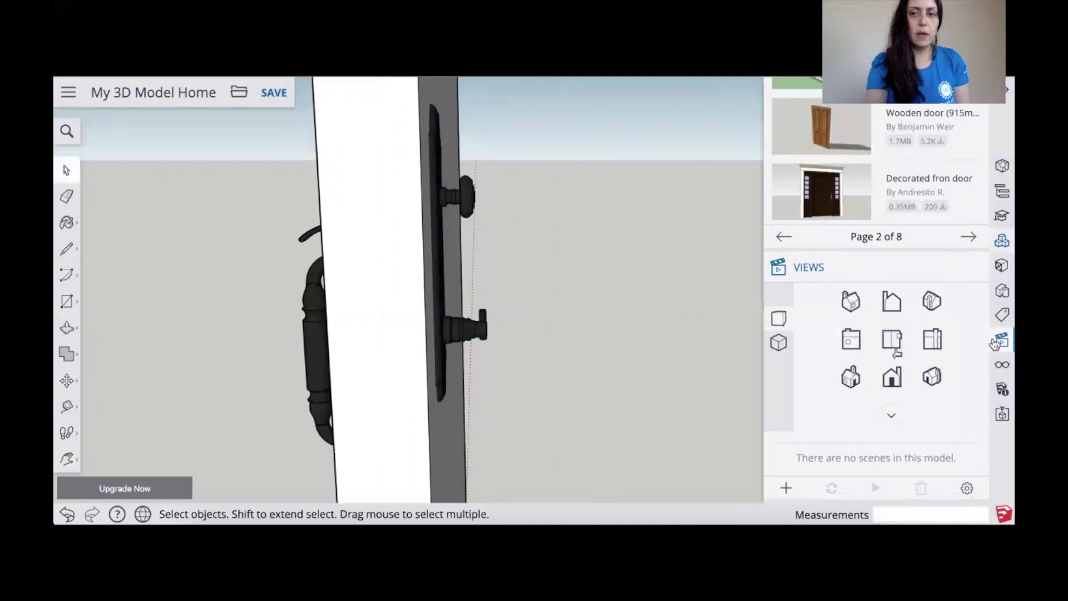
left_click(892, 339)
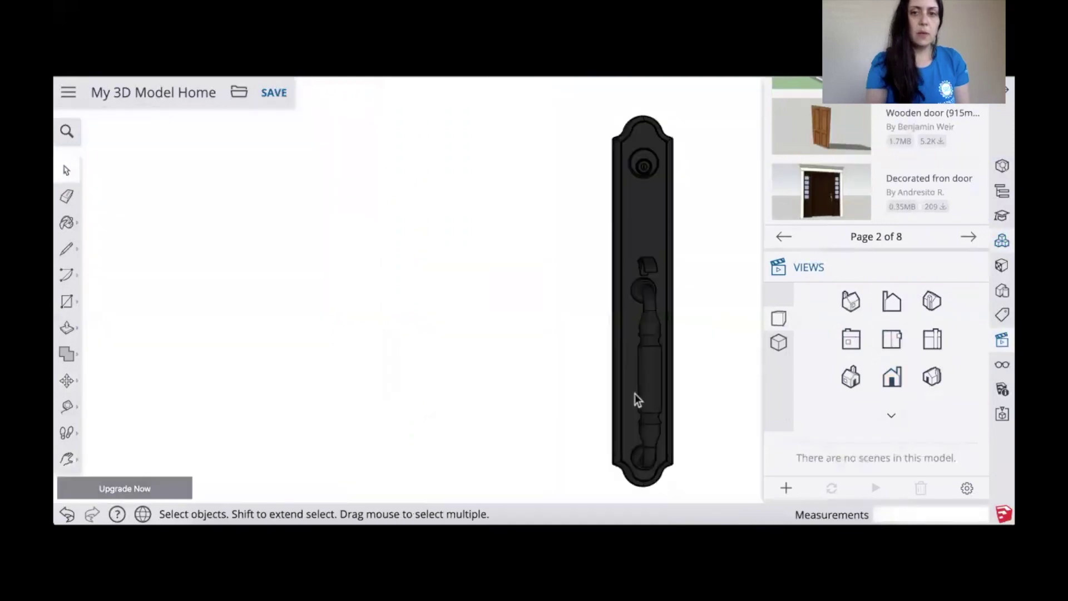
Step: Shift the front door handle 3 5/8" toward the door panel's right edge, then deselect it
scroll(637, 399, "down", 6)
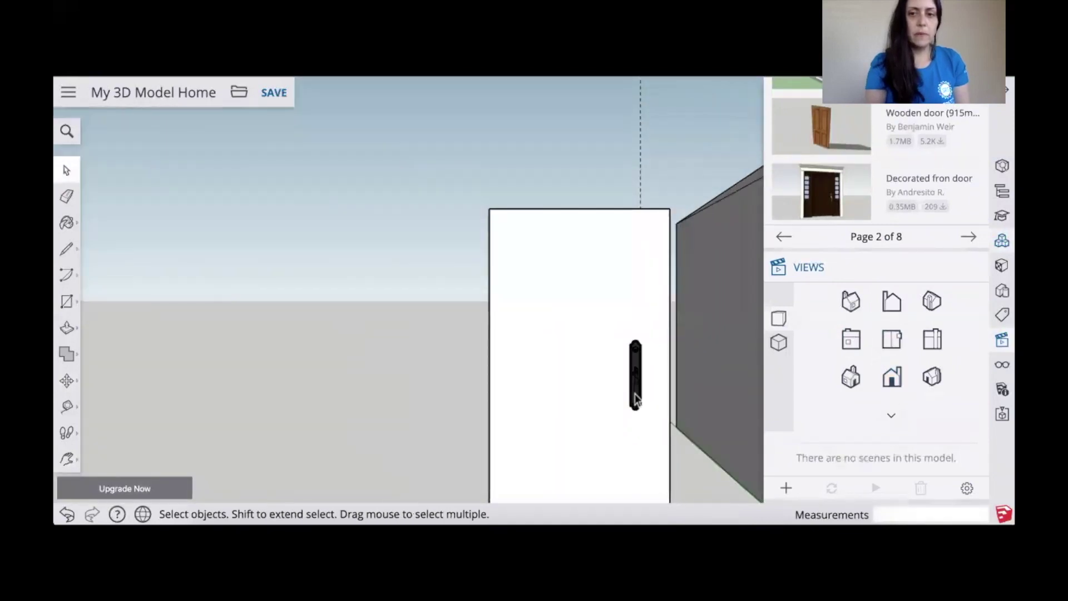
left_click(636, 399)
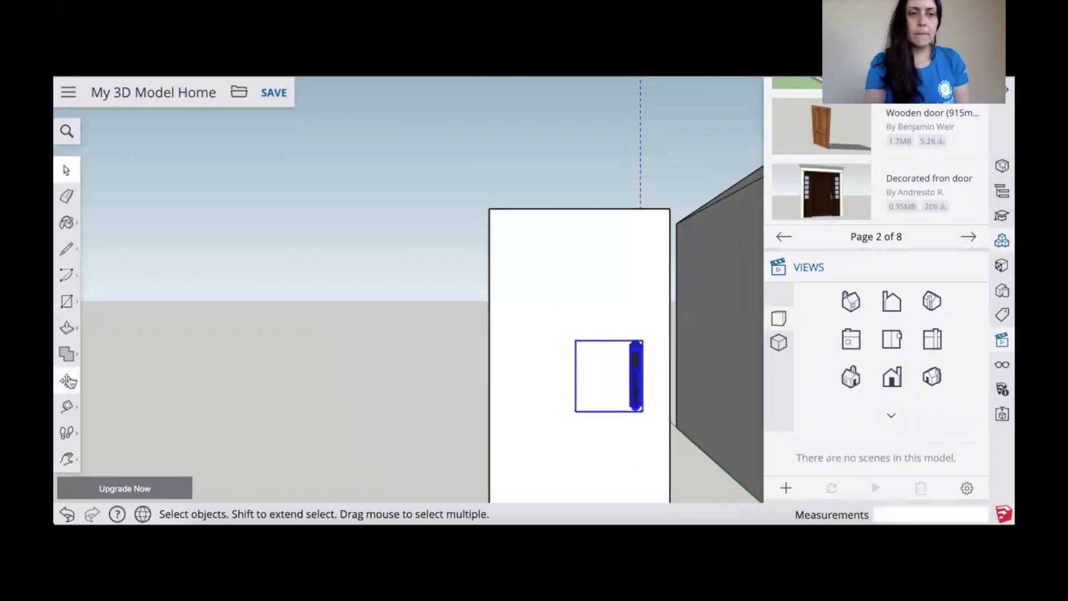
left_click(67, 380)
left_click(635, 336)
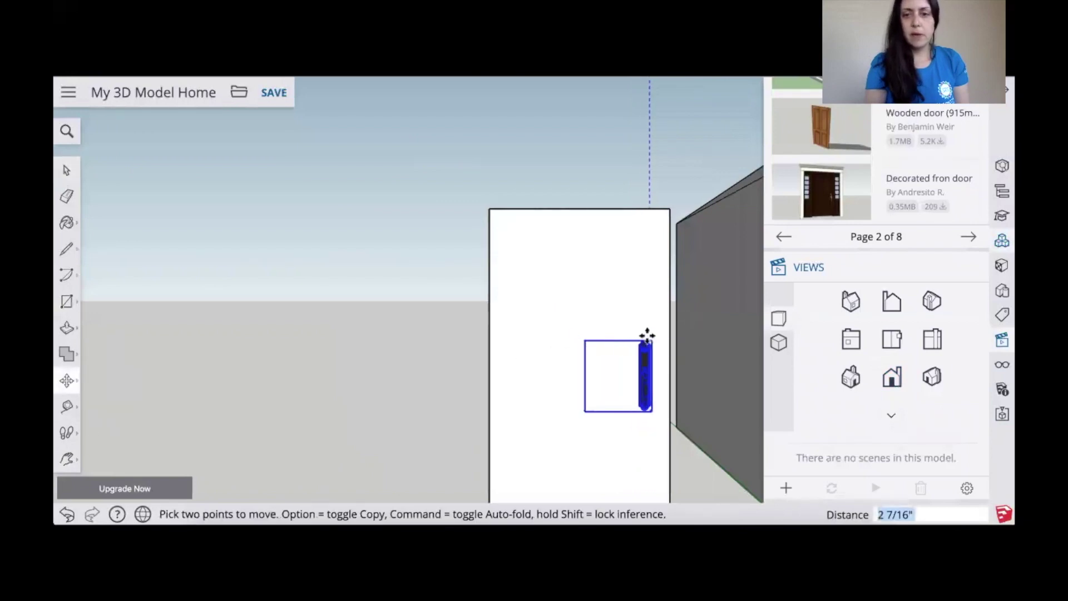
left_click(648, 334)
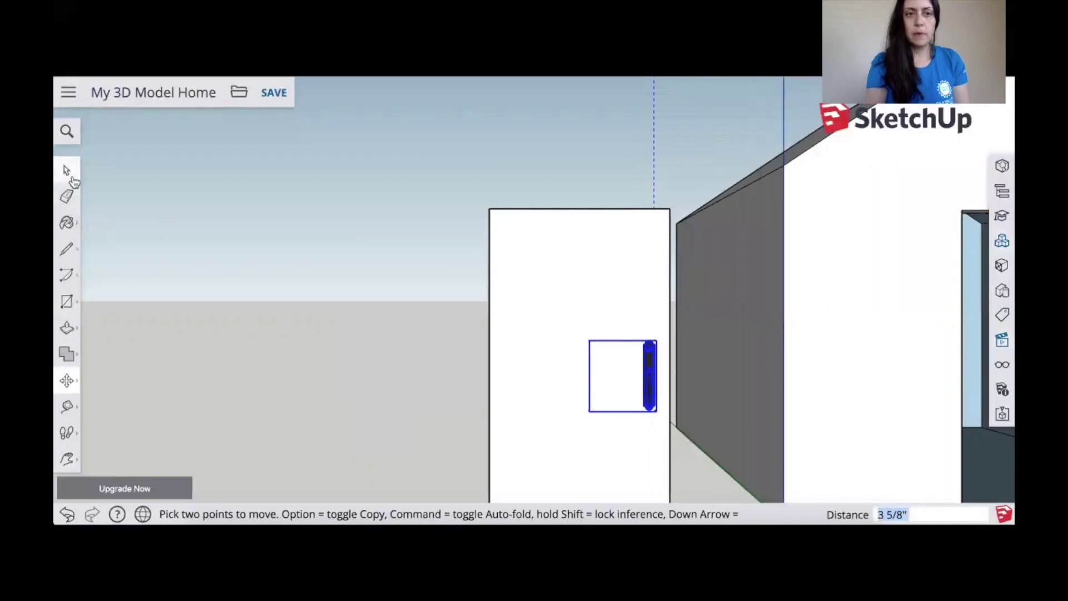
left_click(67, 170)
left_click(184, 343)
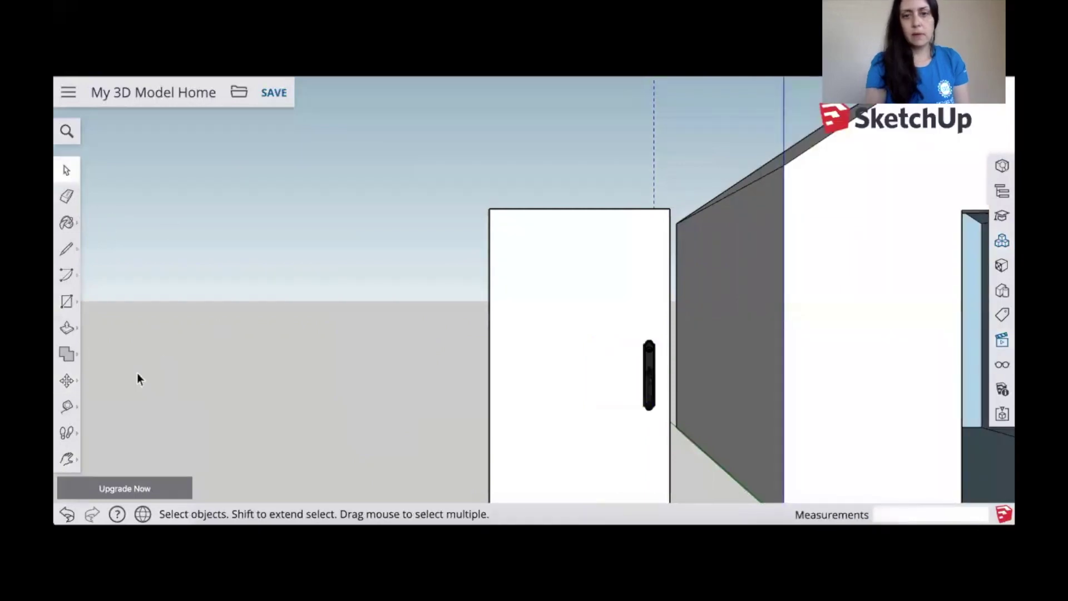
Step: Place Tape Measure guides 8" and 2' below the door's top edge
left_click(67, 406)
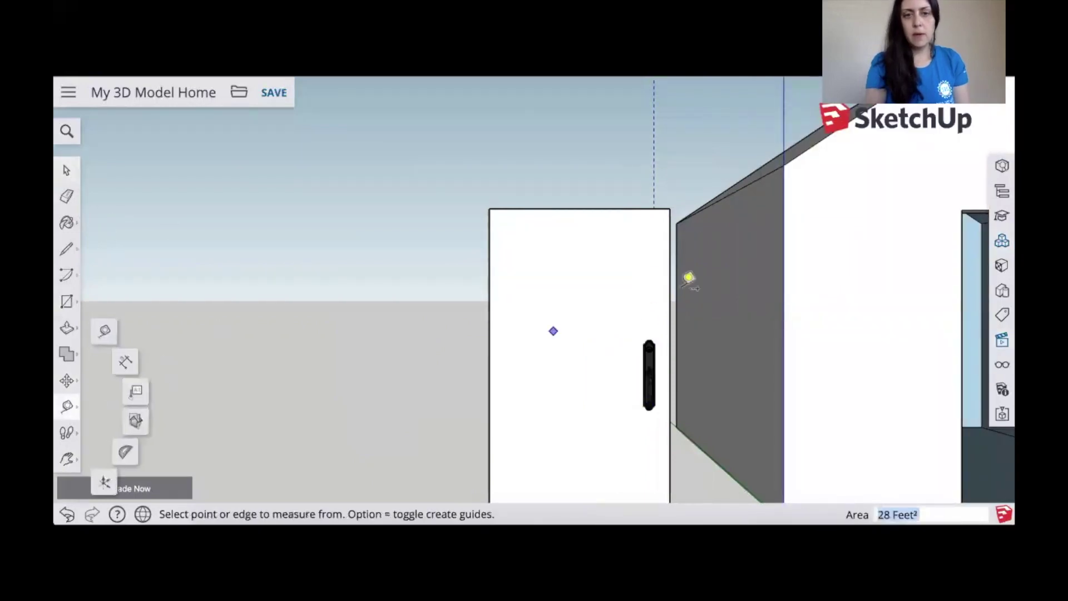
left_click(596, 209)
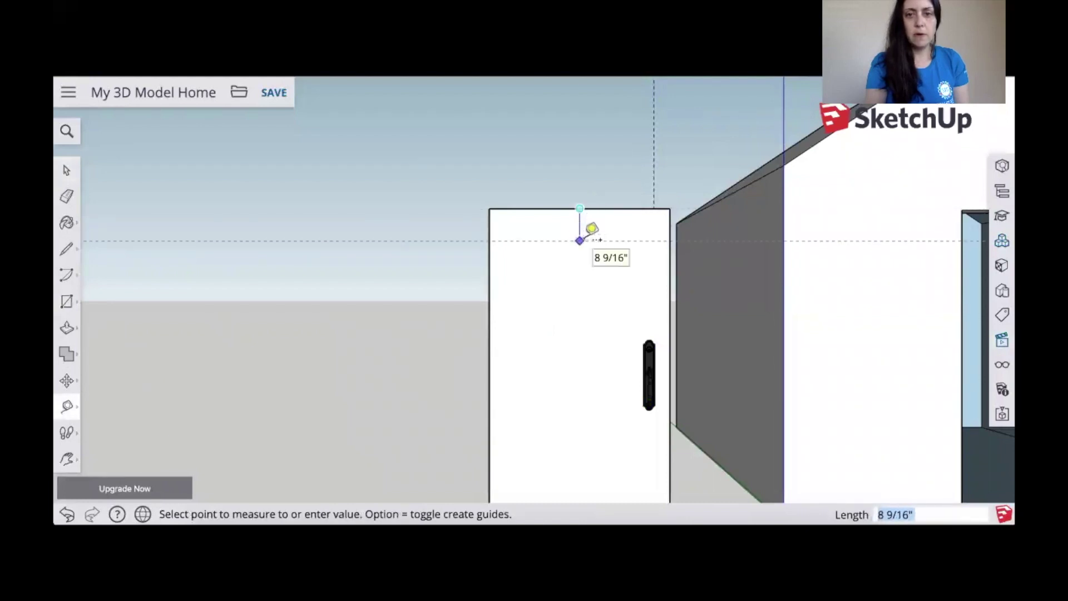
type("8")
key("Return")
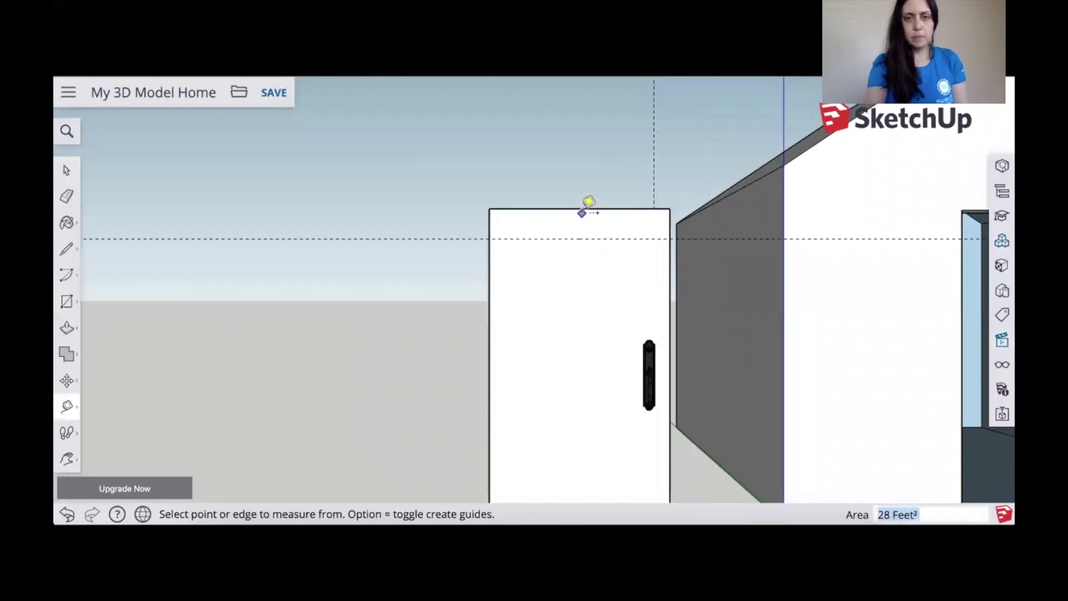
left_click(581, 208)
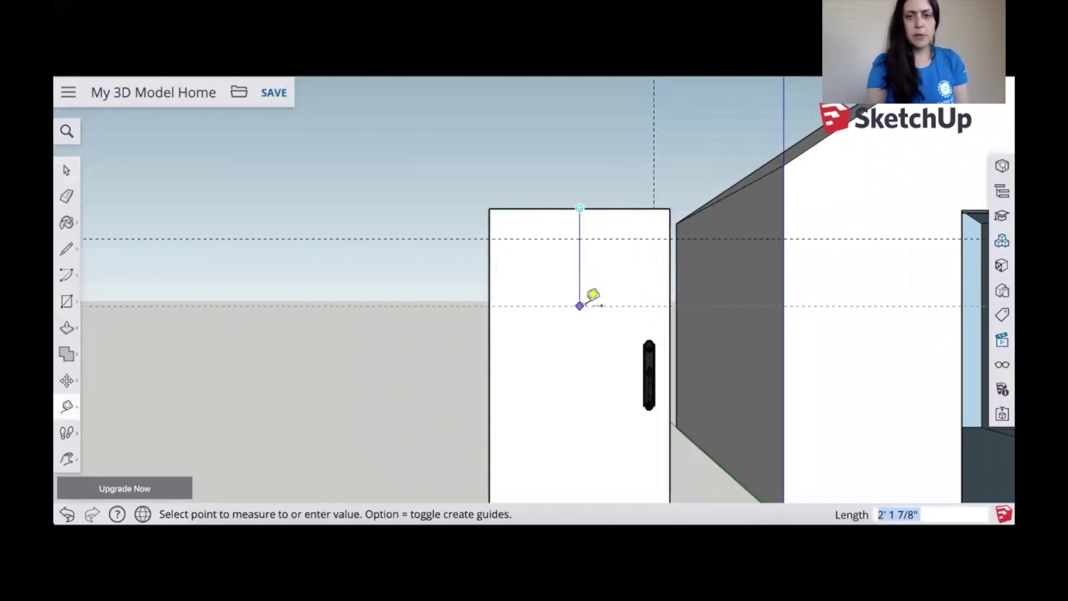
type("2")
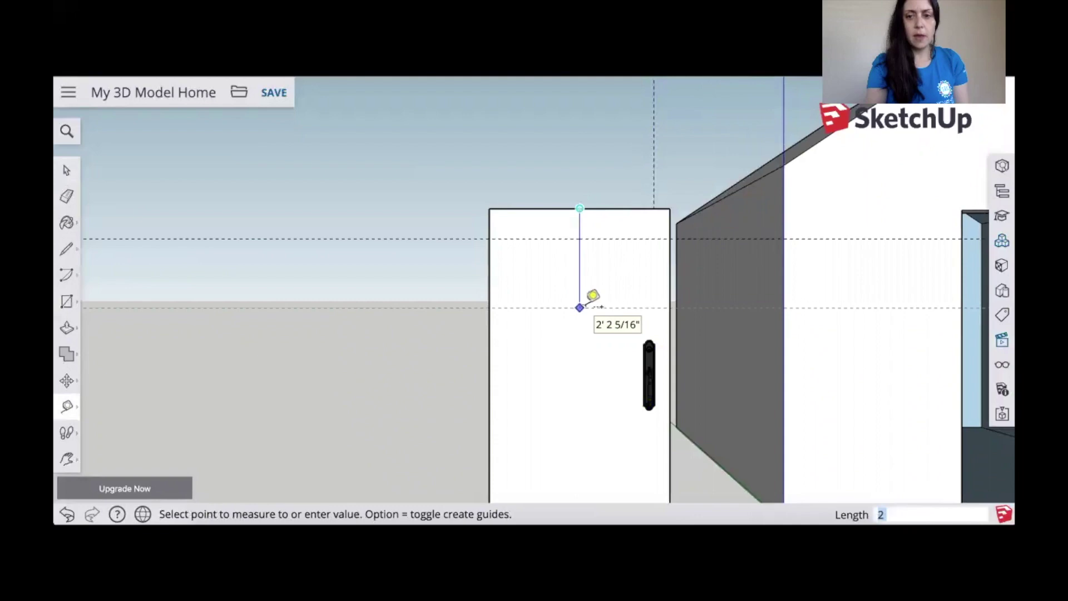
type("'")
key("Return")
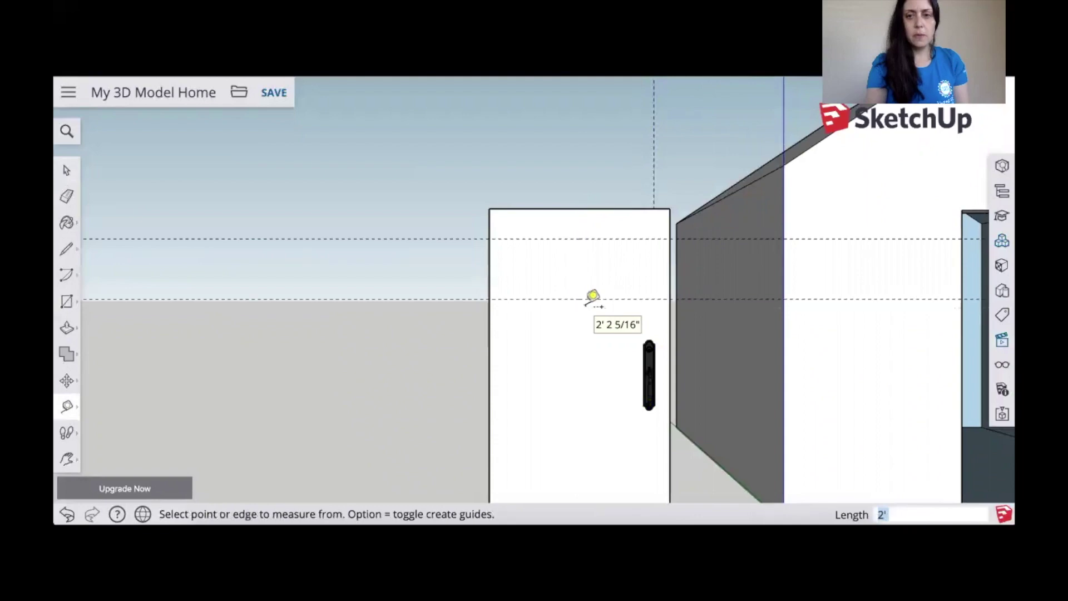
Step: Place guides 8" in from the door's left and right edges
left_click(489, 274)
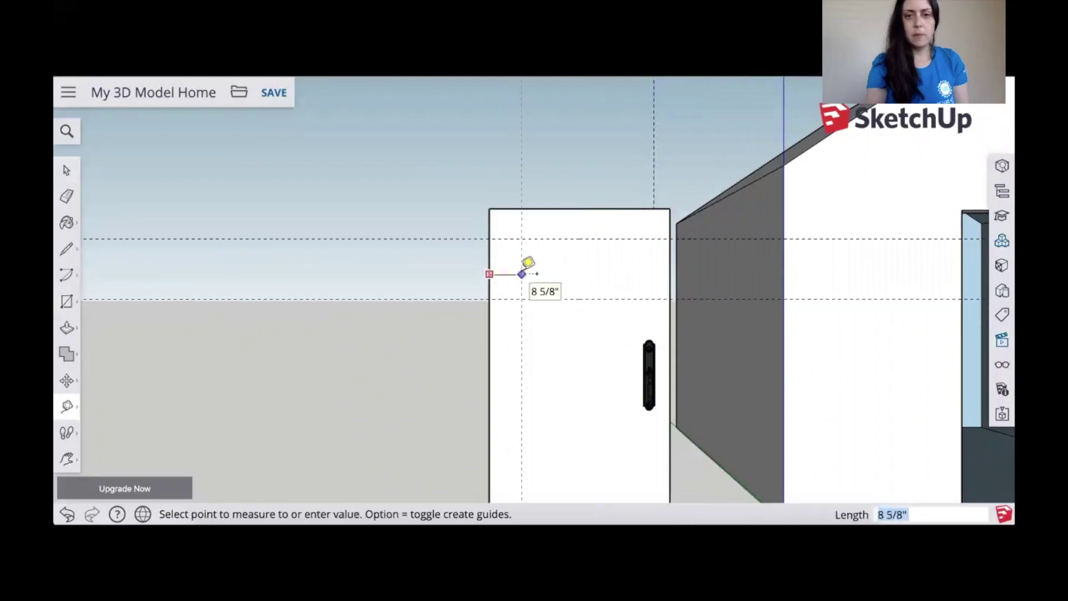
key("Return")
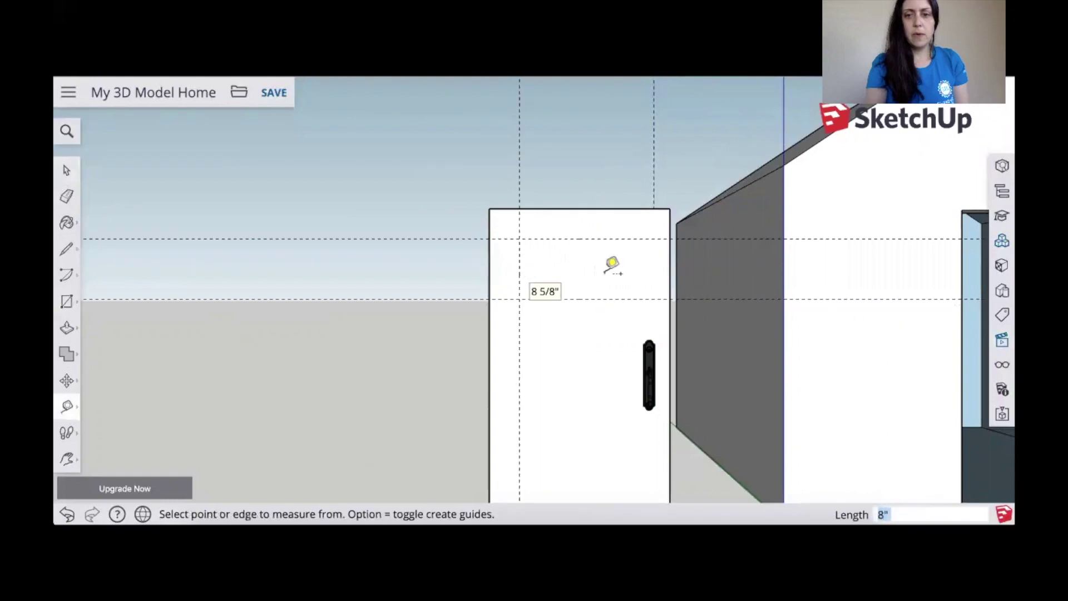
left_click(669, 276)
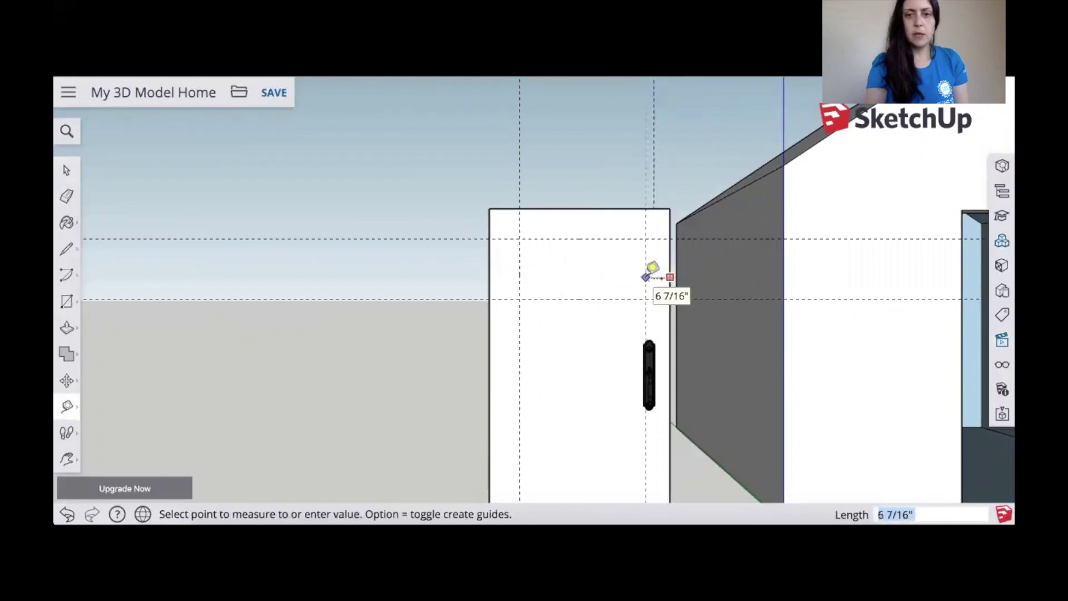
type("8")
key("Return")
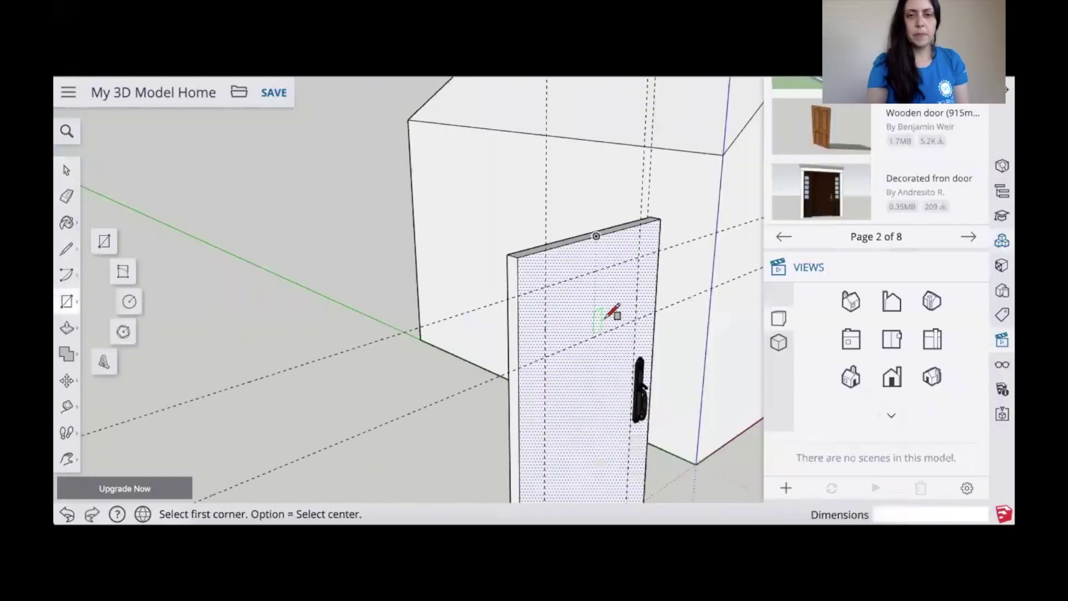
Step: Draw a 2' 8" by 1' 4" rectangle between the guide intersections and push it 3" into the door
left_click(545, 287)
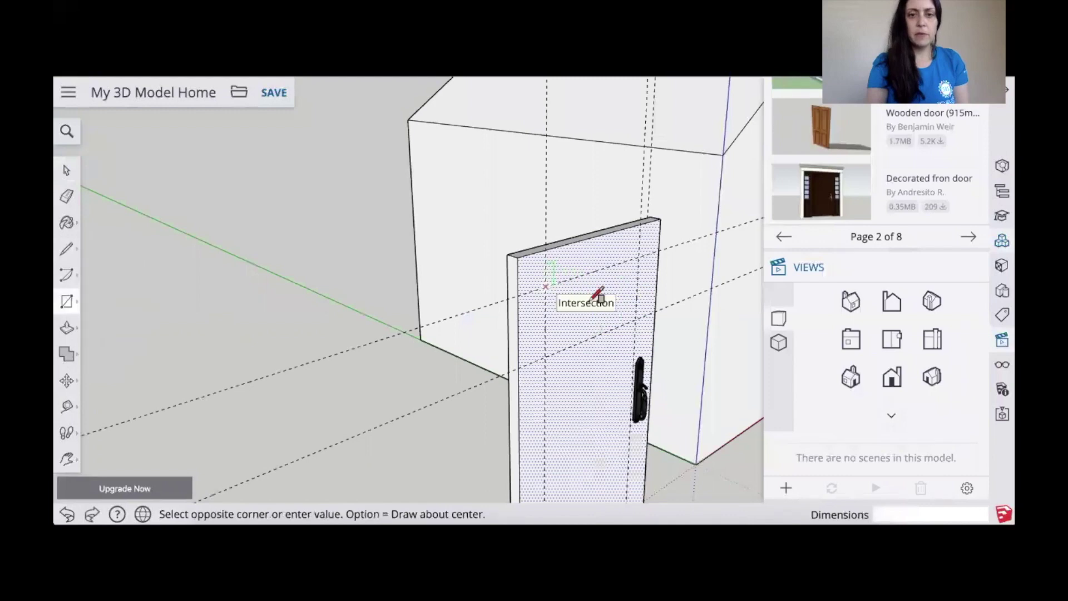
left_click(638, 318)
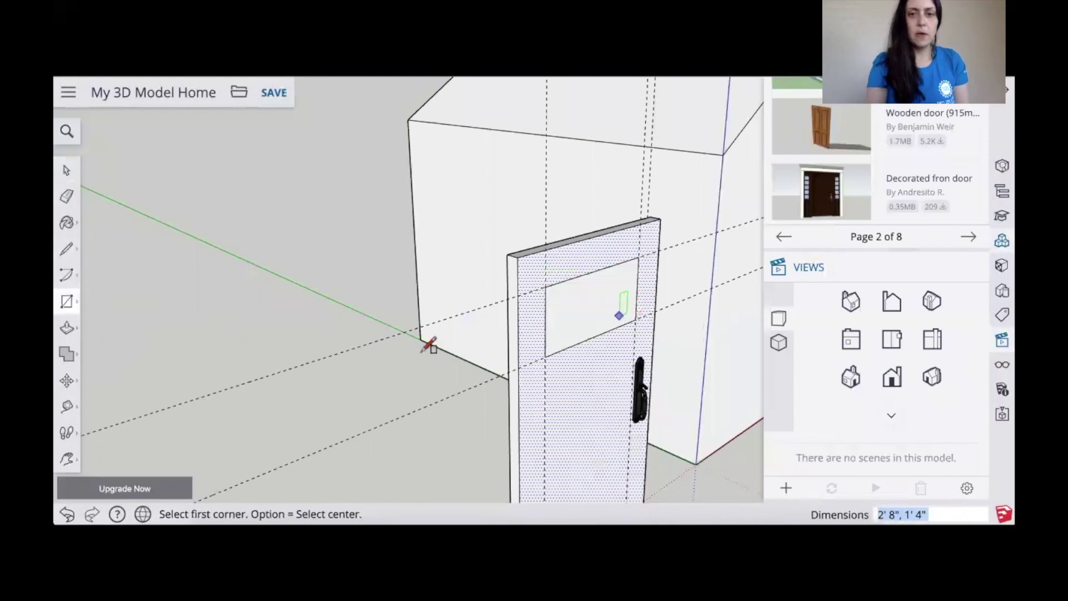
left_click(67, 327)
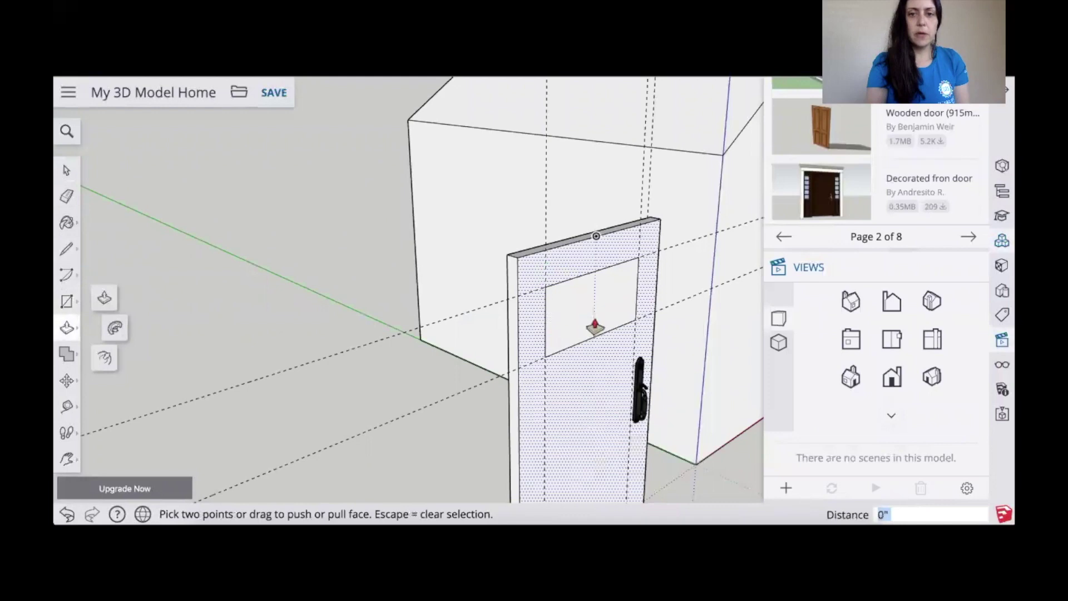
left_click(583, 317)
left_click(583, 317)
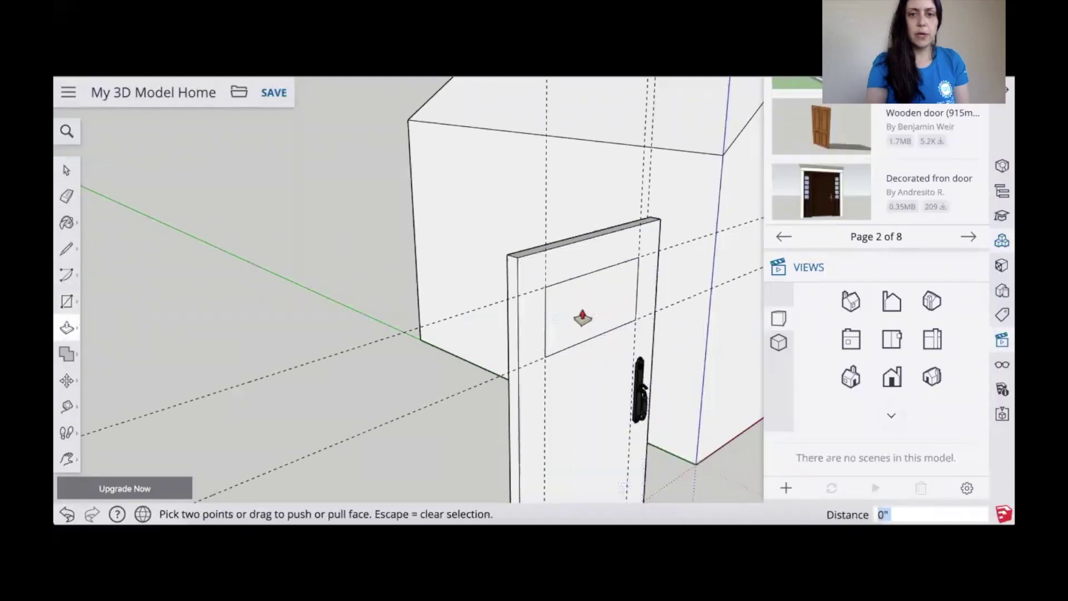
left_click(583, 317)
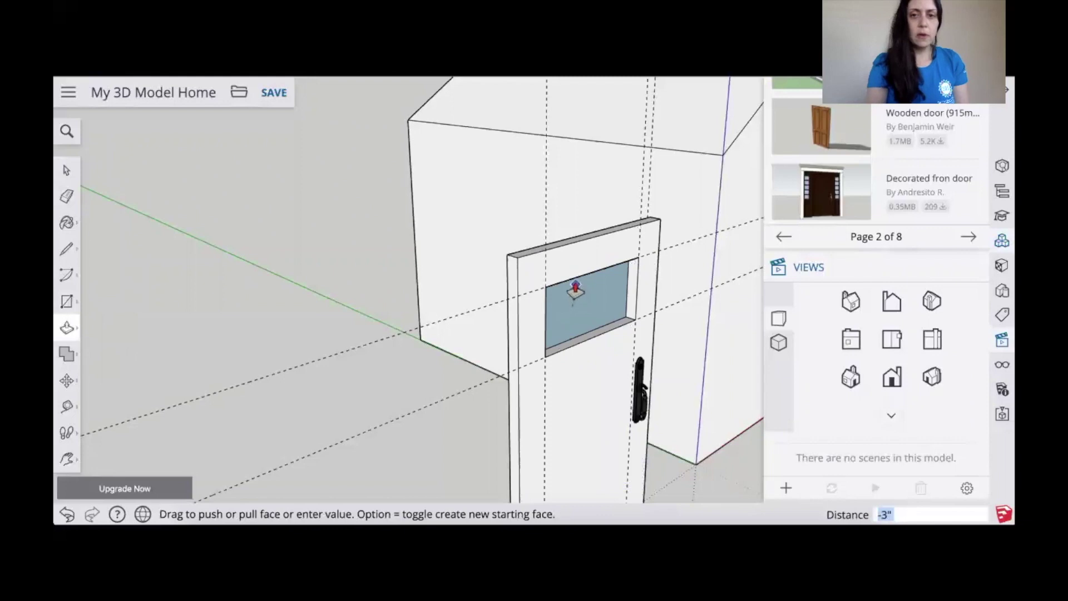
left_click(507, 281)
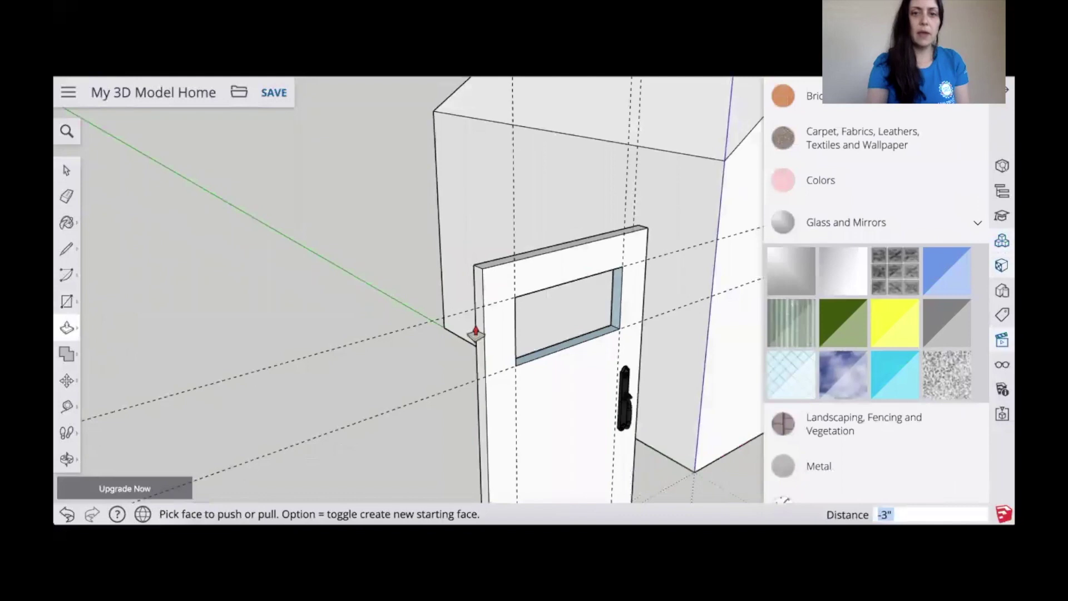
Step: Undo the window recess so it is flush, then reselect the door's window face
key("ctrl+z")
key("ctrl+z")
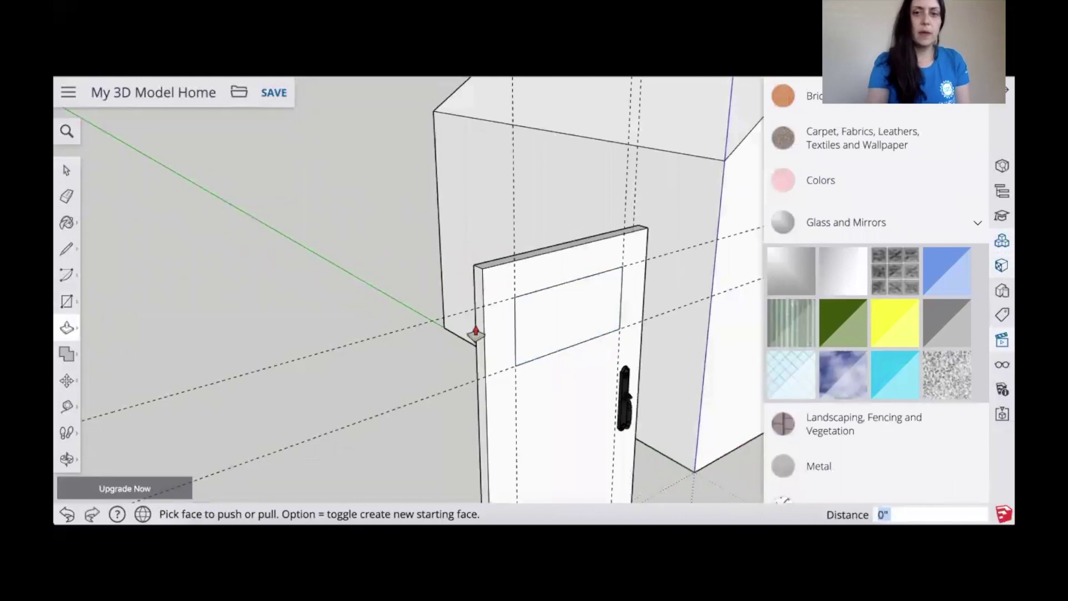
left_click(66, 171)
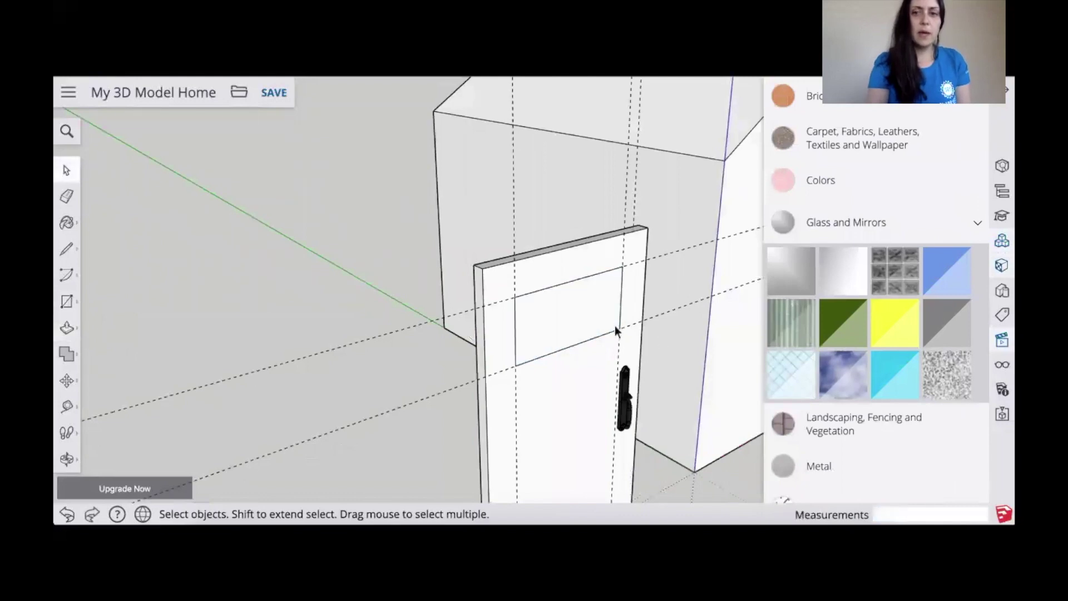
left_click(578, 318)
key("ctrl+y")
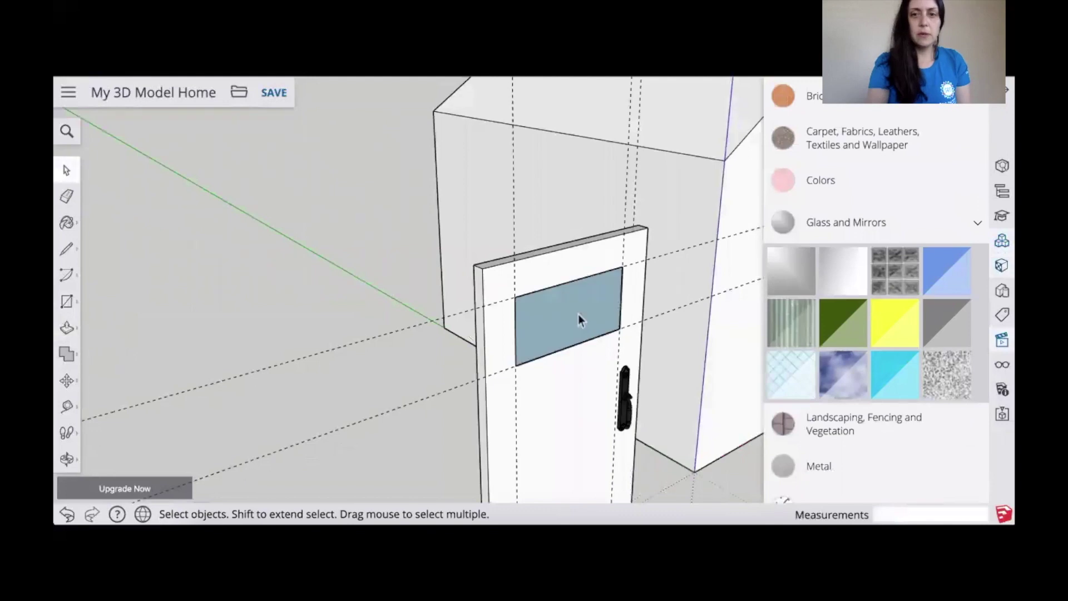
key("ctrl+z")
left_click(579, 318)
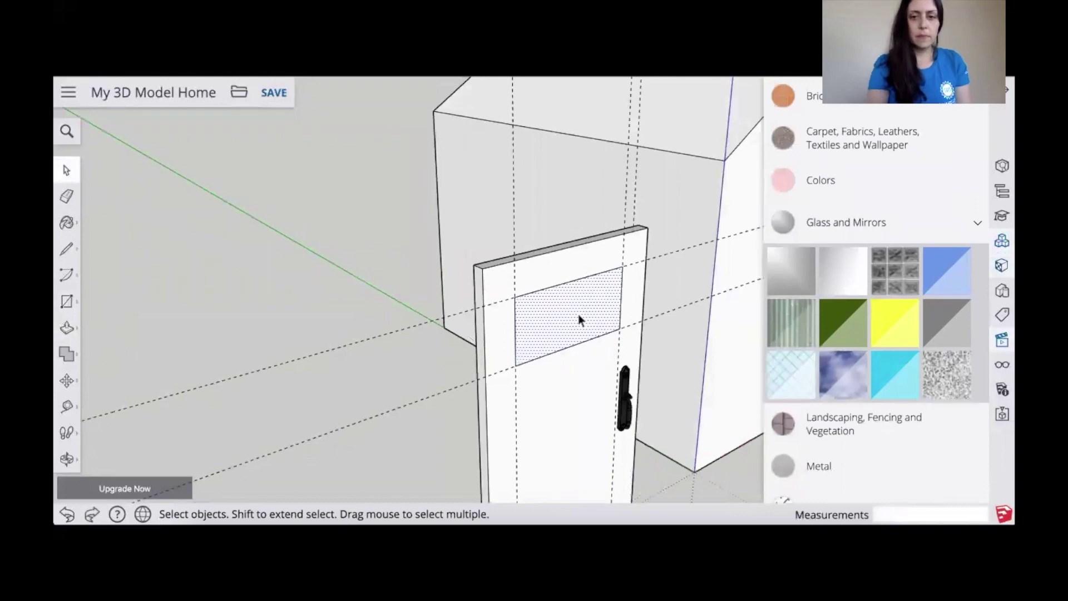
triple_click(578, 313)
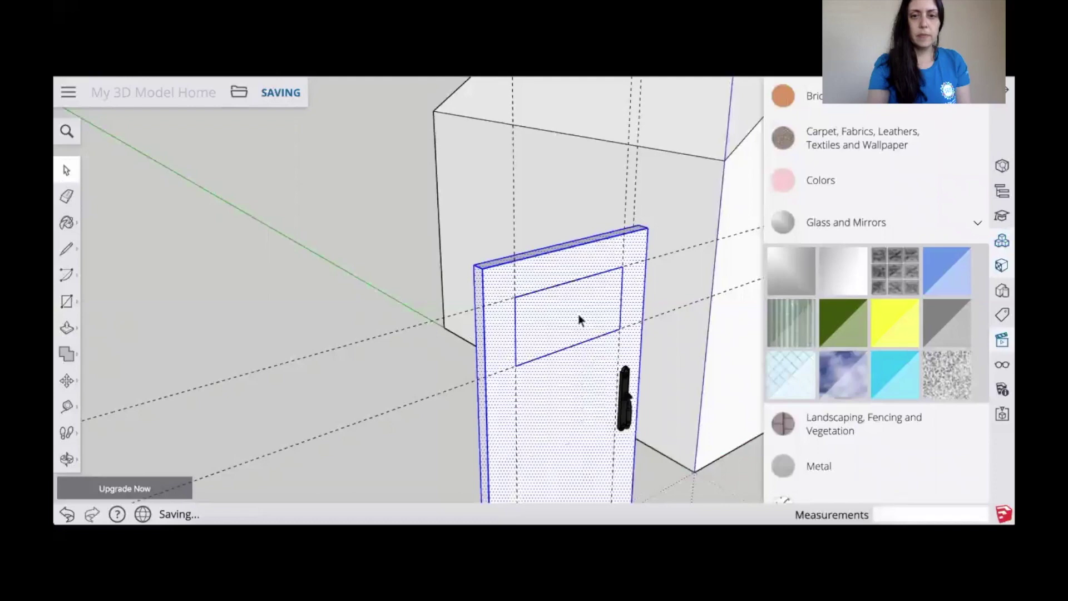
left_click(579, 314)
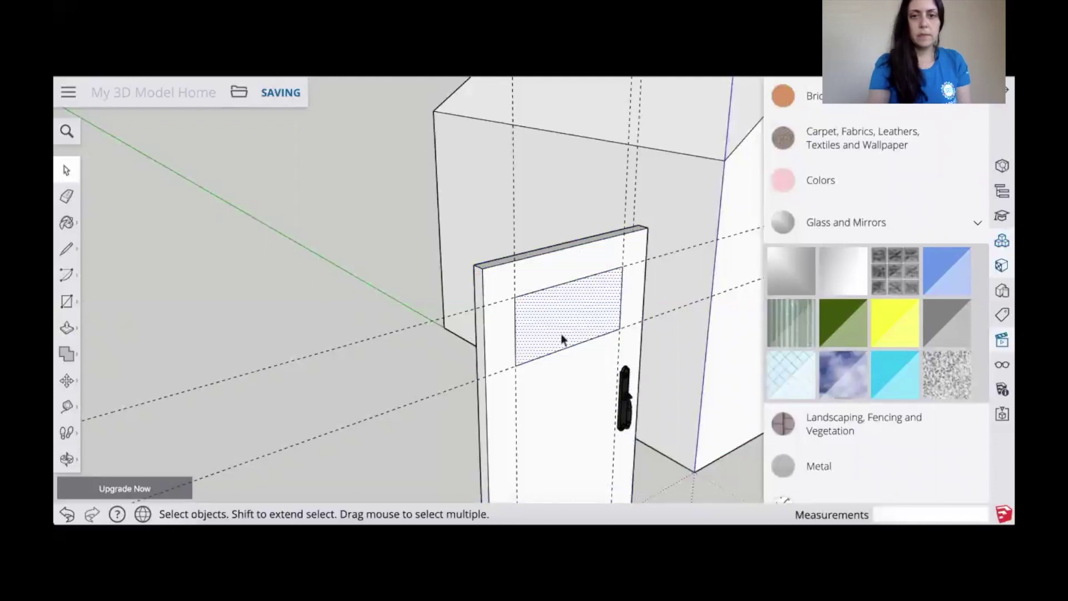
Step: Push the window face through the door and paste the copied rectangle into the hole
left_click(66, 327)
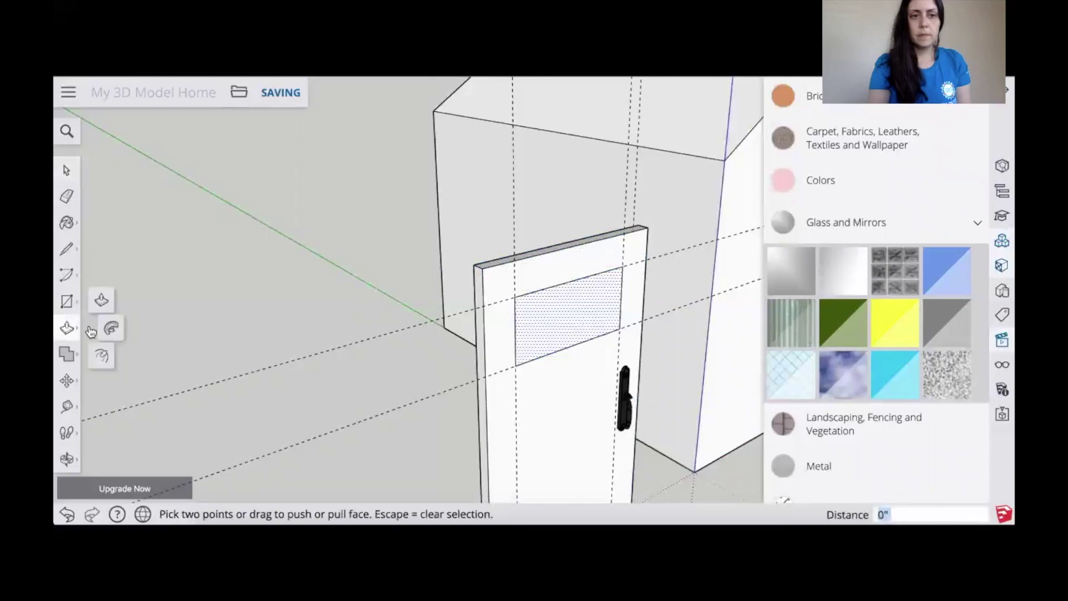
left_click(594, 314)
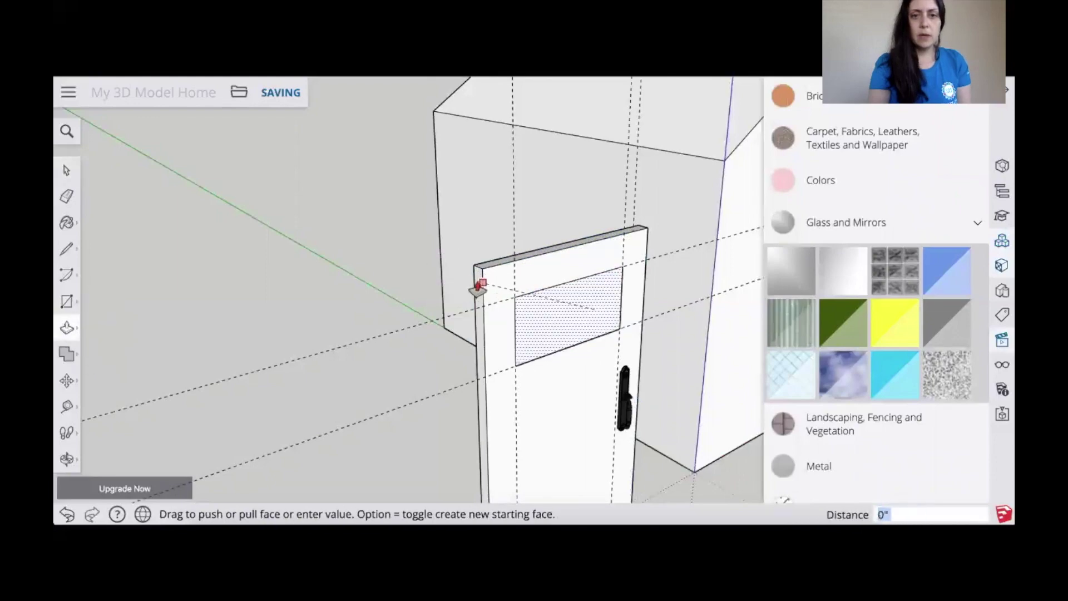
left_click(477, 286)
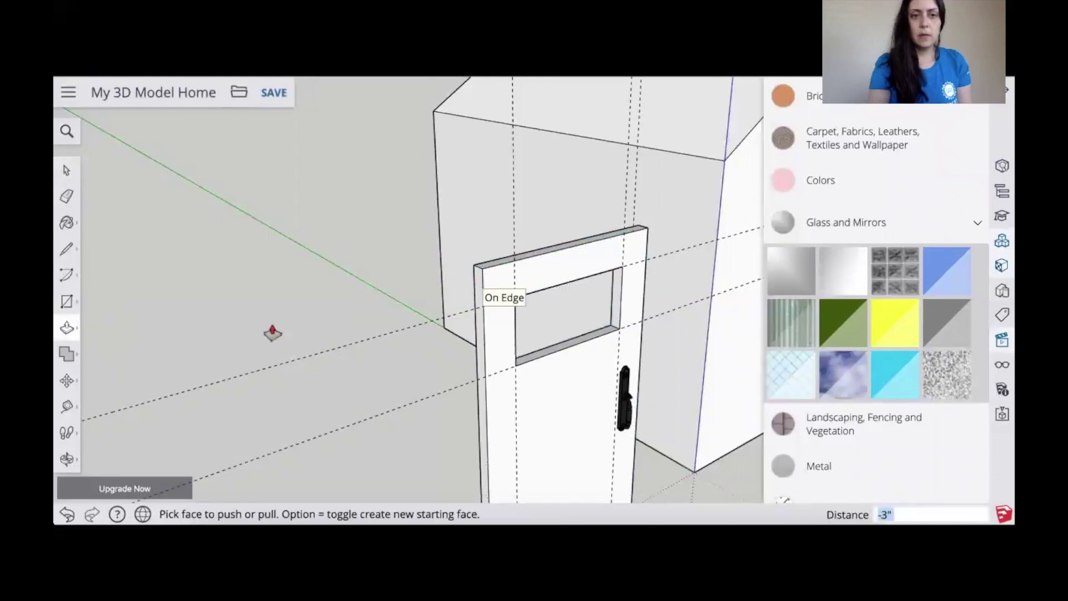
key("m")
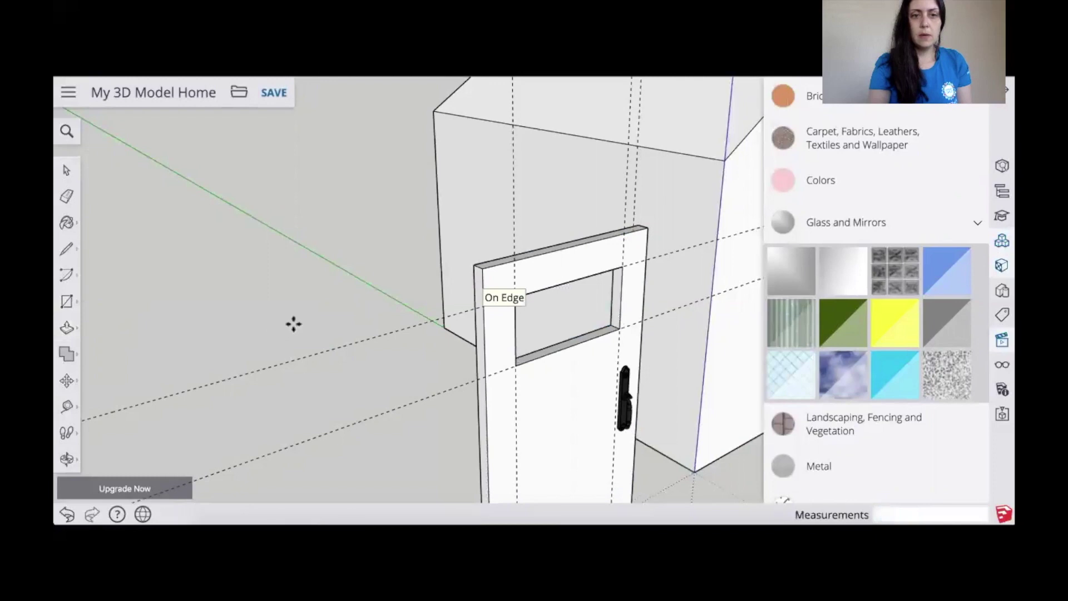
key("ctrl+v")
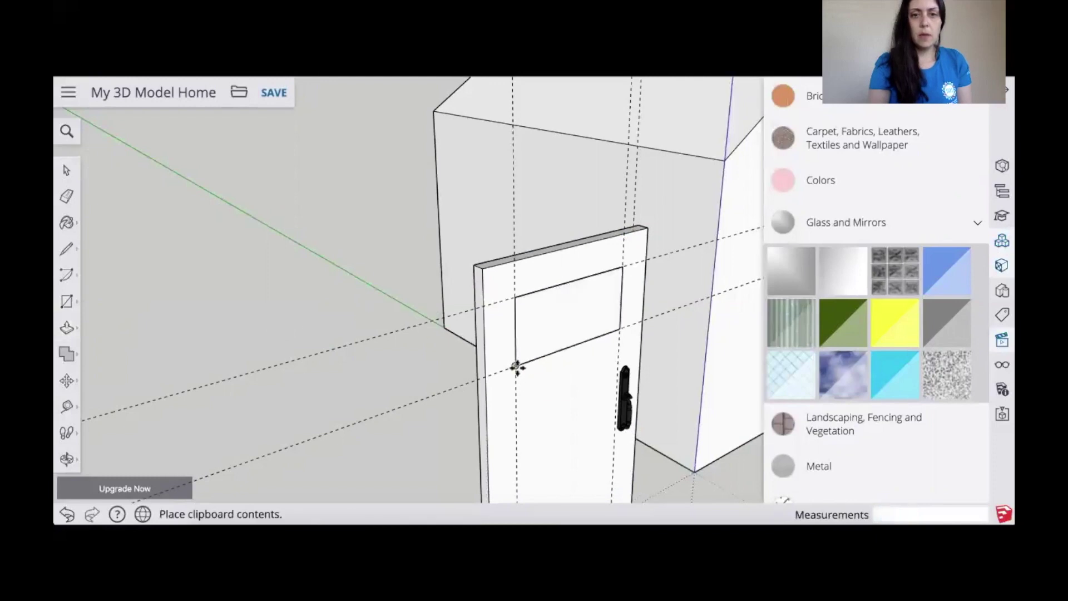
left_click(516, 366)
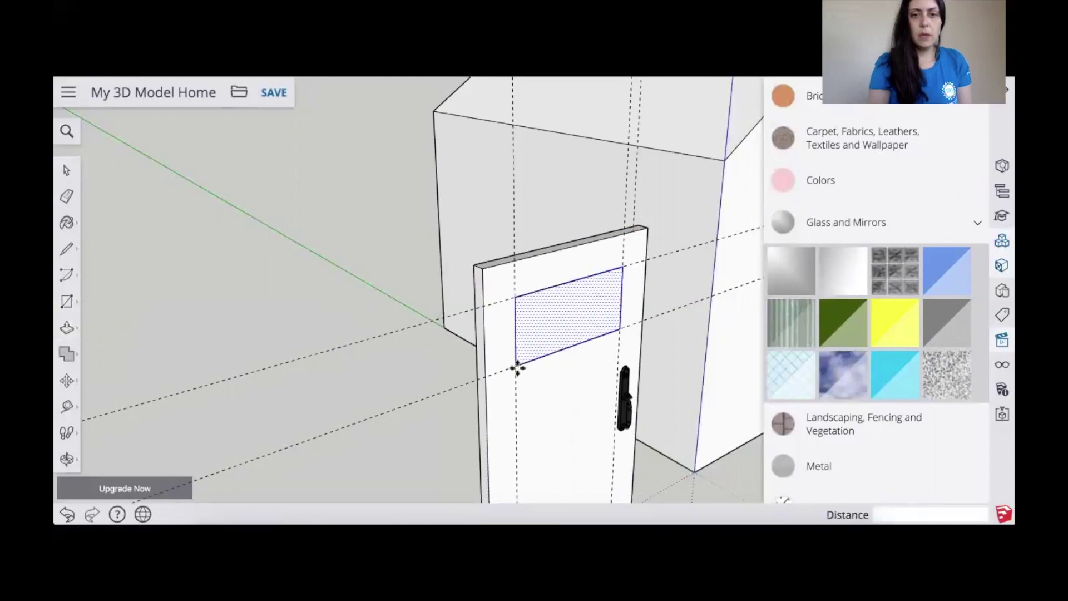
Step: Paint the pasted window rectangle with the translucent glass material
left_click(785, 388)
left_click(561, 305)
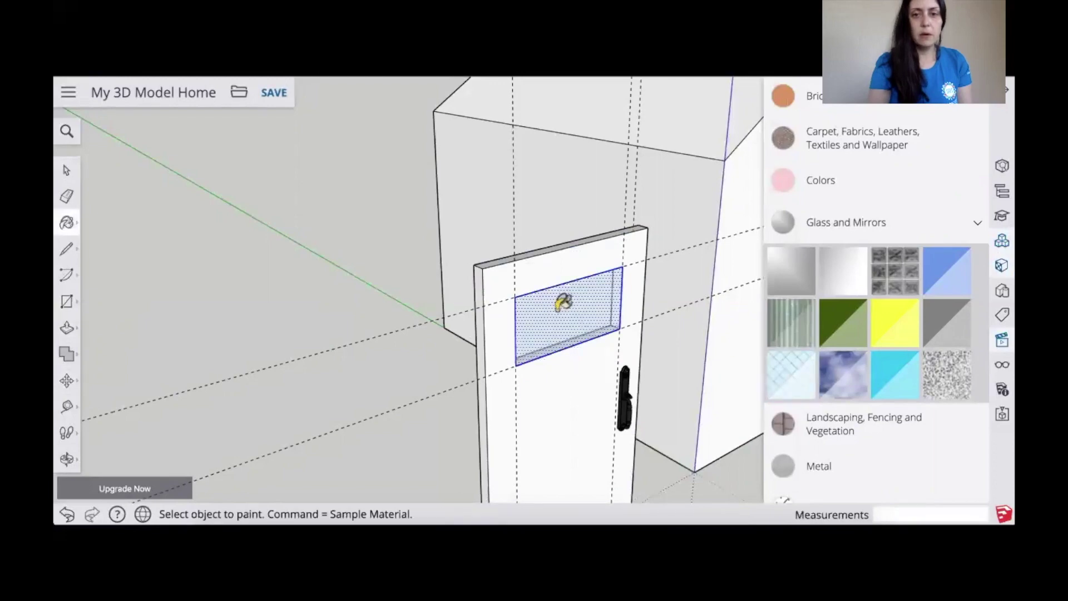
left_click(67, 459)
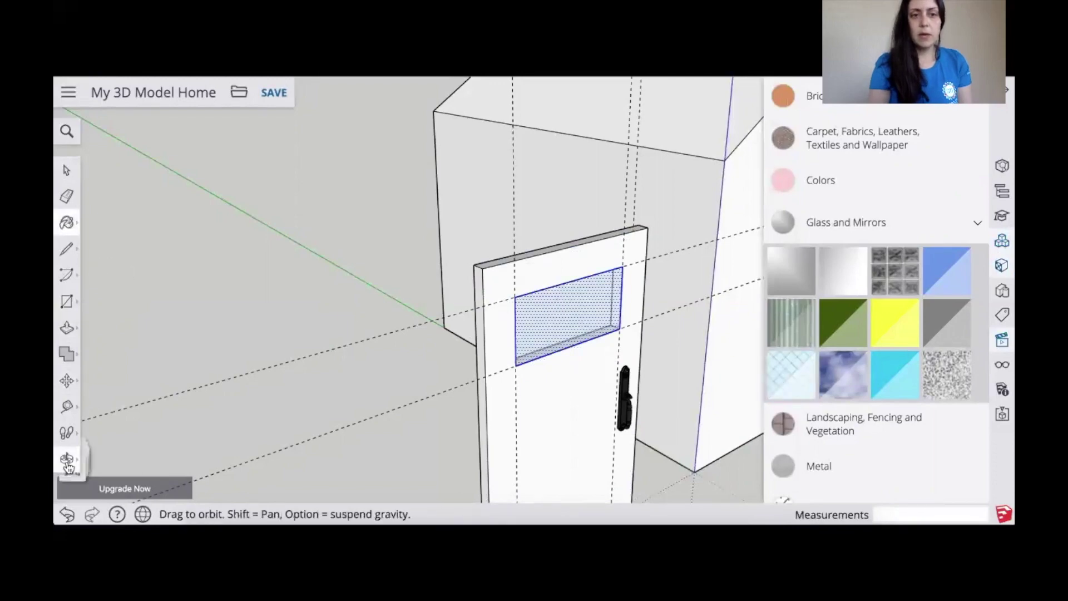
left_click_drag(409, 277, 708, 346)
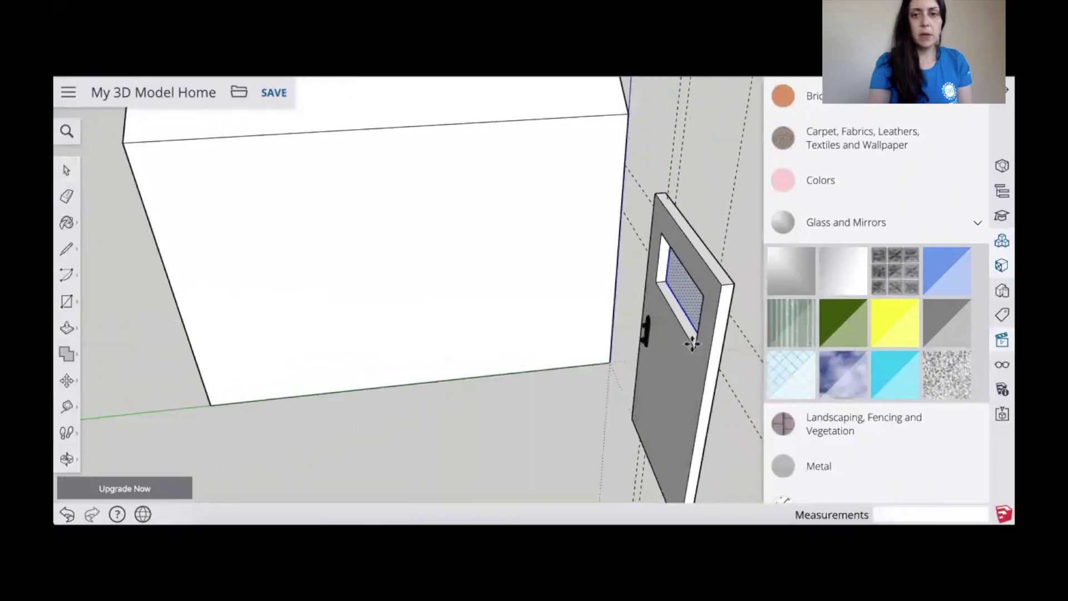
Step: Paste a second pane into the door's window opening and paint it Translucent Glass Safety
key("ctrl+v")
left_click(653, 285)
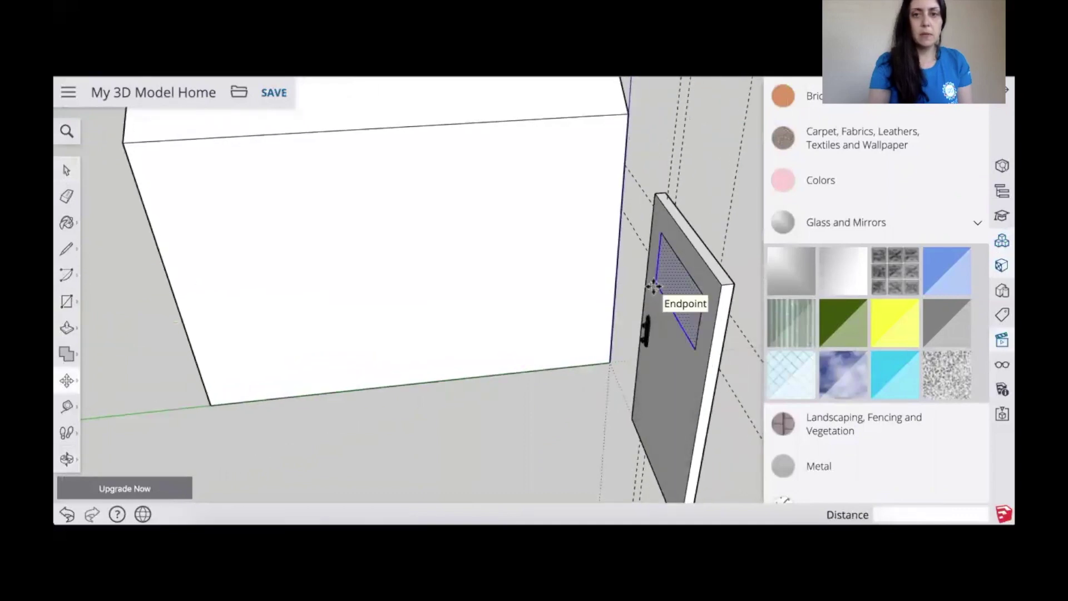
left_click(66, 222)
left_click(699, 293)
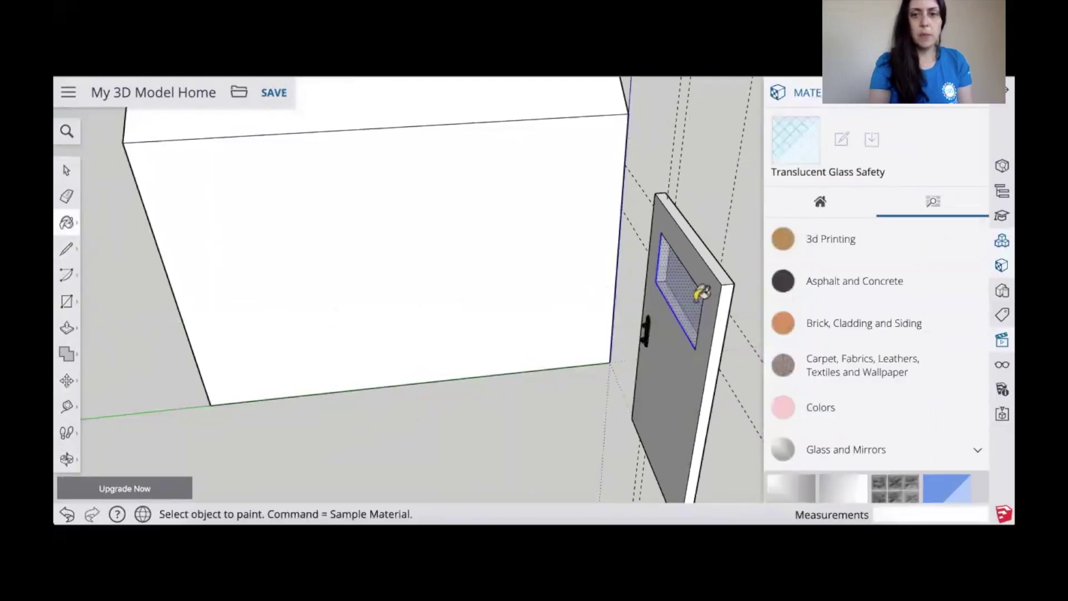
left_click(65, 171)
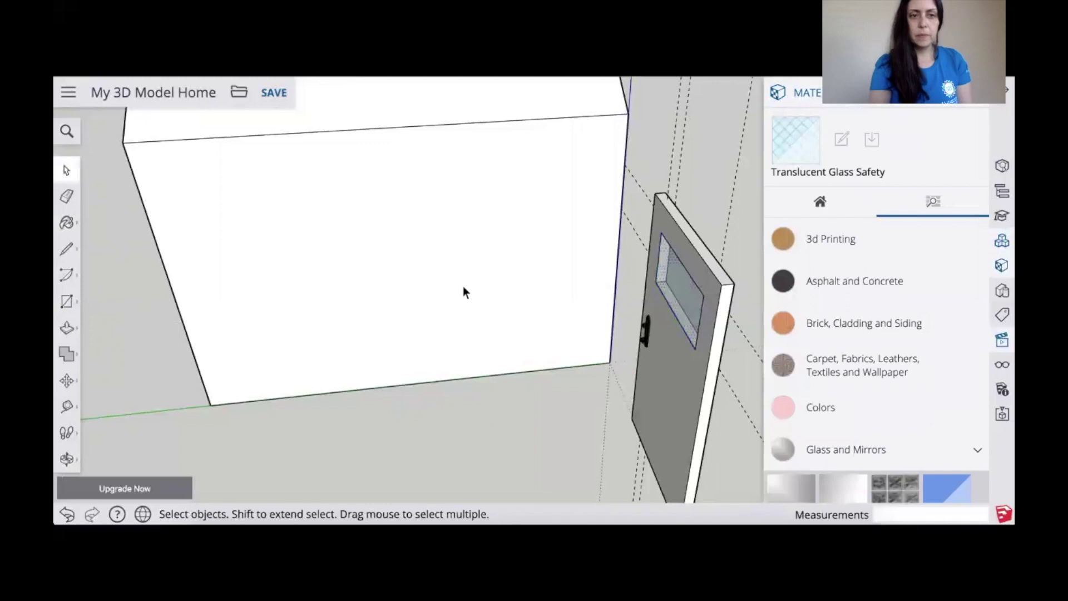
left_click(679, 238)
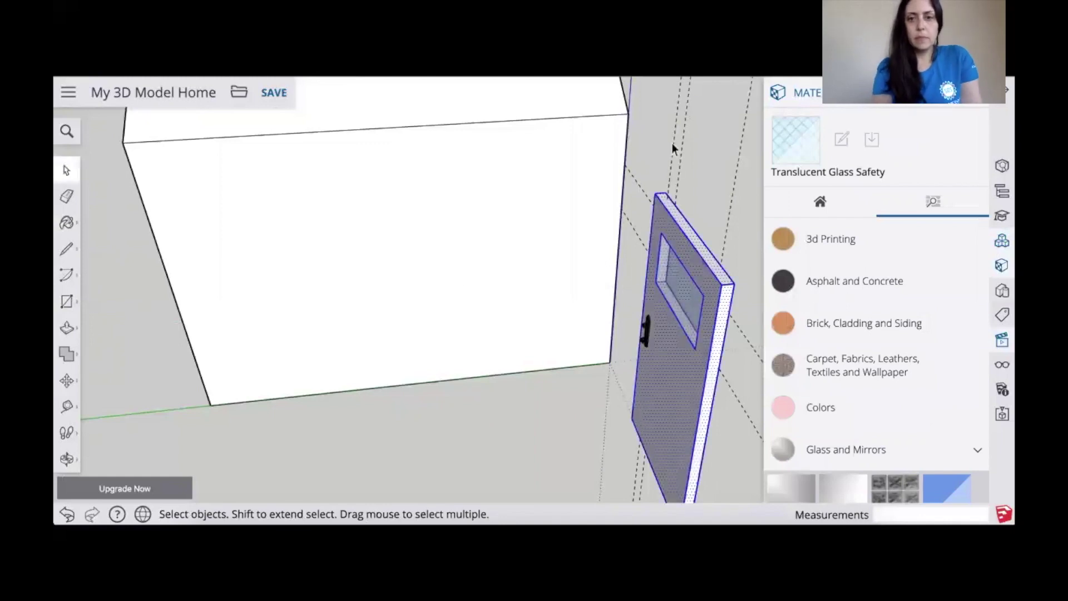
left_click(66, 196)
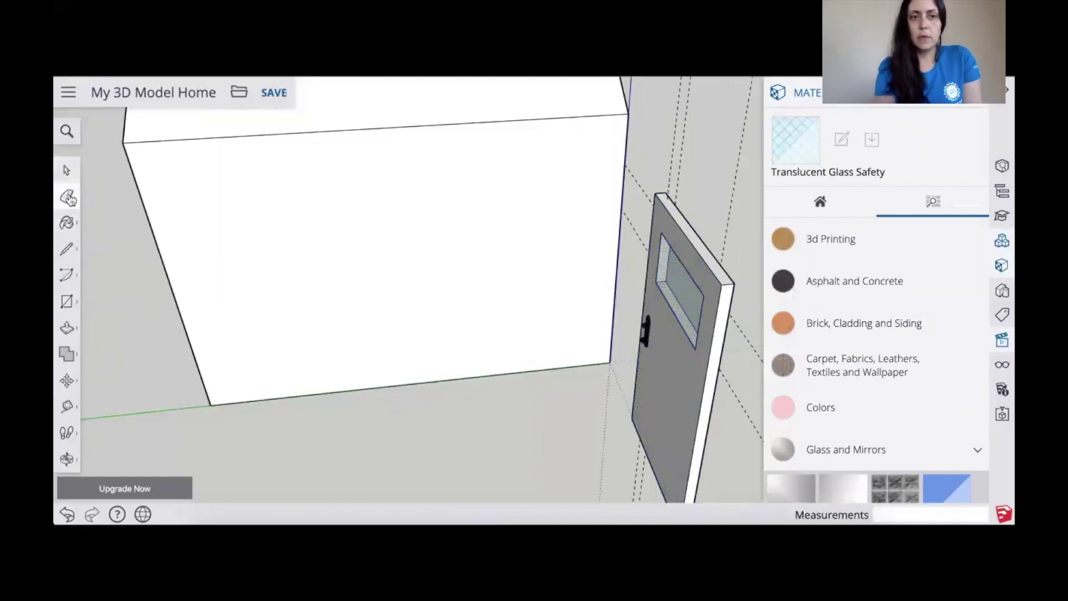
Step: Erase the dashed guide lines above the door
left_click(1004, 88)
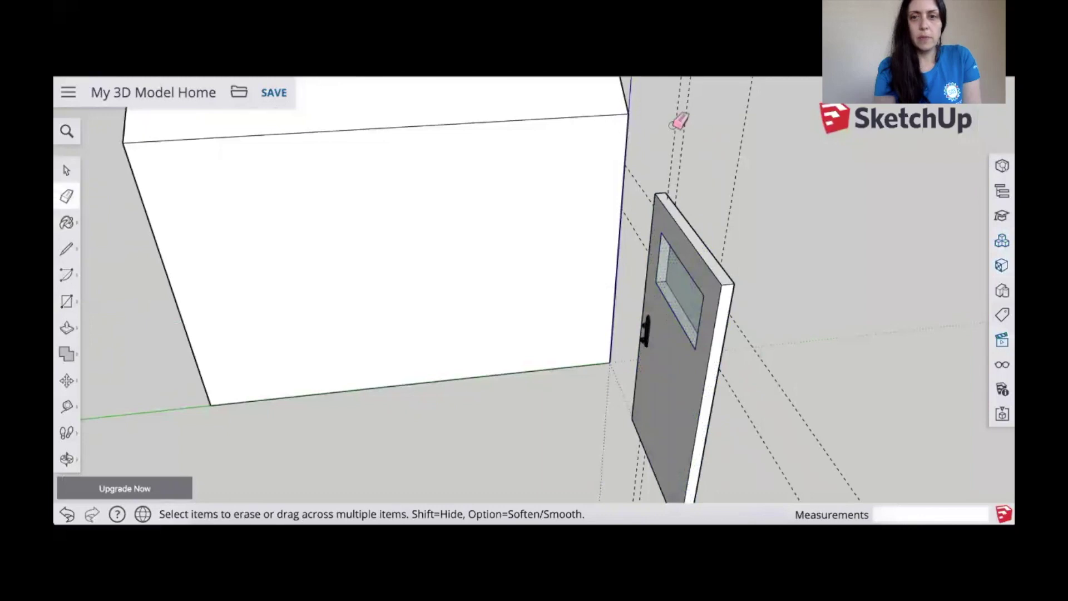
left_click_drag(748, 185, 682, 147)
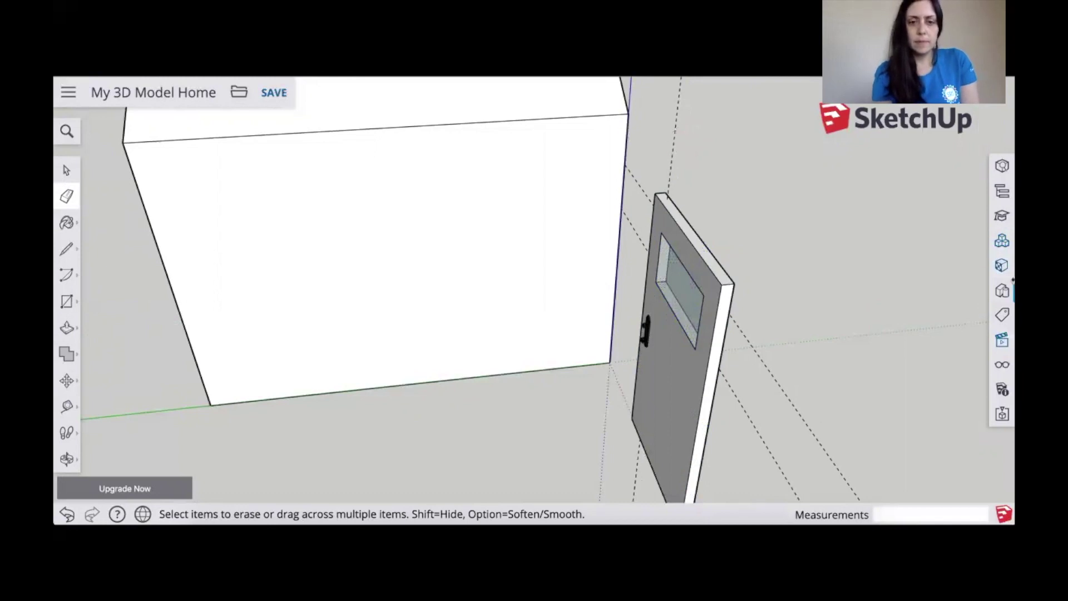
left_click(1004, 266)
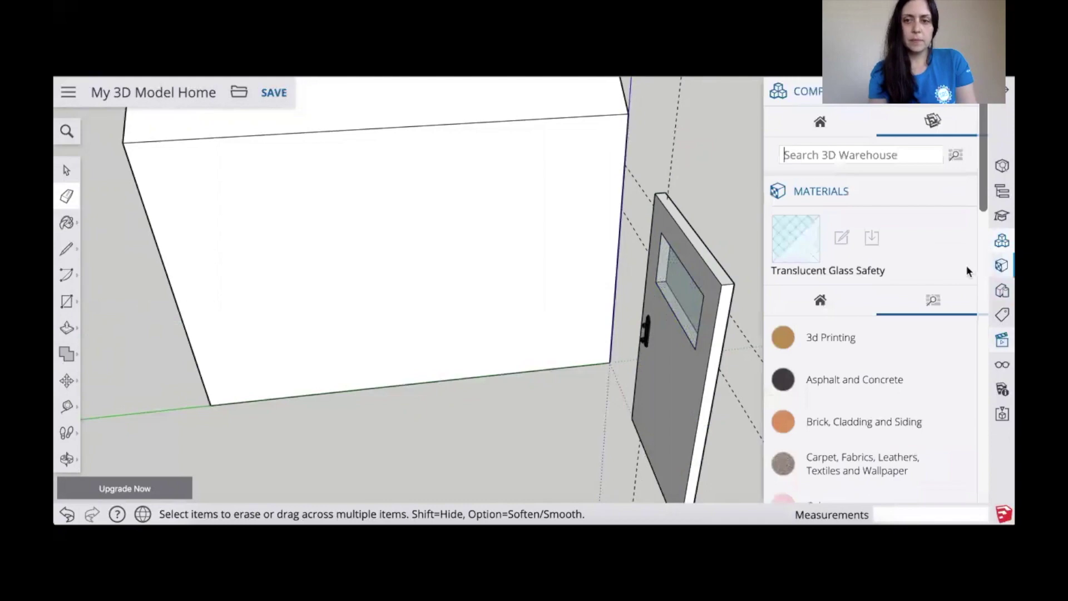
scroll(930, 249, "down", 10)
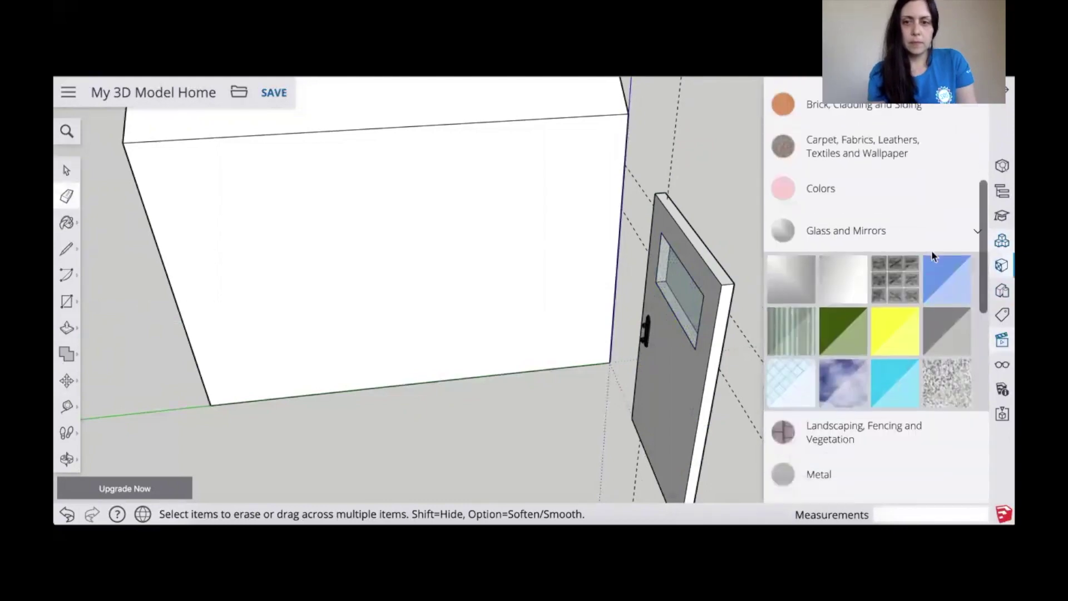
scroll(933, 257, "down", 5)
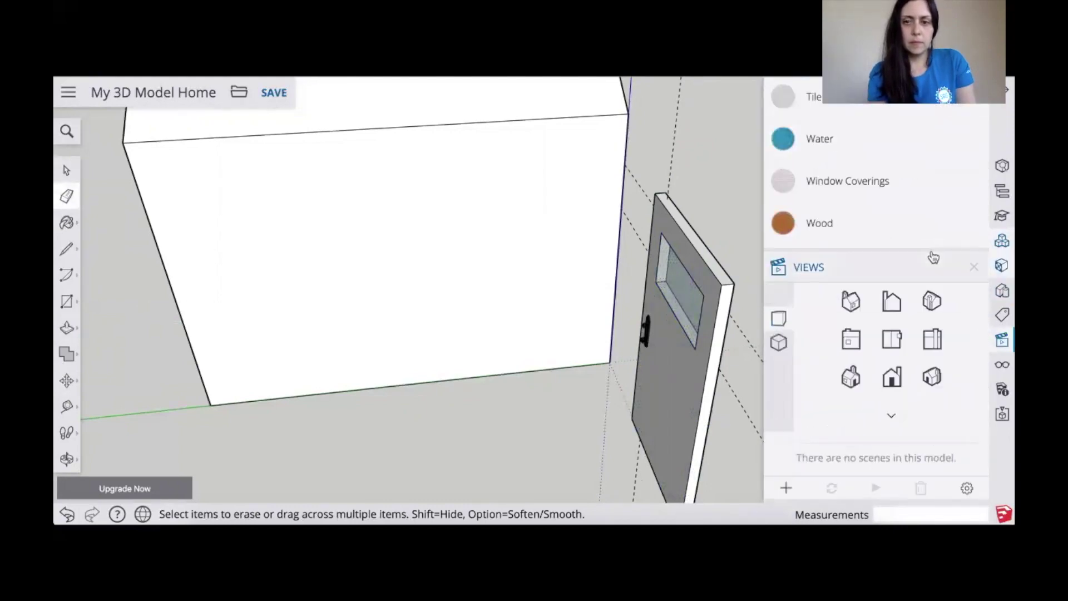
Step: Switch to the Front view and zoom out to frame the house and door
left_click(891, 382)
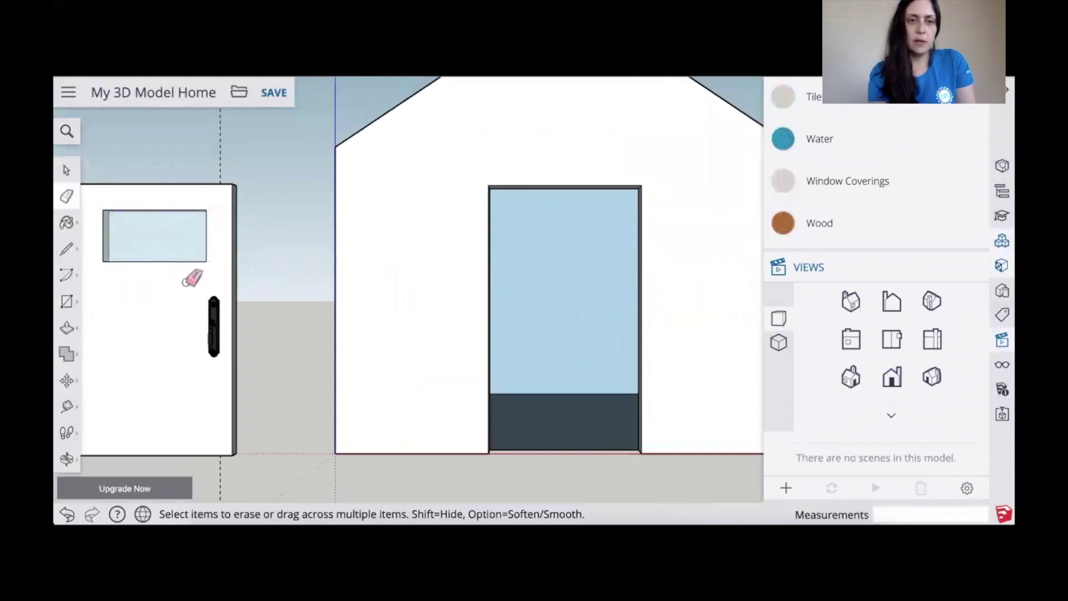
right_click(190, 278)
mouse_move(231, 393)
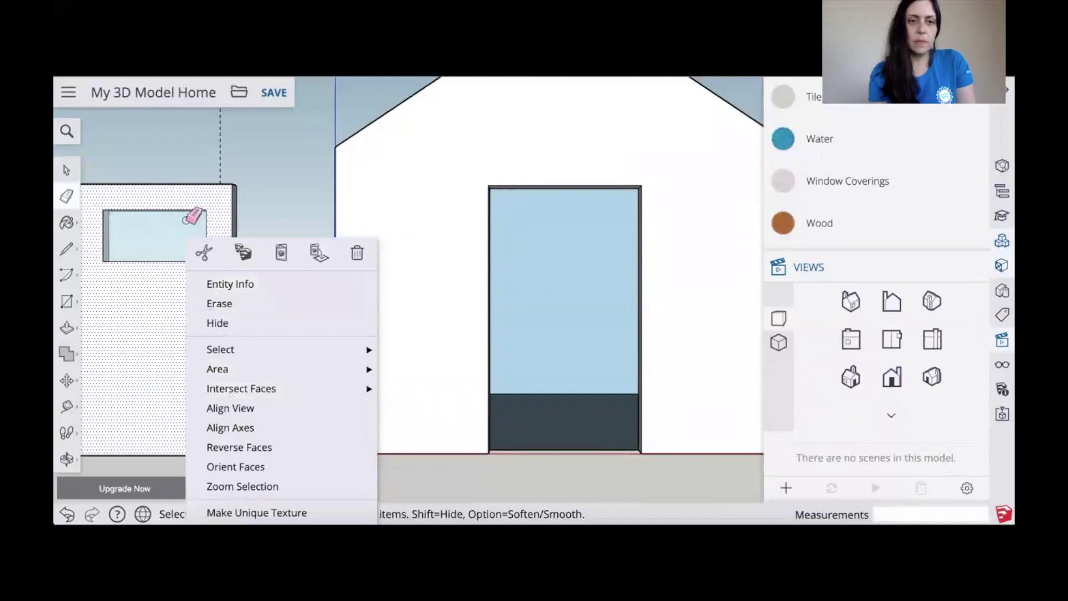
left_click(229, 149)
key("space")
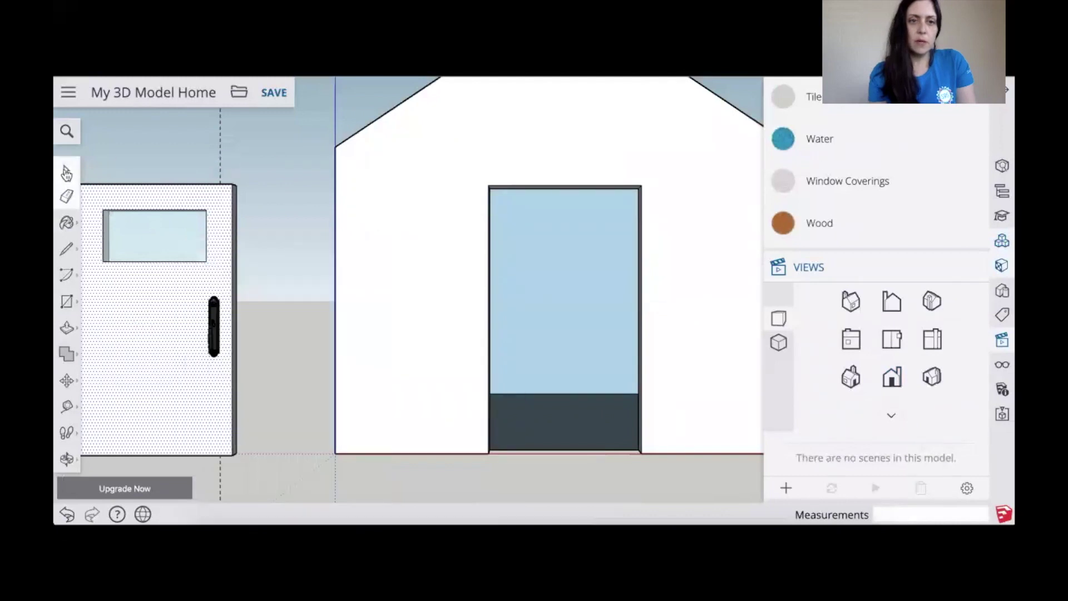
left_click(217, 149)
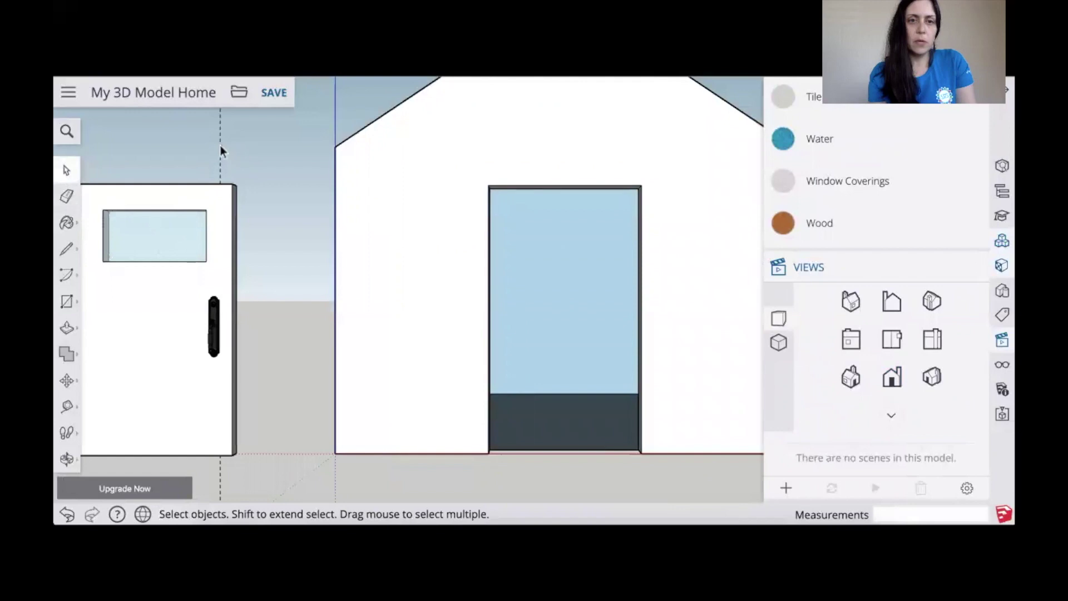
key("Return")
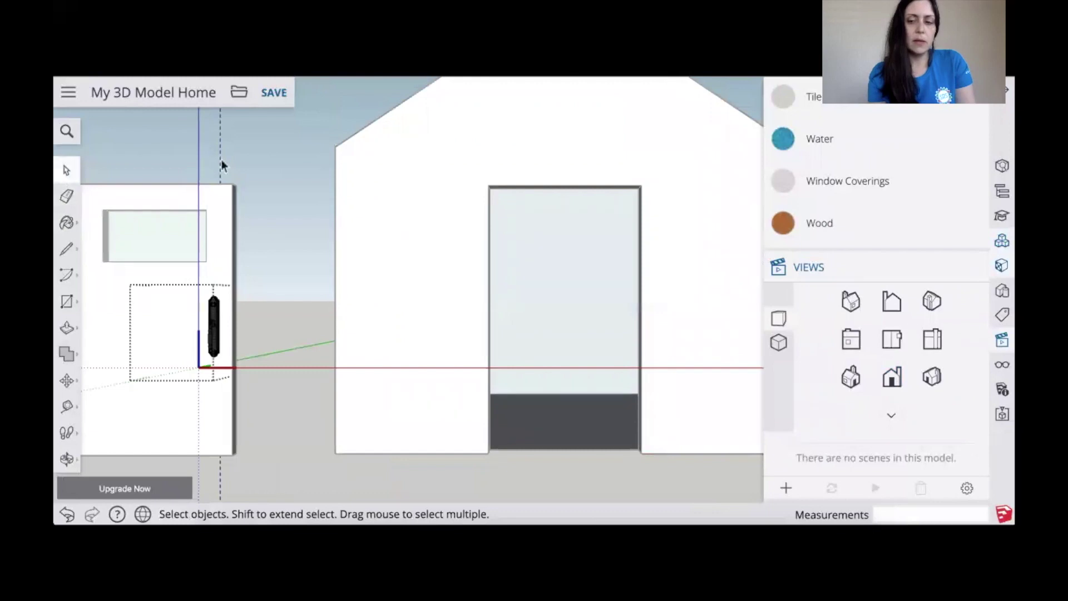
left_click(257, 162)
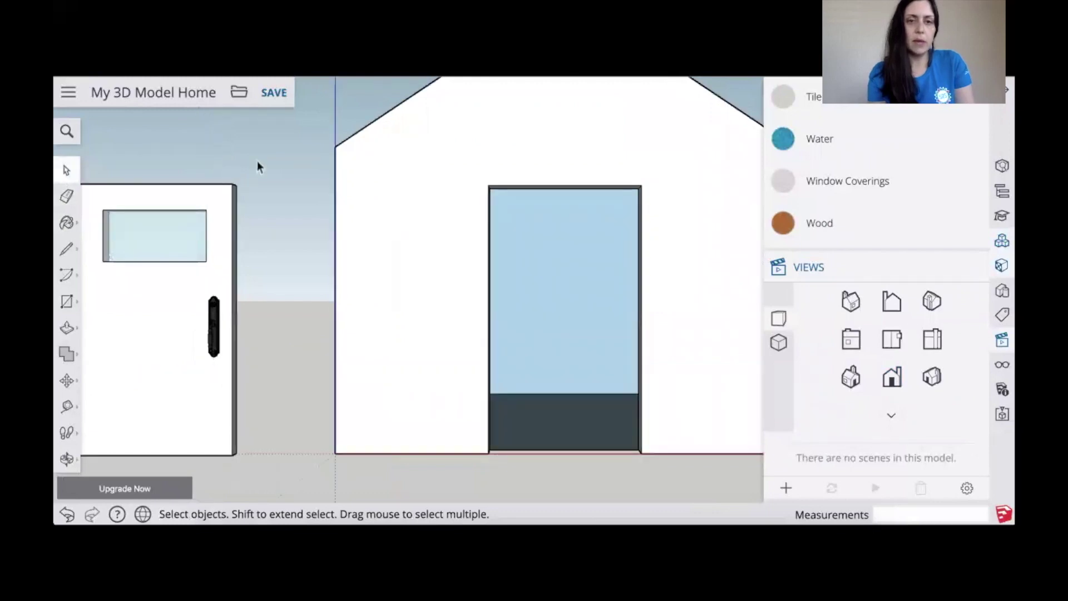
scroll(285, 288, "down", 3)
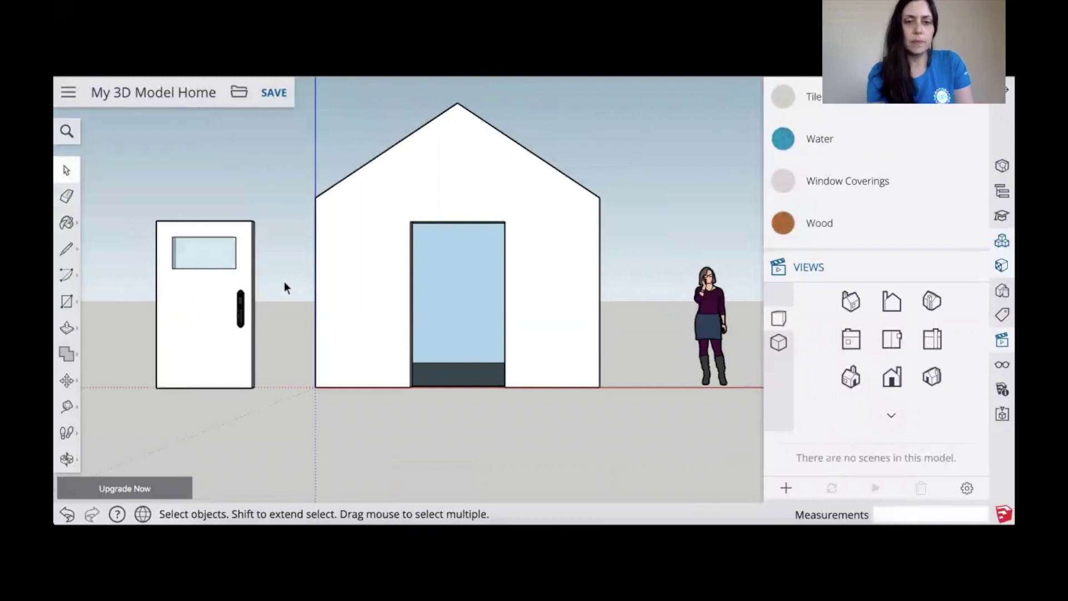
scroll(285, 287, "down", 3)
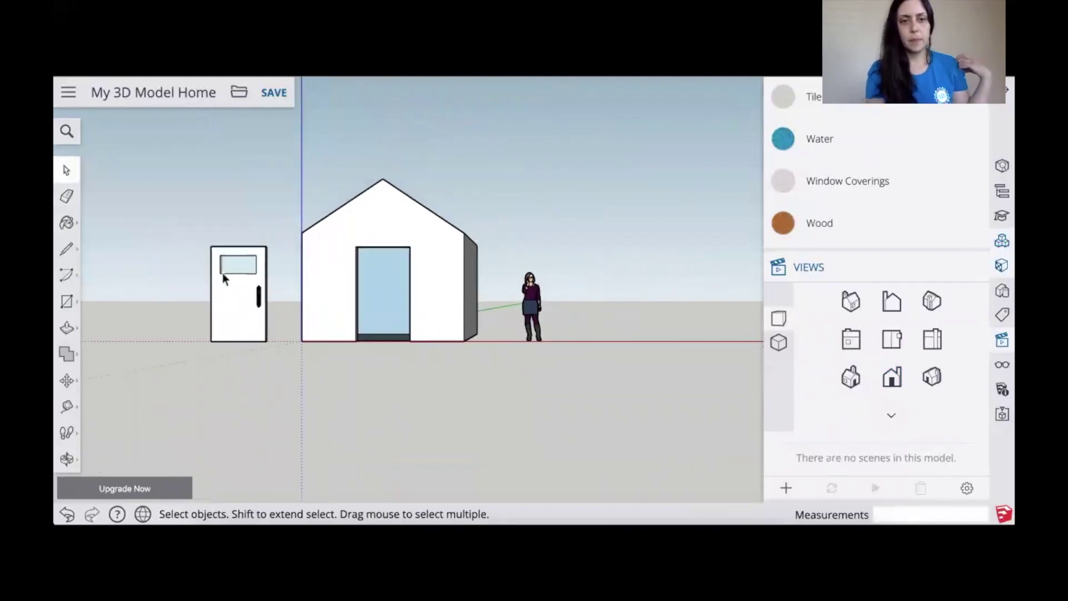
Step: Box-select the door panel, window and handles and combine them with Make Group
right_click(250, 348)
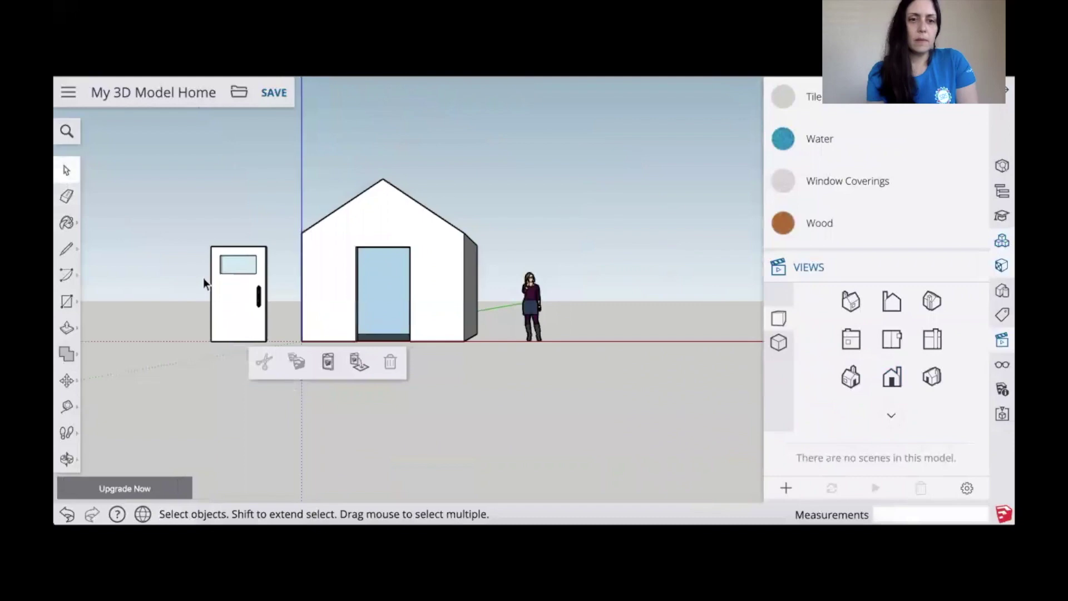
left_click_drag(197, 236, 262, 351)
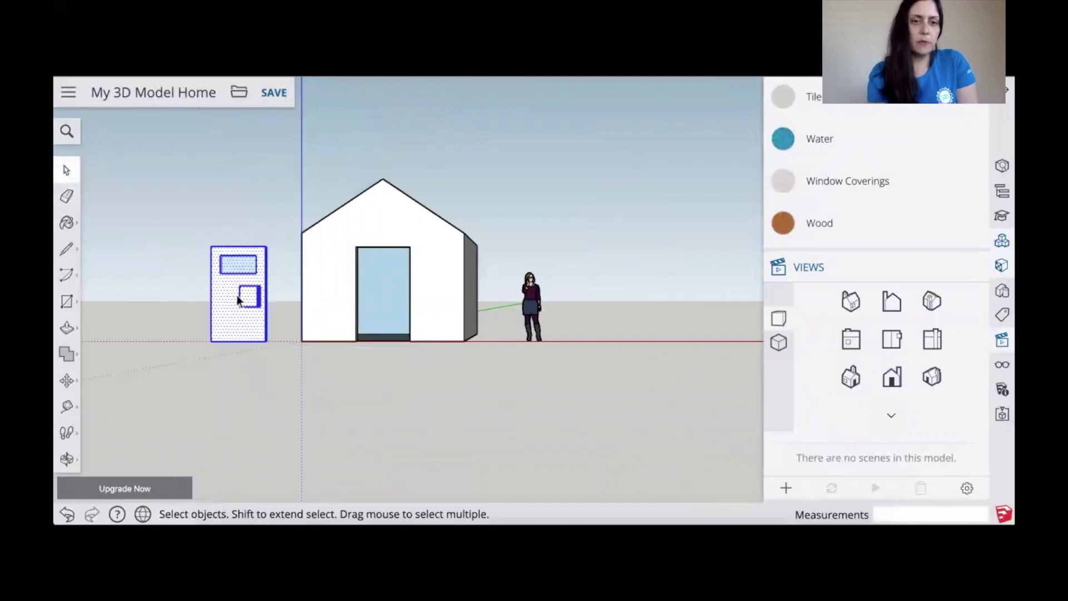
right_click(237, 301)
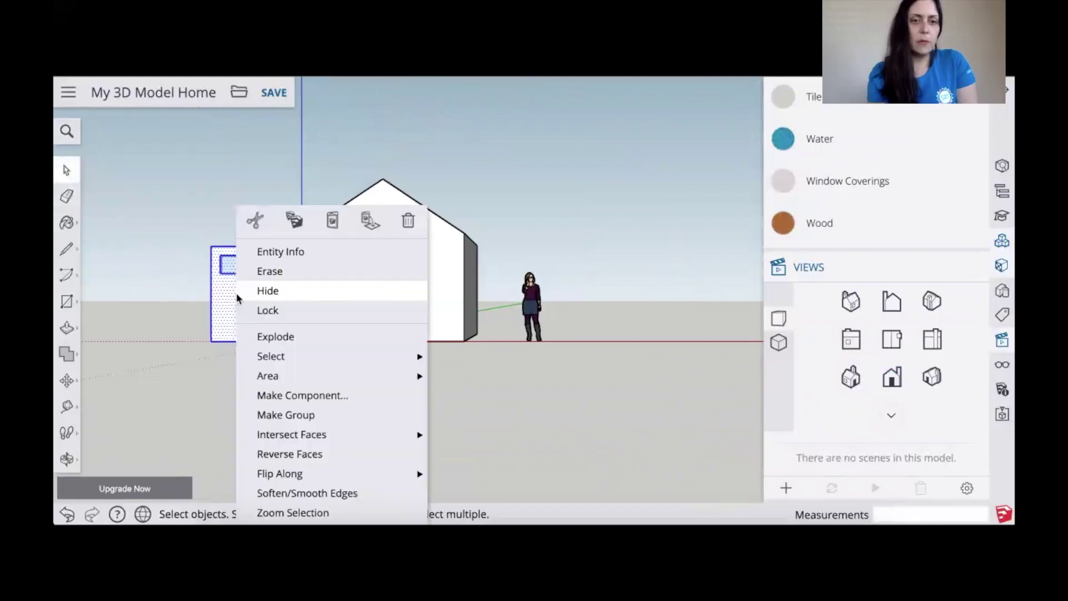
left_click(280, 413)
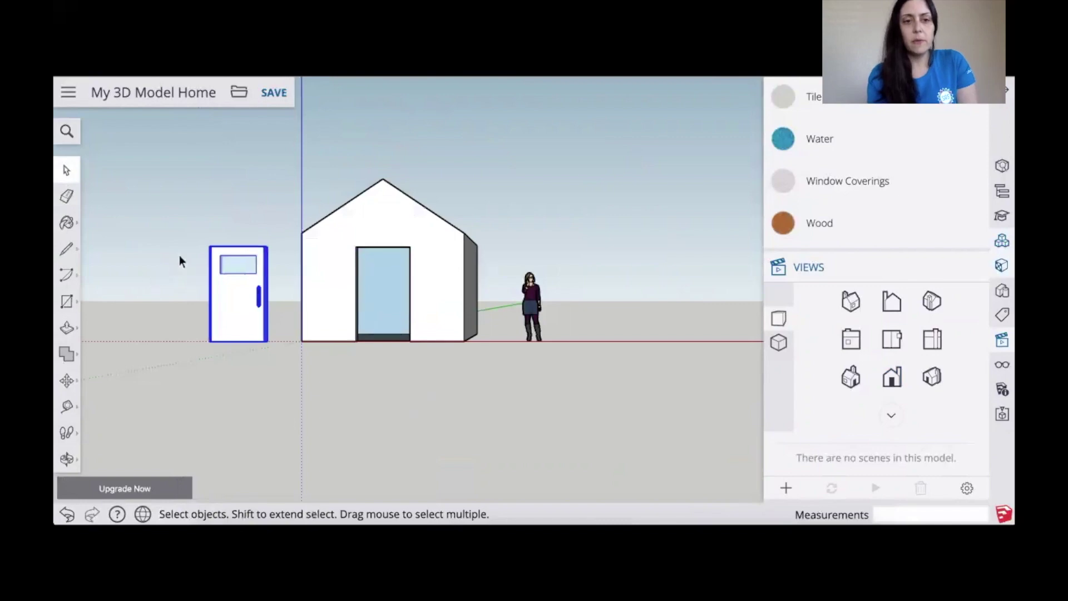
Step: In Iso view, rotate the door group 55.7° about its top corner from the red axis
left_click(850, 377)
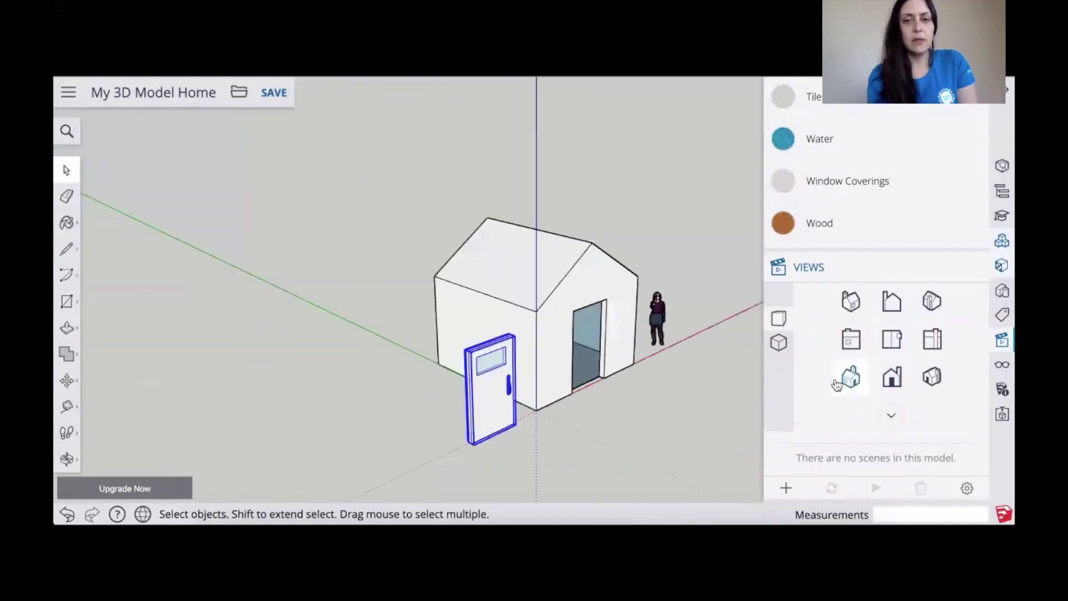
left_click(66, 380)
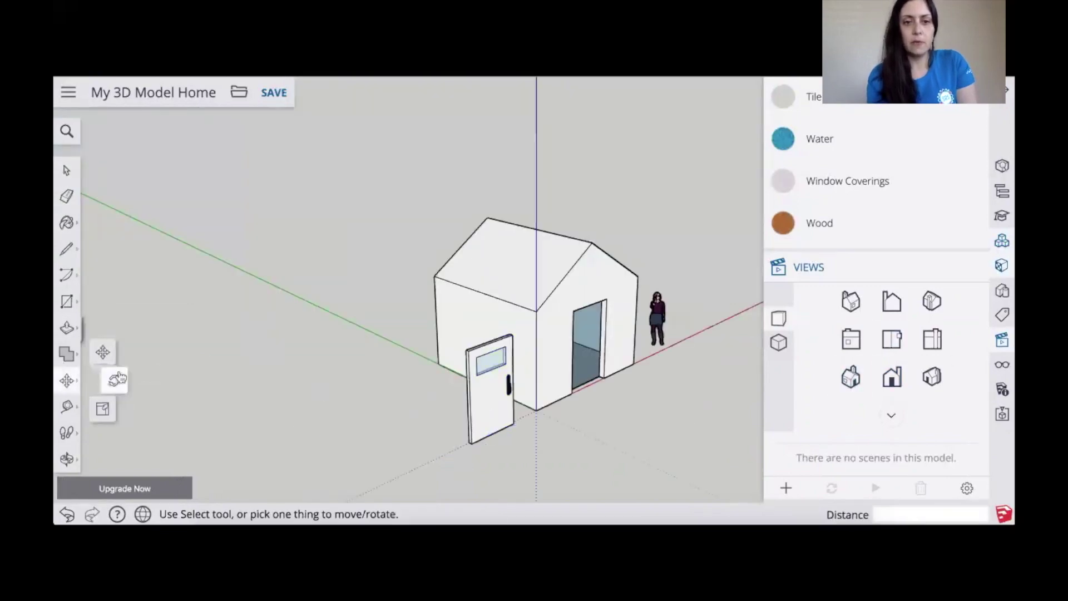
left_click(114, 380)
scroll(482, 356, "down", 3)
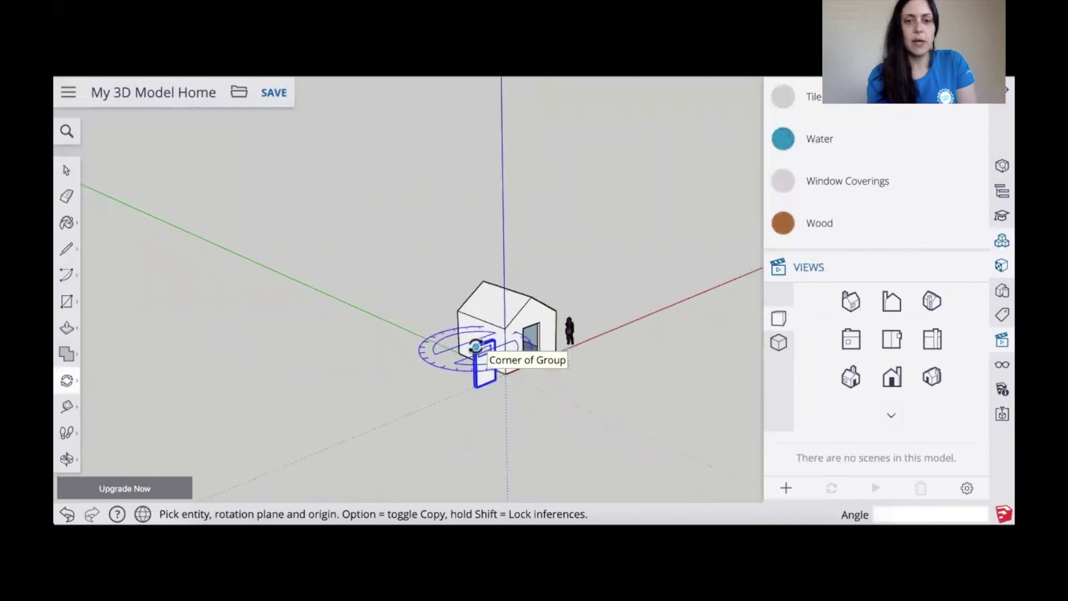
scroll(482, 347, "up", 8)
scroll(472, 348, "up", 3)
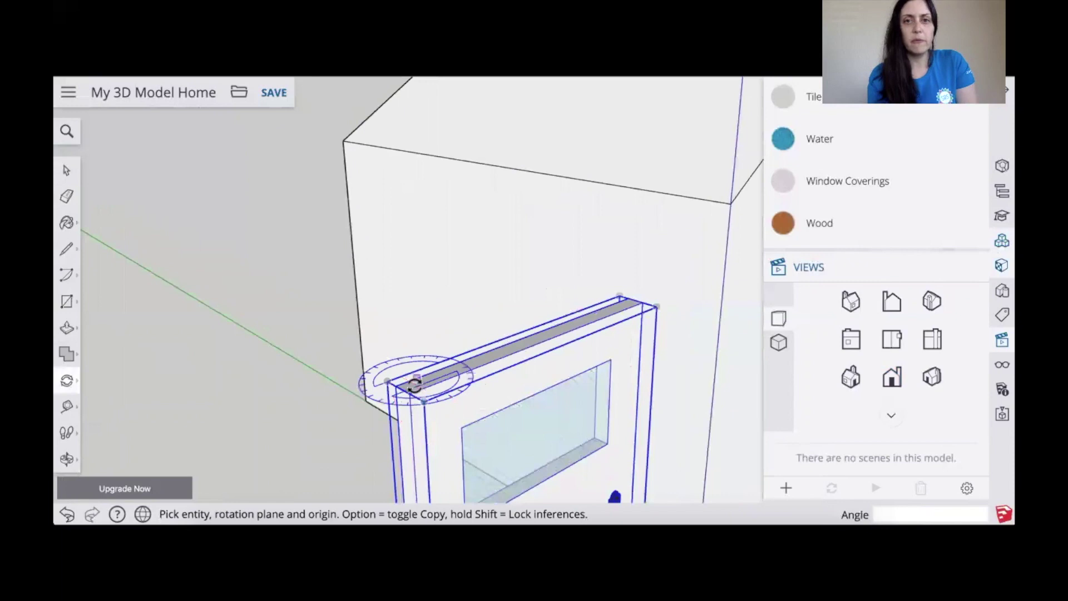
left_click(415, 381)
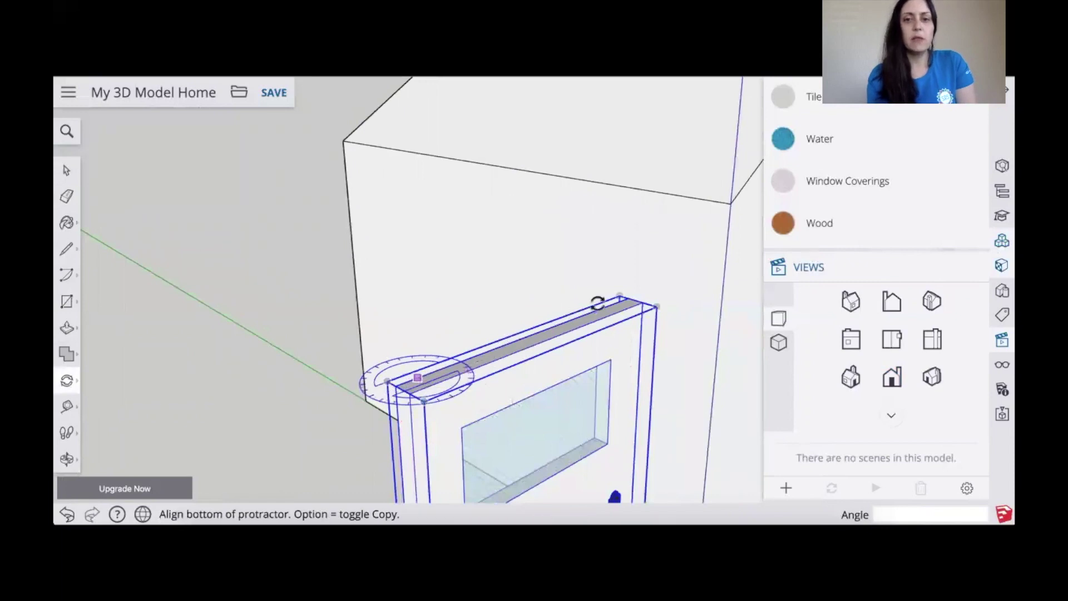
left_click(567, 298)
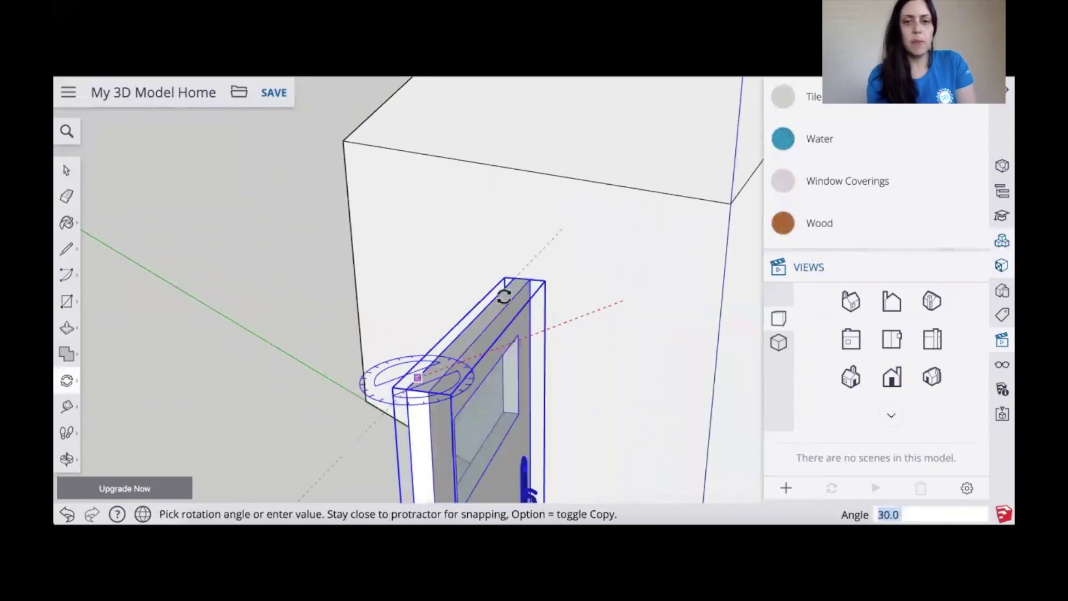
left_click(638, 397)
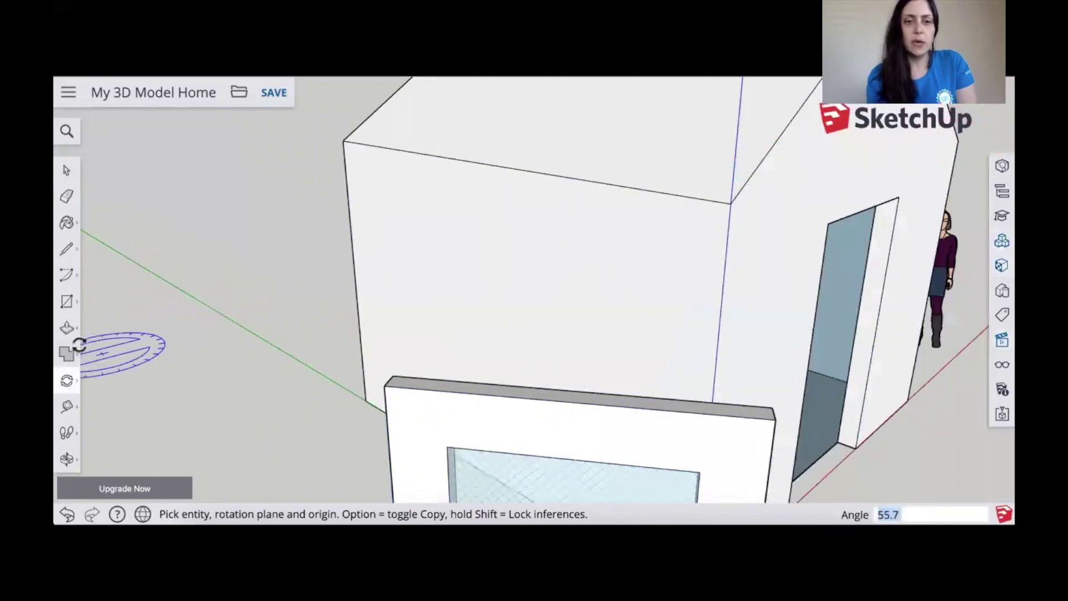
left_click(73, 375)
Step: Move the door group by its corner onto the doorway corner of the house
left_click(104, 349)
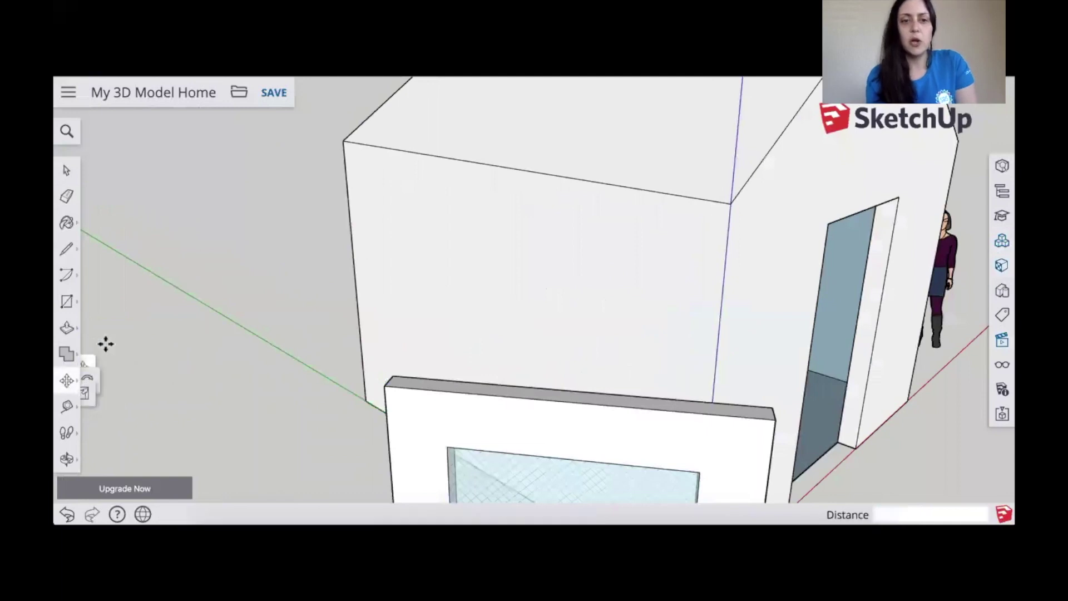
left_click(385, 382)
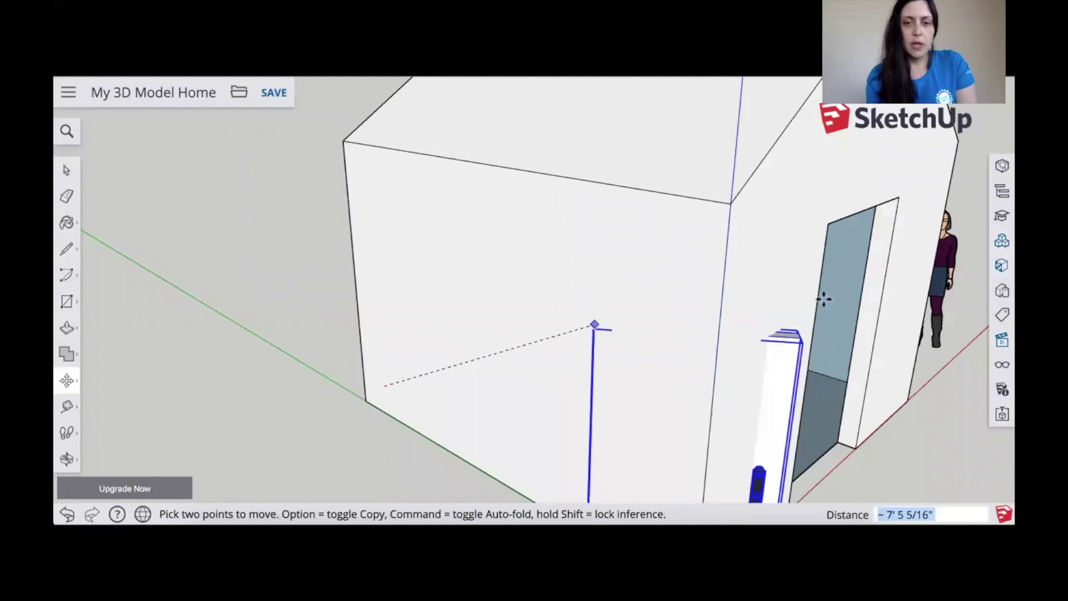
left_click(826, 223)
scroll(235, 348, "down", 10)
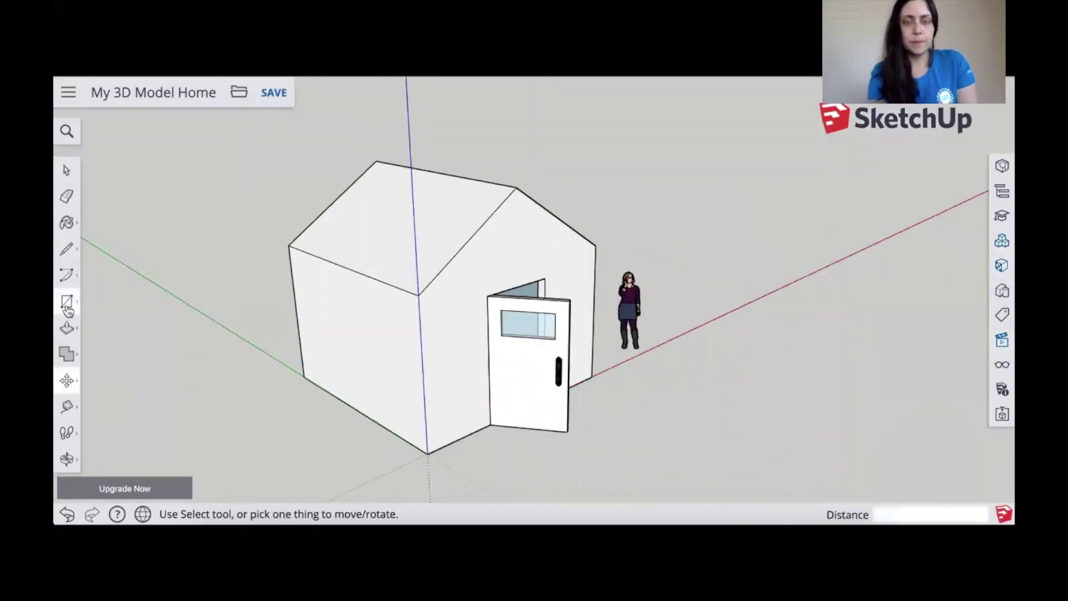
middle_click_drag(312, 303, 498, 294)
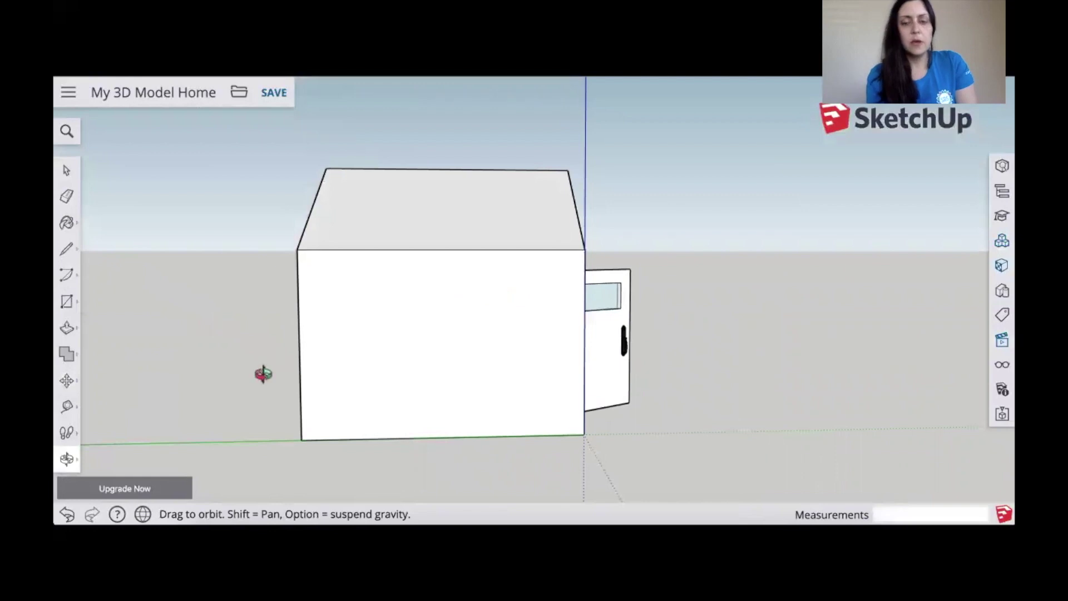
Step: Place vertical guides 2' in from the side wall's left and right edges
left_click(80, 410)
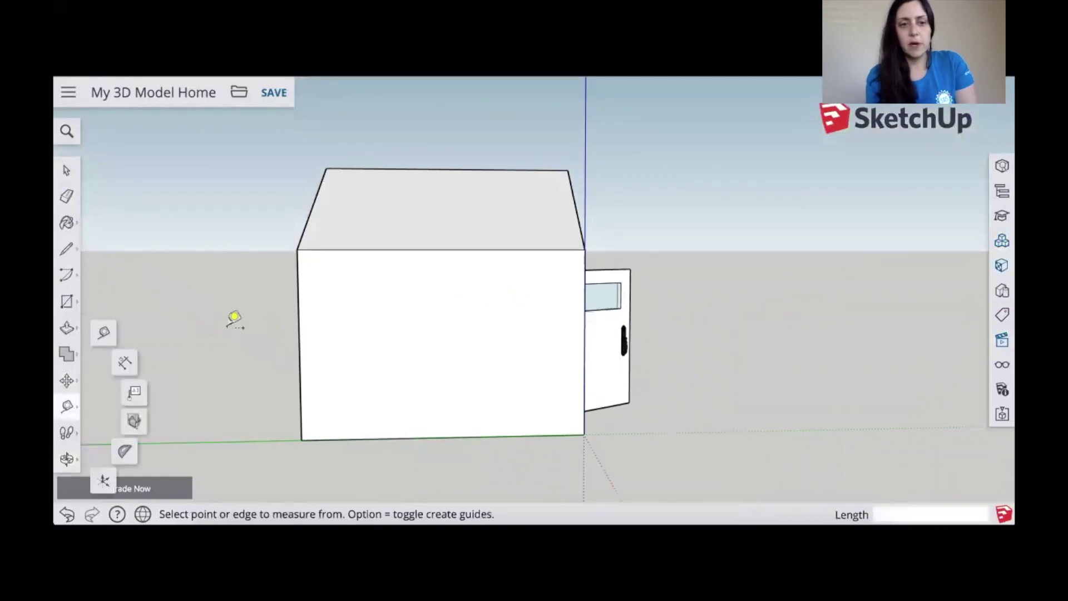
left_click(298, 293)
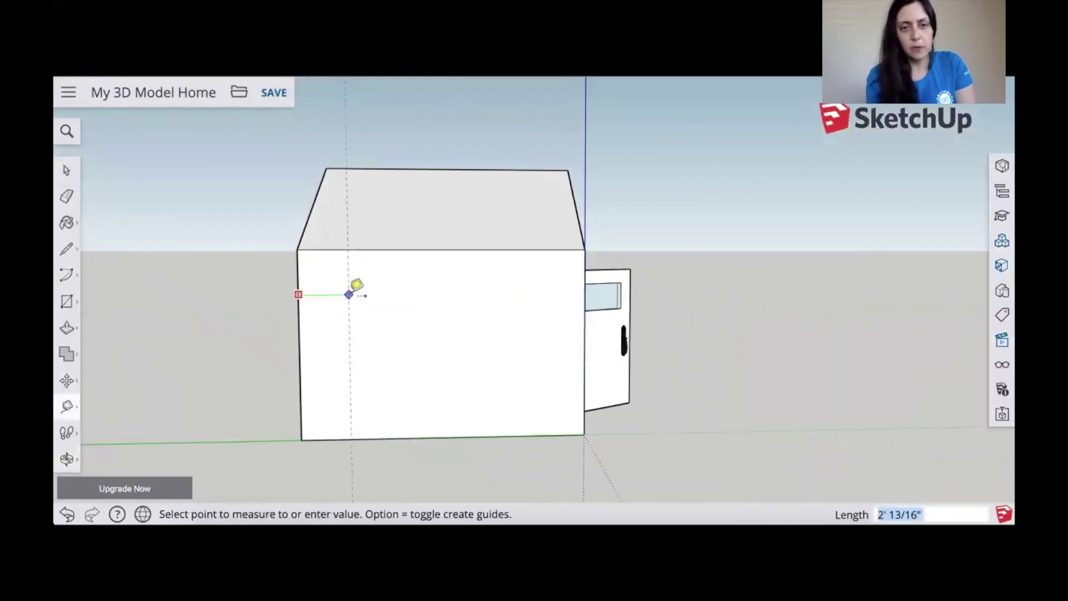
key("Return")
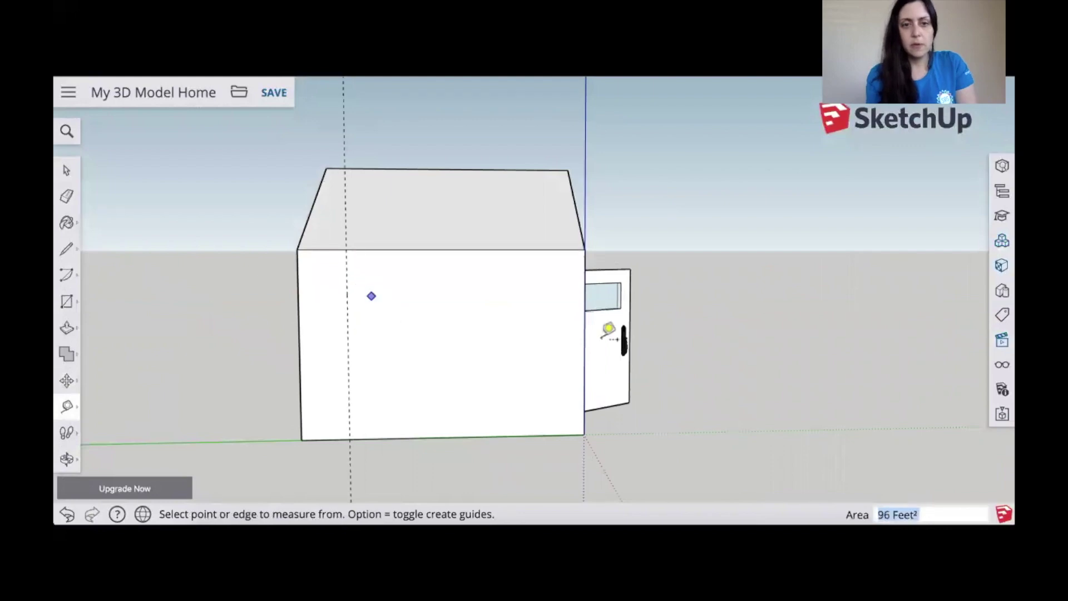
left_click(584, 324)
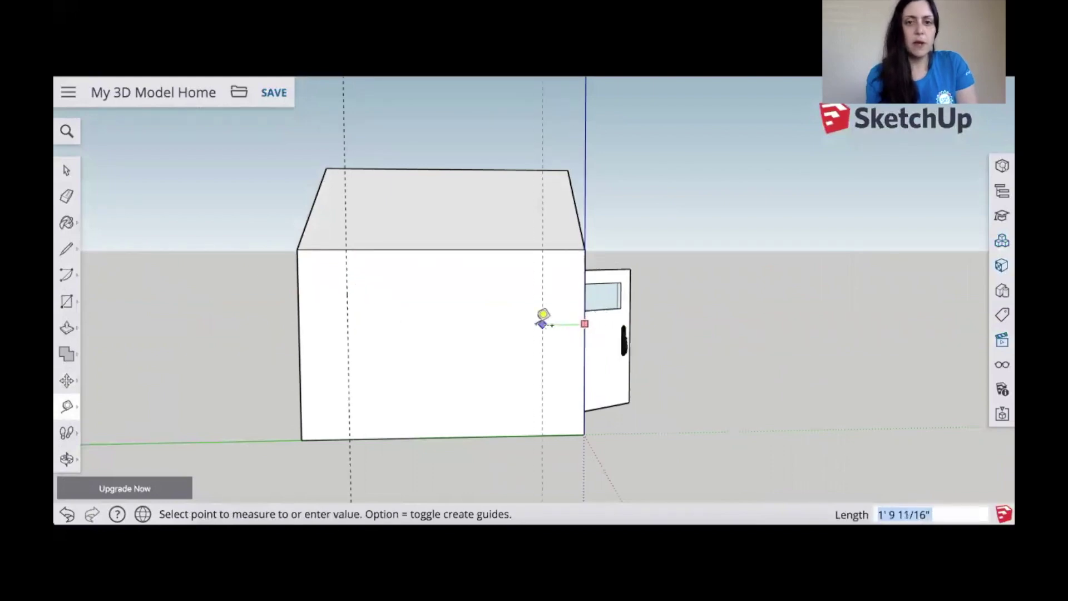
type("2")
key("Return")
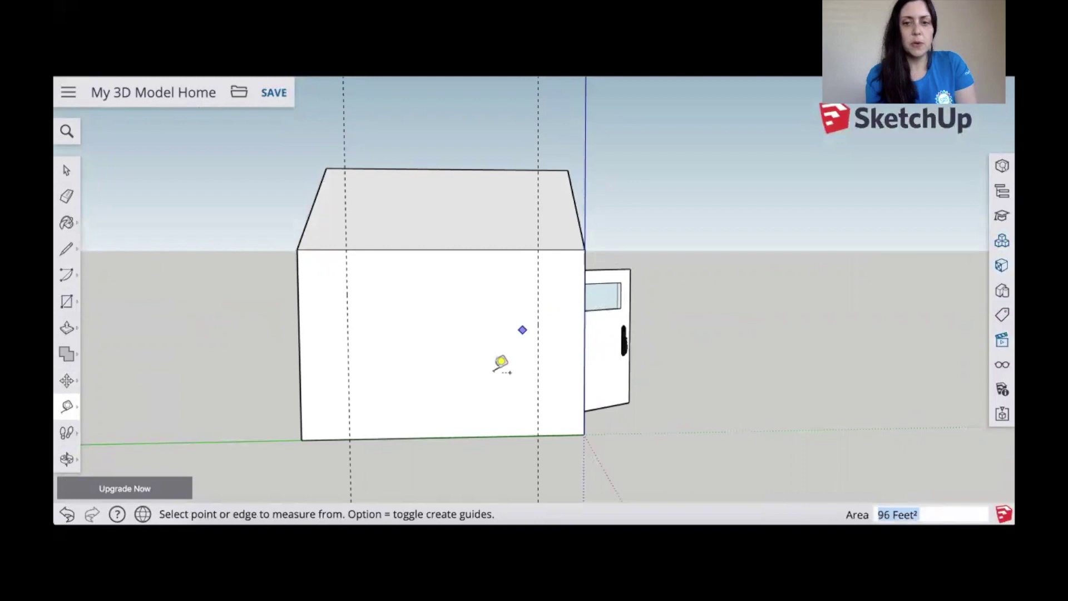
Step: Add horizontal guides 3'5" above the bottom and 1' below the wall's top edge
type("3'5\"")
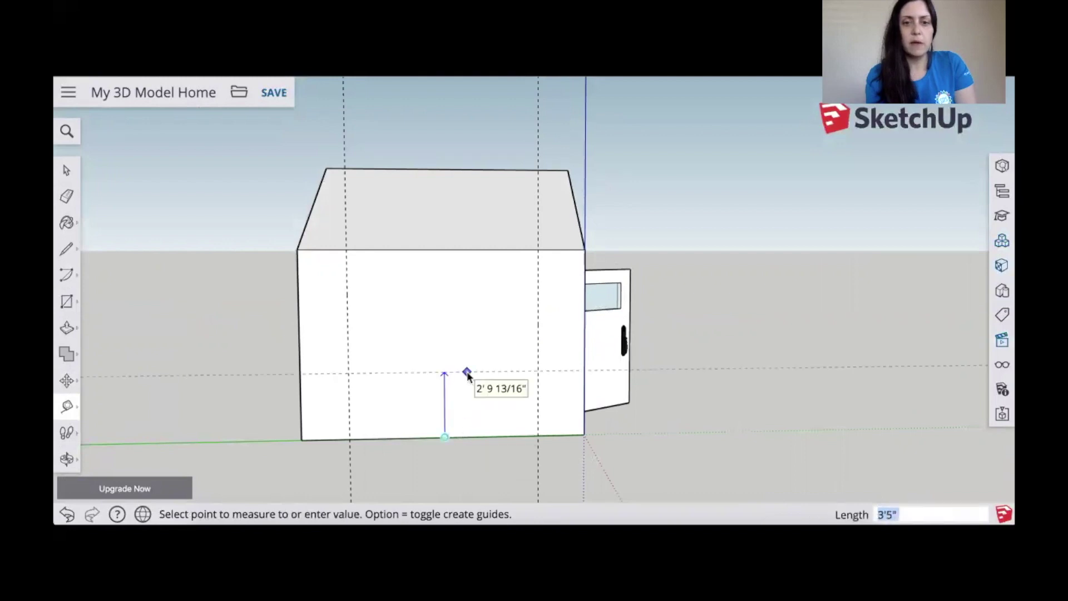
key("Return")
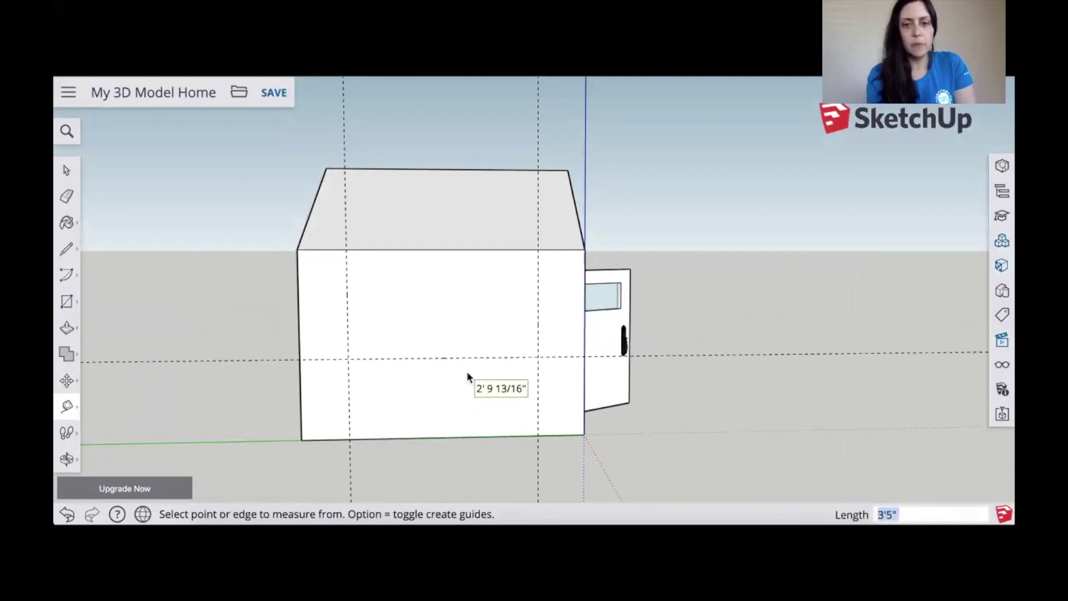
left_click(443, 250)
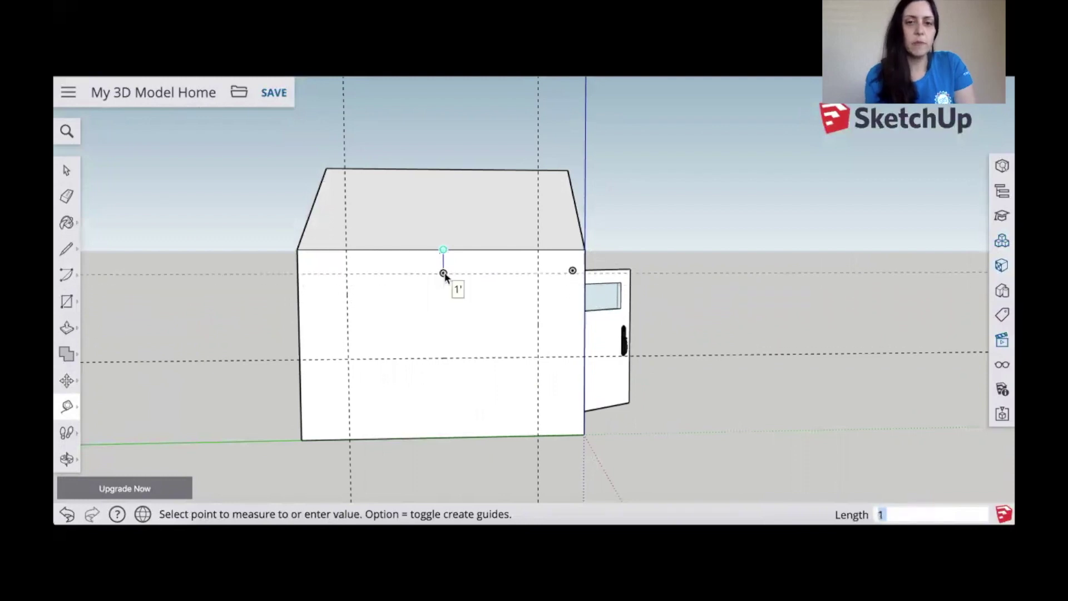
type("1")
key("Return")
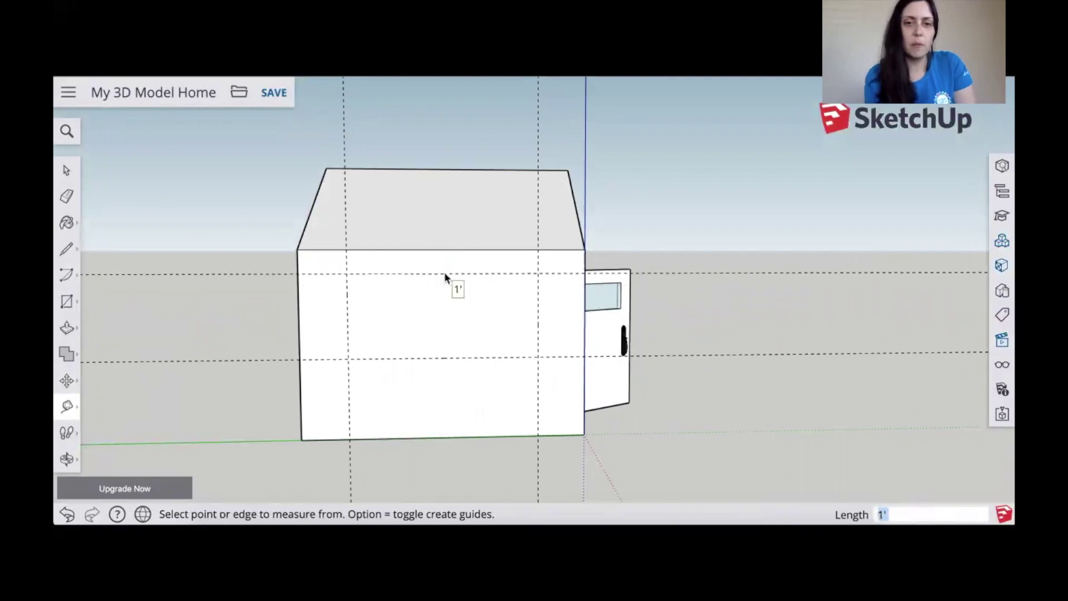
left_click(66, 300)
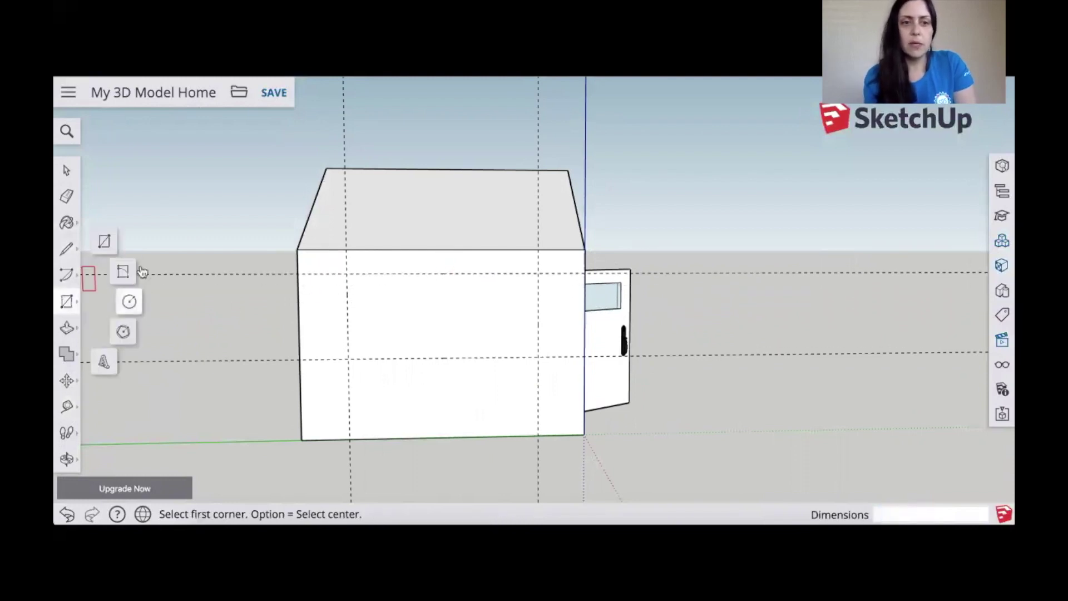
Step: Draw the window rectangle between guide intersections, push it in 6", and delete the face
left_click(346, 272)
left_click(538, 357)
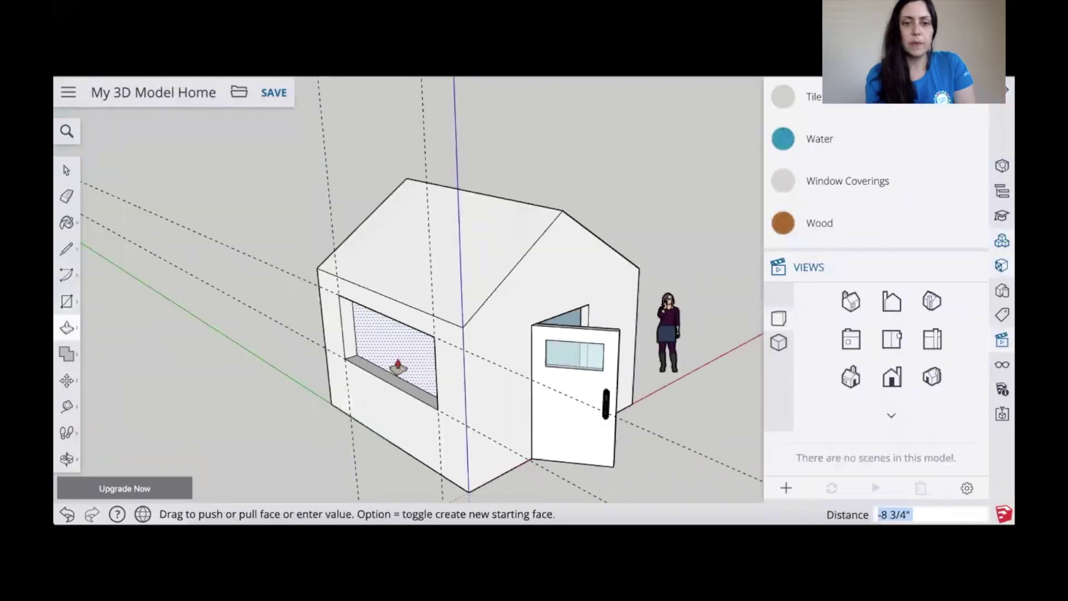
left_click_drag(397, 367, 402, 367)
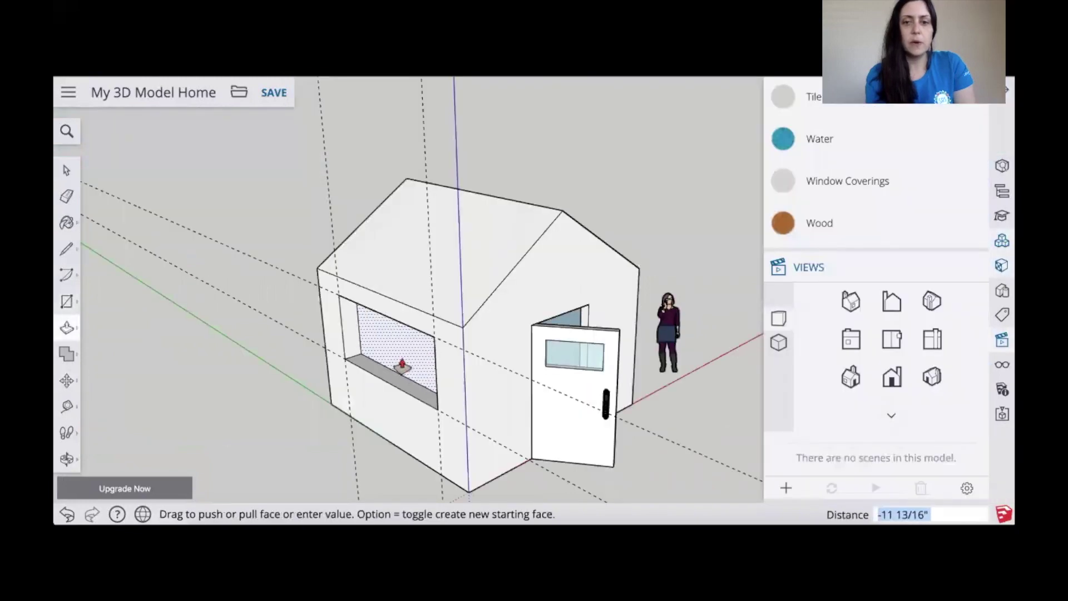
type("6")
key("Return")
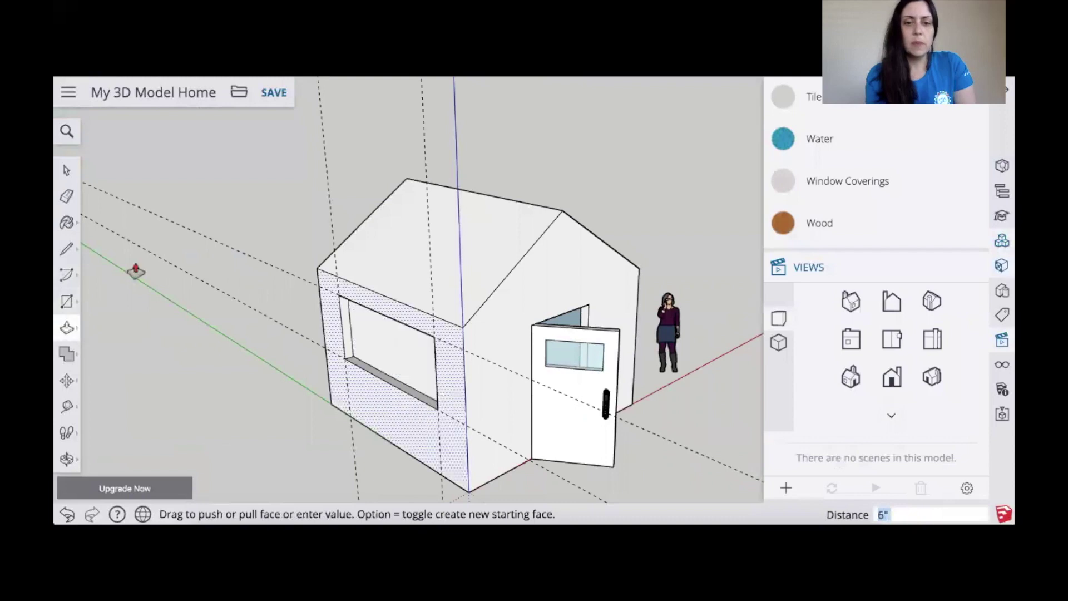
left_click(66, 169)
left_click(402, 357)
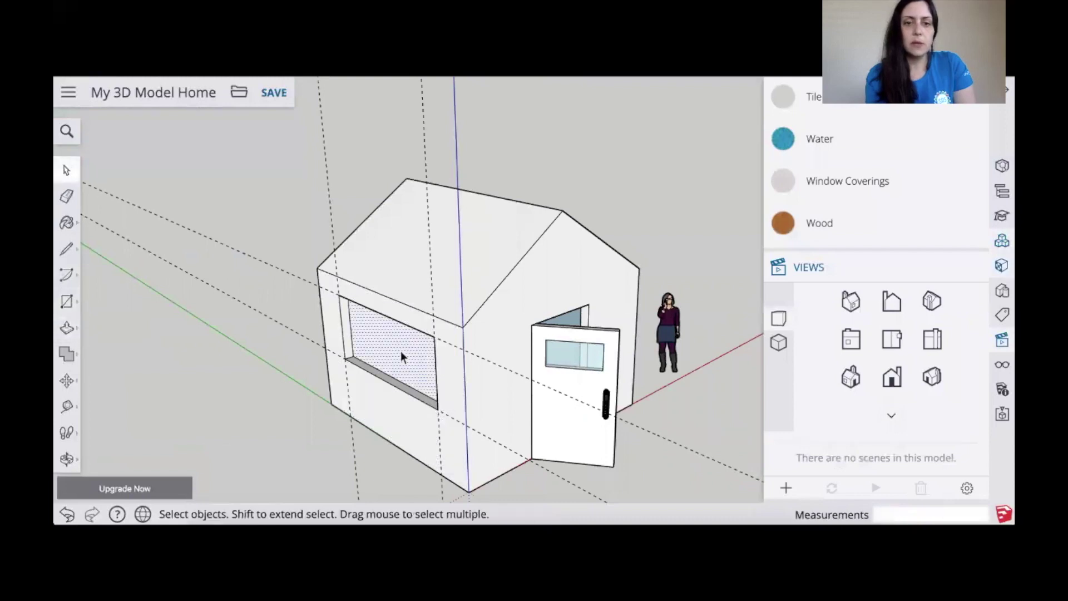
key("Delete")
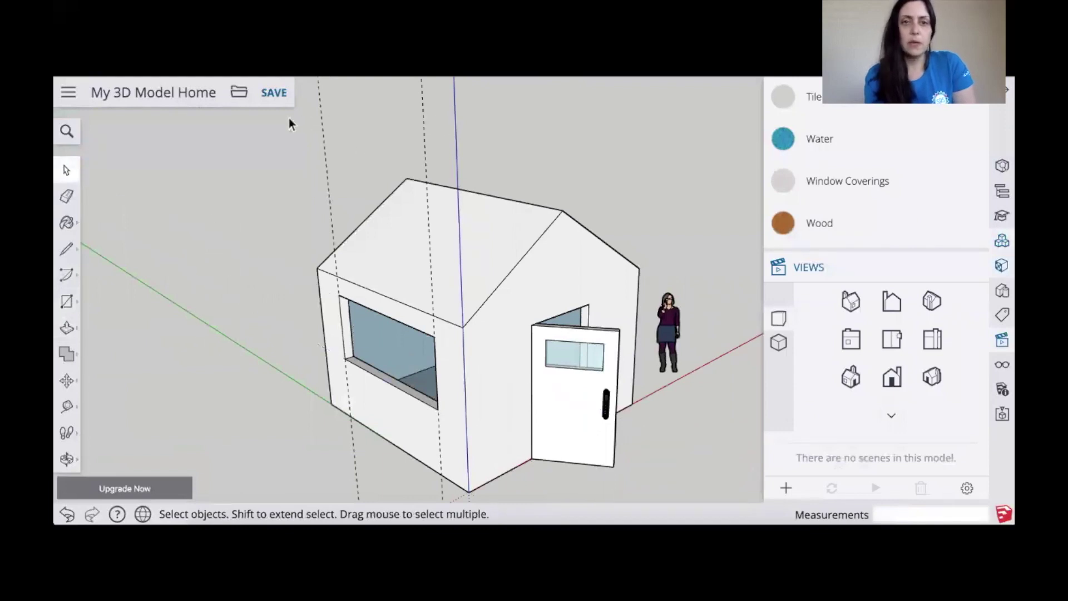
Step: Erase the remaining guide lines through the house and bring up the Paint Bucket materials library
left_click(68, 194)
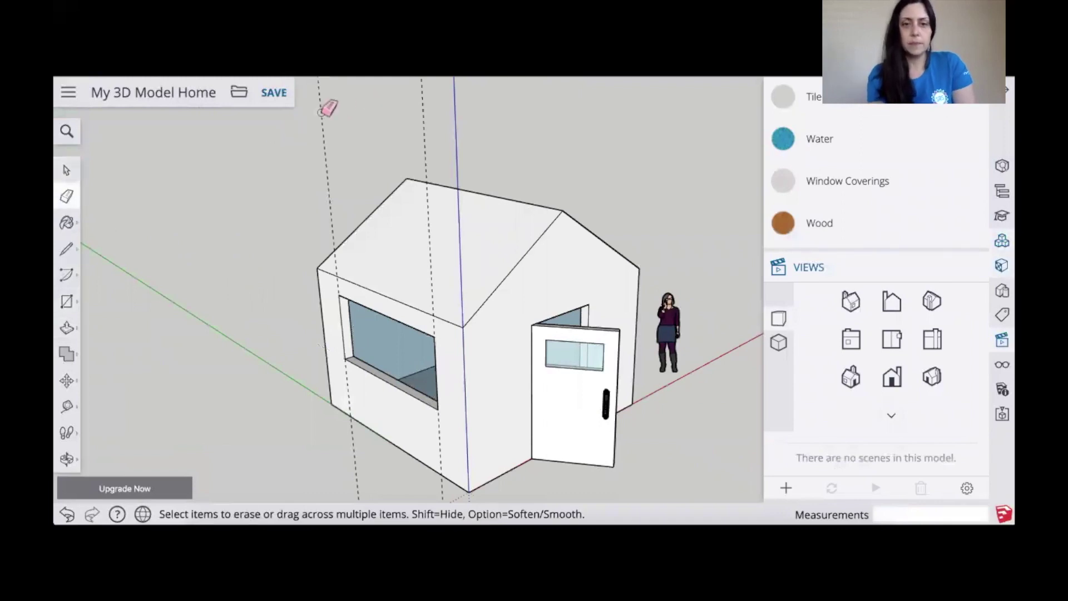
left_click(425, 101)
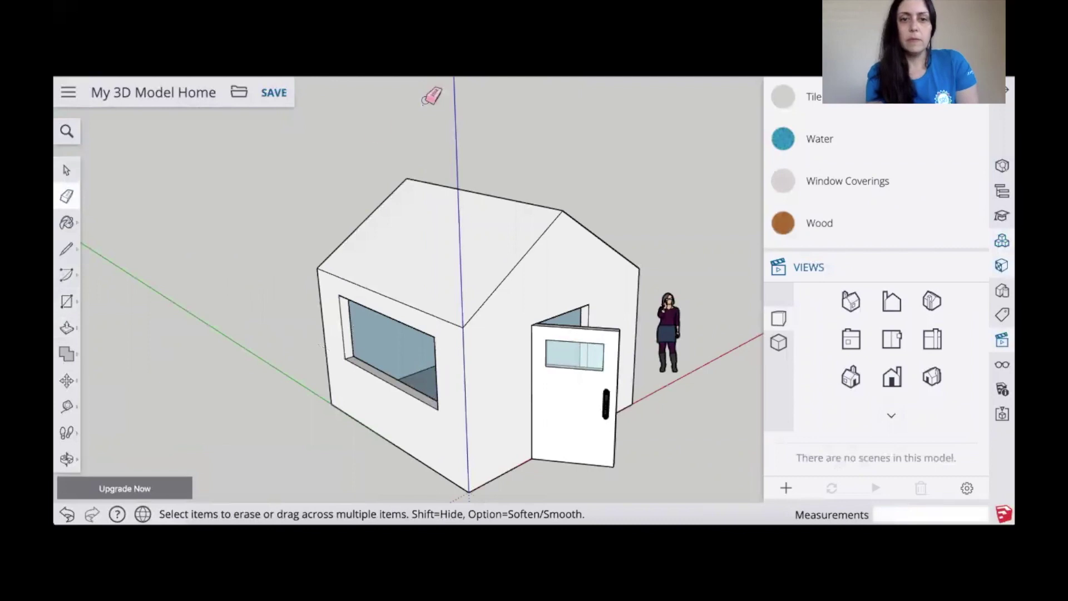
left_click(67, 170)
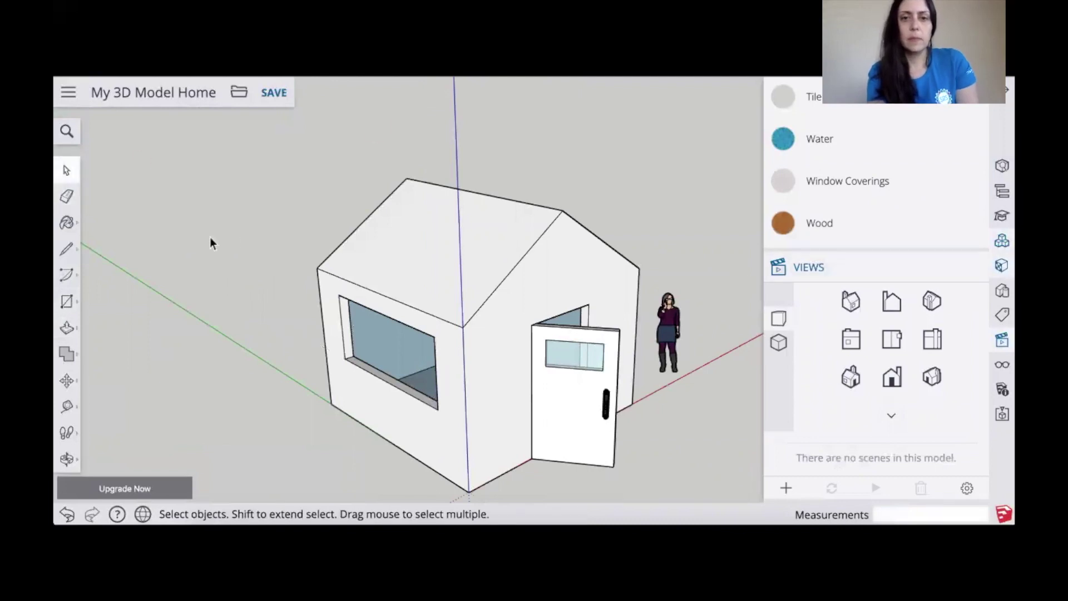
left_click(66, 223)
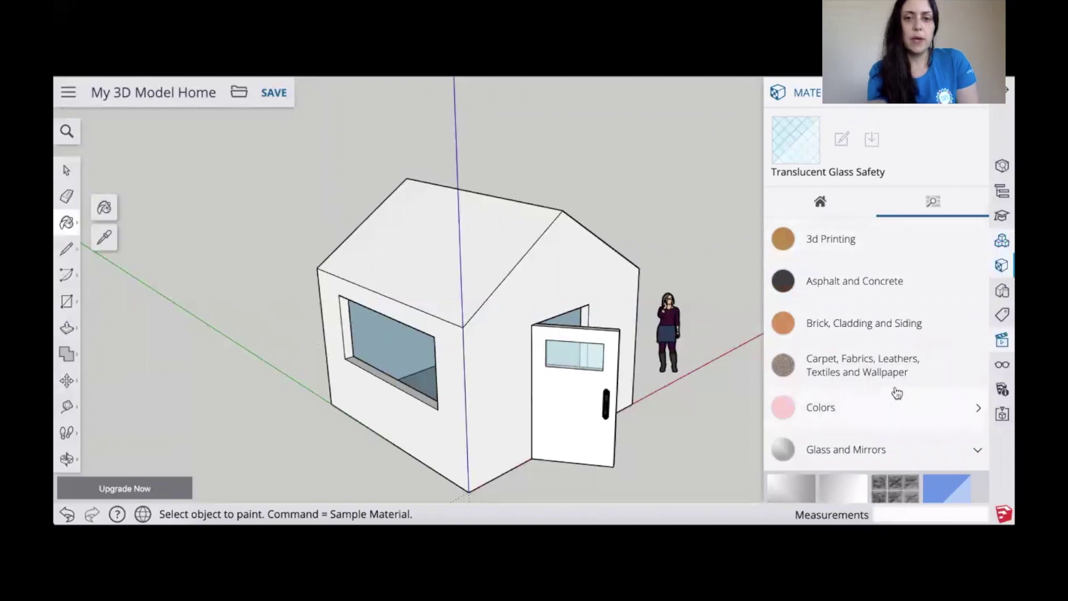
Step: Expand the Colors category and scroll through its swatches
scroll(897, 392, "down", 5)
left_click(833, 282)
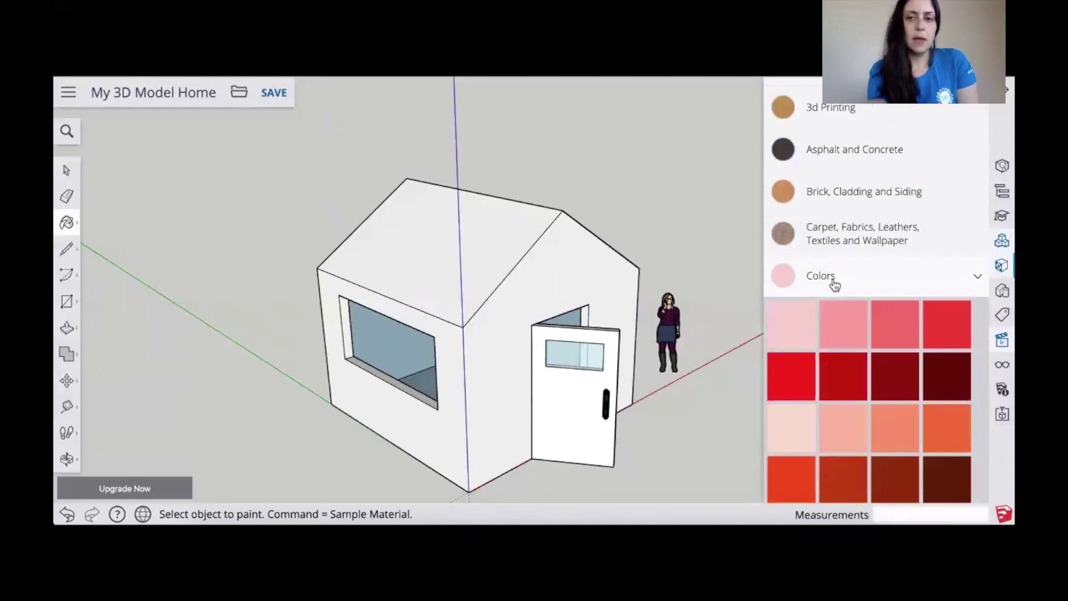
scroll(815, 365, "down", 8)
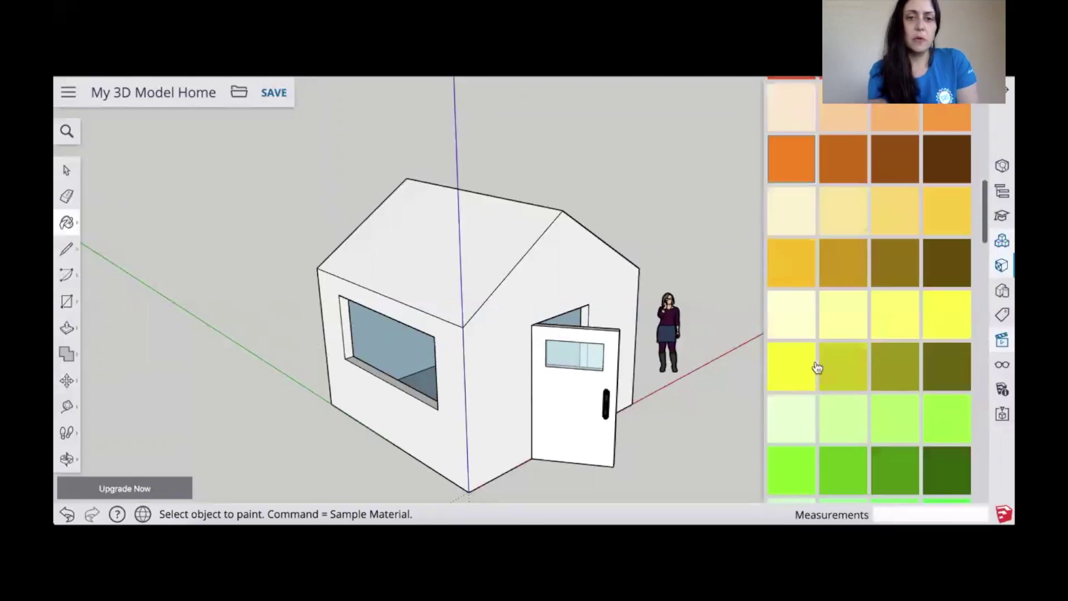
scroll(817, 367, "down", 10)
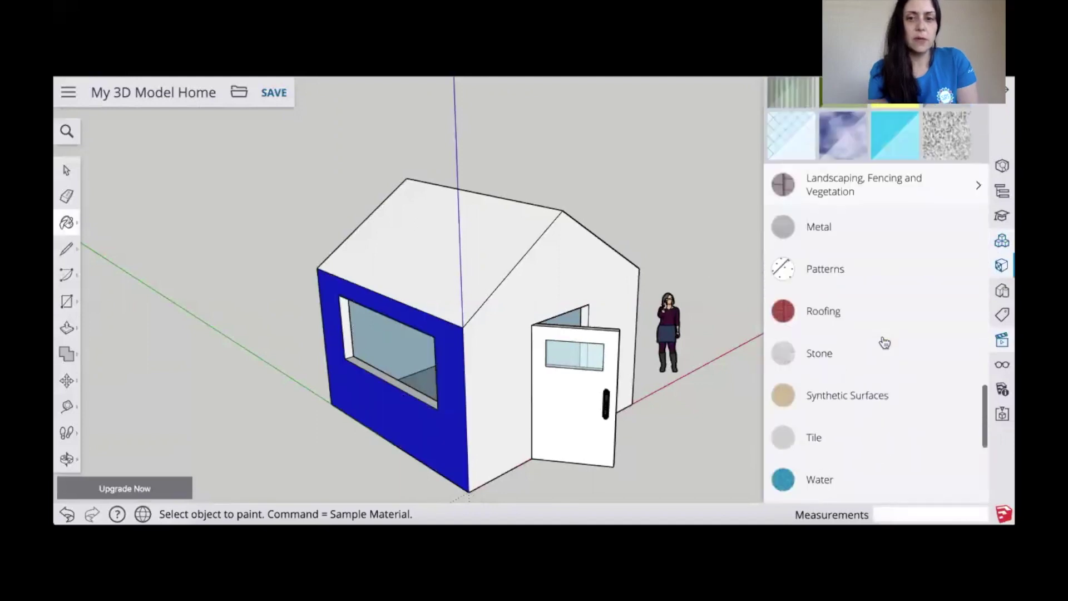
scroll(883, 342, "down", 2)
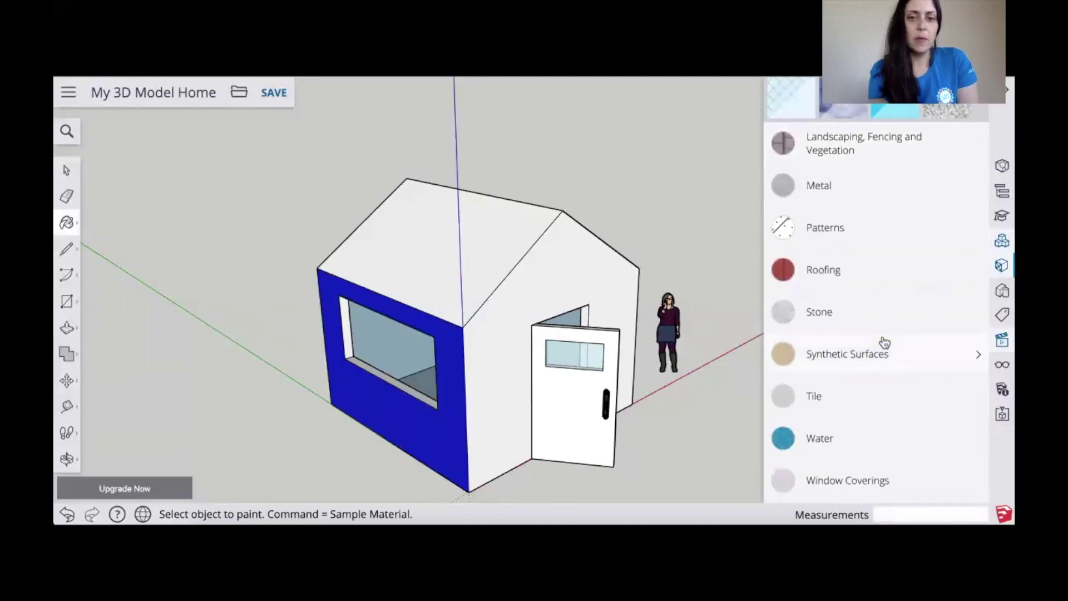
Step: Browse the Patterns, Synthetic Surfaces and Wood material categories
left_click(836, 242)
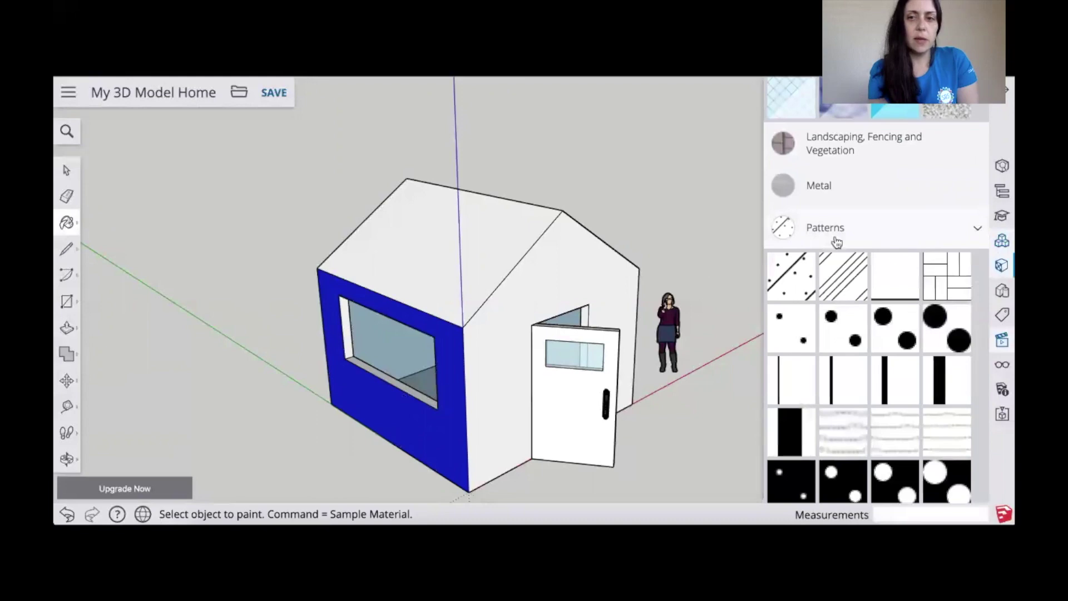
left_click(837, 243)
scroll(862, 330, "down", 4)
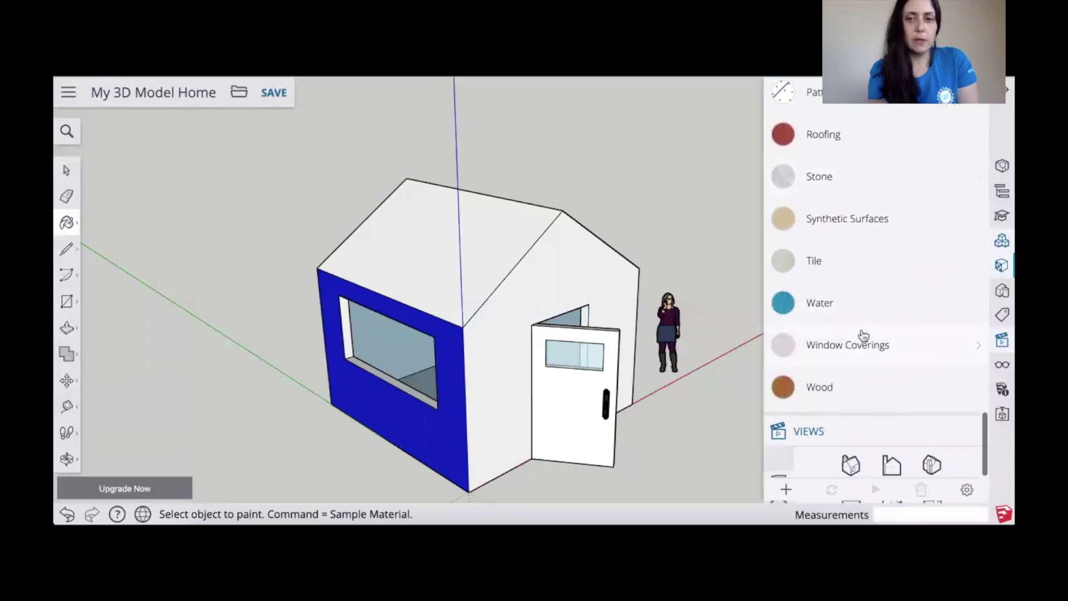
left_click(847, 223)
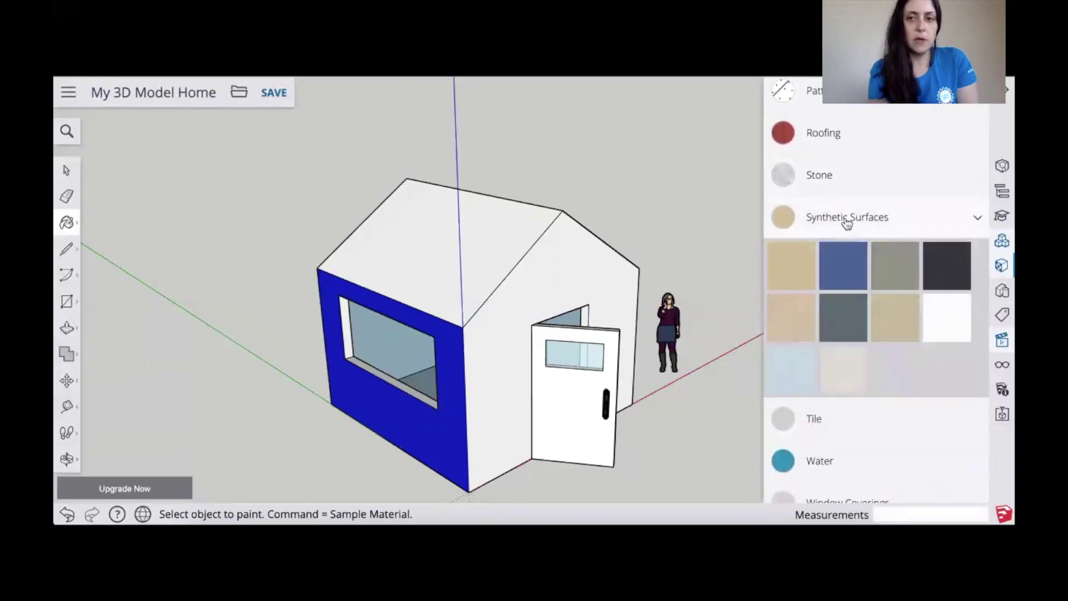
left_click(846, 222)
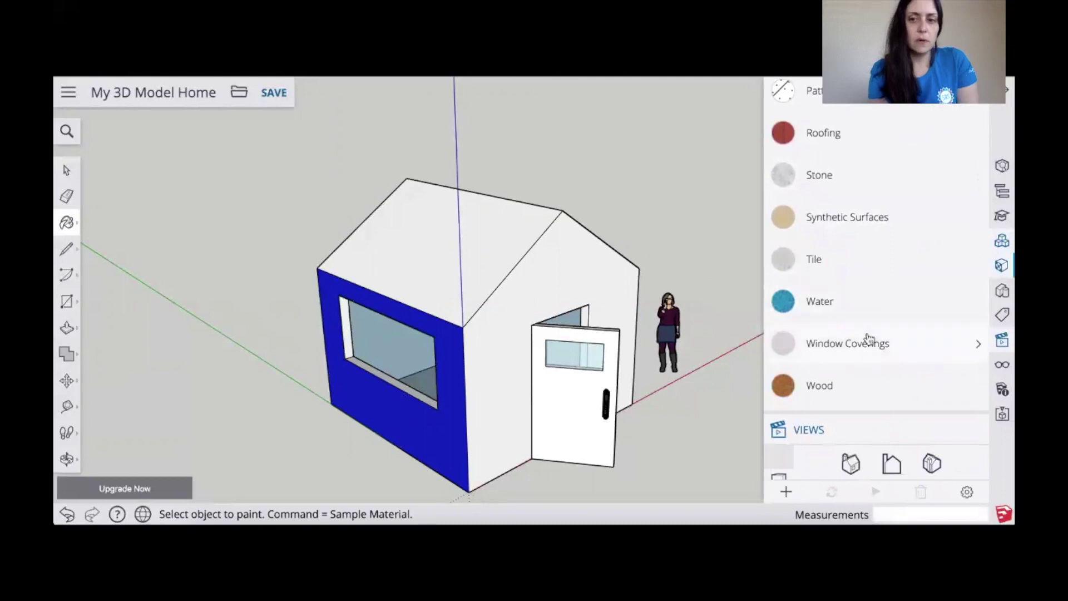
left_click(819, 385)
scroll(828, 389, "down", 5)
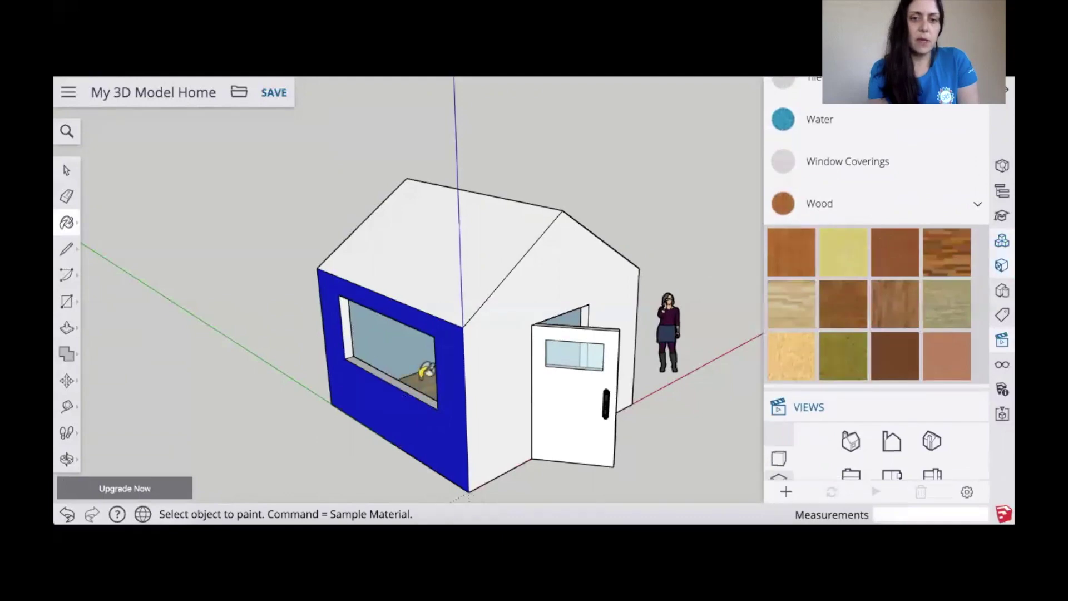
left_click(814, 211)
Step: Collapse the Glass and Mirrors and Colors swatches and expand Brick, Cladding and Siding
scroll(823, 270, "up", 5)
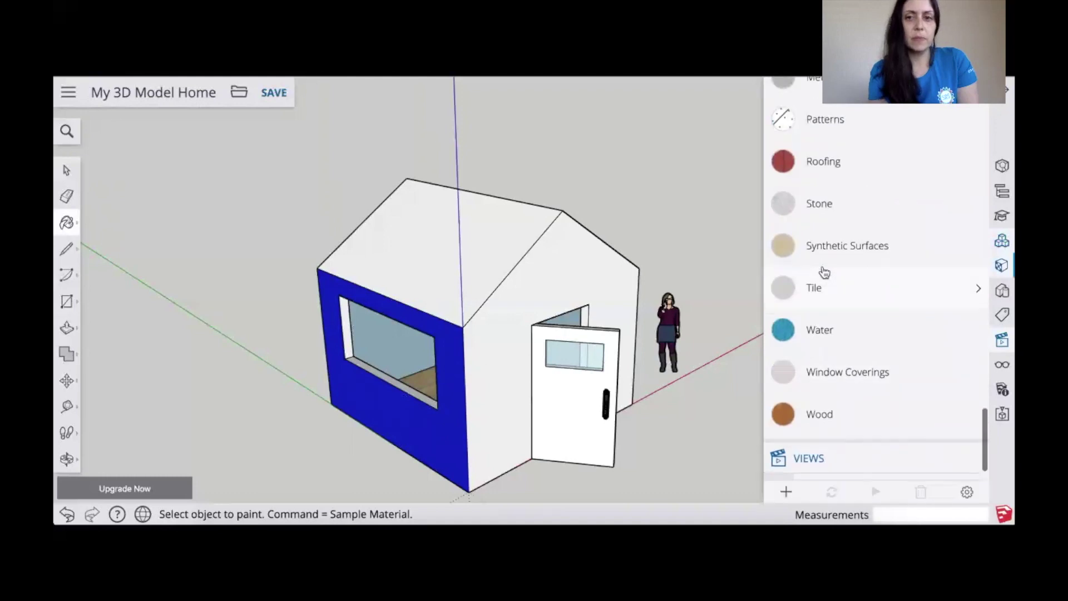
scroll(824, 271, "up", 8)
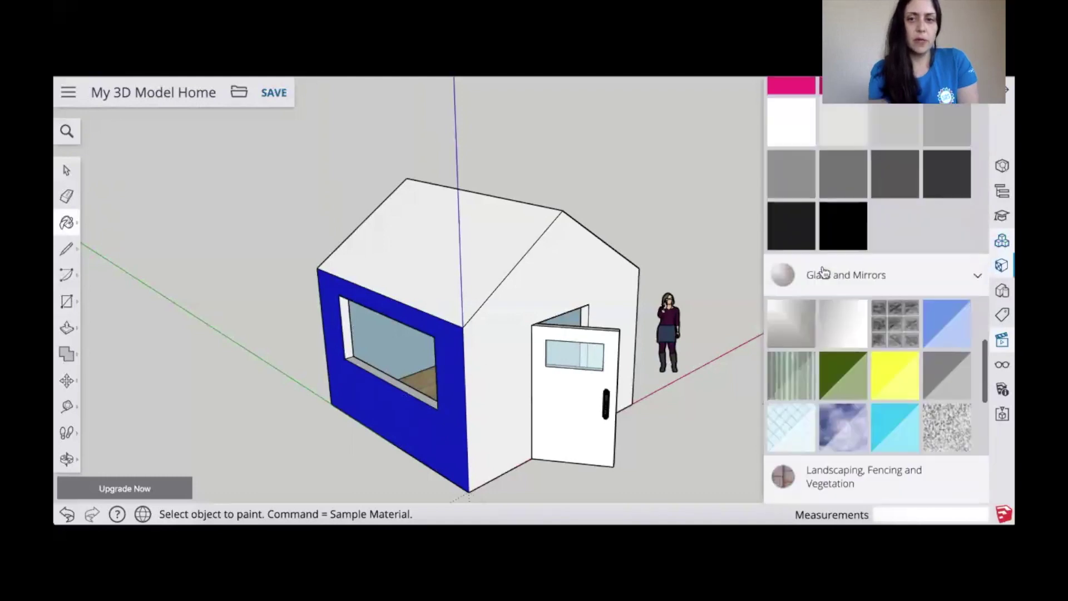
scroll(822, 274, "up", 4)
scroll(823, 278, "down", 4)
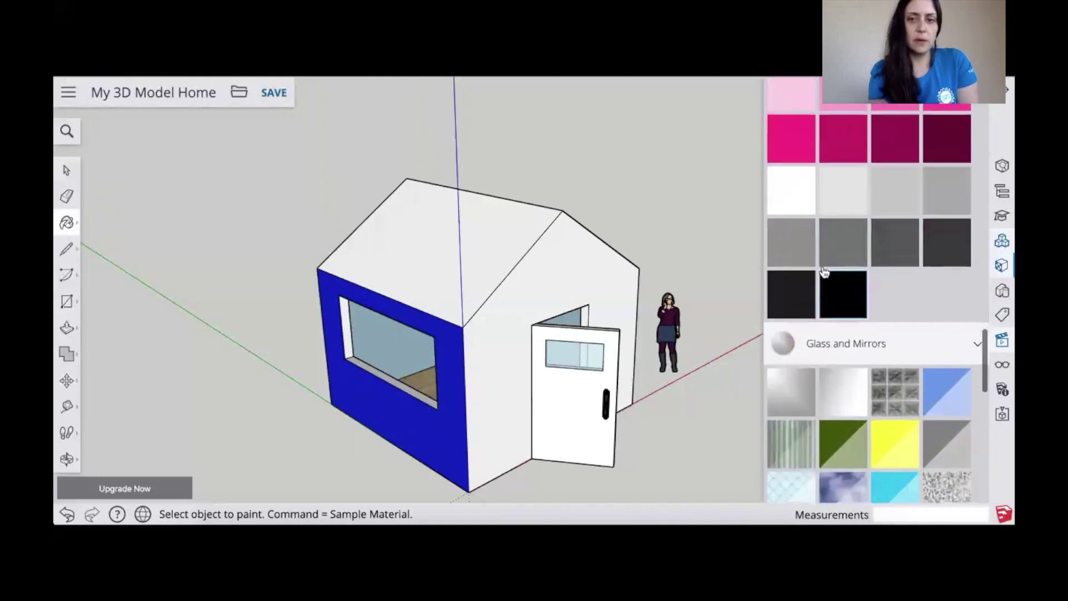
left_click(840, 347)
scroll(839, 187, "up", 10)
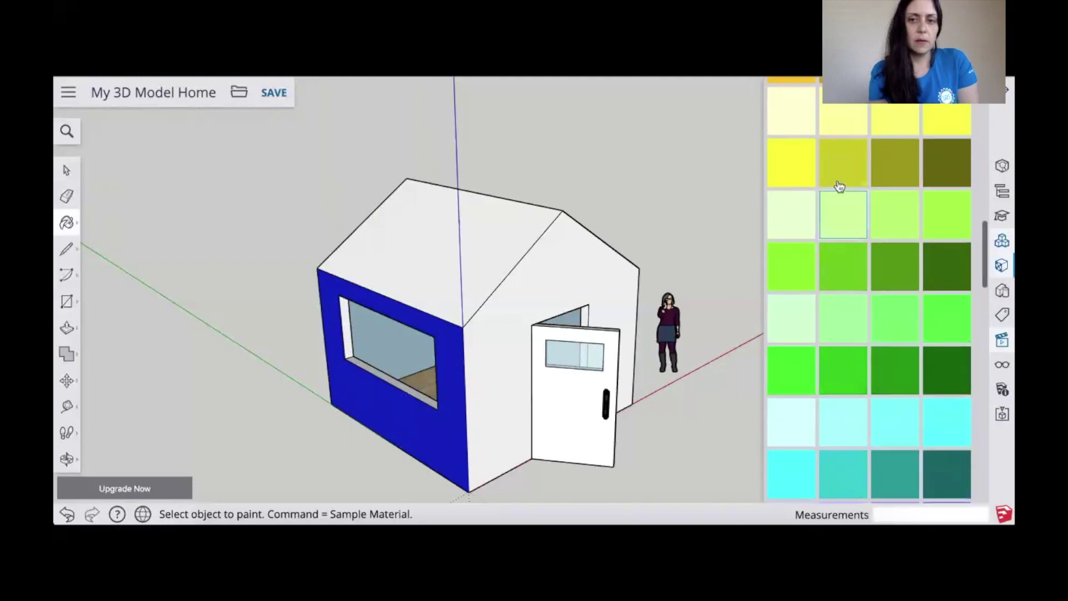
scroll(839, 186, "up", 5)
left_click(837, 344)
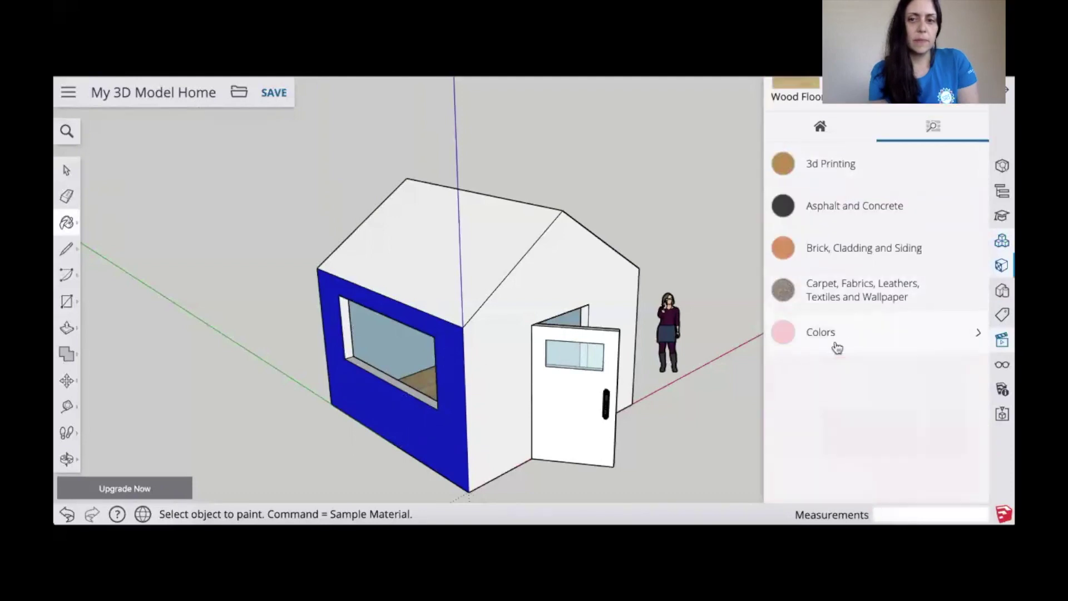
left_click(838, 261)
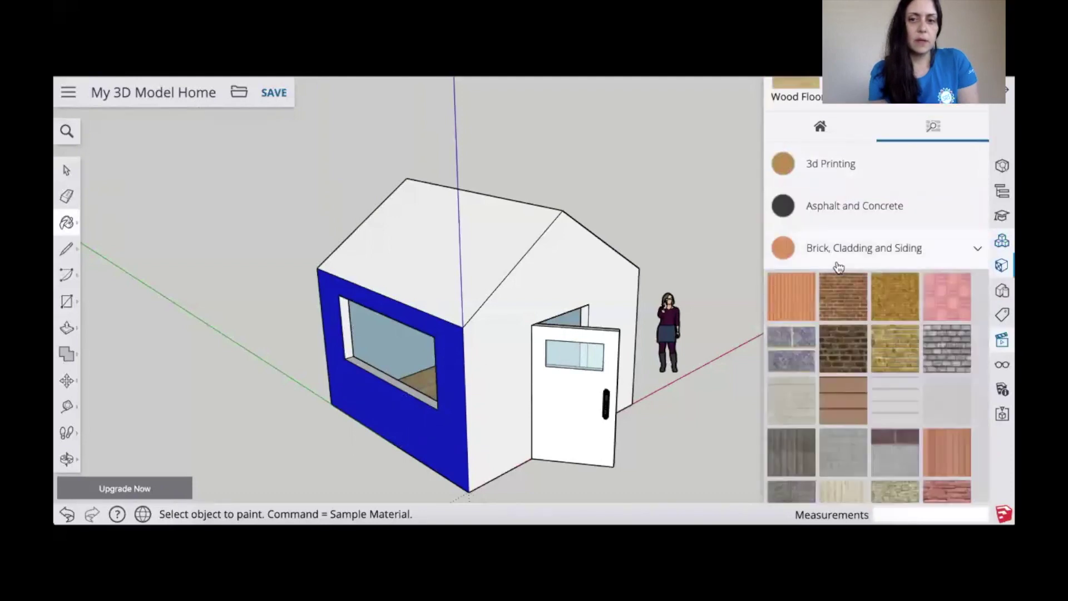
scroll(864, 425, "down", 3)
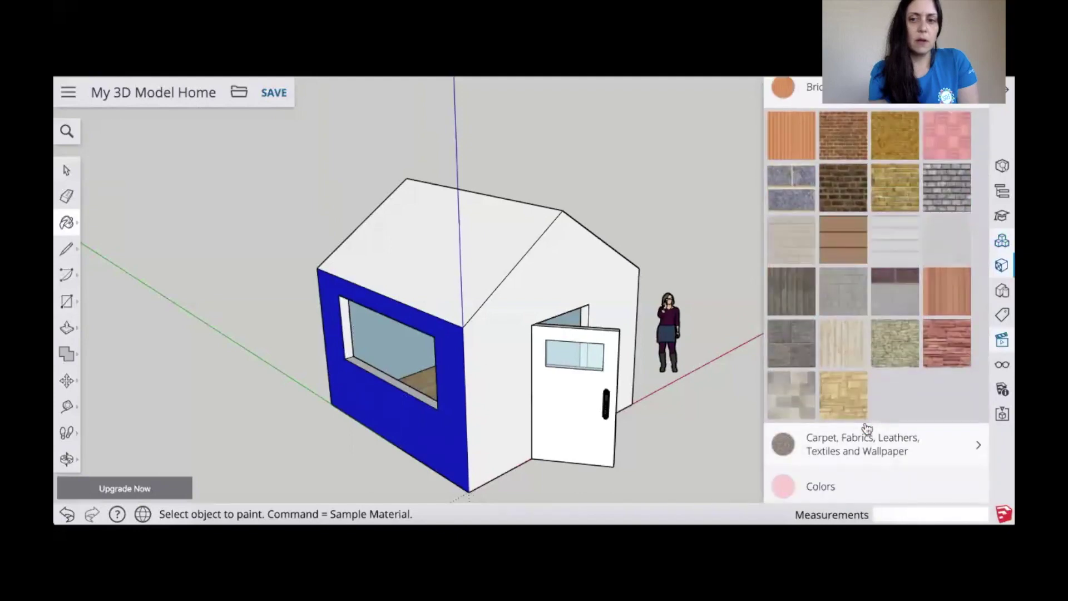
Step: Paint the right gable wall red brick, then repaint it and the window wall brown wood siding
left_click(833, 136)
left_click(507, 365)
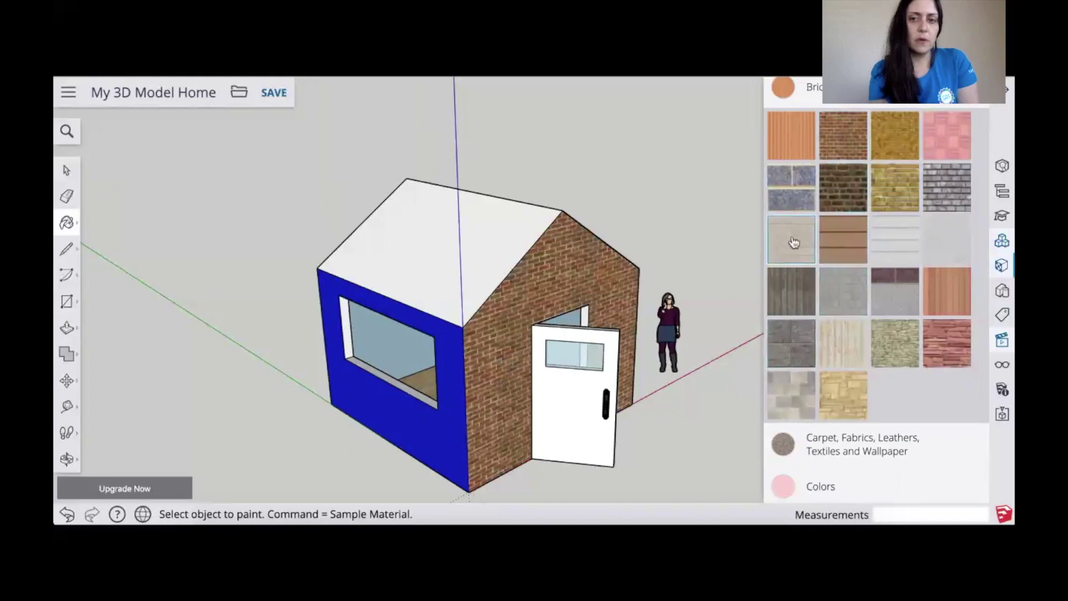
left_click(839, 247)
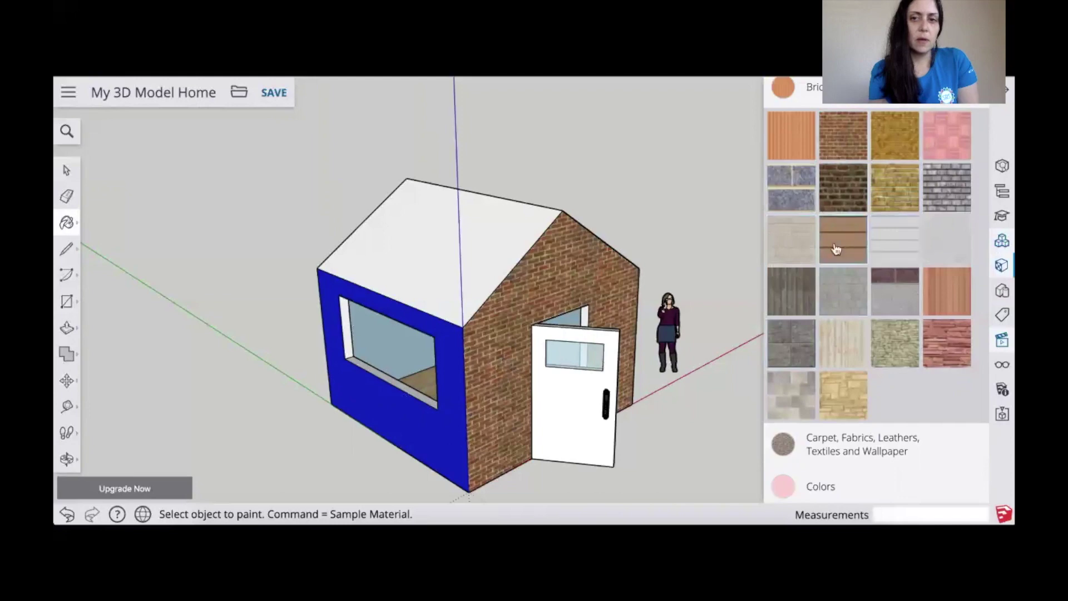
left_click(483, 347)
left_click(445, 432)
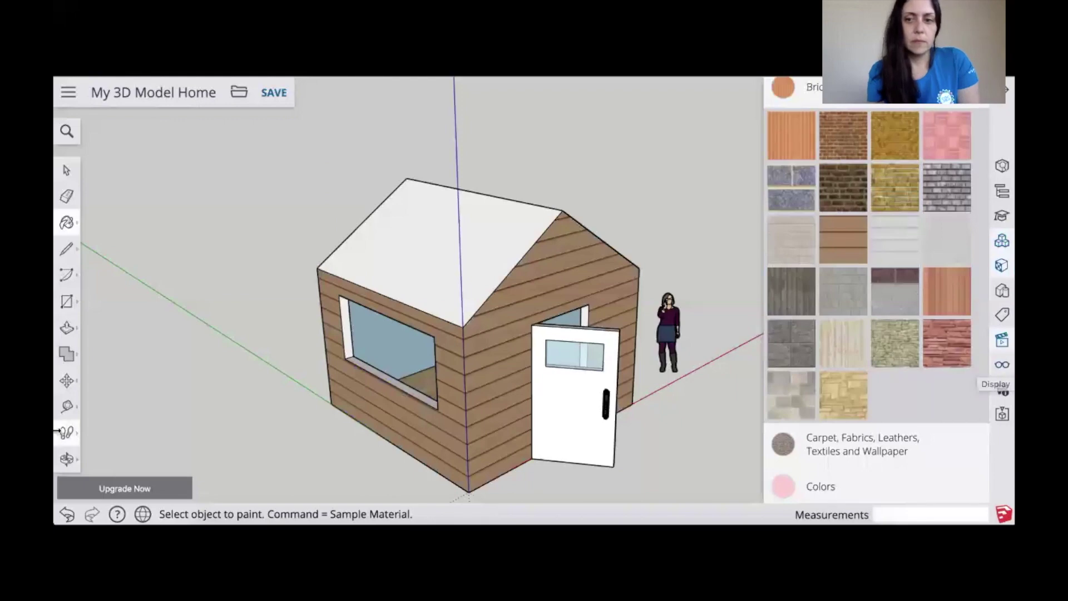
left_click(67, 459)
Step: Paint the back wall and the remaining gable wall with the wood siding material
left_click_drag(627, 342, 558, 378)
left_click(851, 234)
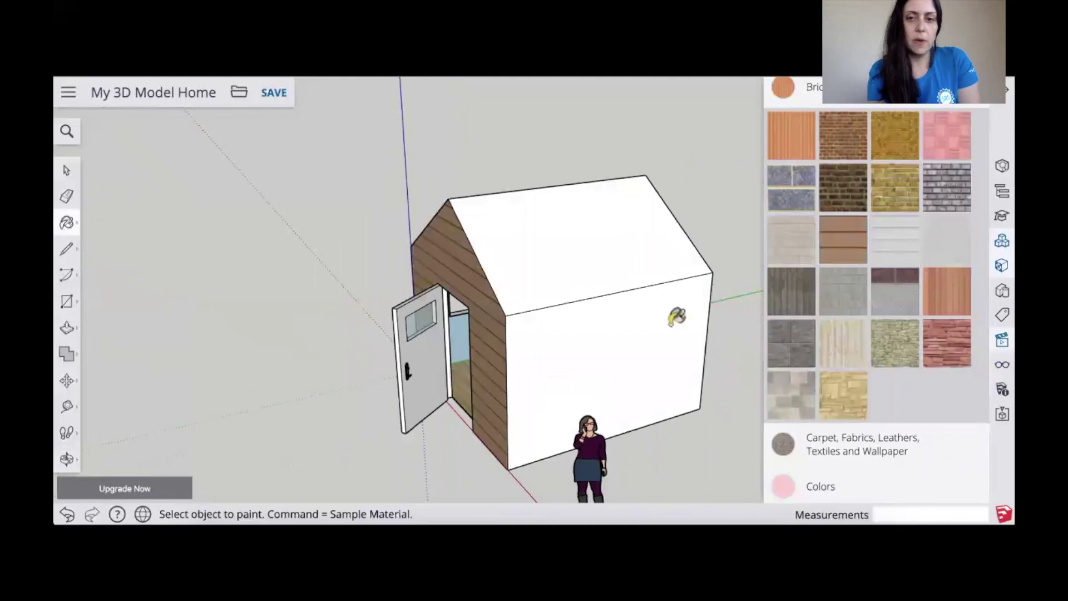
left_click(662, 321)
left_click(67, 459)
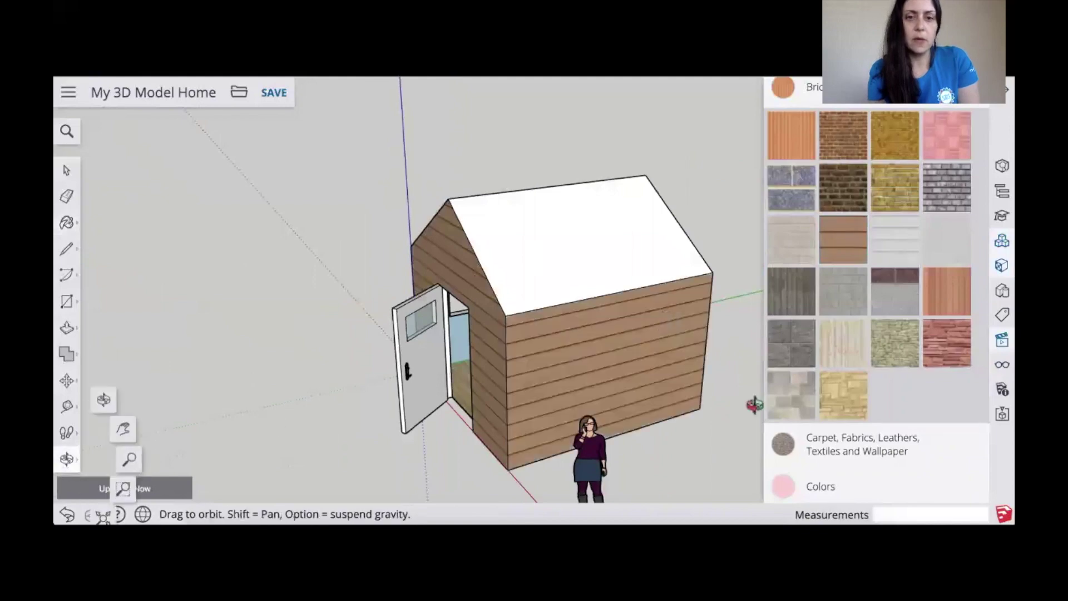
left_click_drag(510, 413, 438, 417)
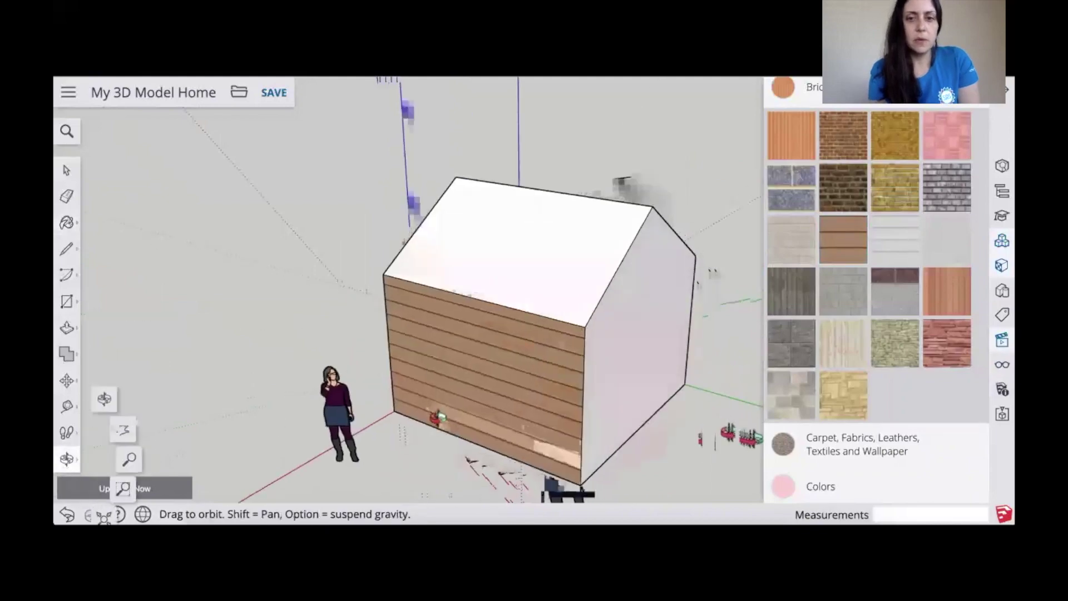
left_click(843, 239)
left_click(632, 334)
Step: Collapse Brick, Cladding and Siding and scroll back to the full material category list
scroll(889, 278, "up", 1)
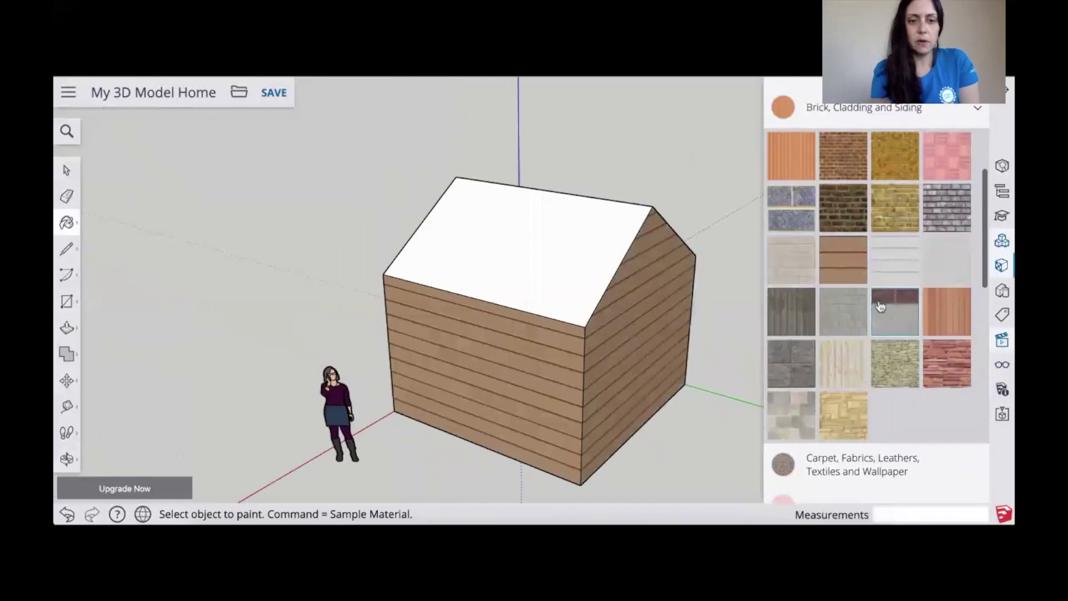
left_click(883, 109)
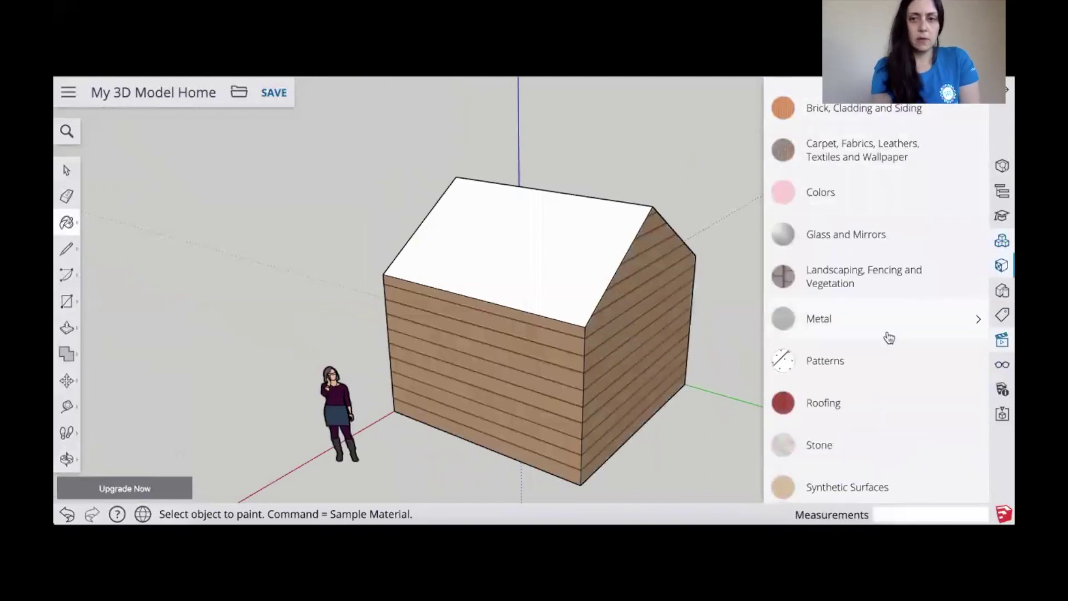
scroll(888, 338, "down", 5)
scroll(888, 337, "up", 5)
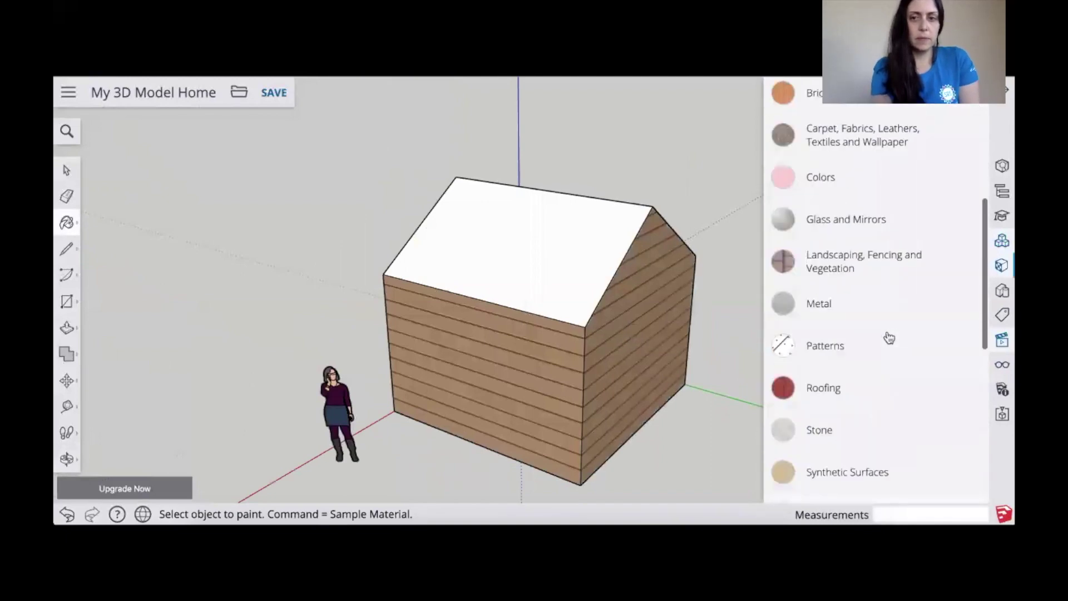
scroll(889, 338, "up", 6)
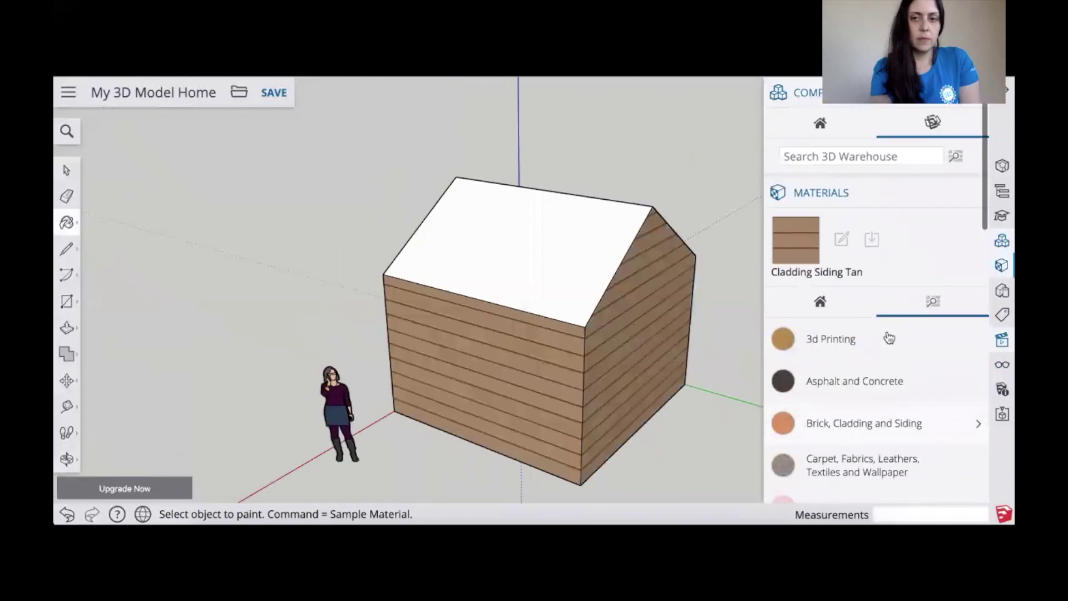
scroll(889, 338, "down", 4)
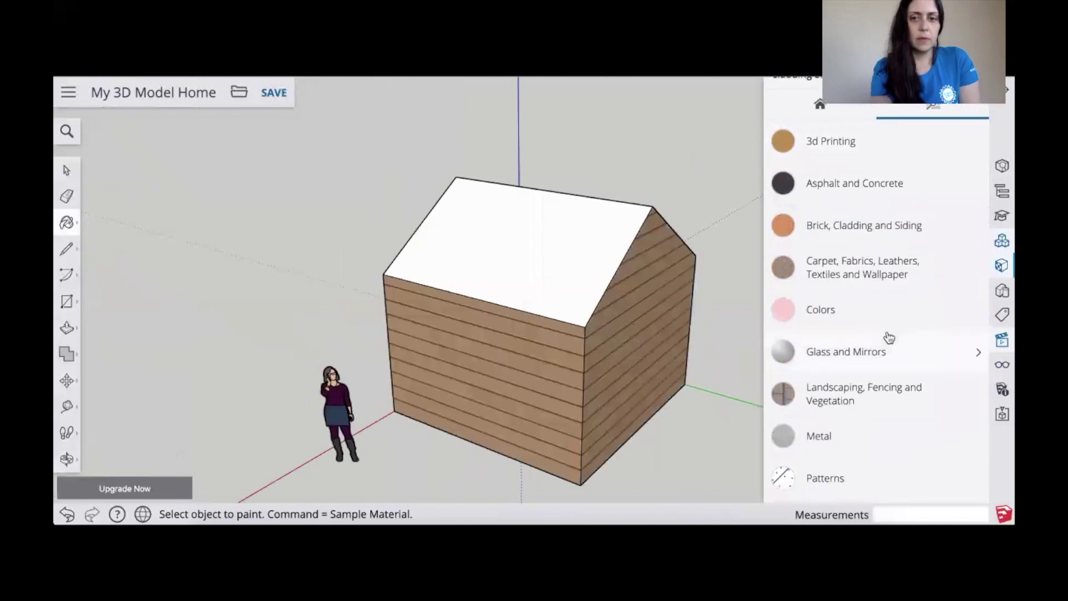
scroll(889, 337, "down", 4)
Step: Paint both roof slopes with grey shingle roofing from the Roofing category
left_click(889, 338)
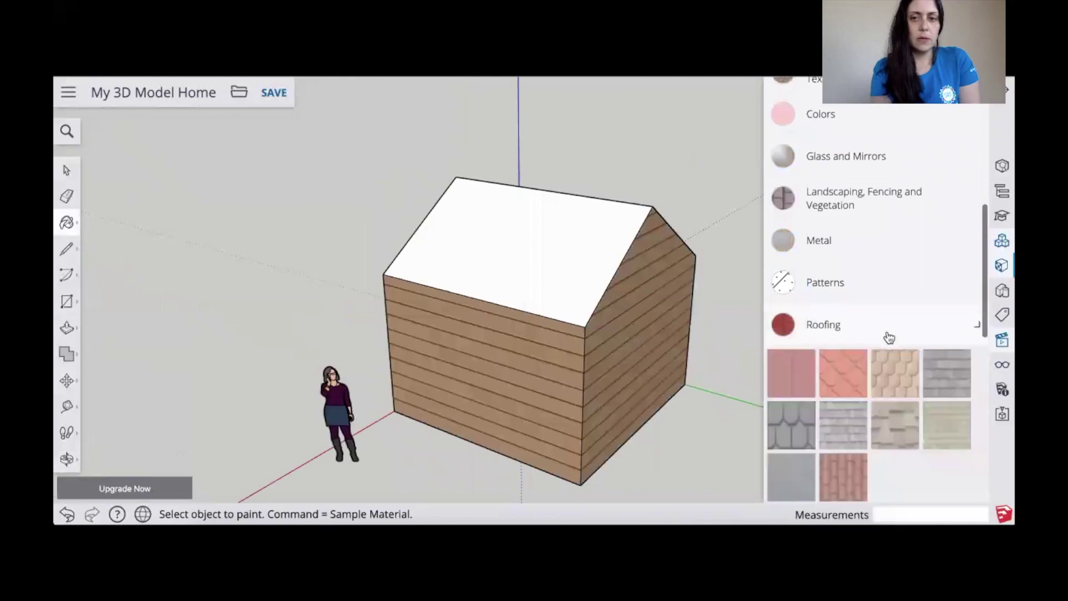
scroll(884, 341, "down", 2)
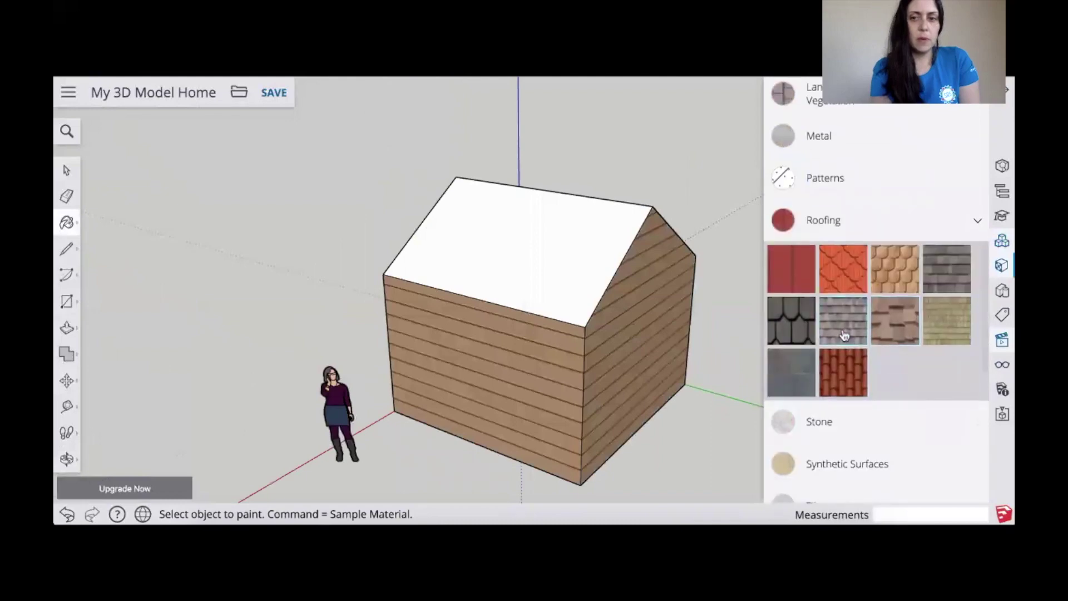
left_click(578, 288)
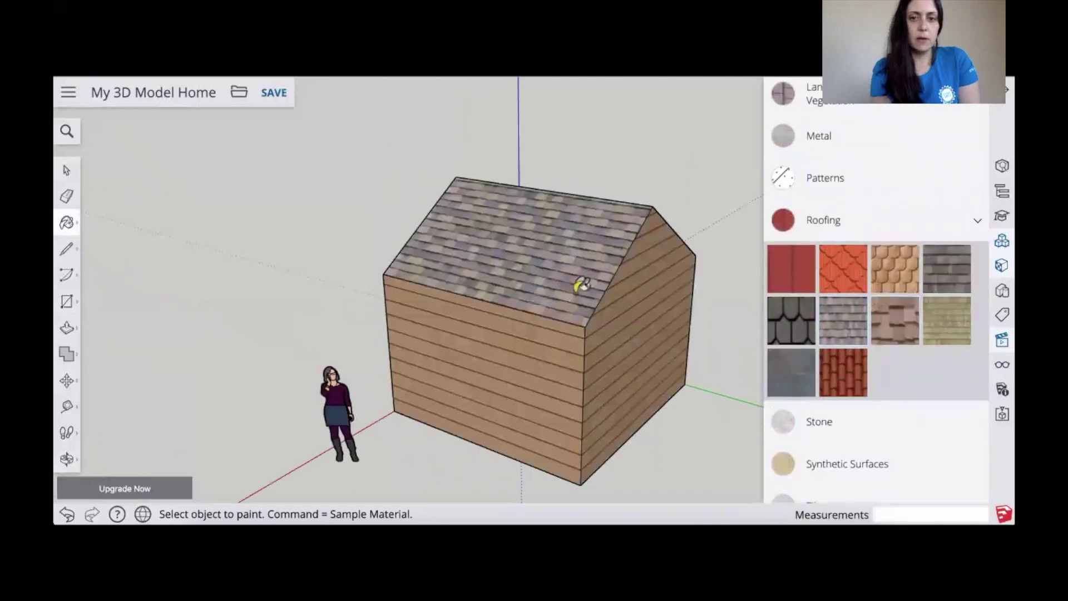
left_click(926, 283)
left_click(557, 232)
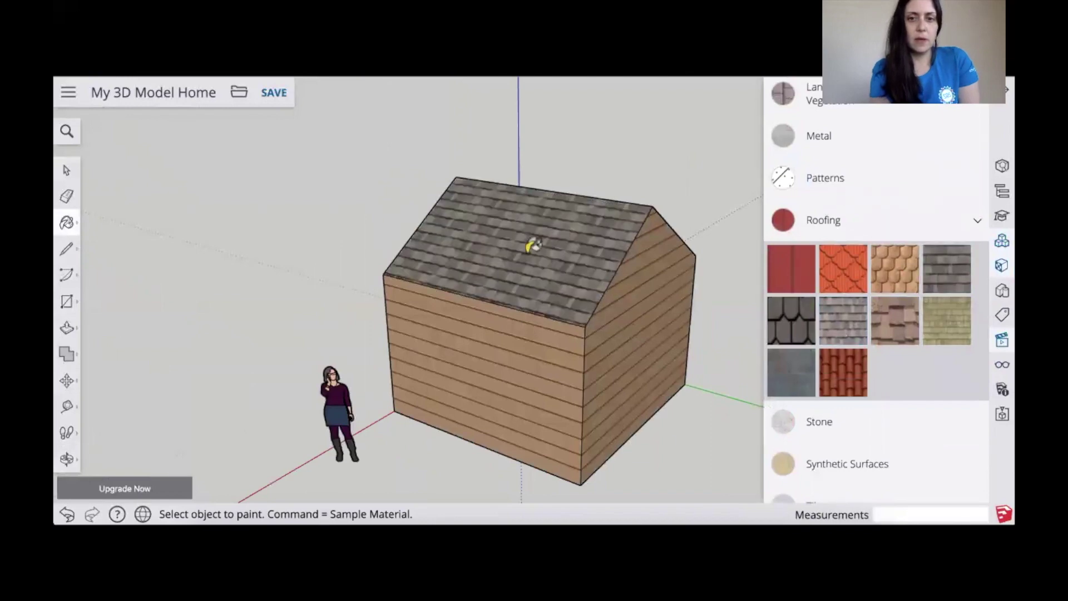
left_click(67, 459)
mouse_move(248, 341)
left_mouse_down()
mouse_move(416, 392)
mouse_move(660, 406)
mouse_move(255, 356)
left_mouse_up()
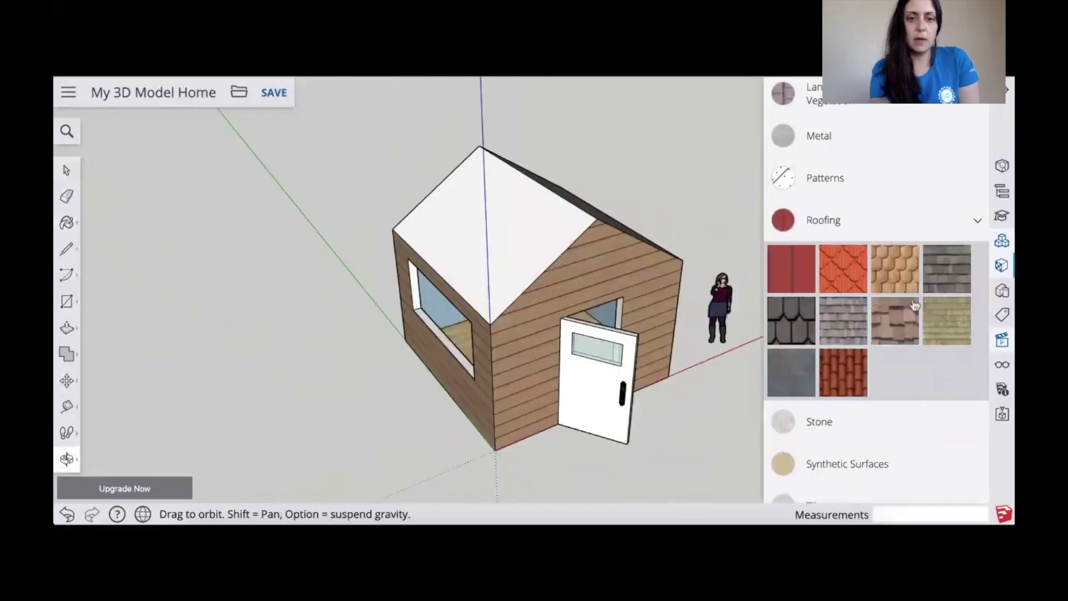
left_click(946, 270)
left_click(517, 218)
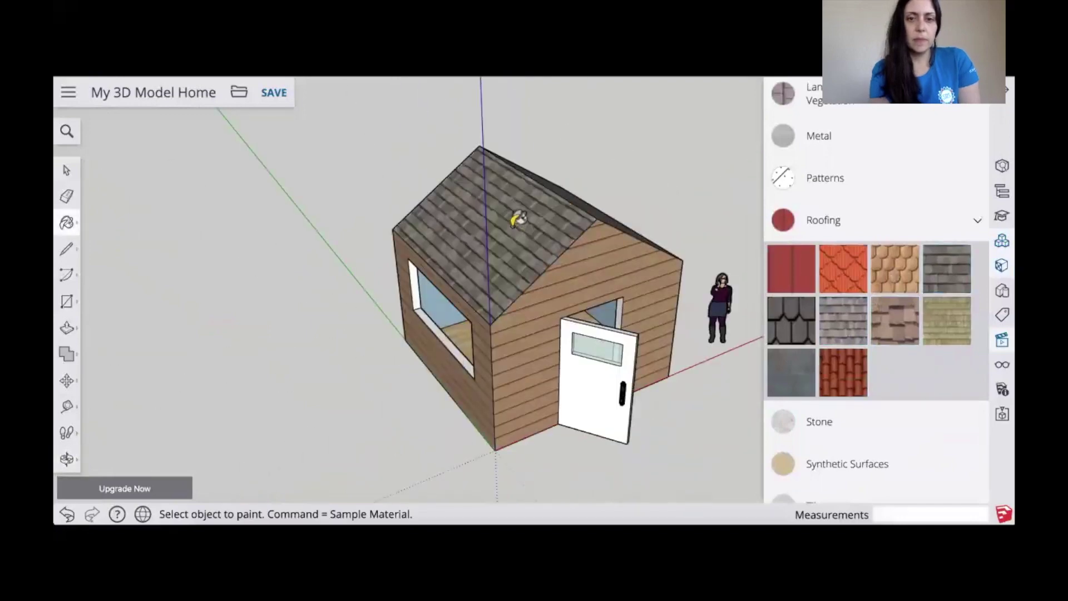
left_click(887, 231)
Step: Paint the door red with Color A05, then select the pale cream Color C01
scroll(870, 234, "up", 2)
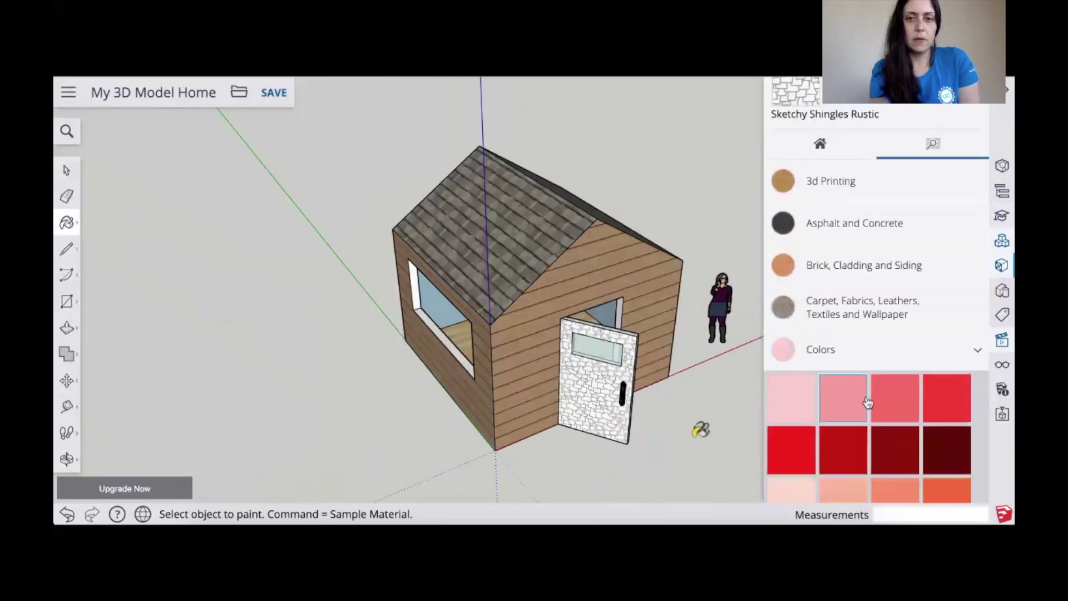
left_click(791, 449)
left_click(601, 397)
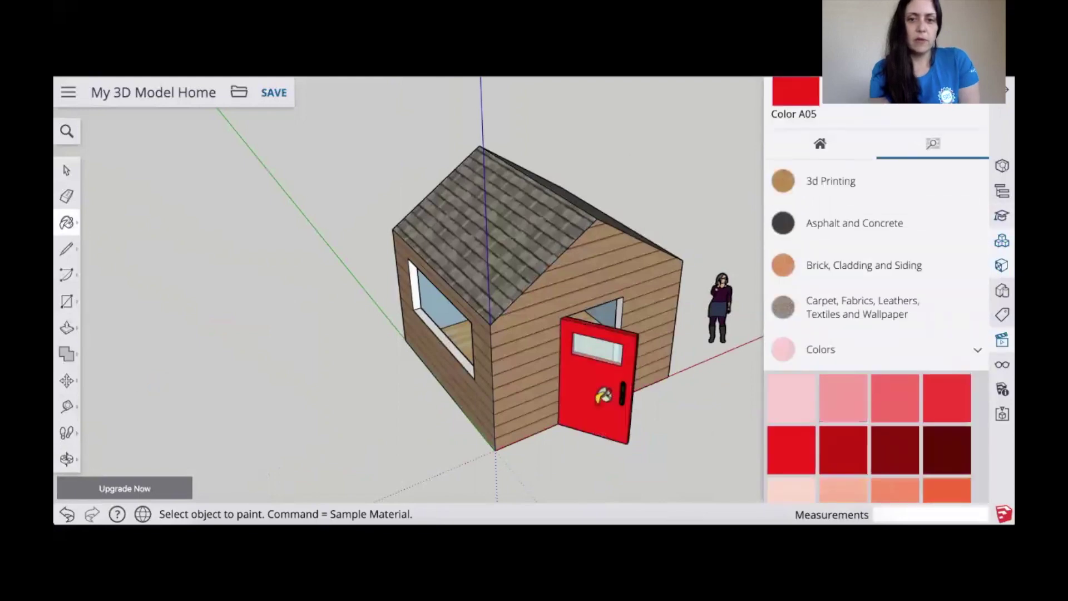
scroll(895, 414, "down", 5)
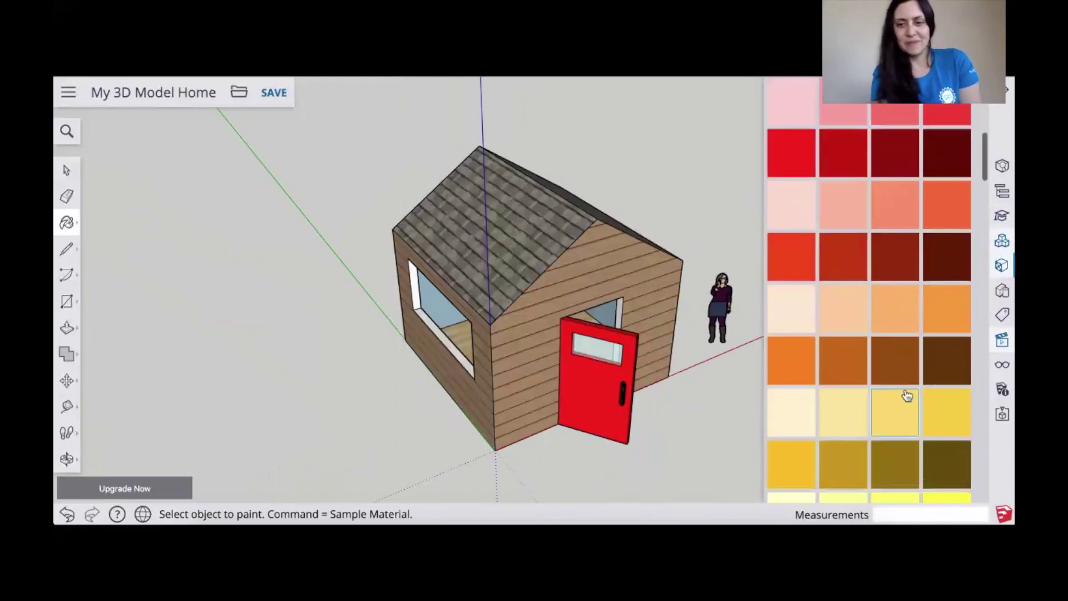
left_click(789, 310)
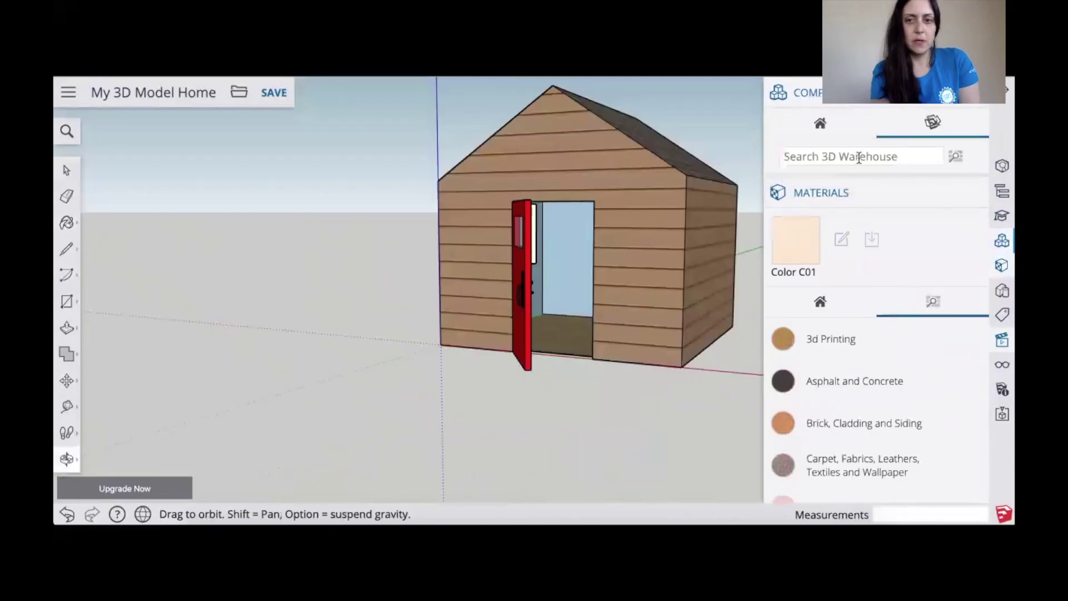
left_click(859, 158)
Step: Search 3D Warehouse for 'sofa' and place the O&A Sofa beside the figure
type("sofa")
key("Return")
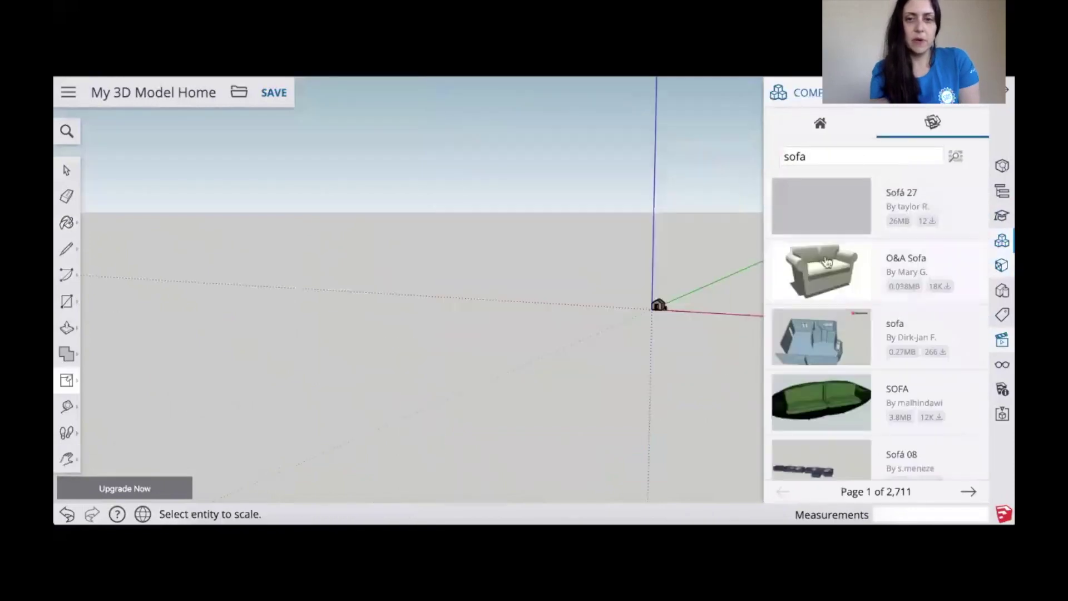
left_click(827, 263)
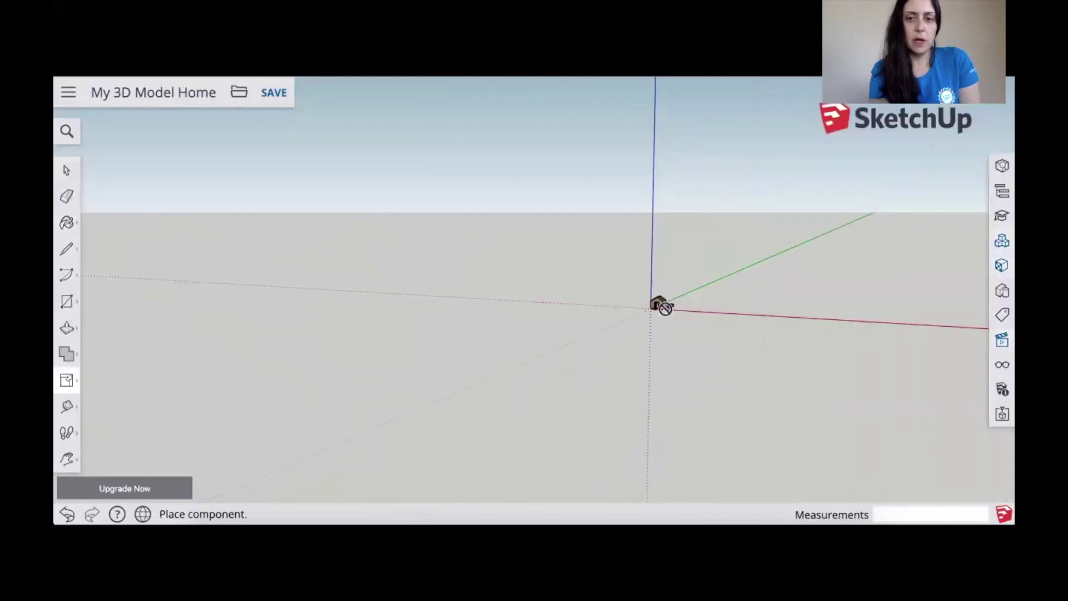
scroll(664, 309, "up", 5)
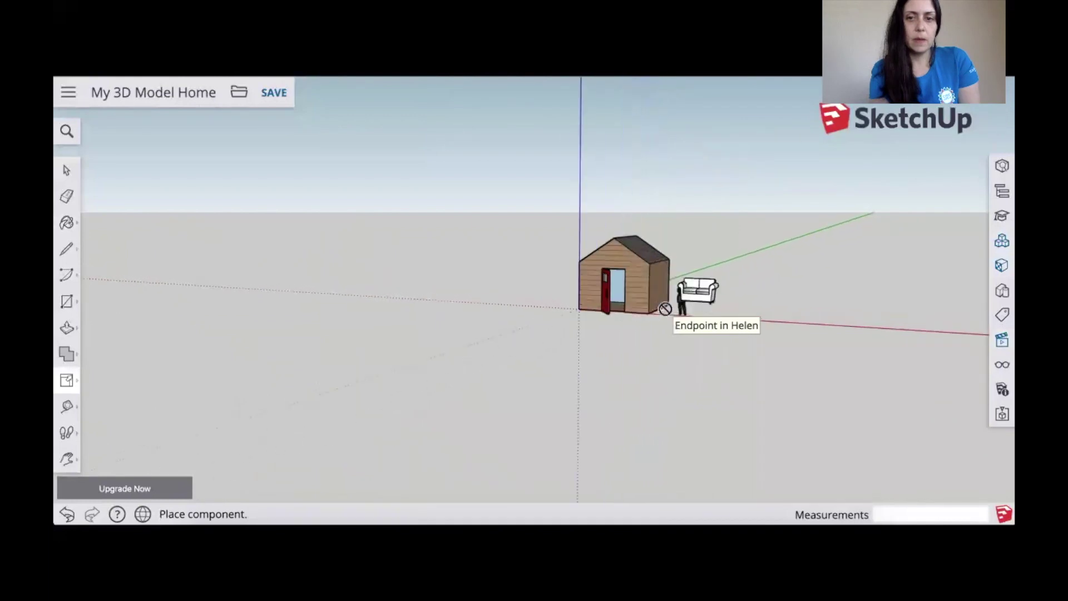
scroll(665, 309, "up", 2)
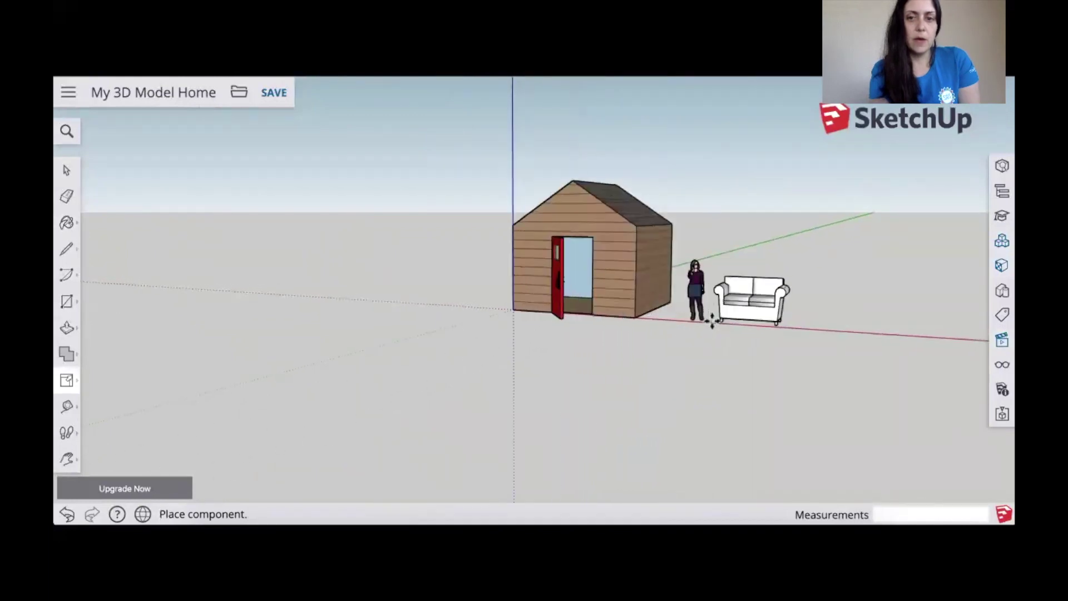
left_click(712, 321)
Step: Return to Select, recentre the view, and search commands for 'section plane'
key("space")
middle_click_drag(780, 443, 668, 476, "shift")
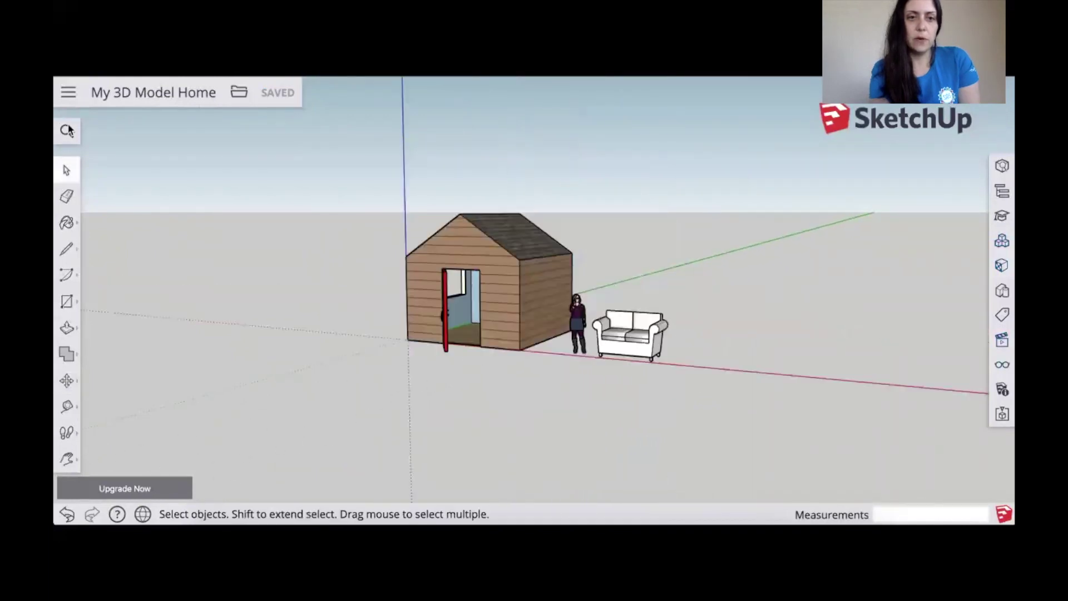
left_click(66, 134)
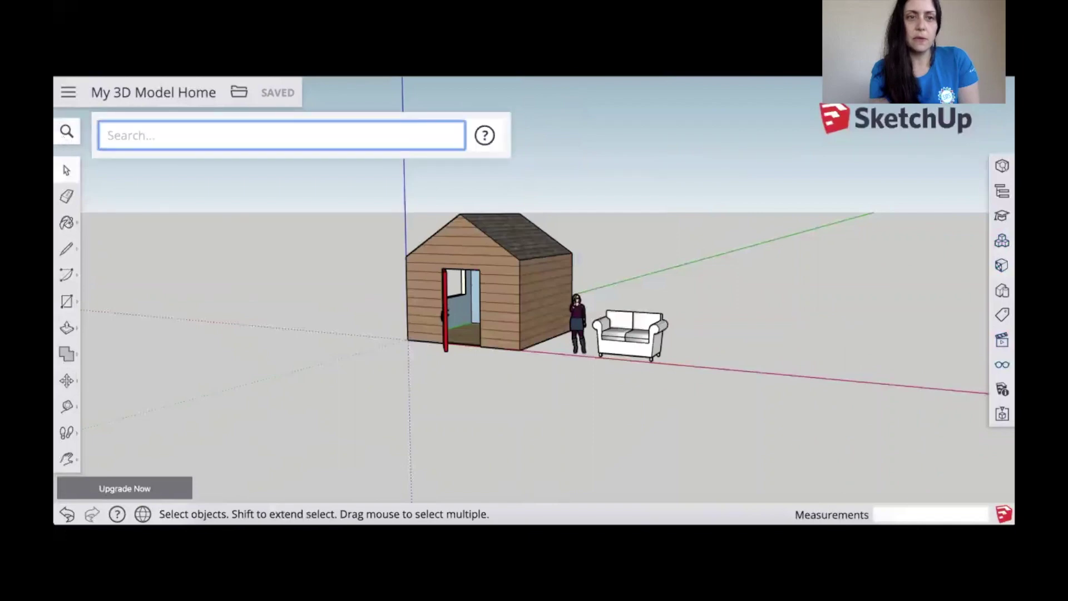
type("section plane")
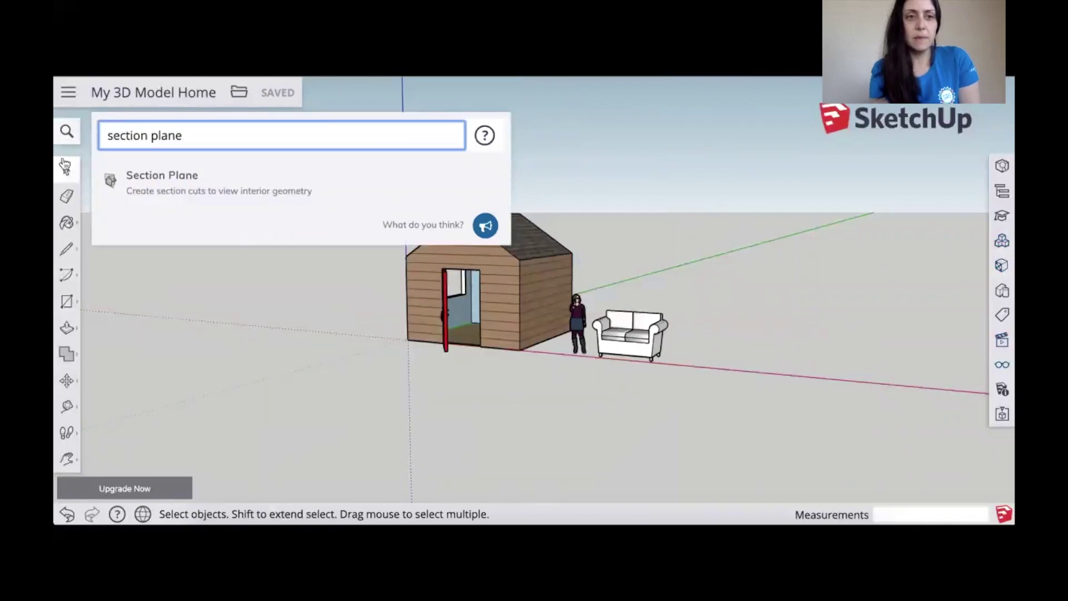
Step: Cut the house open with a section plane and shift it slightly right
left_click(143, 188)
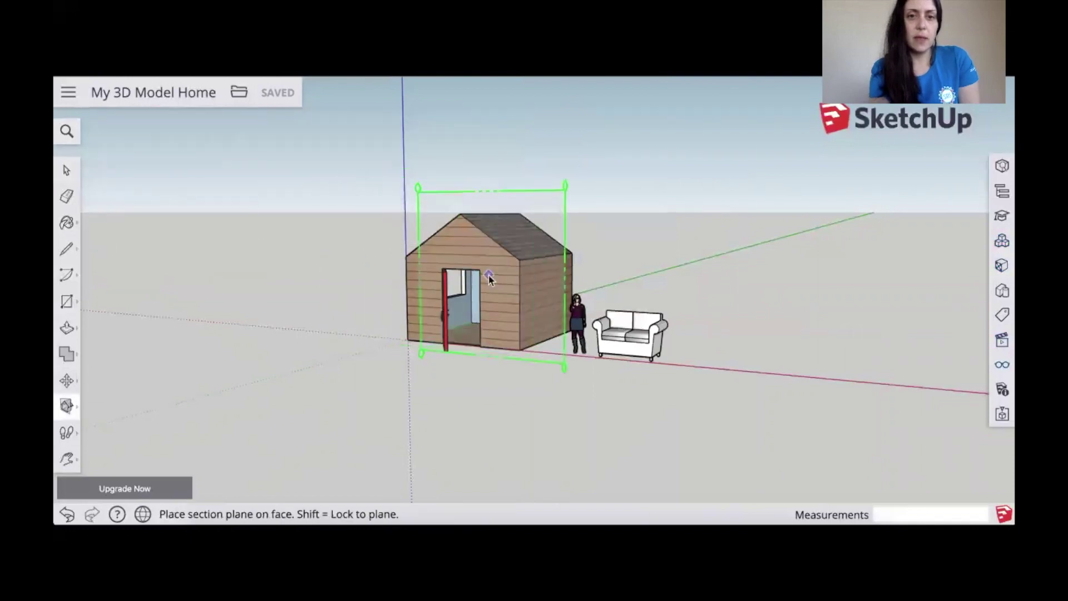
left_click(463, 265)
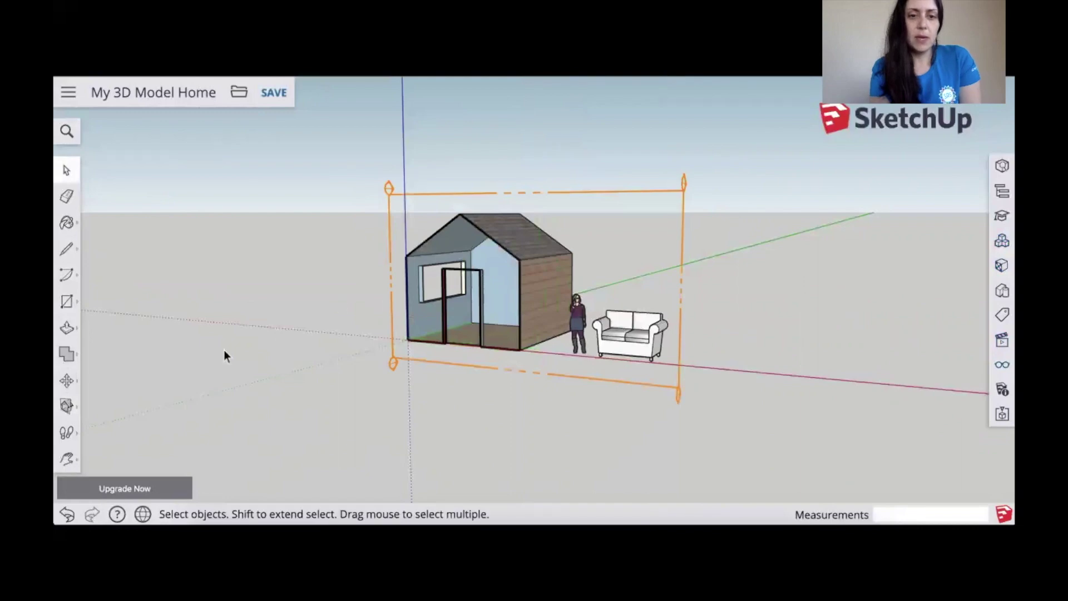
left_click(66, 380)
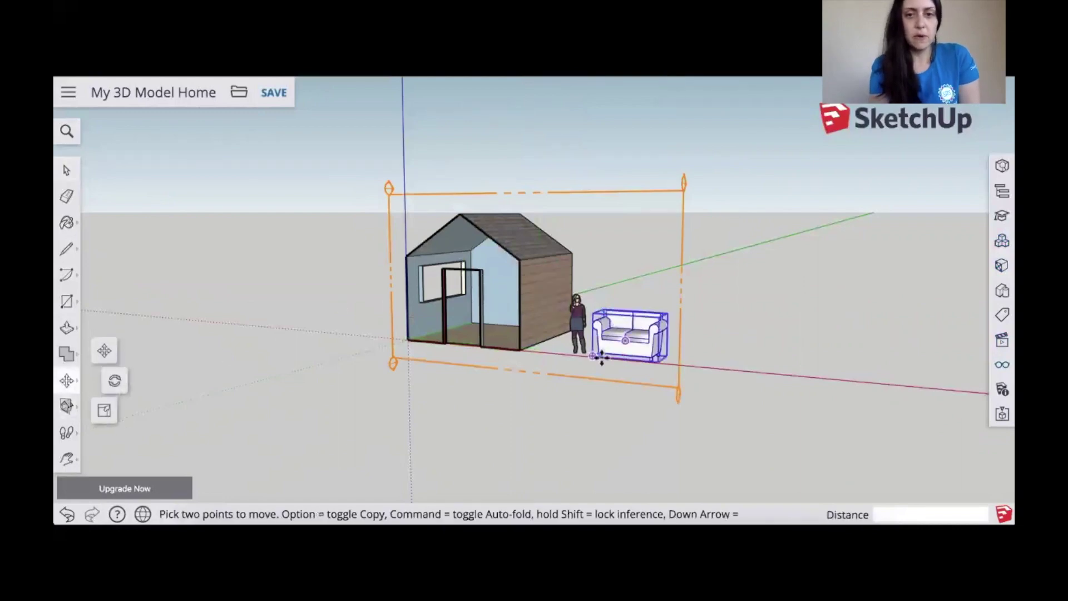
left_click(582, 192)
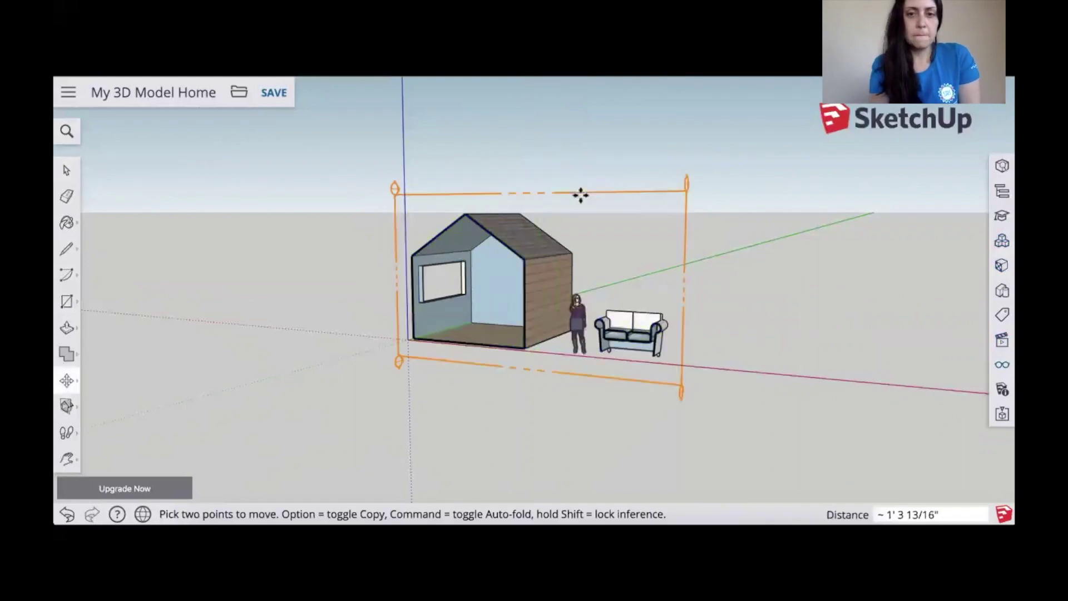
left_click(575, 194)
left_click(67, 170)
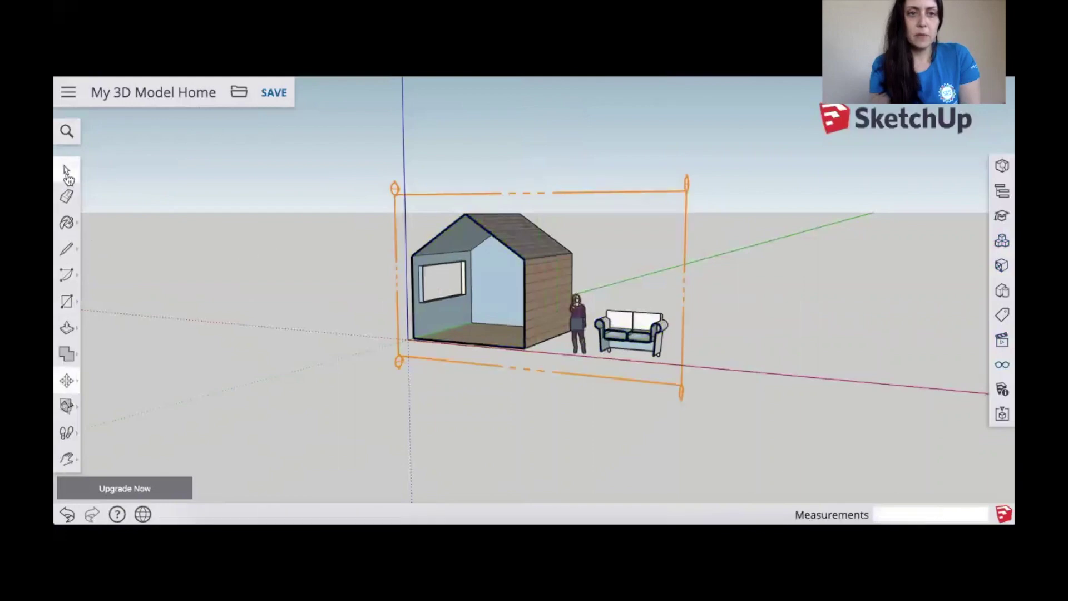
Step: Move the sofa inside the house and settle it against the back wall
left_click(72, 431)
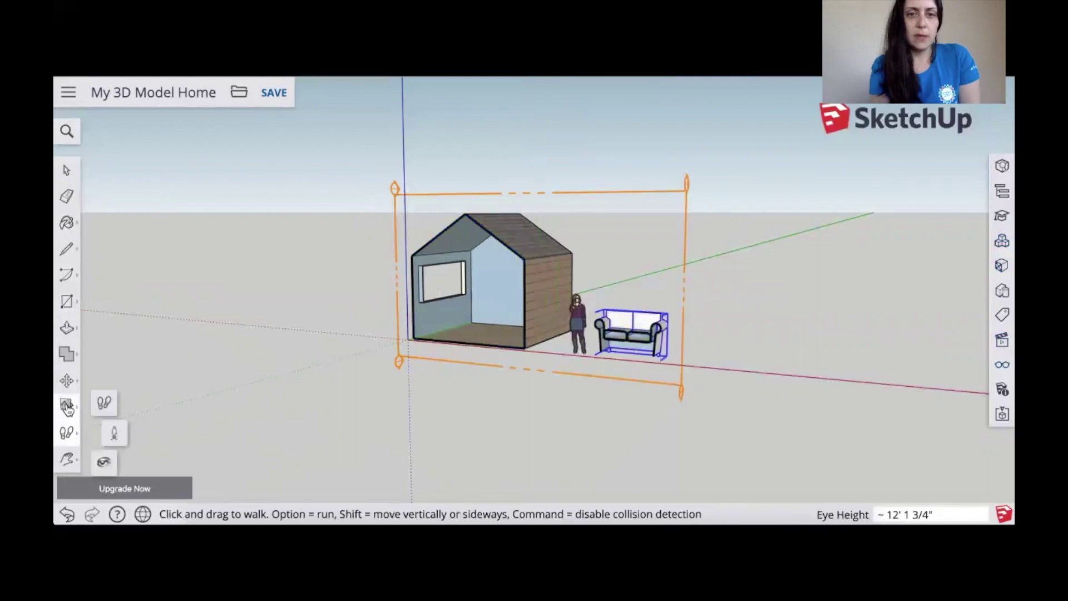
left_click(66, 380)
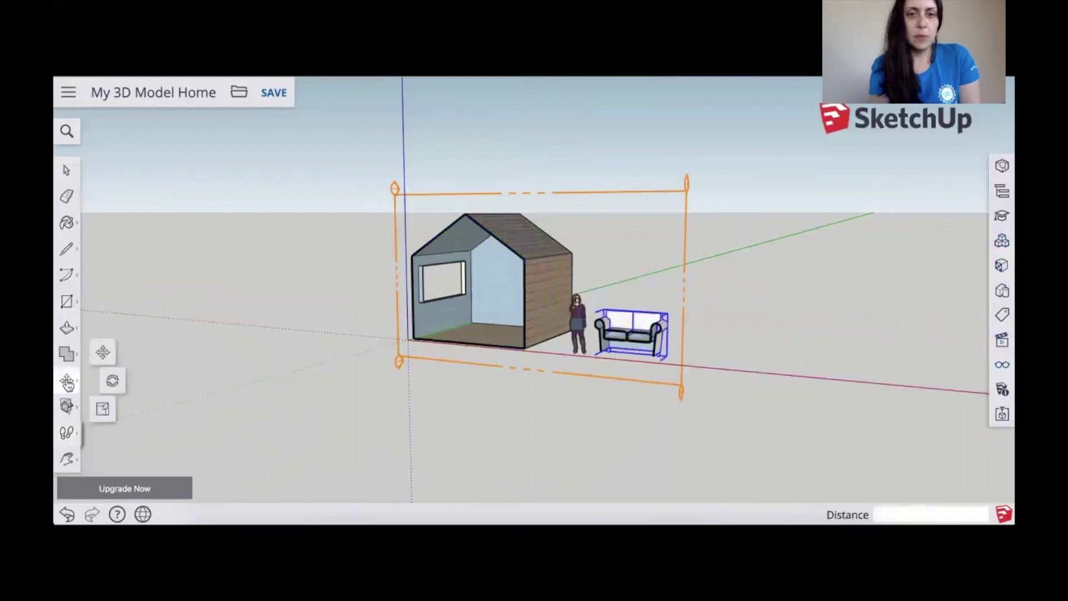
left_click(615, 358)
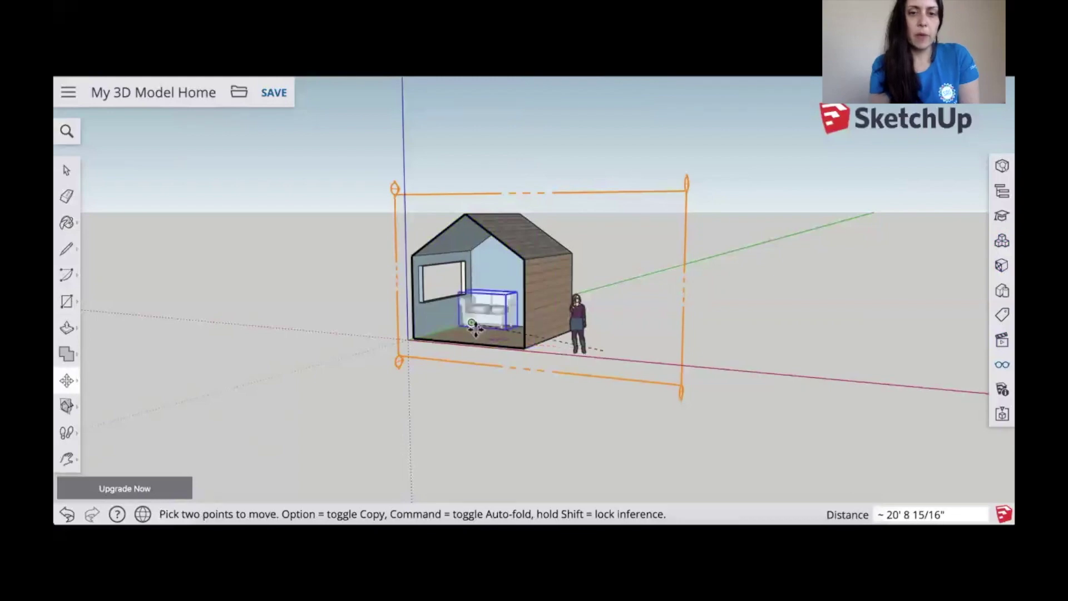
scroll(476, 332, "down", 5)
left_click(476, 328)
scroll(479, 329, "up", 10)
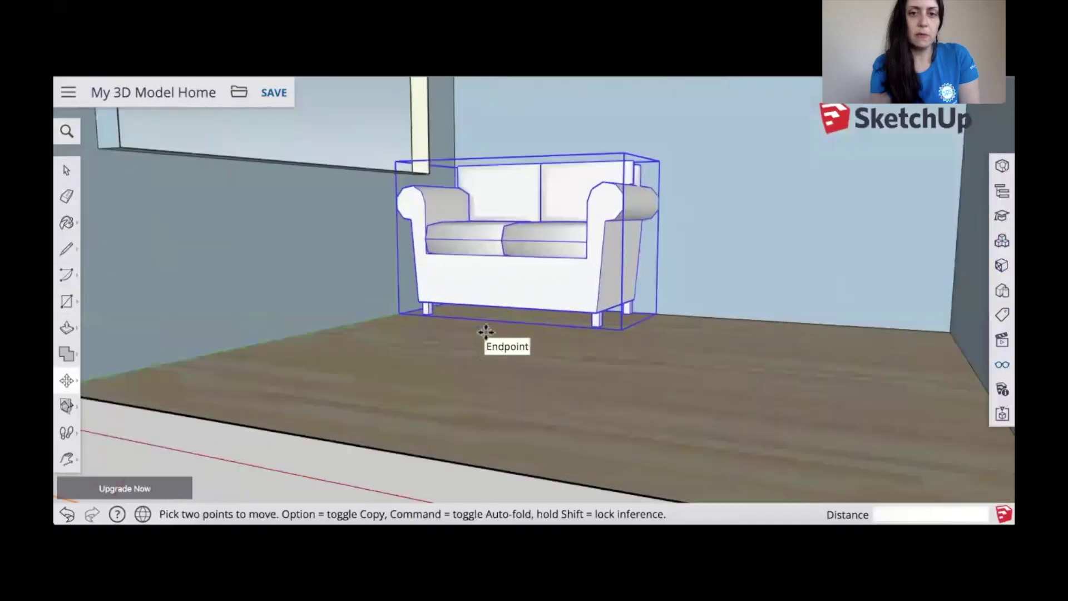
left_click(599, 326)
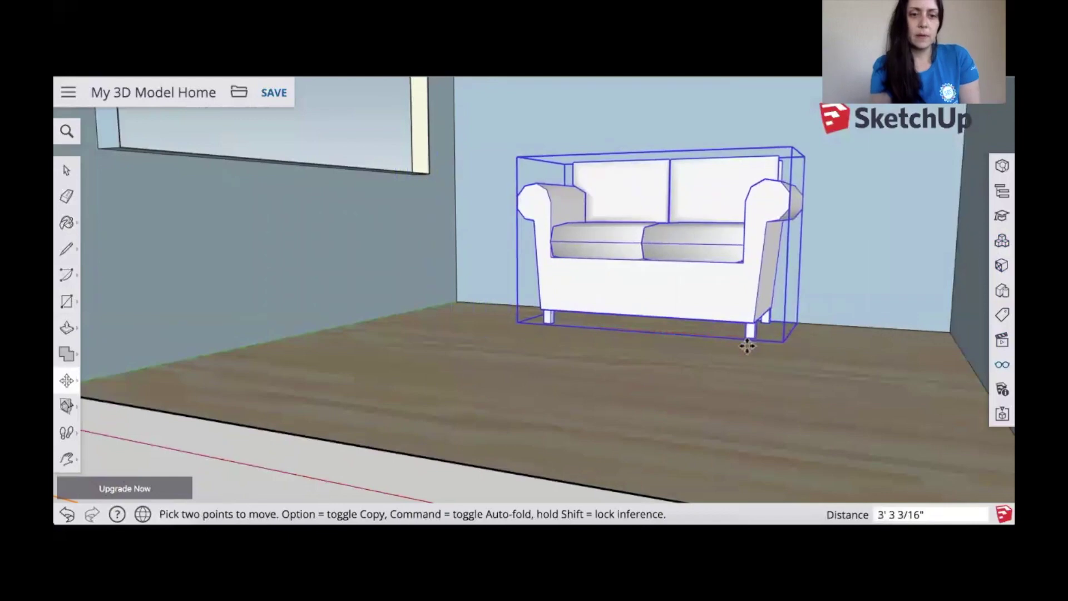
left_click(747, 340)
Step: Move the scale figure inside the house and erase the section plane
scroll(618, 385, "down", 3)
scroll(617, 385, "down", 5)
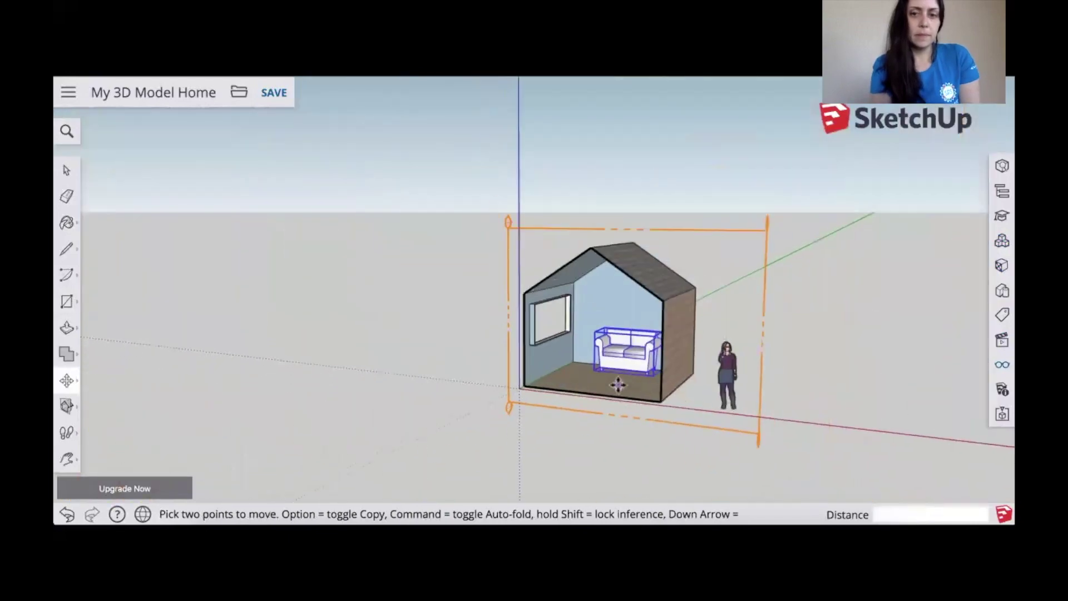
left_click(728, 410)
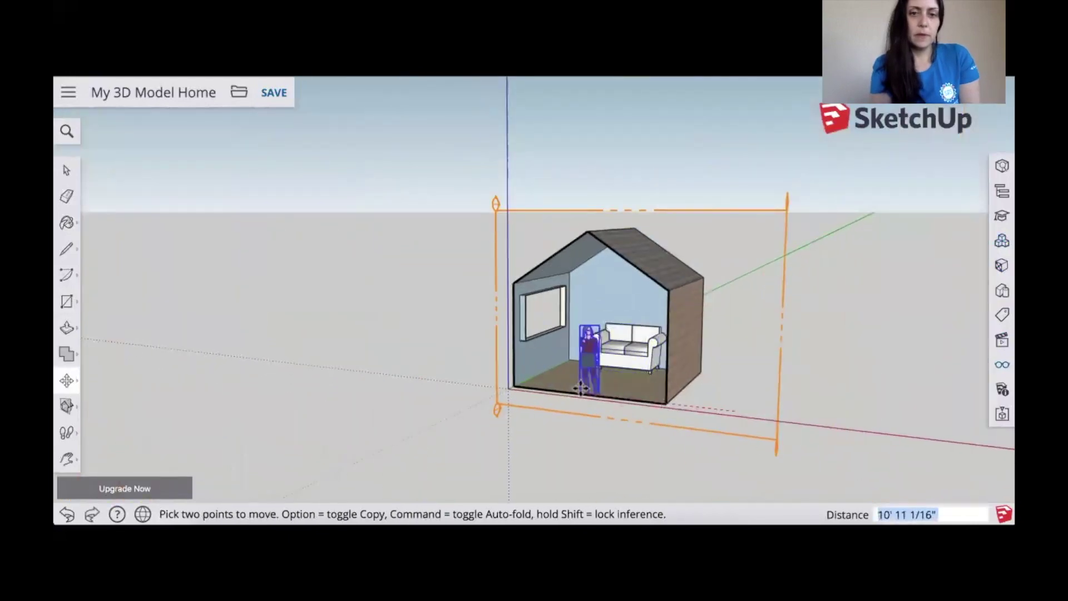
left_click(582, 374)
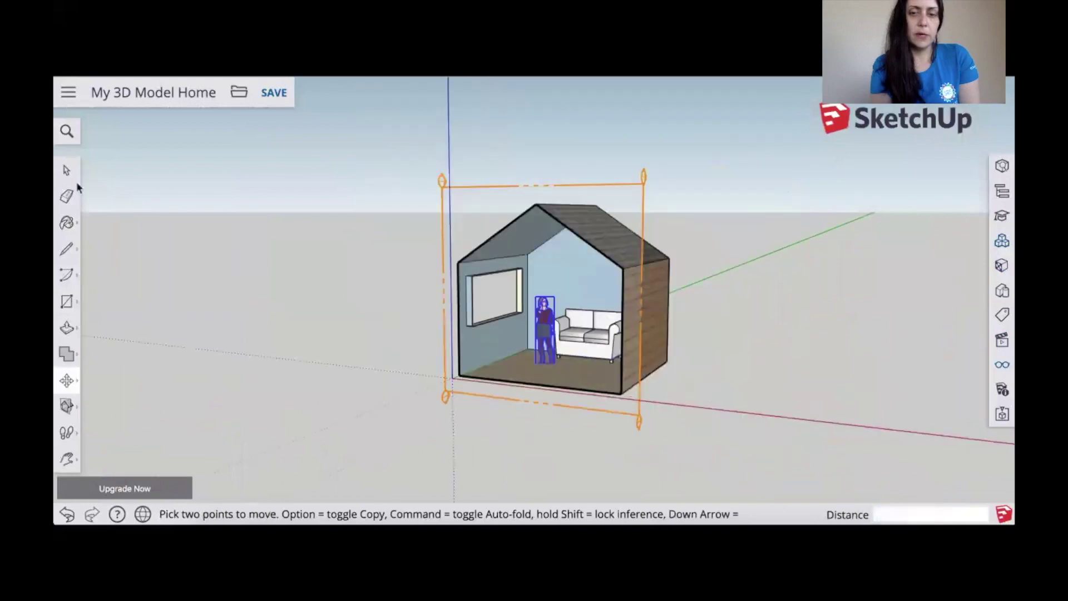
left_click(67, 170)
left_click(69, 196)
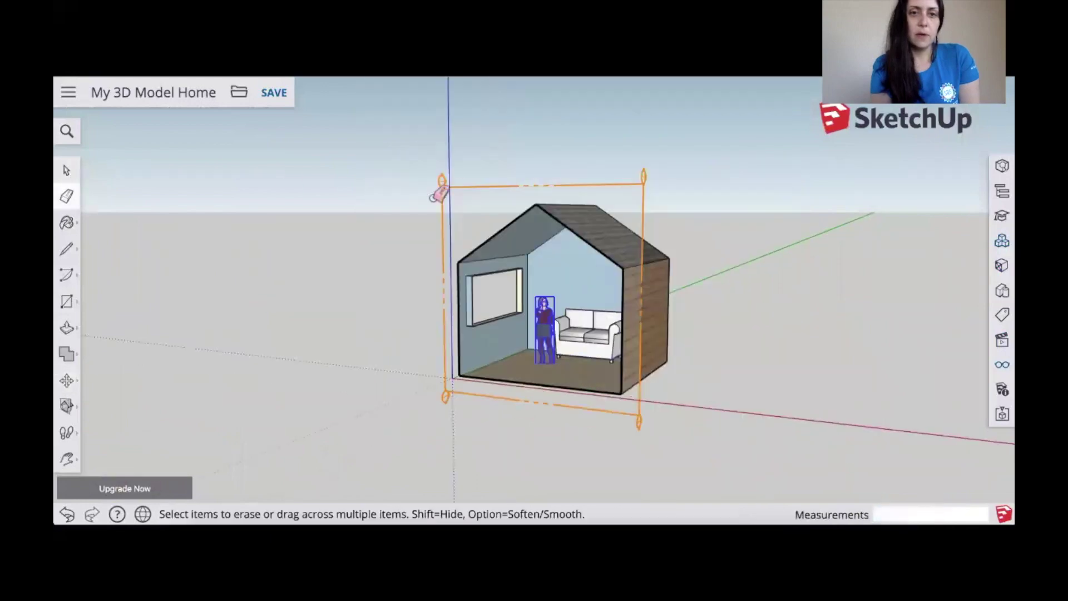
left_click(460, 188)
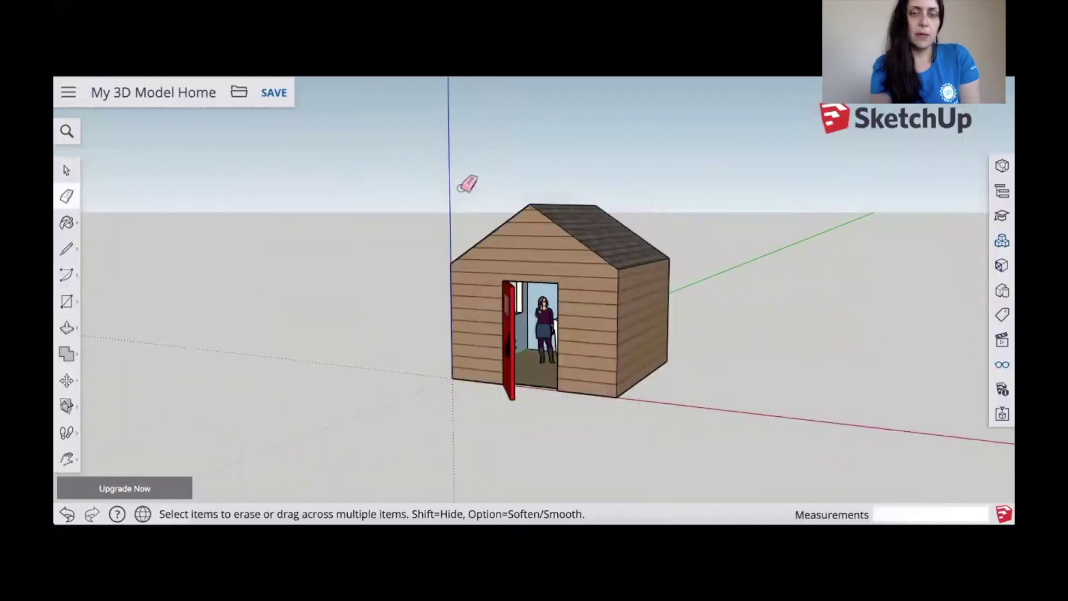
left_click(66, 461)
Step: Face the house front and try the Blueprint, Brush Strokes on Canvas and Whiteboard styles
left_click(103, 403)
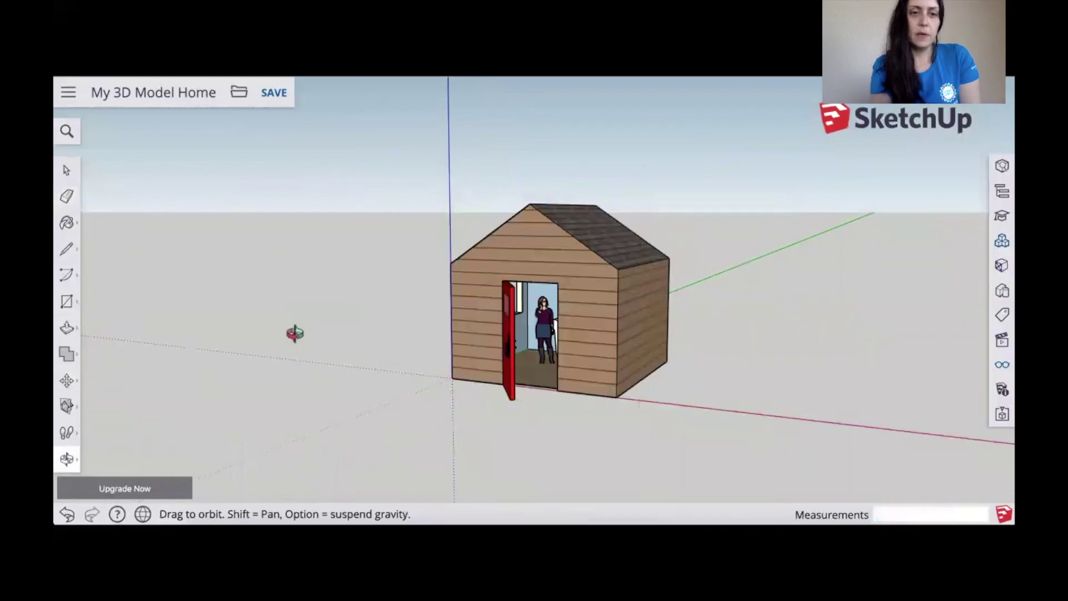
left_click_drag(293, 333, 696, 308)
left_click(1001, 290)
scroll(848, 311, "down", 3)
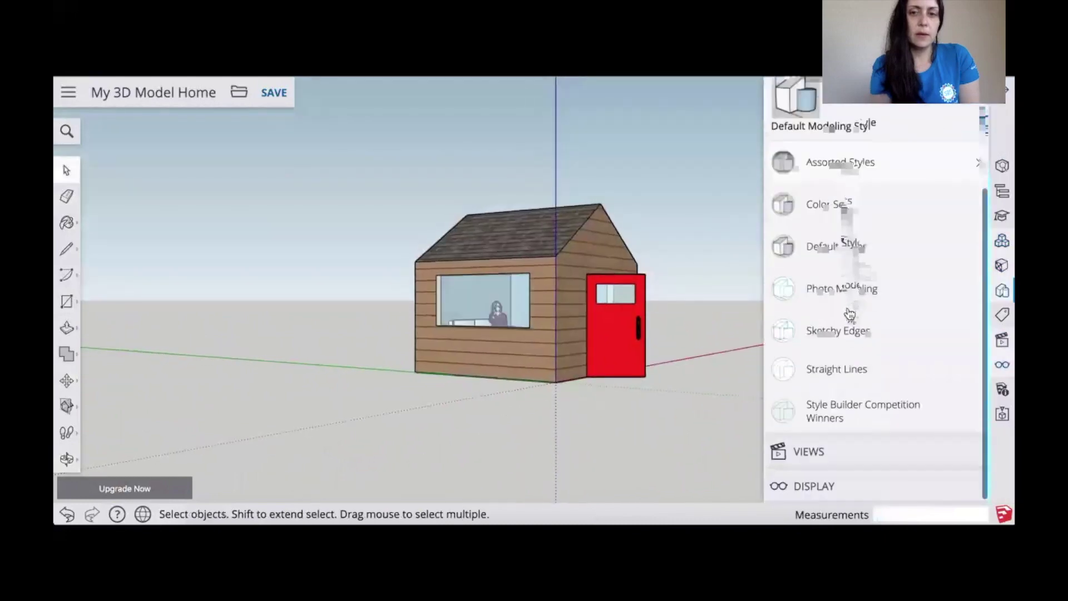
scroll(848, 312, "up", 3)
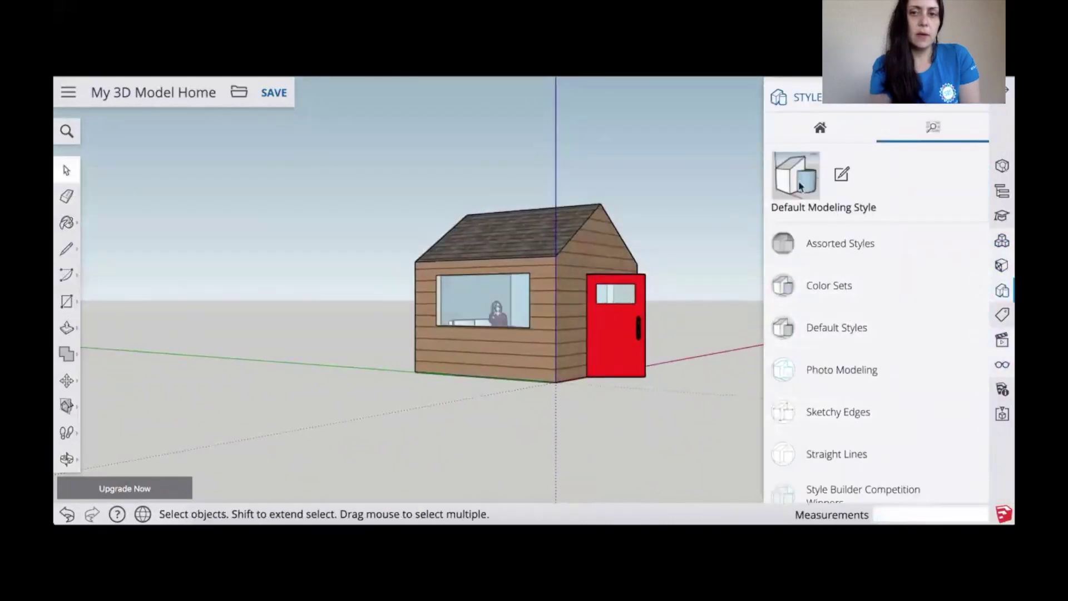
left_click(834, 251)
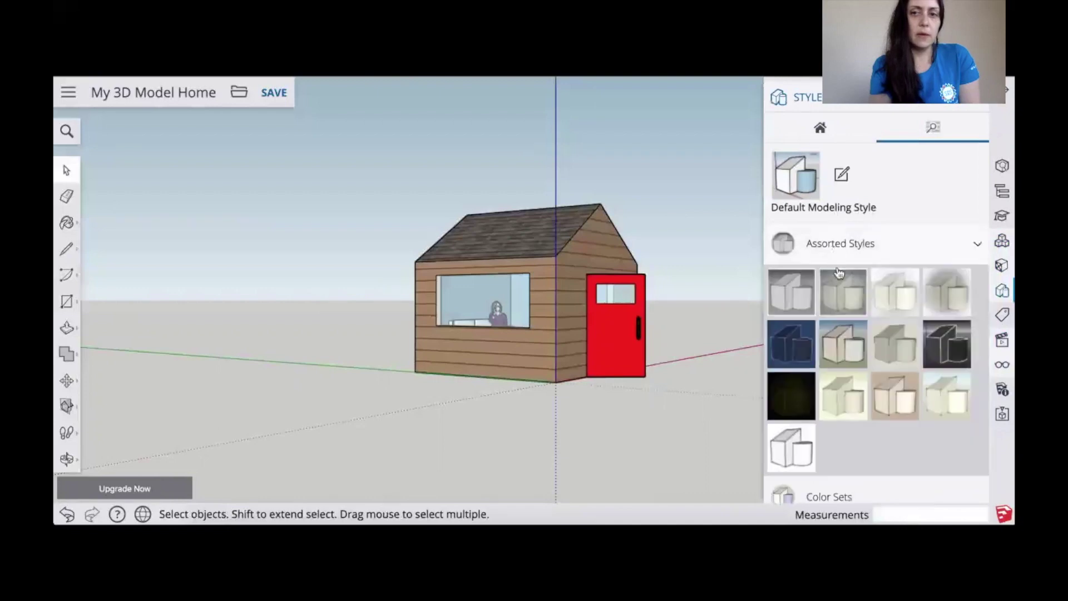
left_click(799, 355)
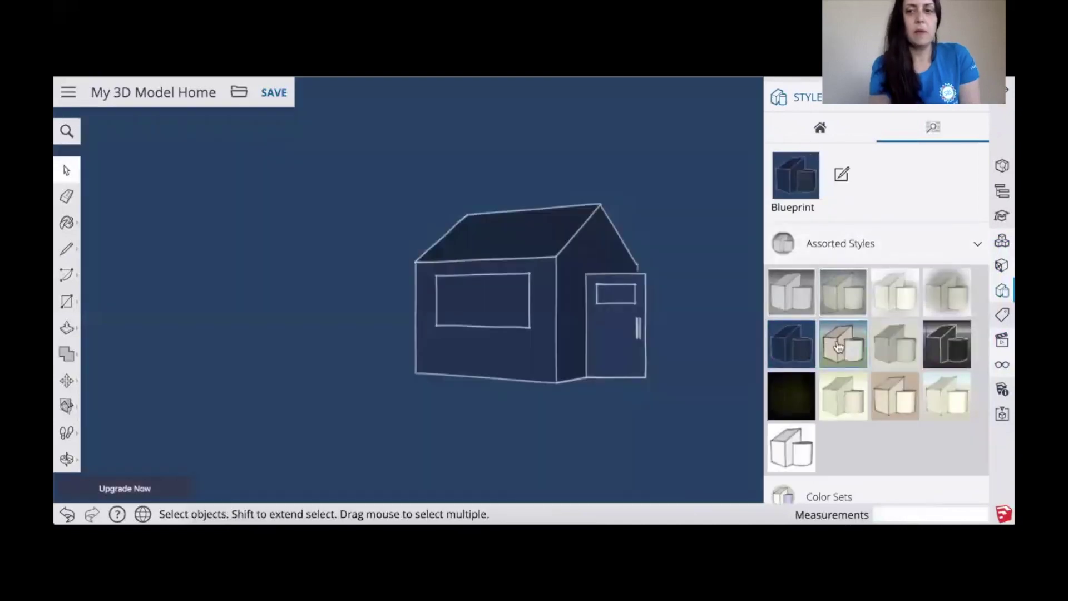
left_click(838, 346)
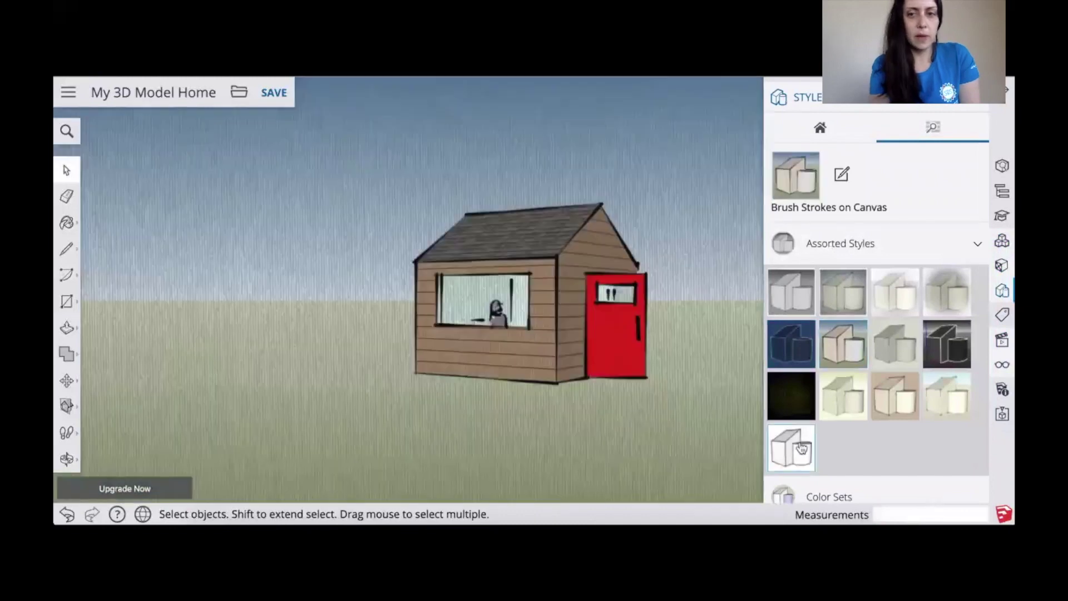
left_click(820, 392)
Step: Apply the Default Styles textured style with sky and ground
scroll(812, 390, "down", 3)
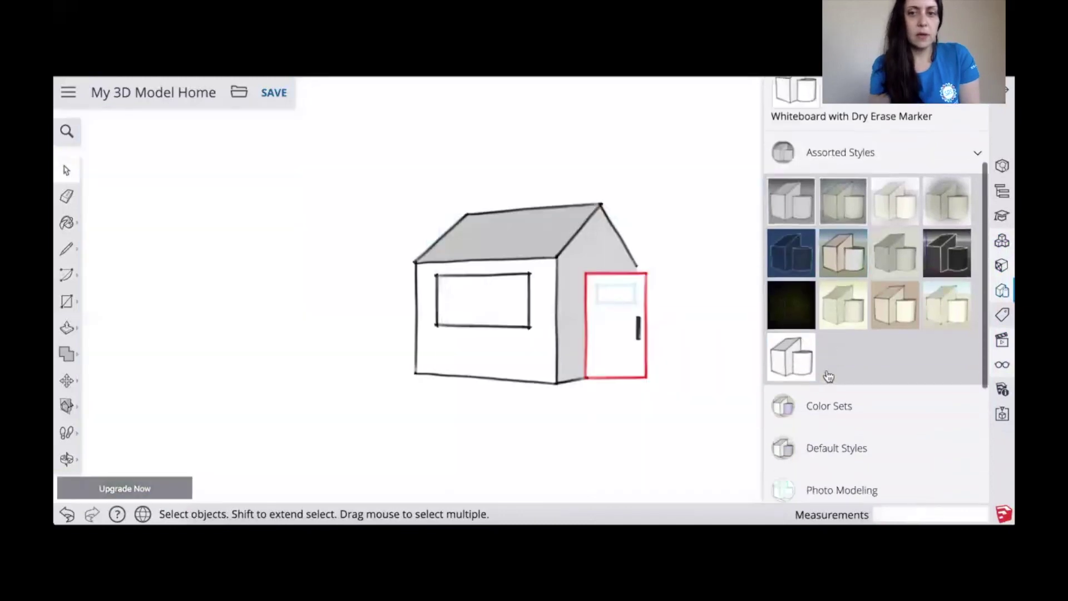
left_click(796, 387)
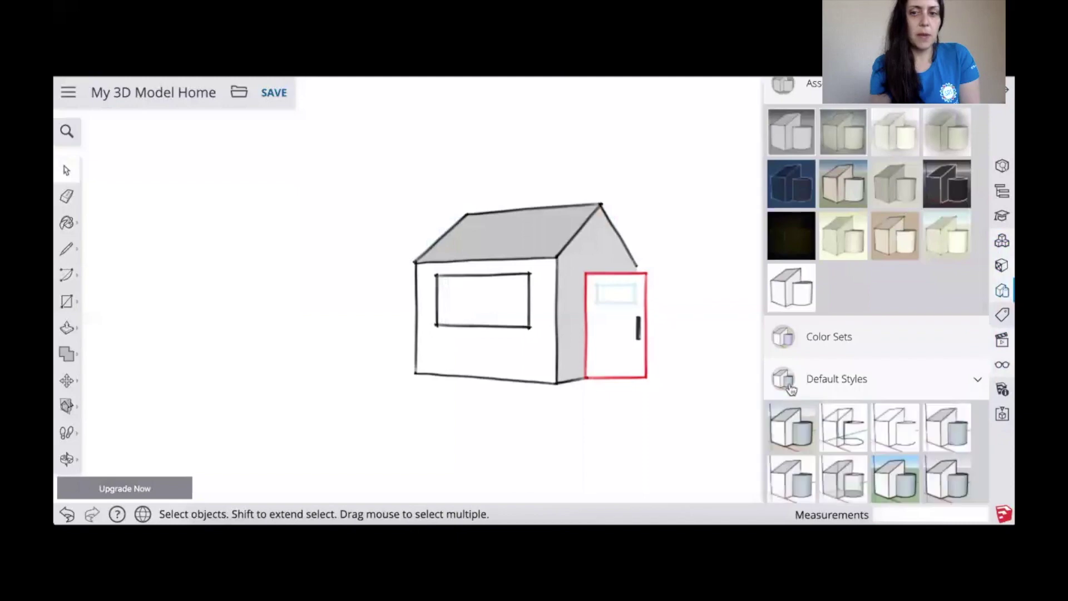
scroll(840, 414, "down", 2)
scroll(842, 406, "down", 1)
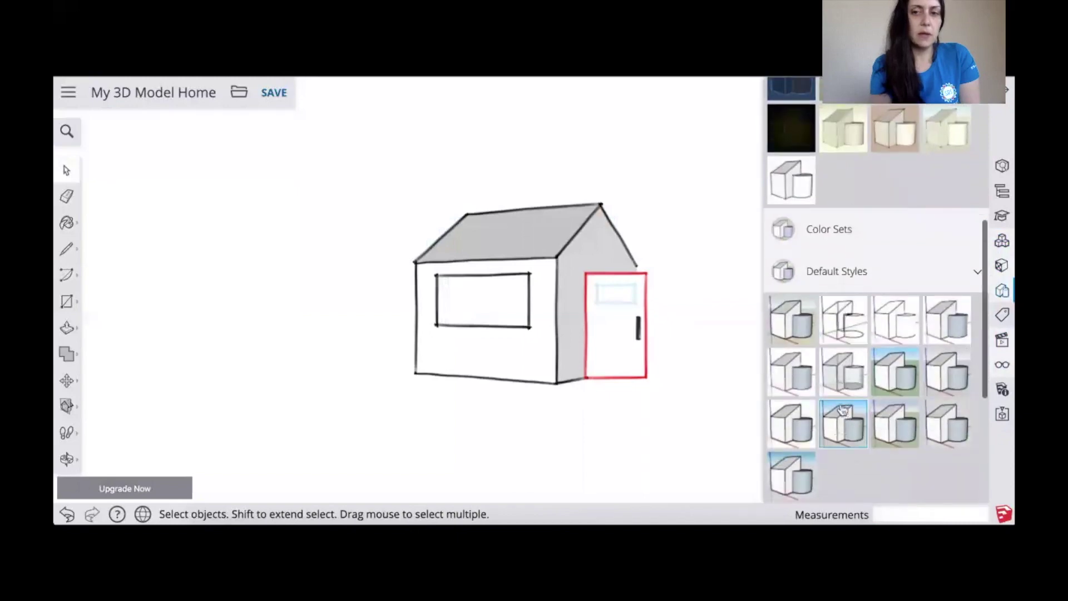
left_click(840, 377)
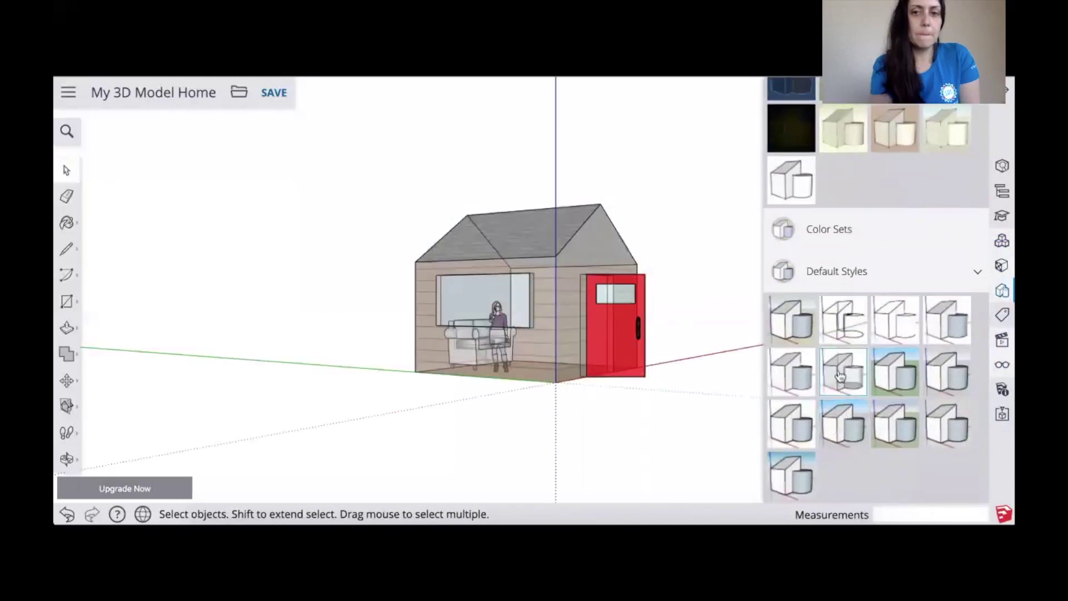
left_click(803, 338)
left_click(823, 290)
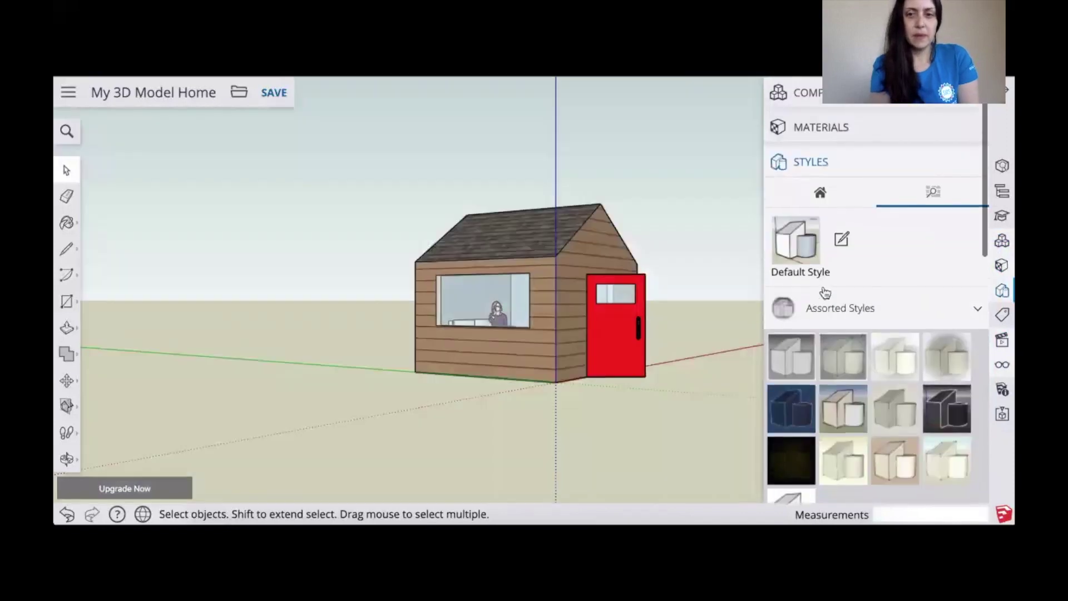
left_click(830, 167)
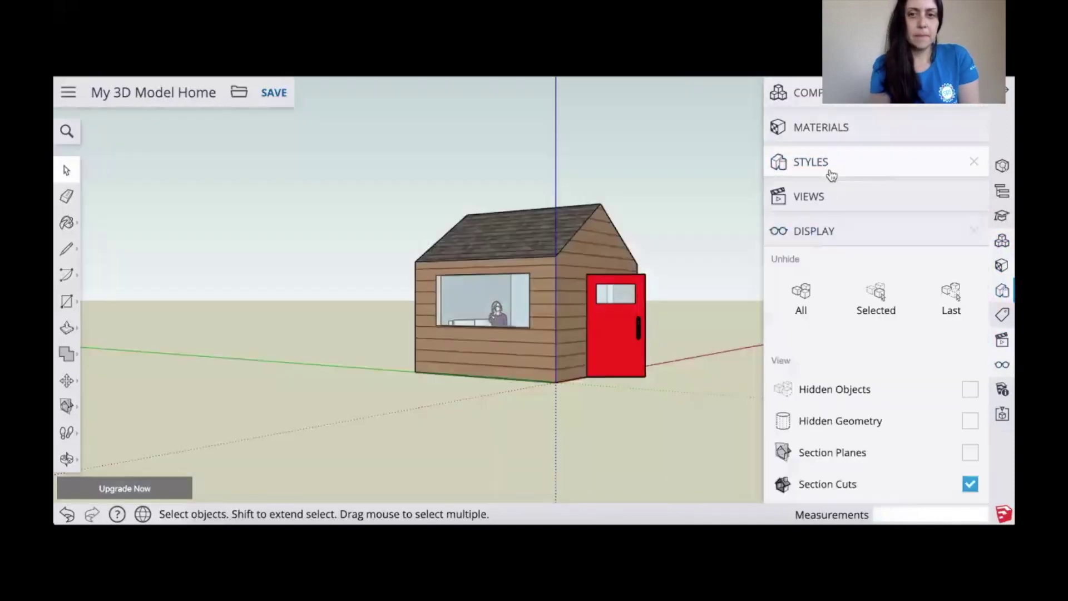
Step: Hide the guides and model axes and close the side panel
scroll(843, 372, "down", 4)
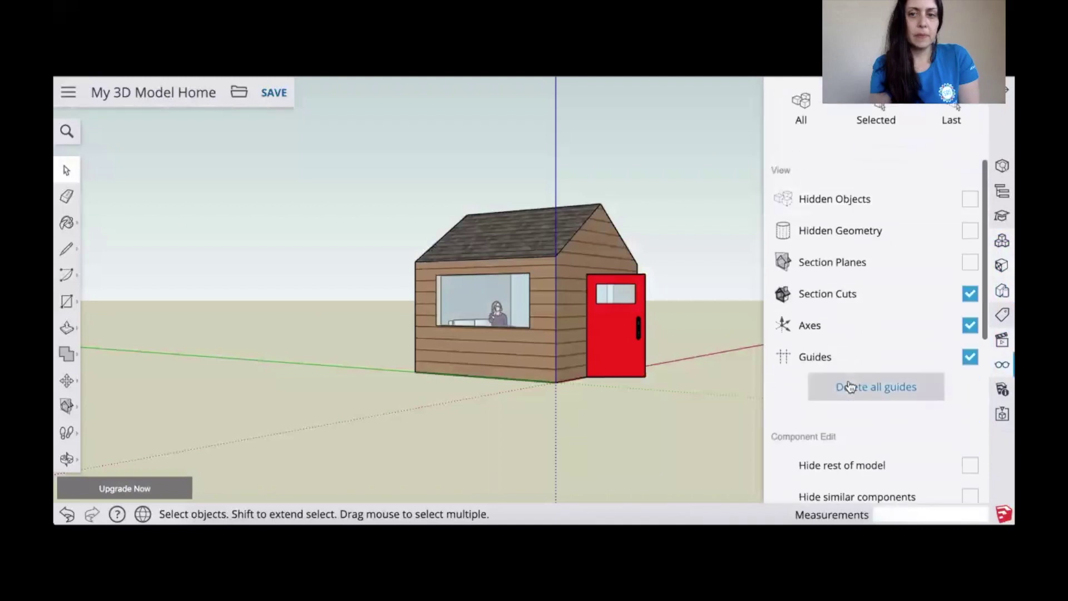
left_click(968, 357)
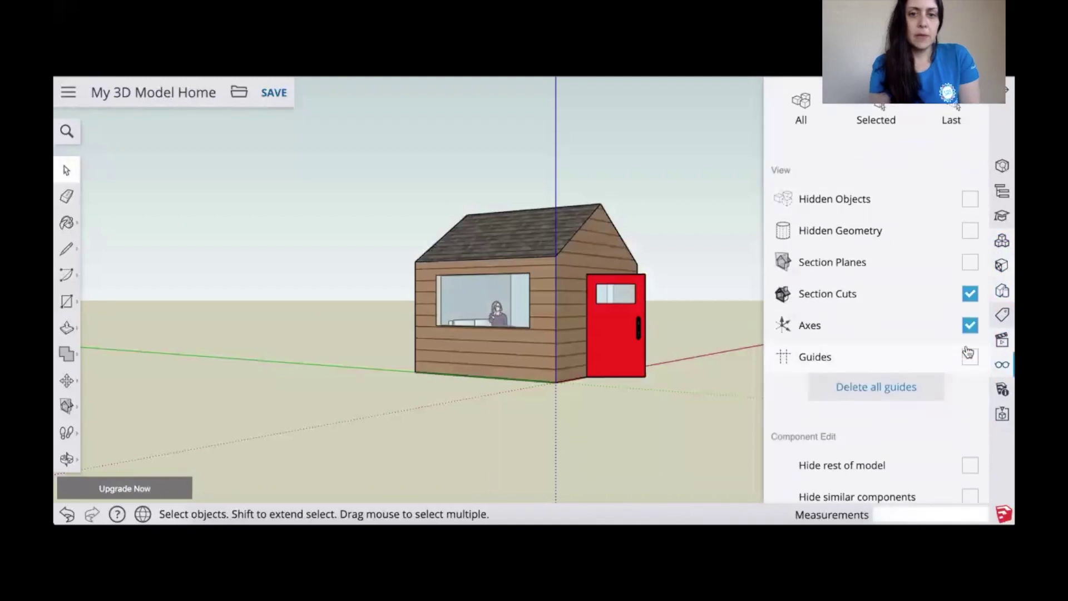
left_click(969, 325)
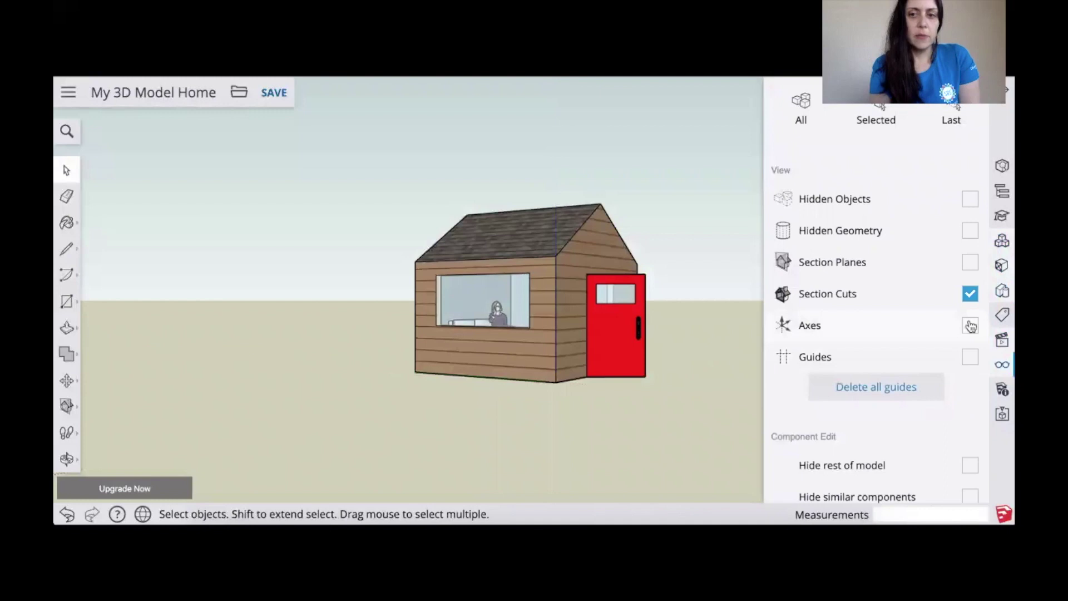
left_click(1007, 100)
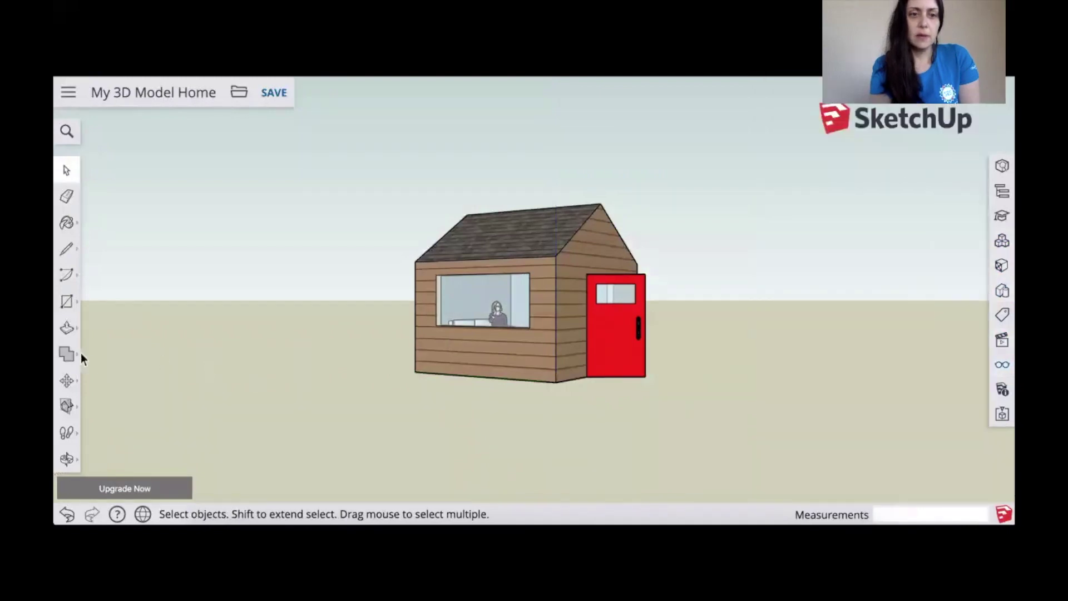
left_click(67, 301)
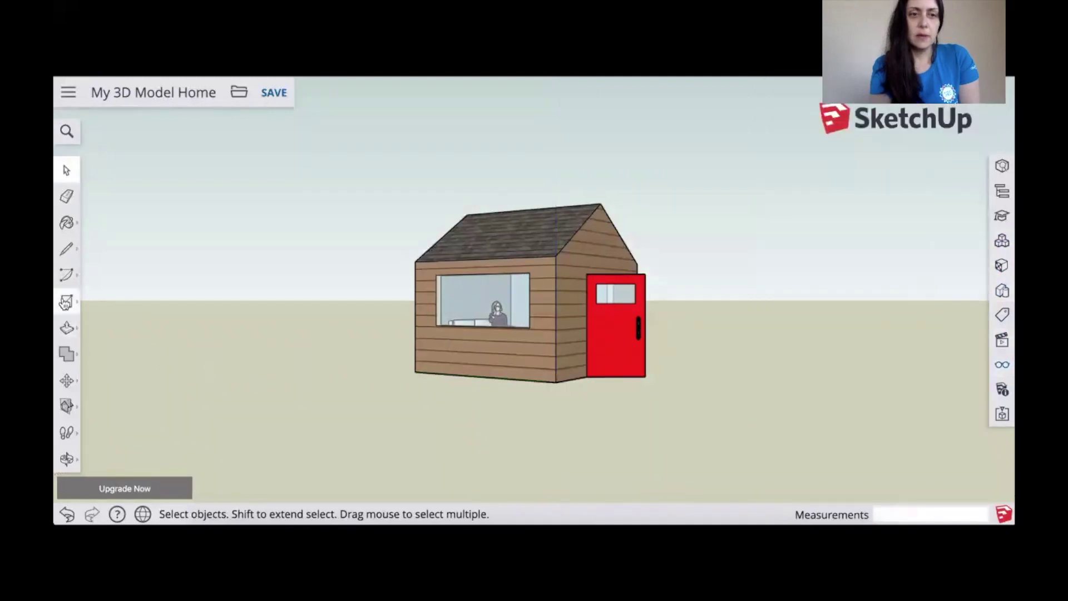
Step: Draw a large ground rectangle around the house, using an isometric view to finish it
left_click(266, 378)
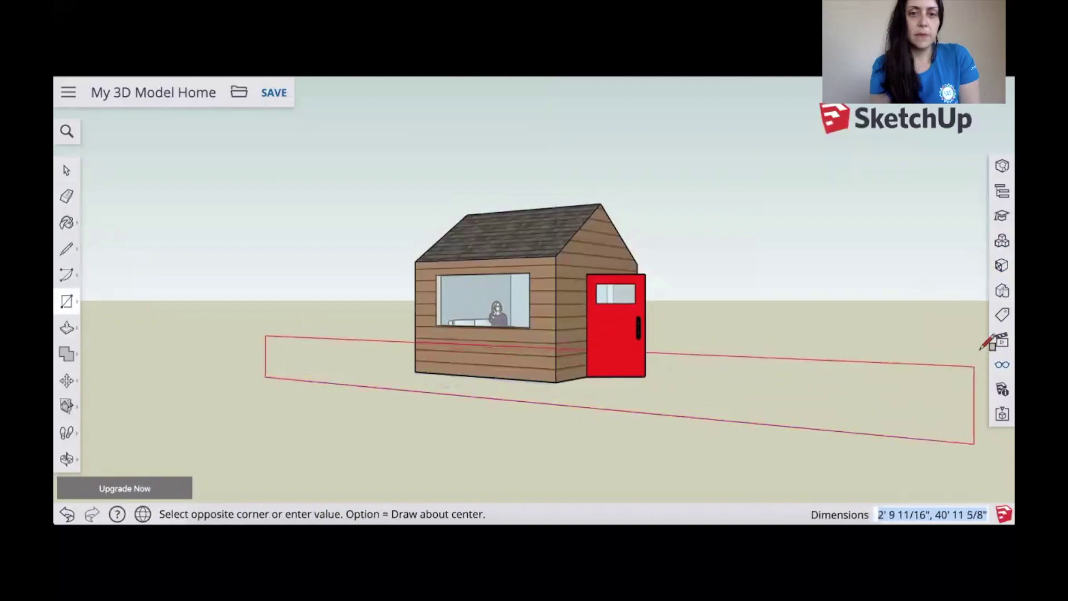
left_click(1002, 392)
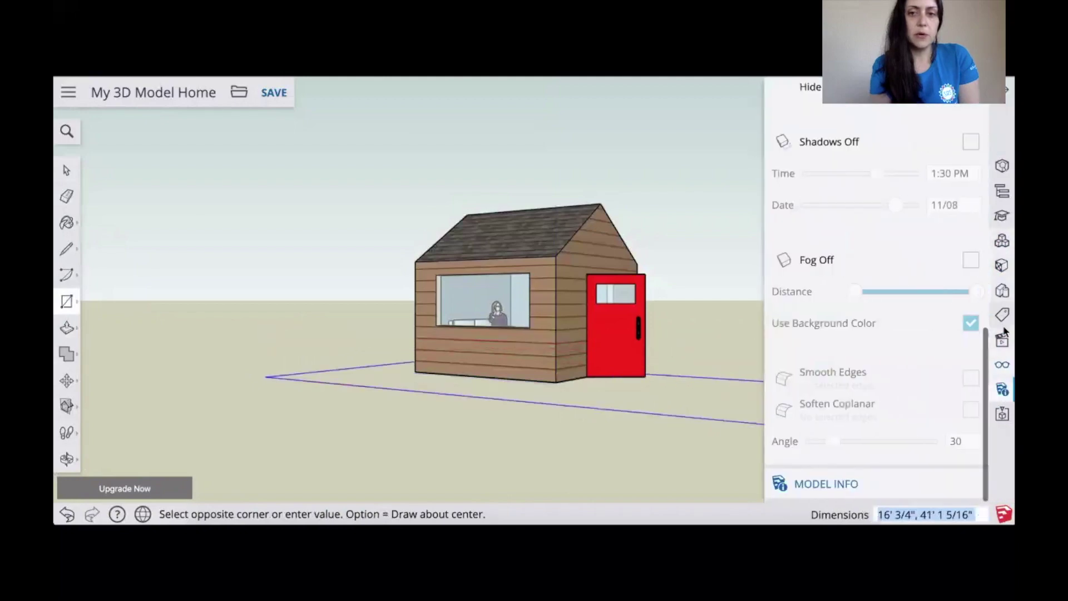
left_click(1002, 242)
left_click(890, 299)
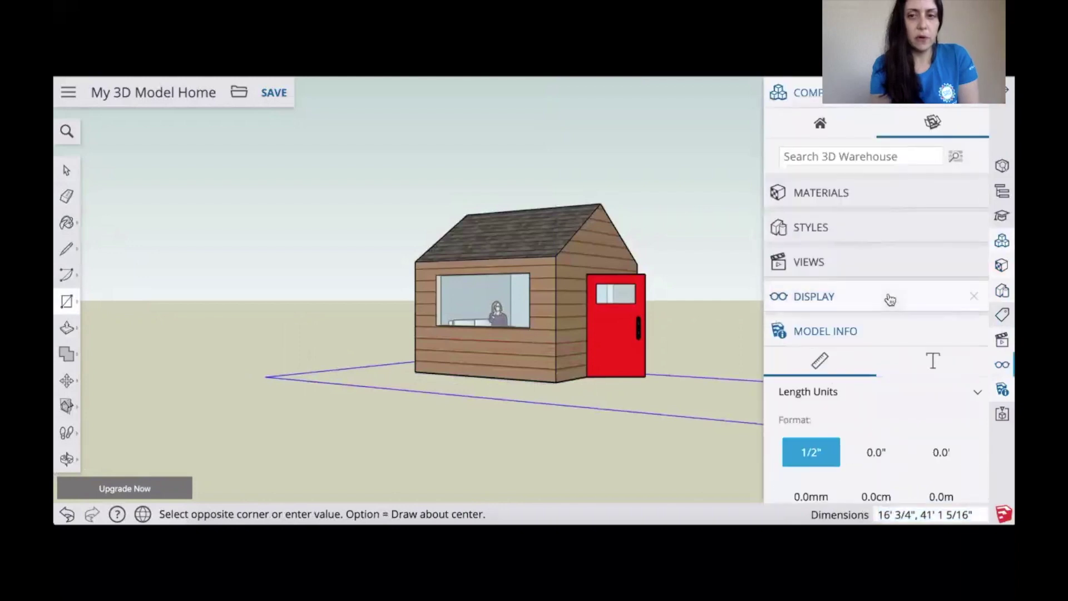
left_click(876, 335)
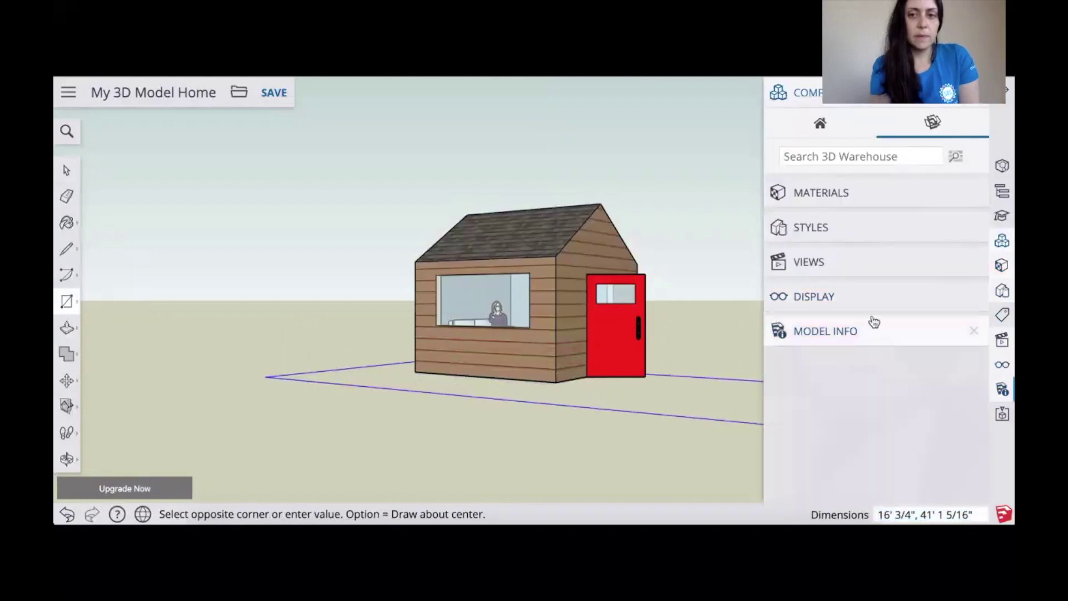
left_click(862, 270)
left_click(851, 372)
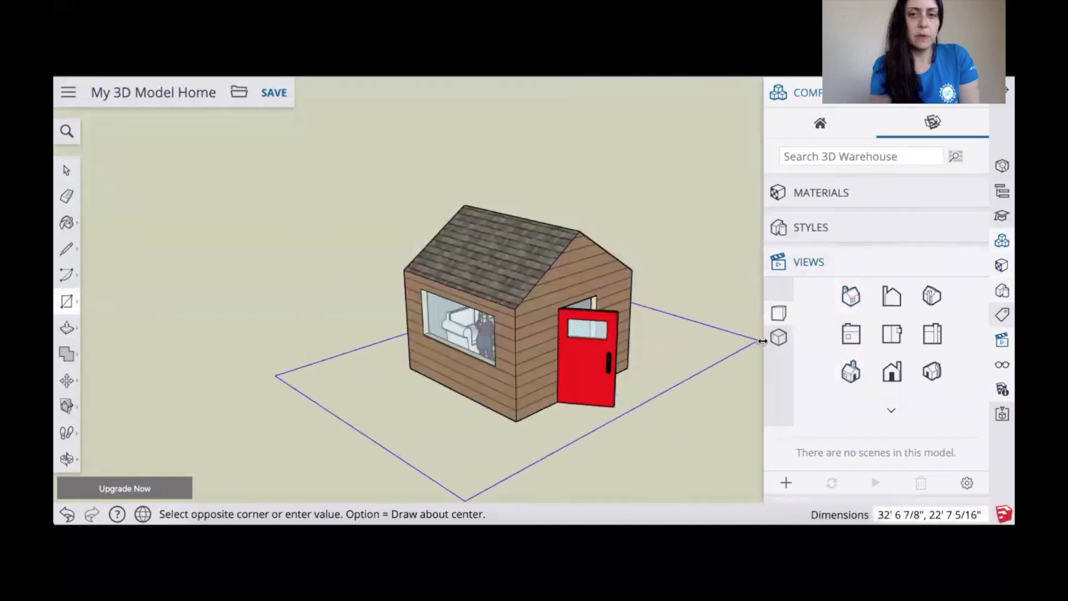
left_click(999, 105)
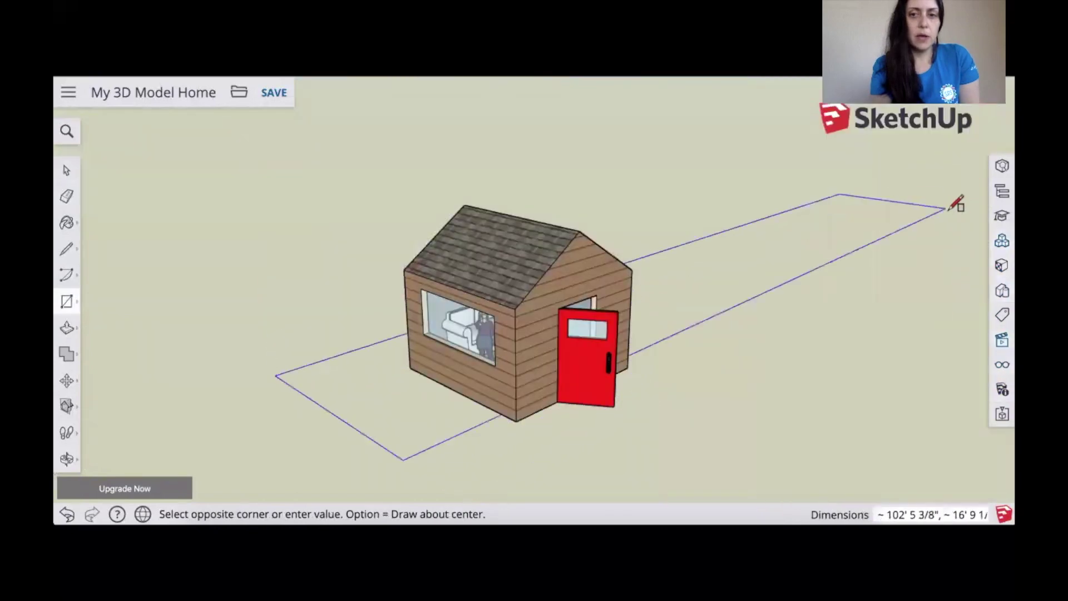
left_click(947, 276)
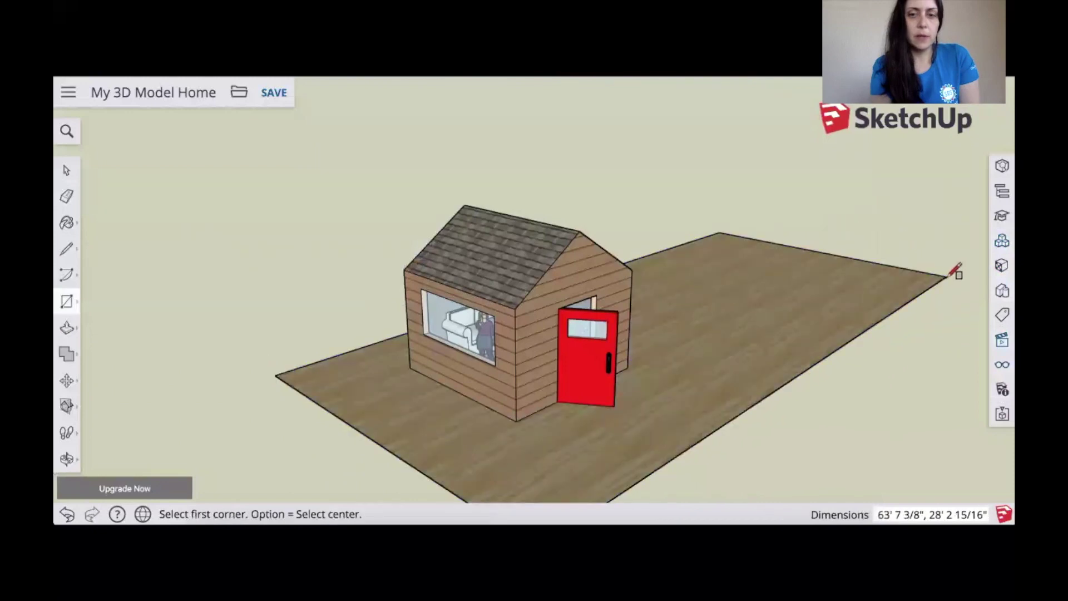
Step: Paint the ground plane with green grass from Landscaping, Fencing and Vegetation
left_click(1001, 265)
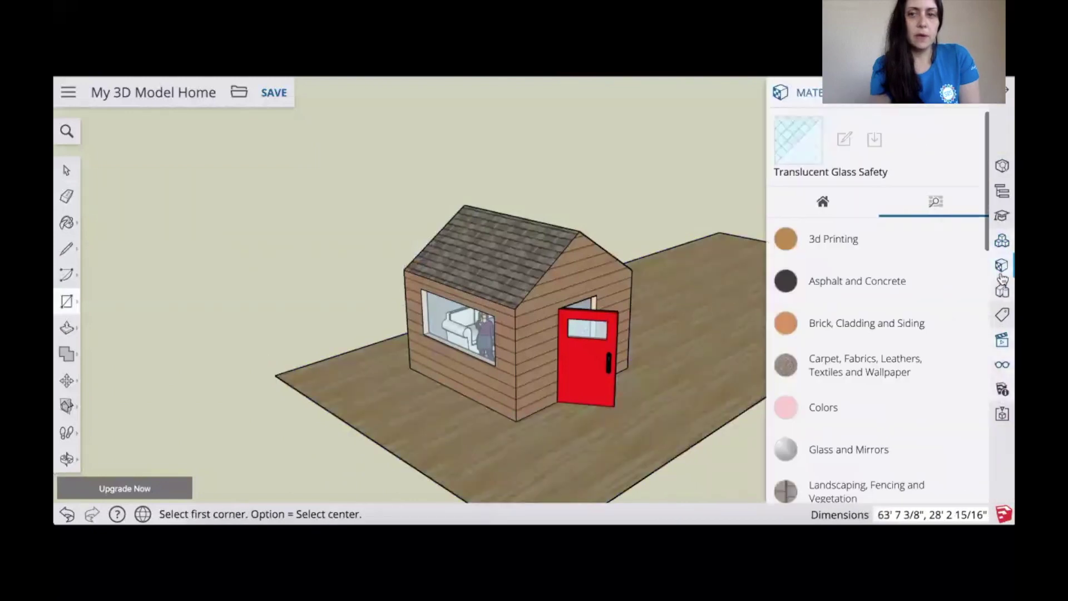
scroll(872, 393, "down", 3)
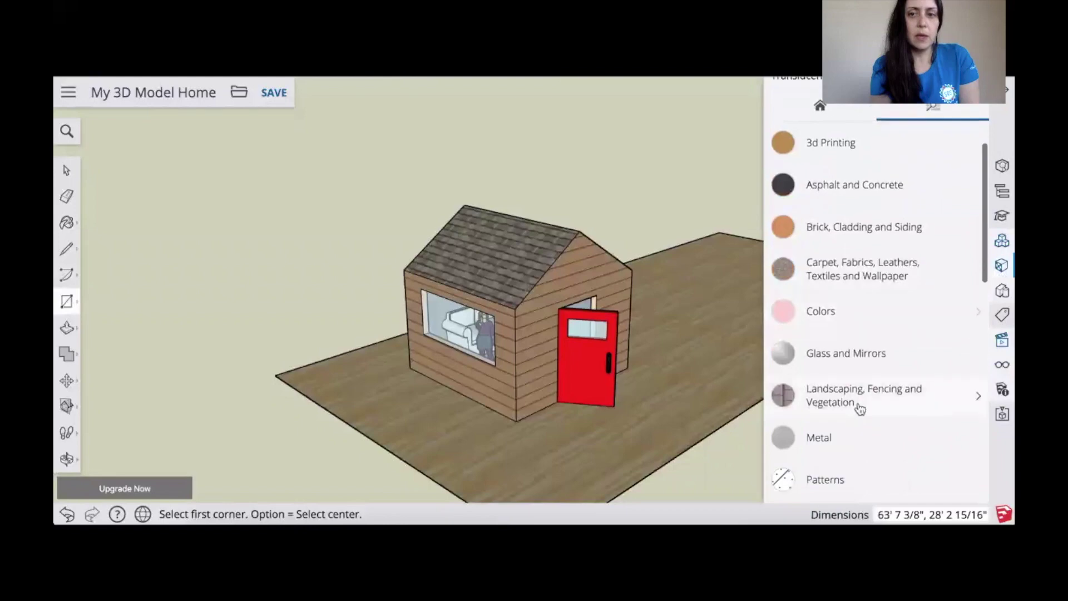
left_click(855, 403)
scroll(851, 412, "down", 5)
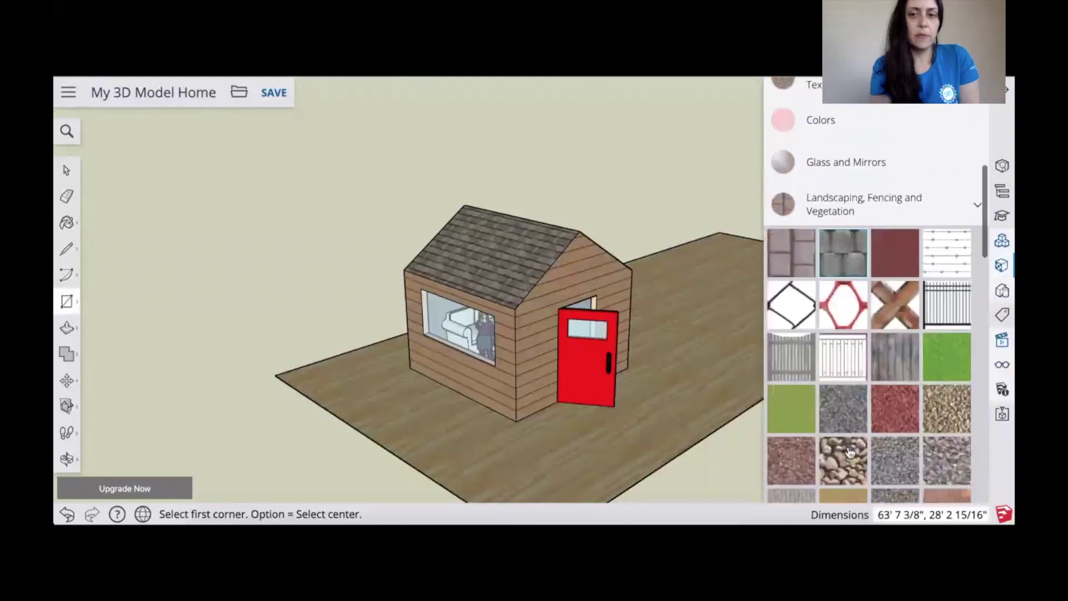
left_click(798, 393)
left_click(672, 386)
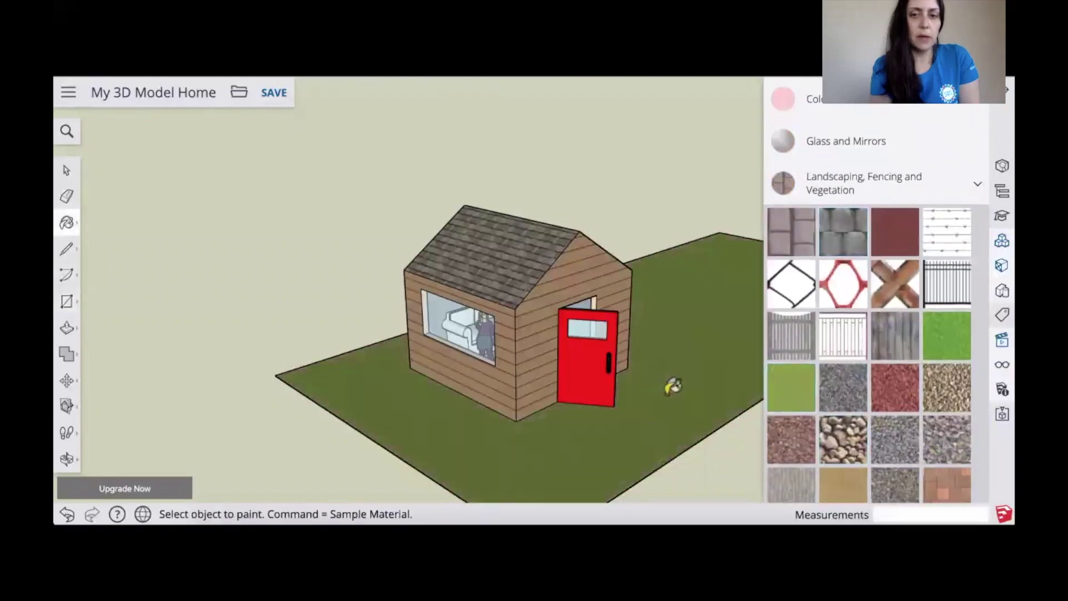
left_click(66, 171)
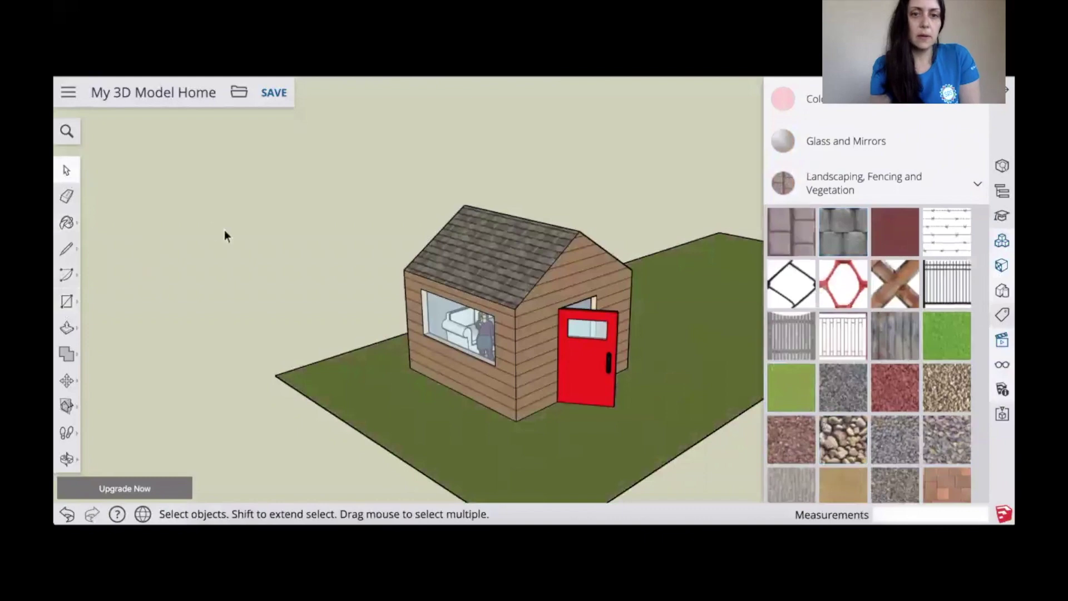
left_click(1005, 92)
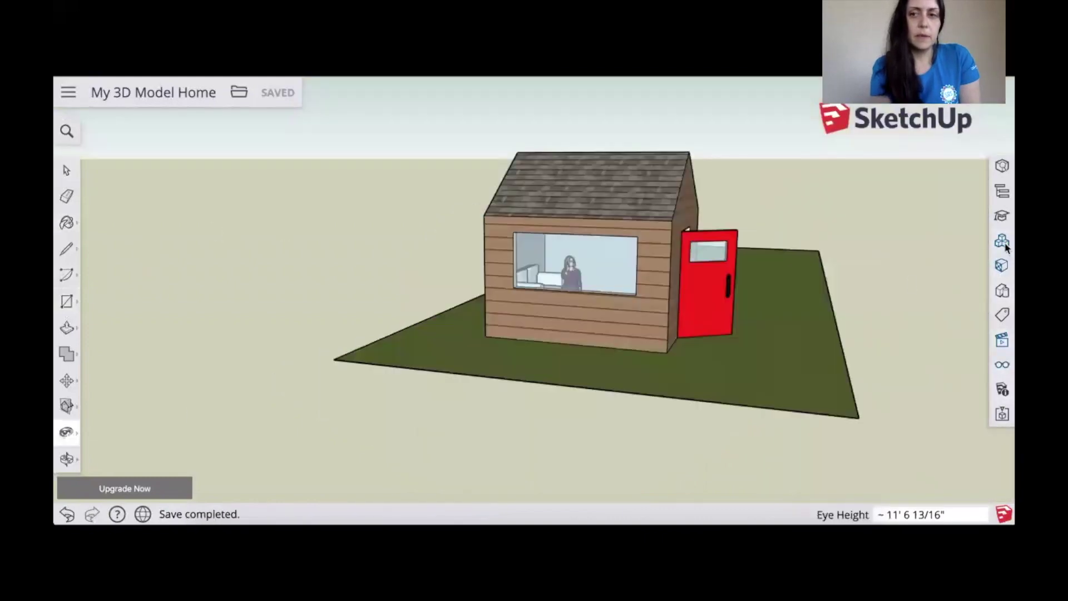
Step: Search 3D Warehouse for 'tre' and place the TREE model on the grass behind the house
left_click(1001, 242)
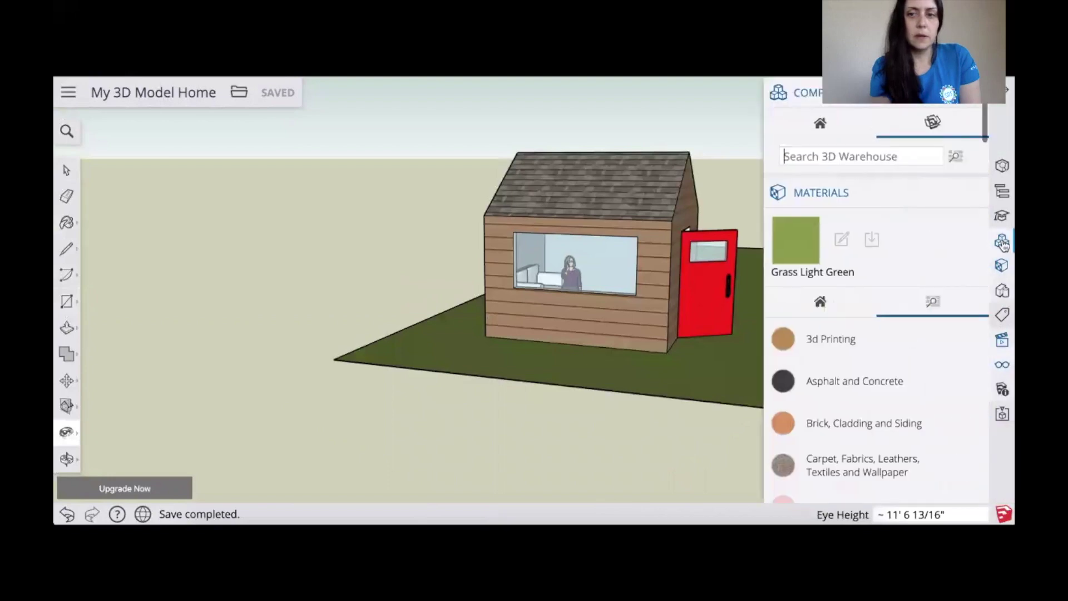
left_click(839, 152)
type("tree")
key("Return")
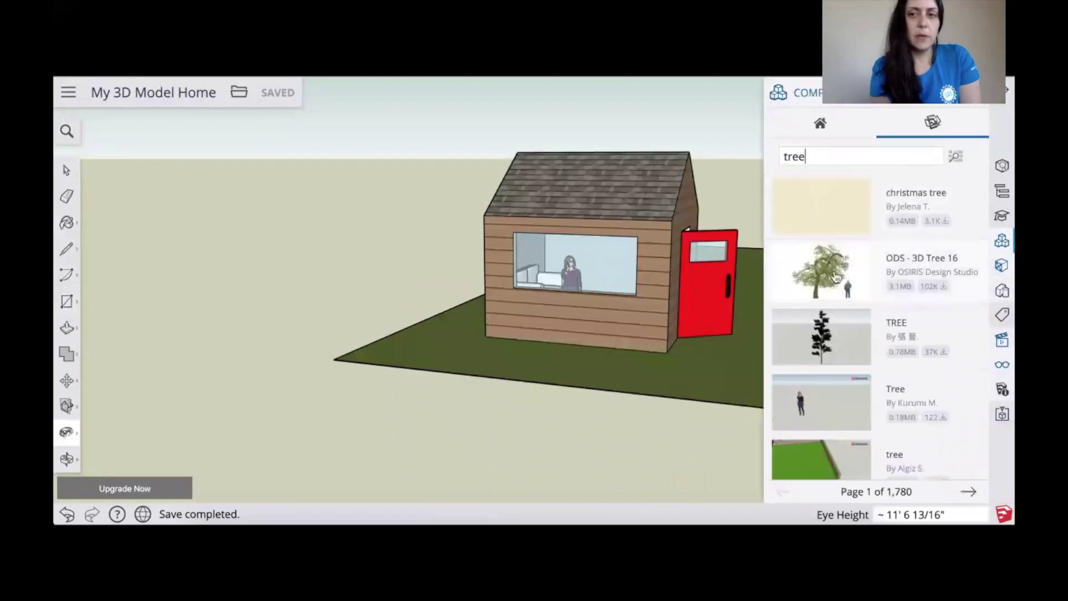
left_click(829, 332)
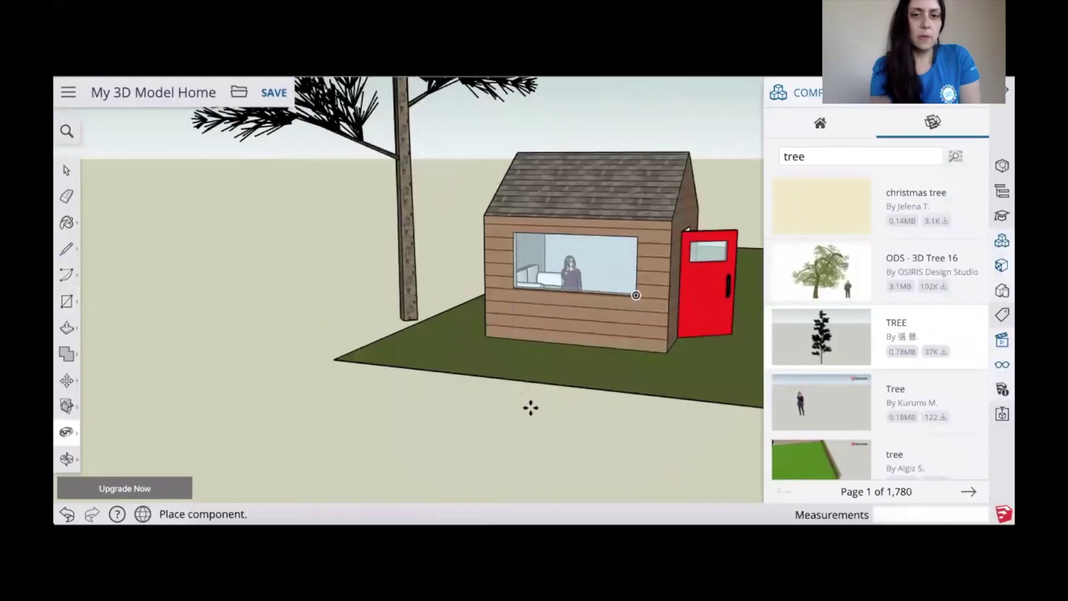
left_click(558, 419)
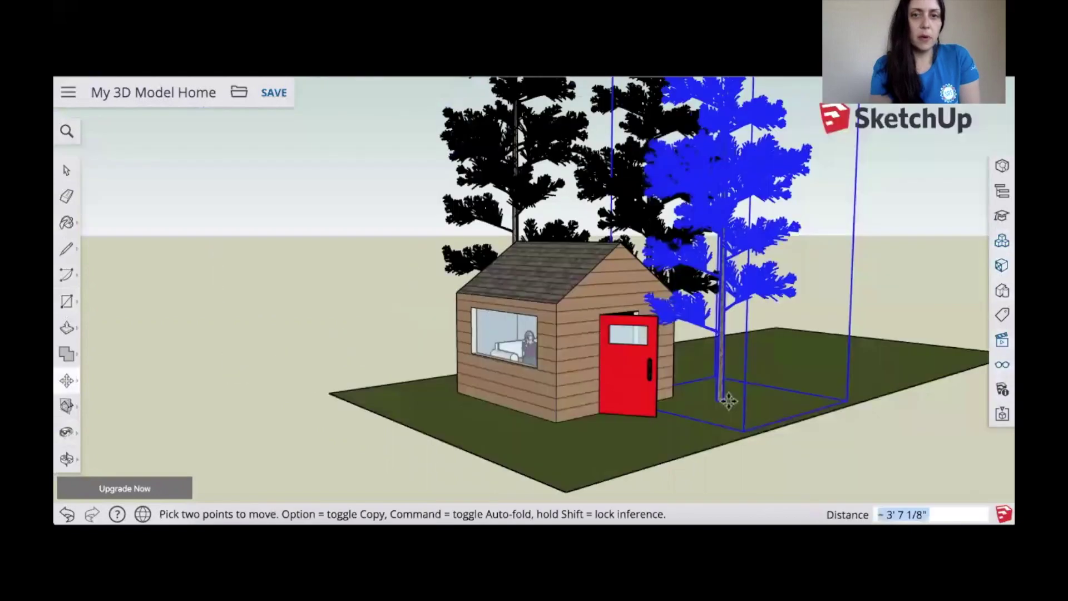
left_click(67, 170)
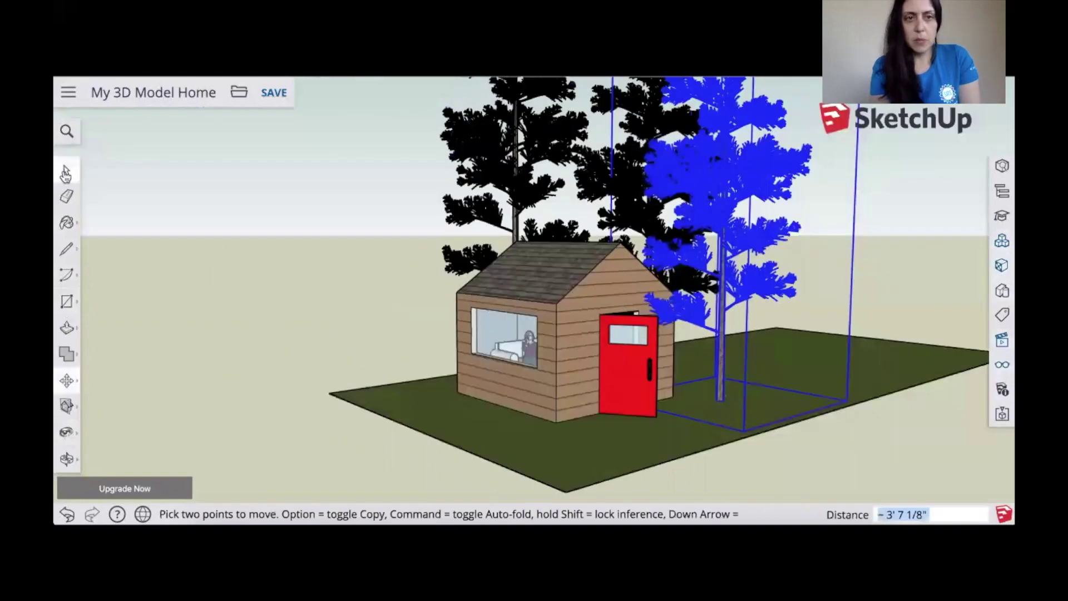
left_click(385, 272)
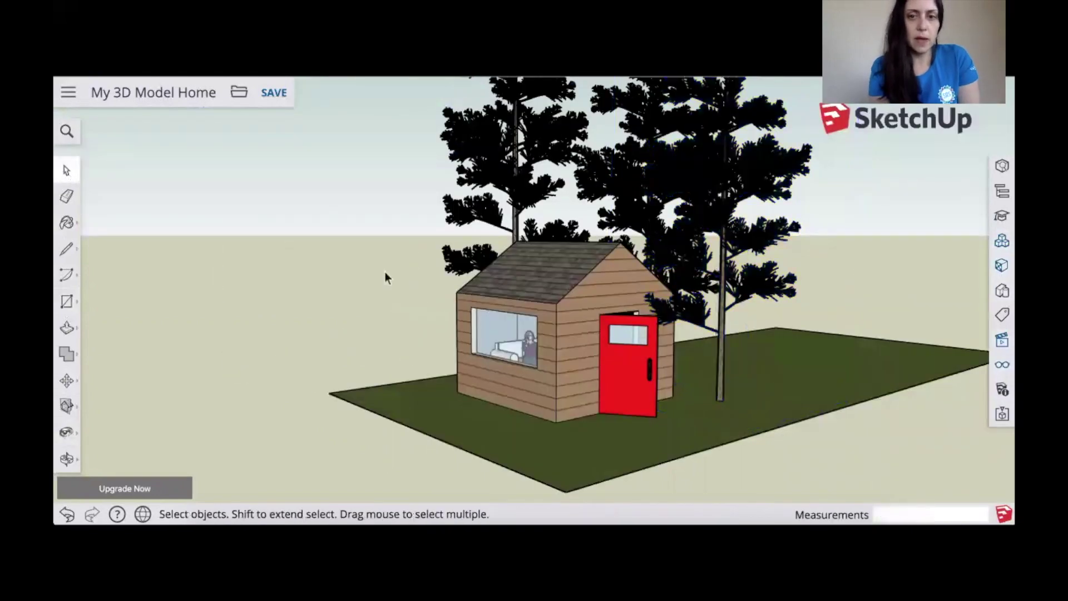
left_click(66, 458)
left_click_drag(421, 393, 615, 378)
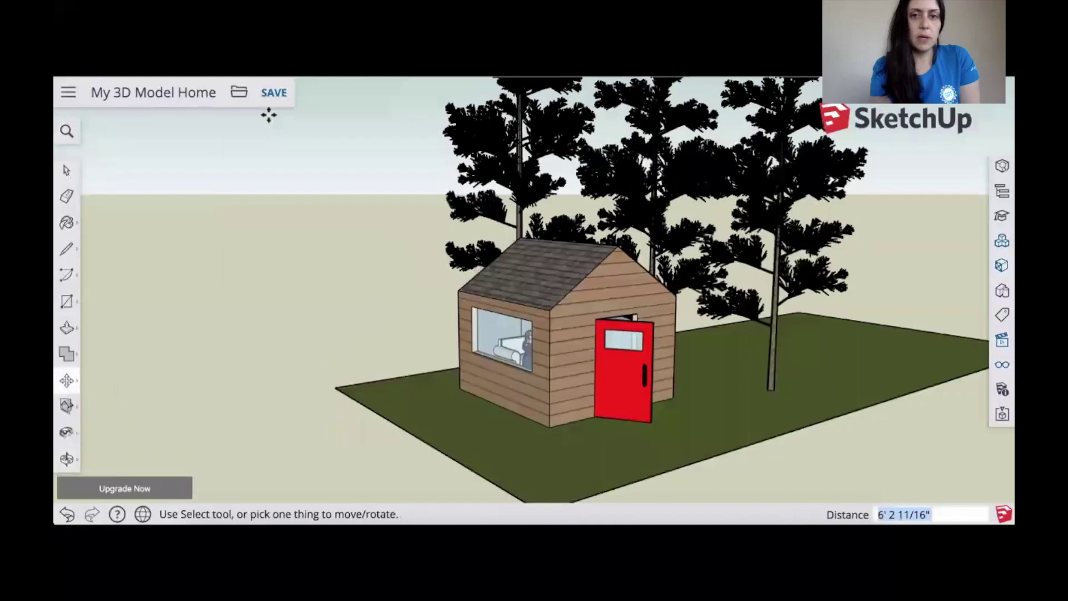
left_click(239, 92)
Step: Browse the SketchUp project folder in Save As, then close it without saving
left_click(287, 175)
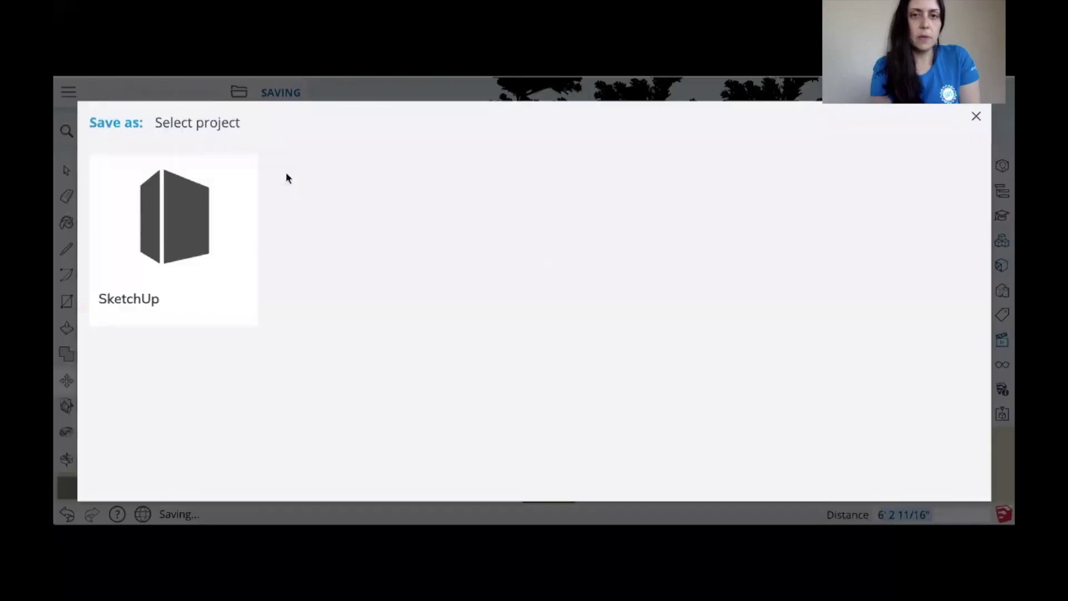
left_click(204, 227)
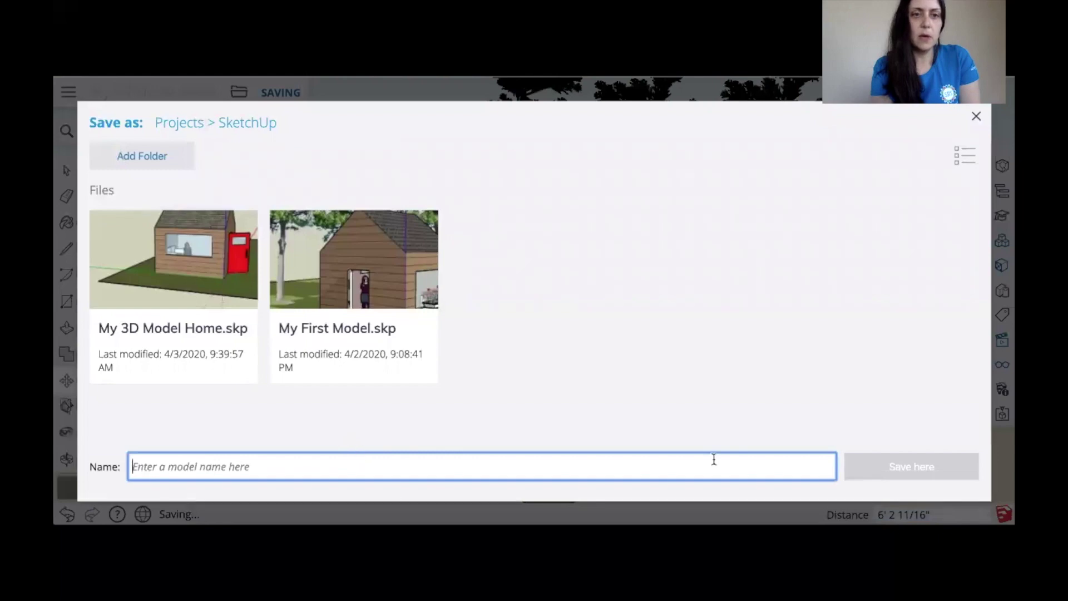
left_click(975, 161)
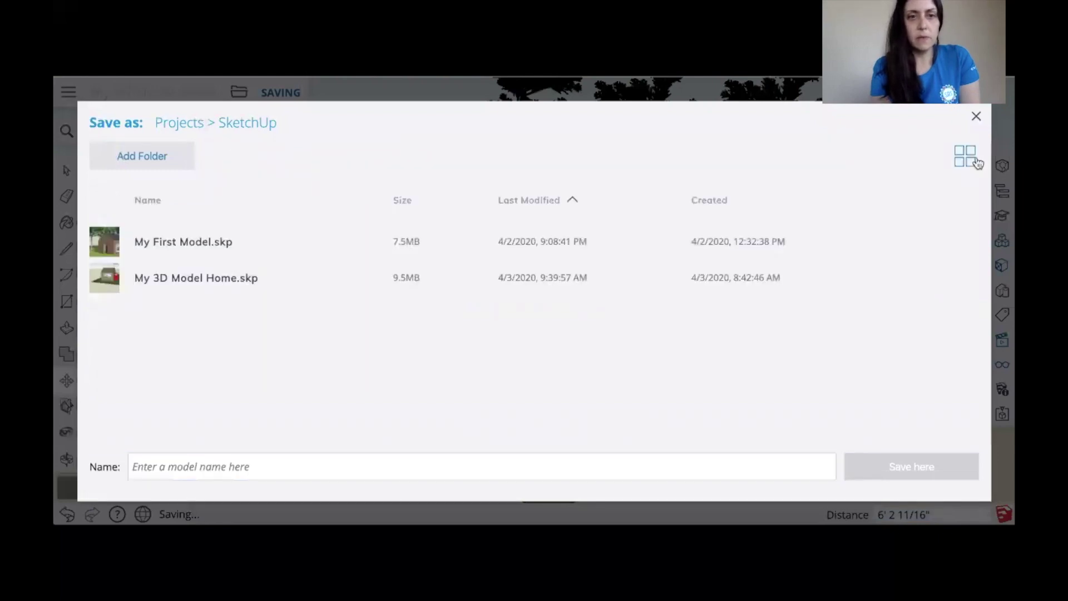
left_click(977, 119)
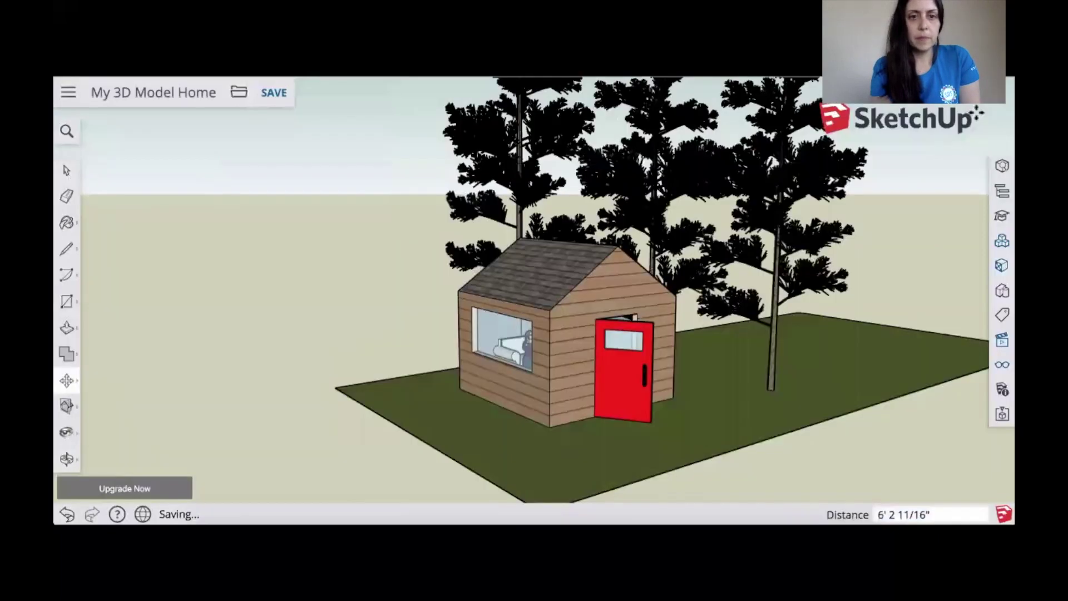
Step: Open the print preview of the house model from the file menu
left_click(239, 94)
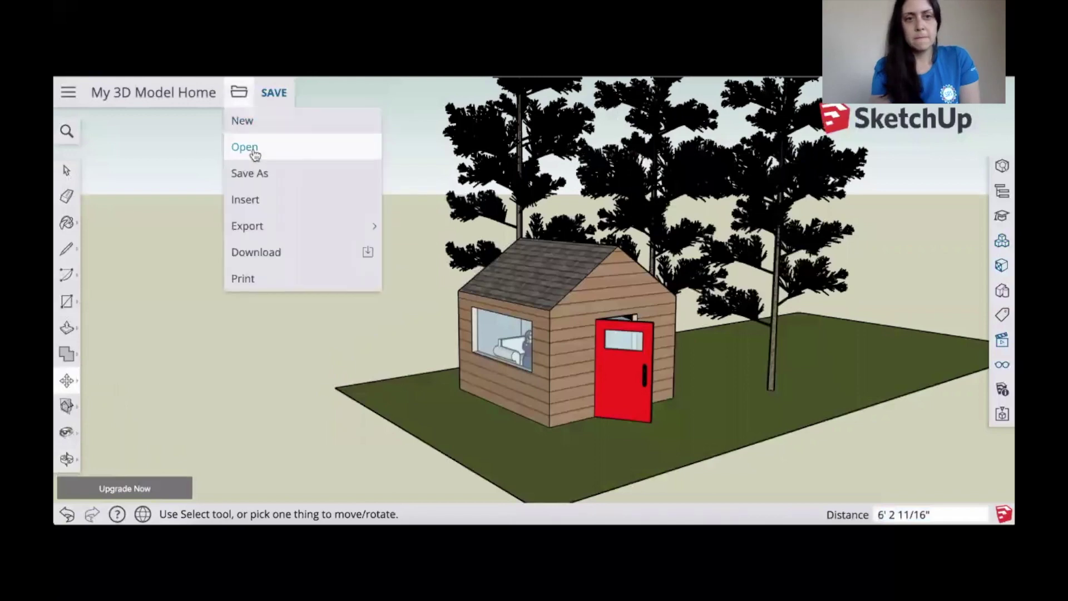
mouse_move(255, 223)
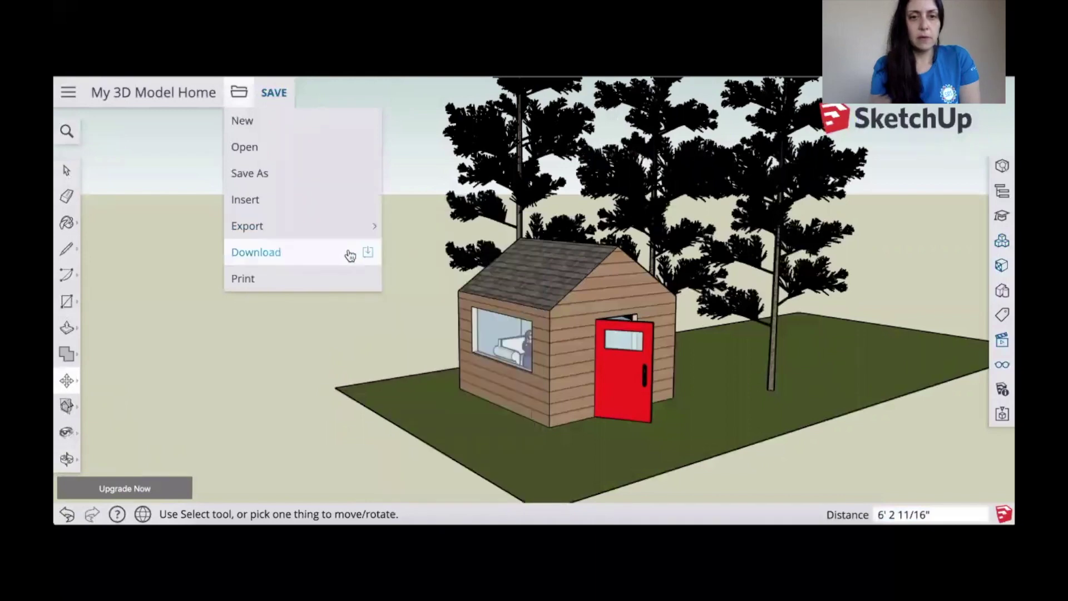
left_click(338, 280)
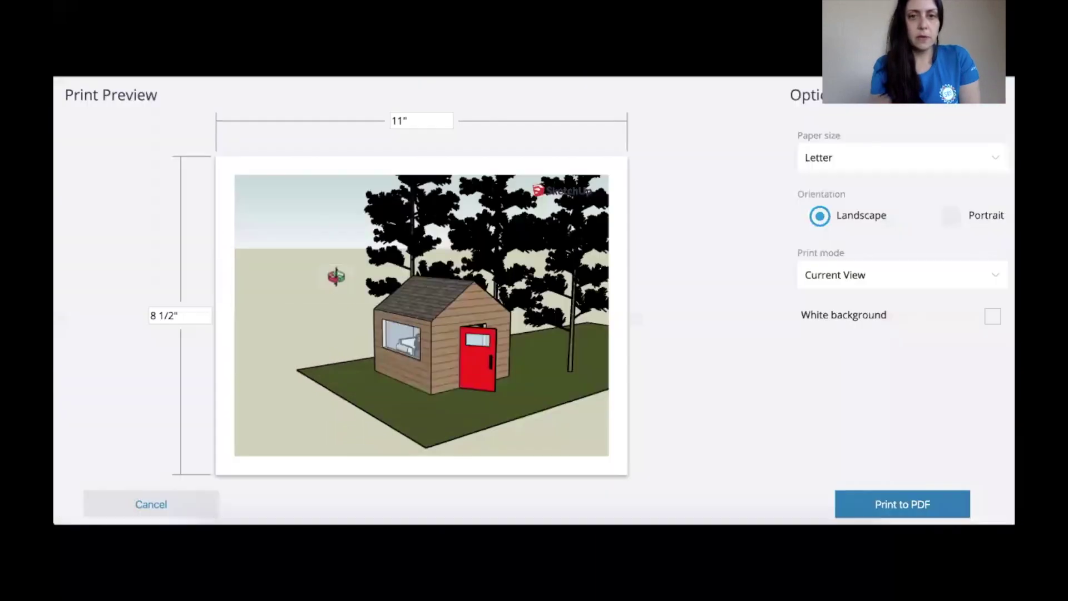
Step: Choose Tabloid 17" × 11" paper and Scenes print mode, leaving White background off
left_click(907, 149)
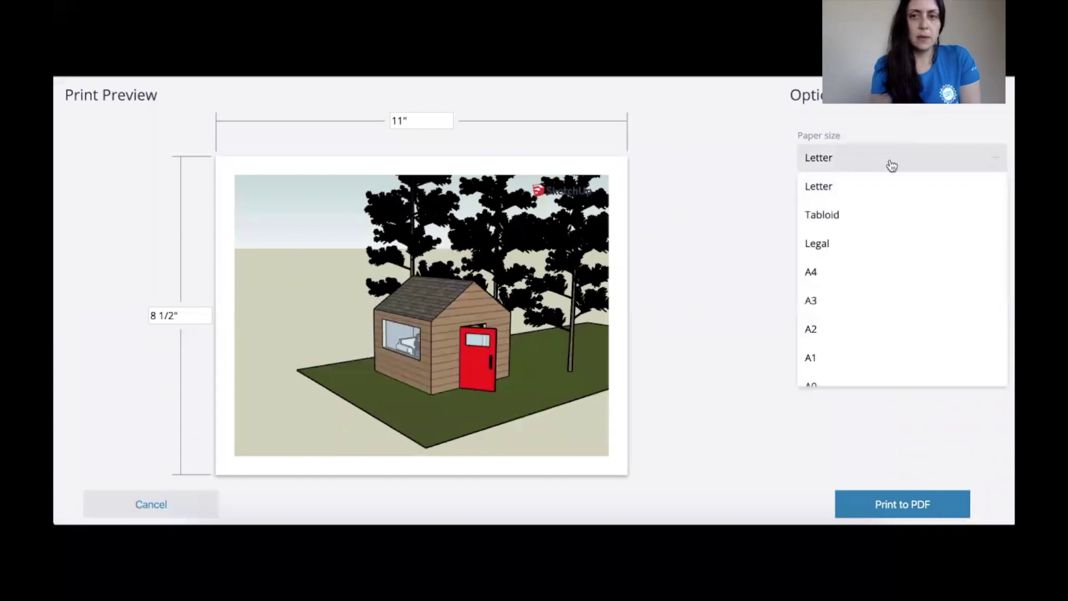
left_click(833, 216)
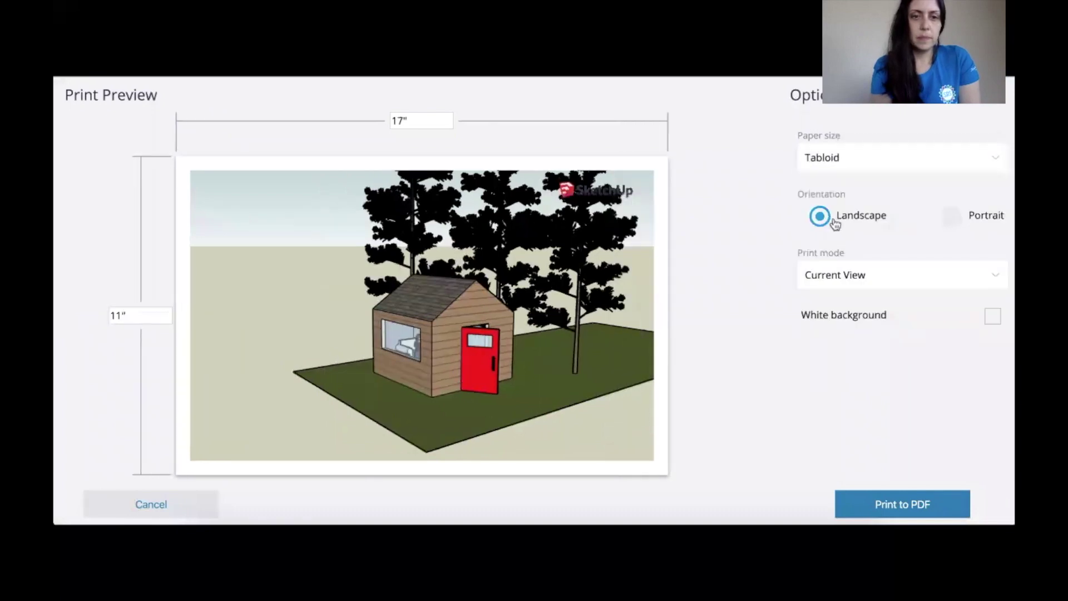
left_click(958, 277)
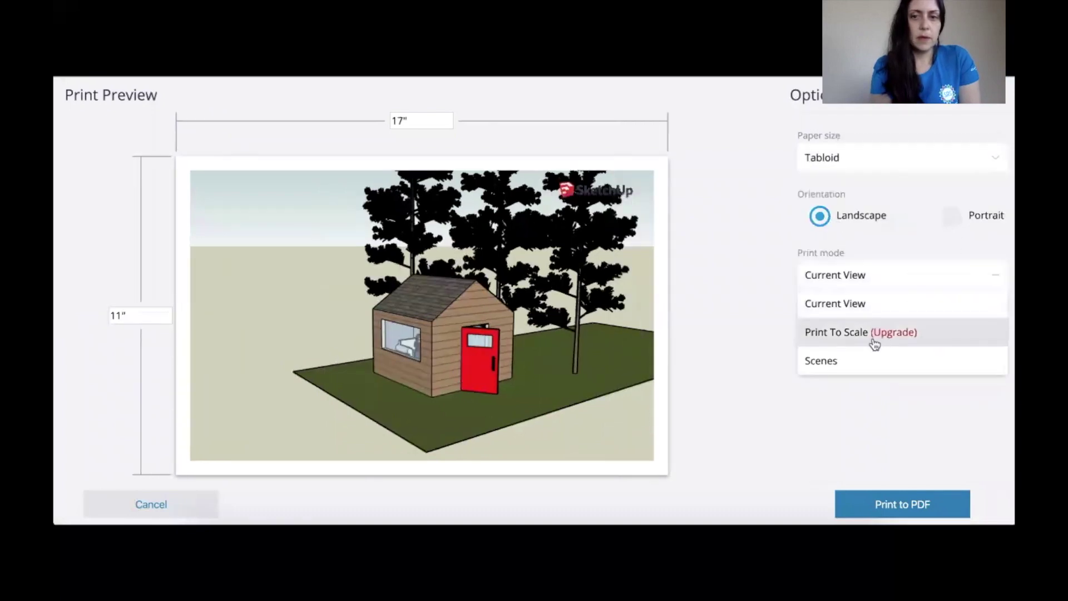
left_click(866, 359)
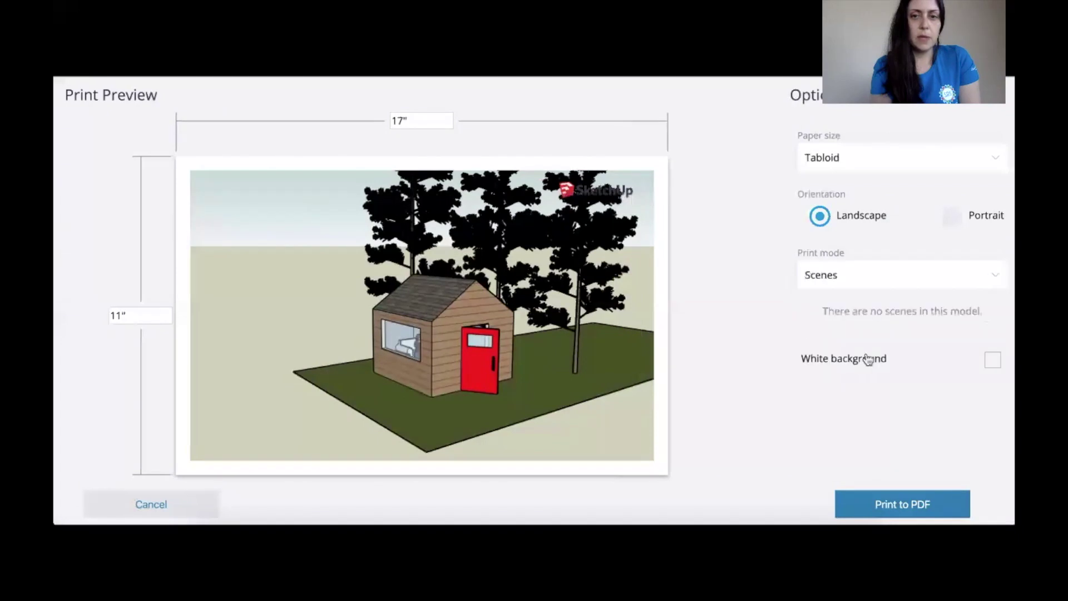
left_click(993, 361)
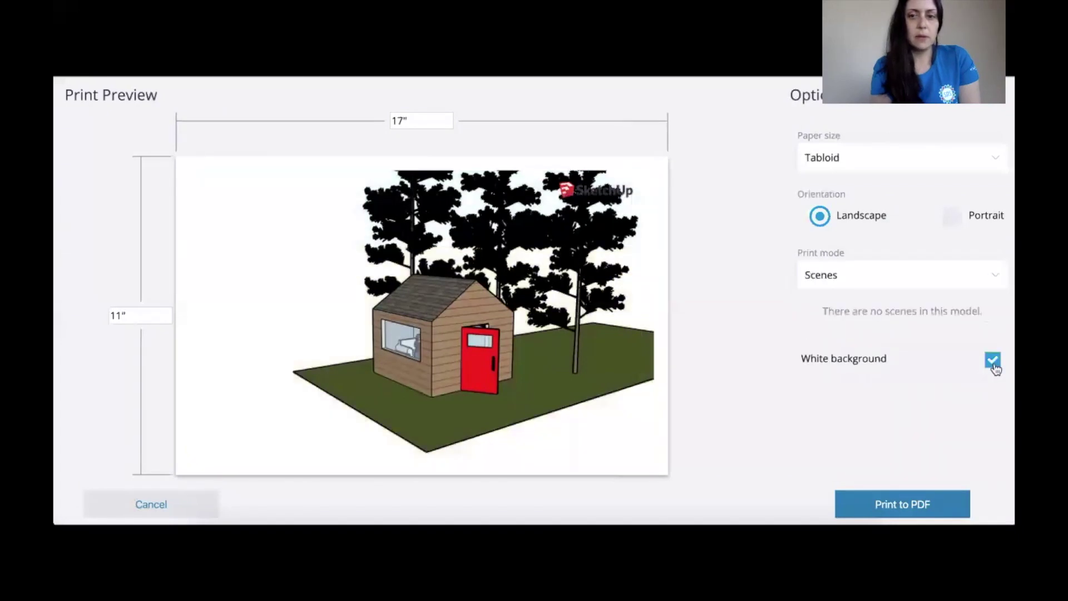
left_click(993, 363)
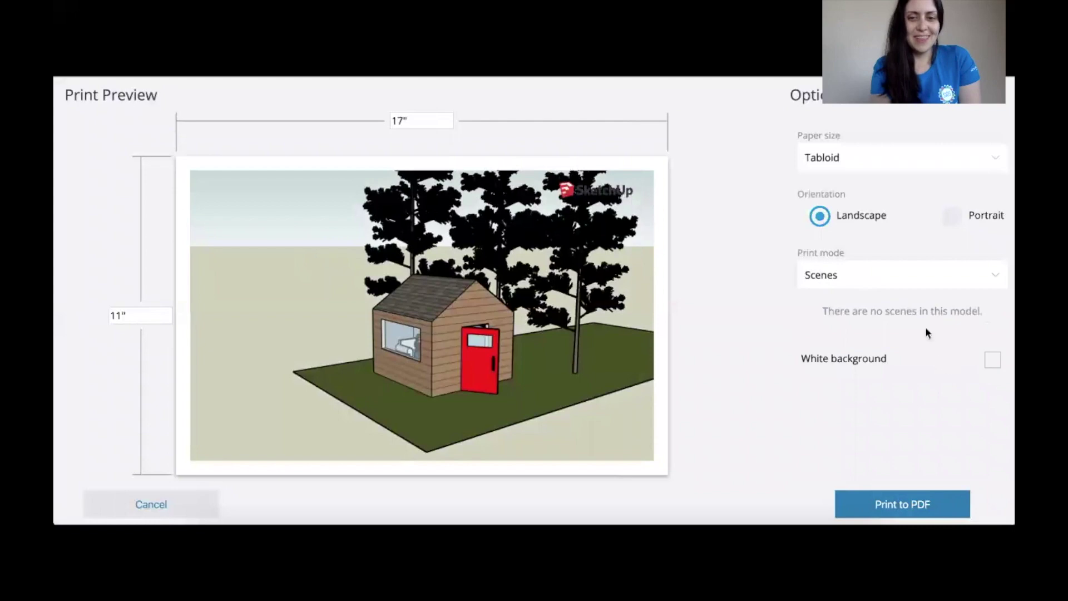